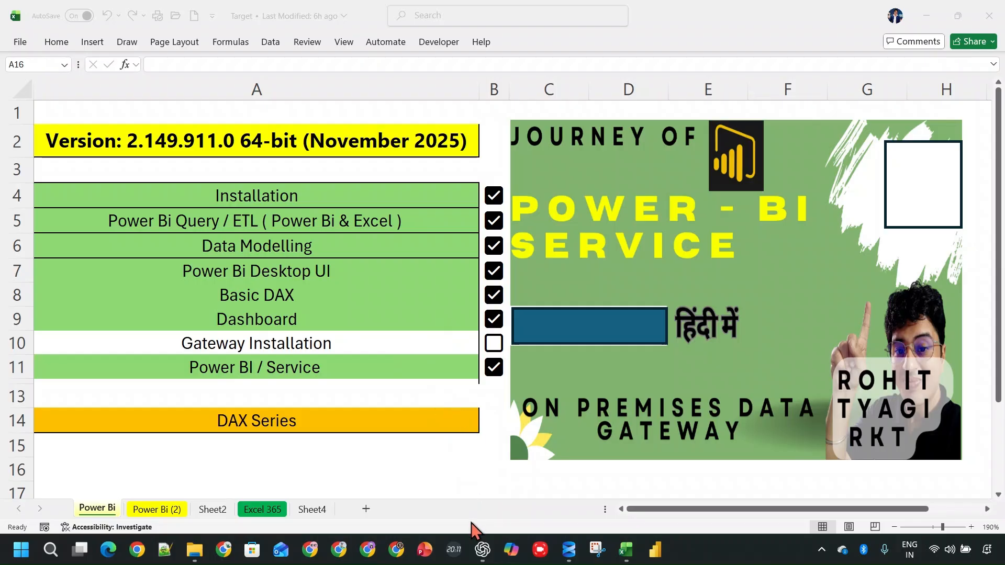
# Switch to ChatGPT and read in the Gateways in Power BI chat what a gateway is and why it is needed.
pyautogui.click(480, 550)
pyautogui.scroll(15, 632, 315)
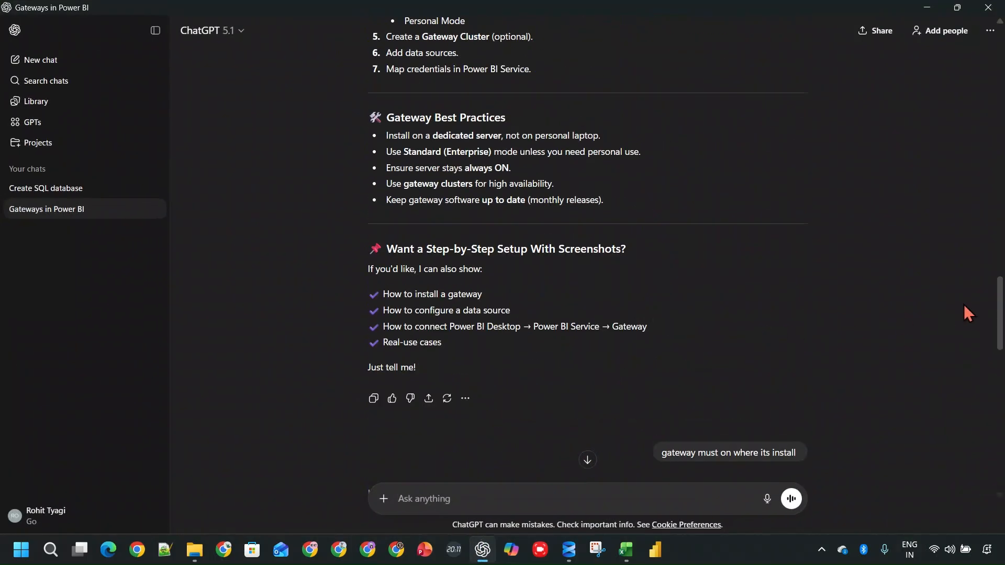
pyautogui.moveTo(1000, 318); pyautogui.dragTo(1000, 73)
pyautogui.scroll(2, 518, 204)
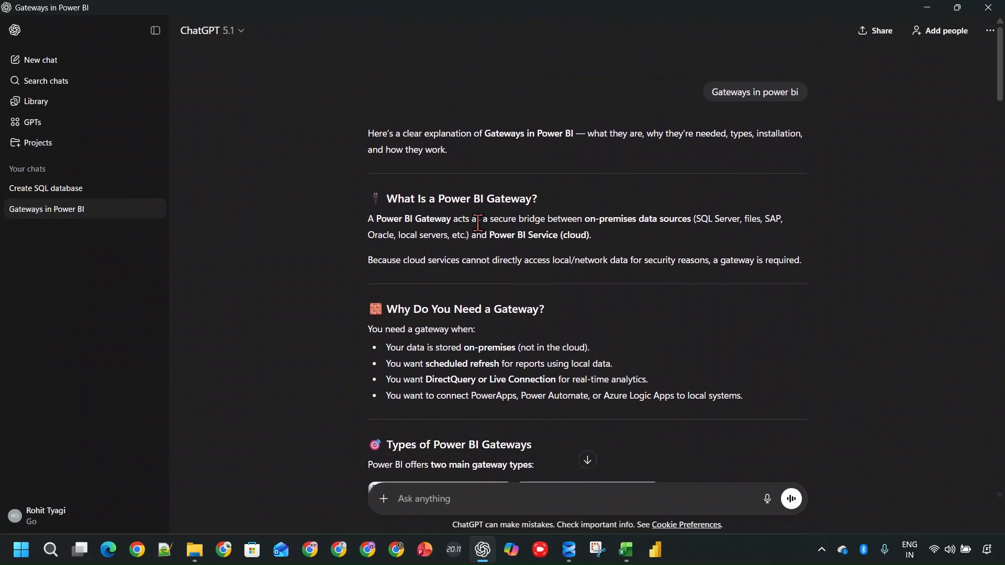
pyautogui.moveTo(478, 222); pyautogui.dragTo(682, 218)
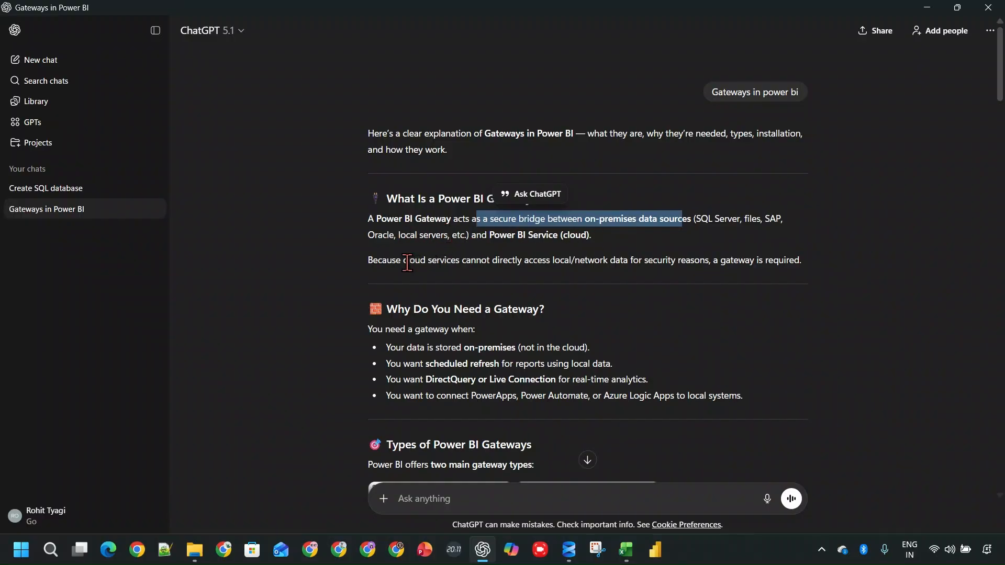
pyautogui.moveTo(376, 260); pyautogui.dragTo(446, 260)
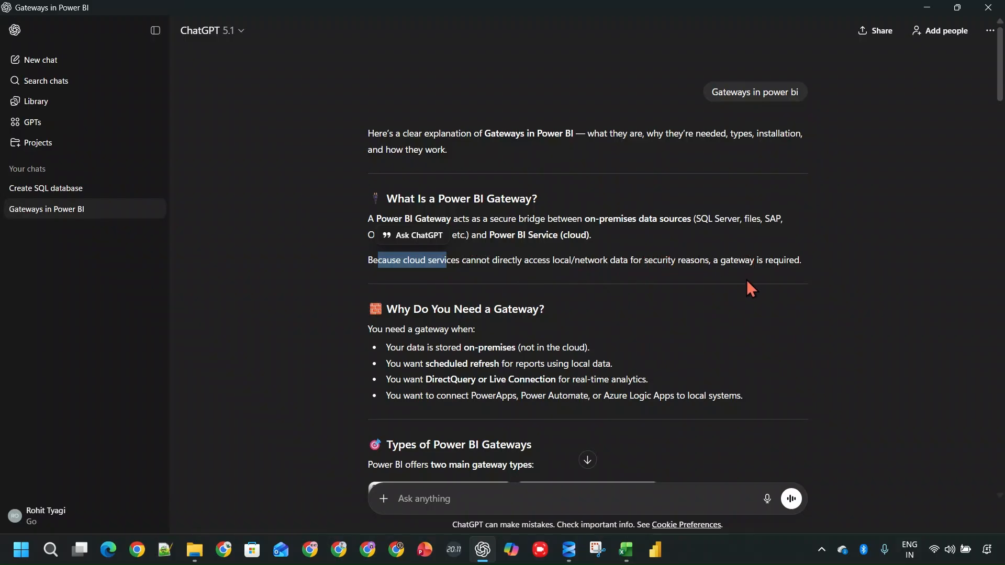
pyautogui.scroll(-2, 747, 281)
pyautogui.click(518, 225)
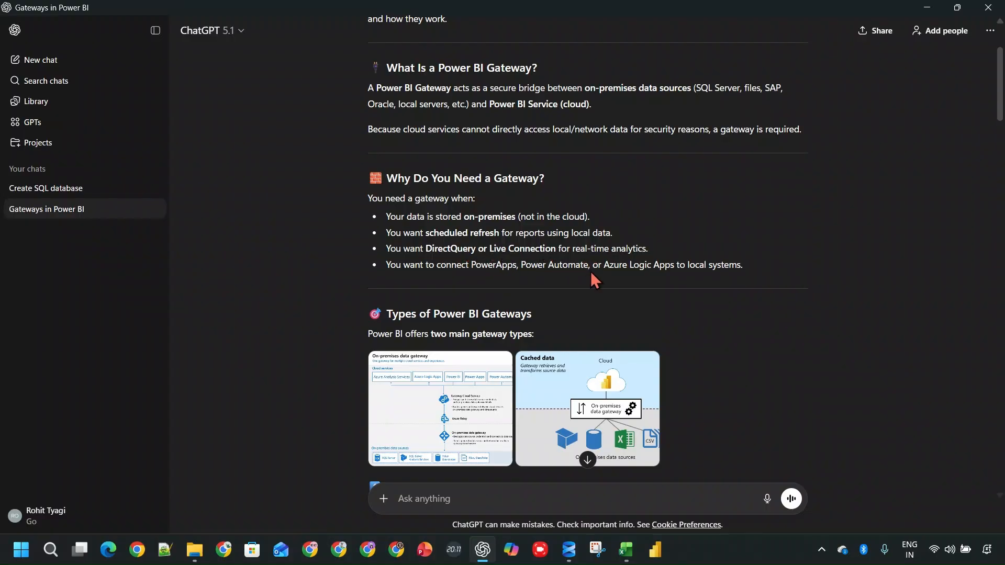
# Review the types of Power BI gateways, comparing the uses of Standard Mode and Personal Mode.
pyautogui.scroll(-1, 845, 285)
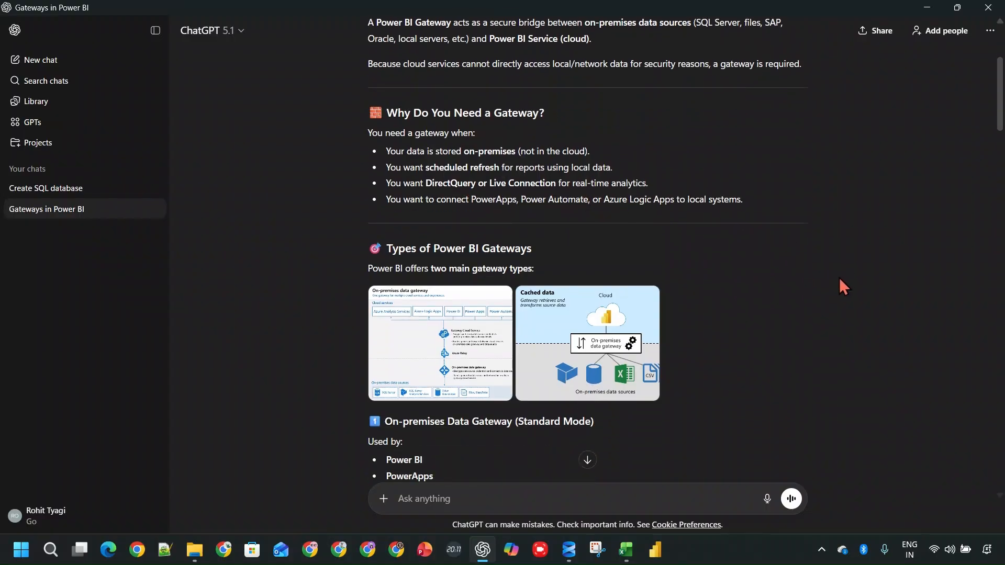
pyautogui.scroll(-2, 841, 285)
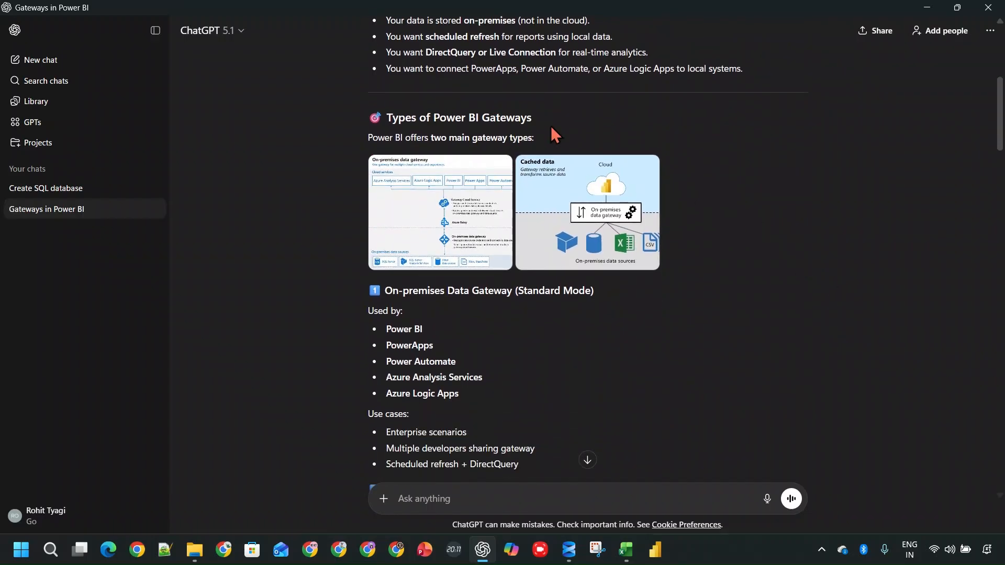
pyautogui.scroll(-2, 492, 260)
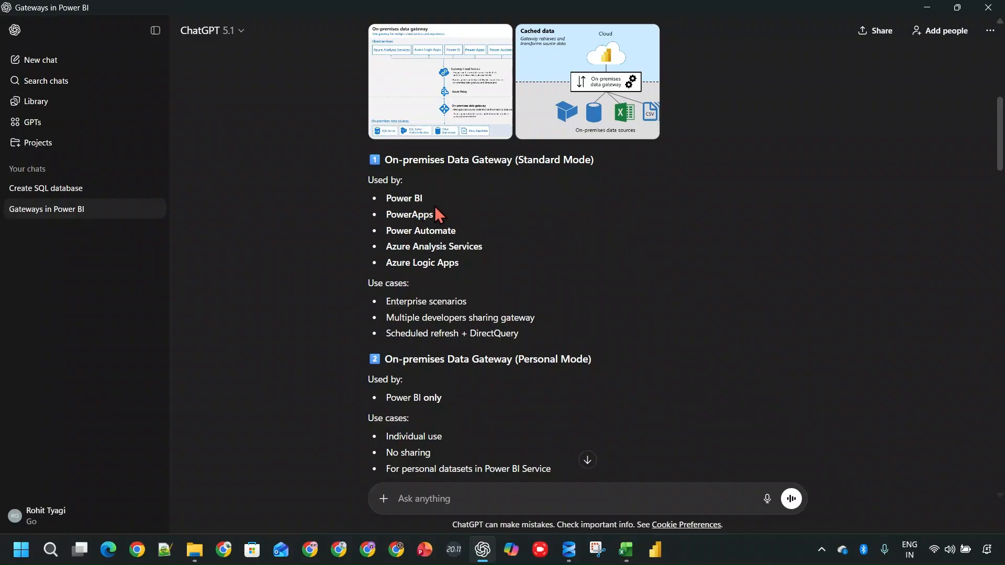
pyautogui.scroll(-1, 461, 333)
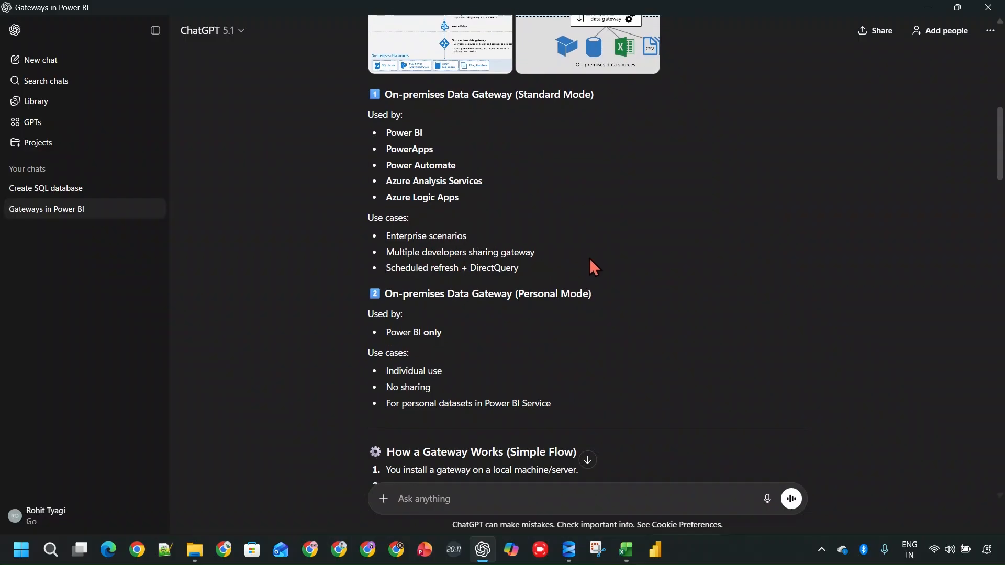
pyautogui.scroll(-1, 589, 265)
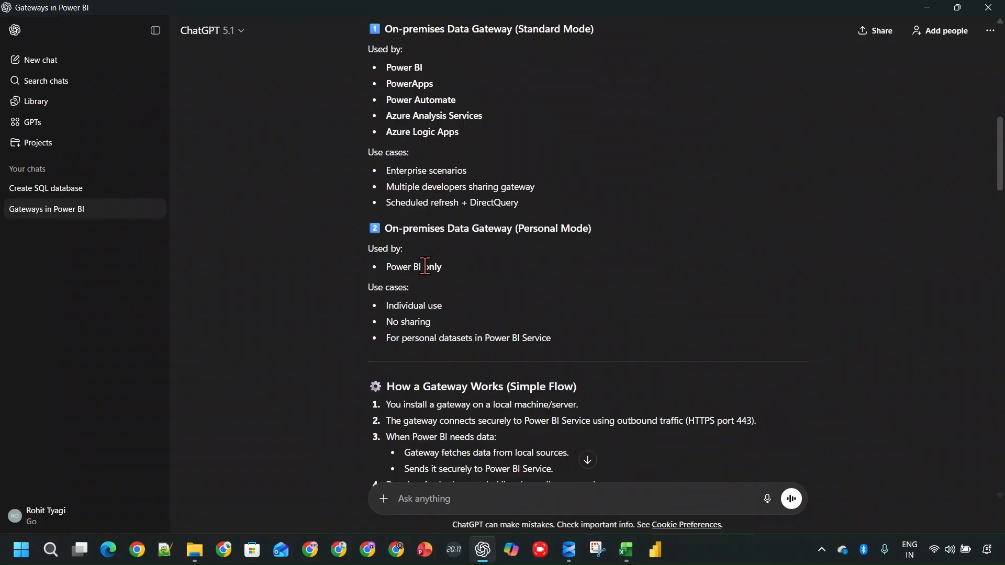
pyautogui.scroll(-1, 433, 296)
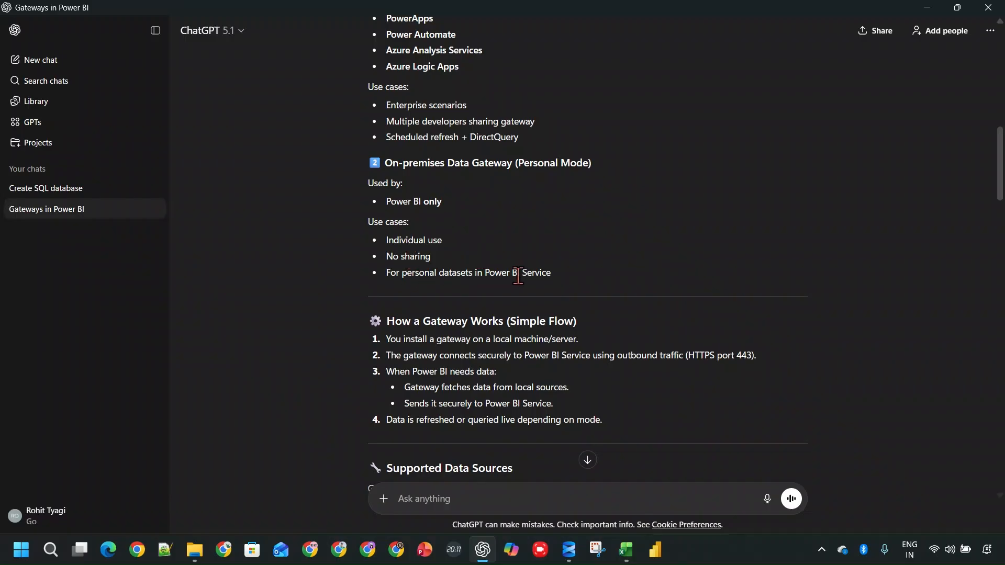
# Read how a gateway works, from its supported data sources and scheduled refresh limits to the installation steps and best practices.
pyautogui.scroll(-1, 570, 278)
pyautogui.scroll(-2, 576, 287)
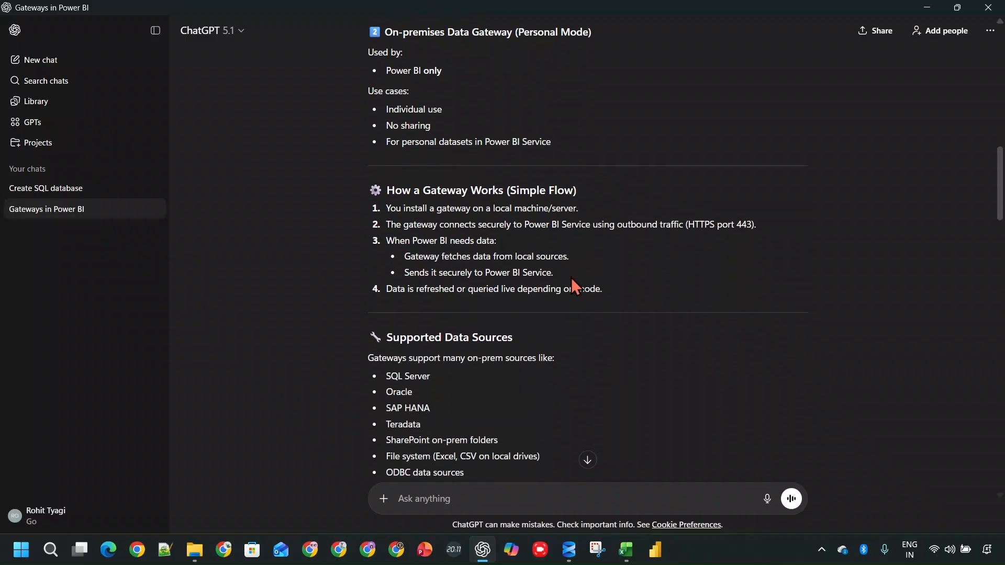
pyautogui.scroll(-1, 564, 261)
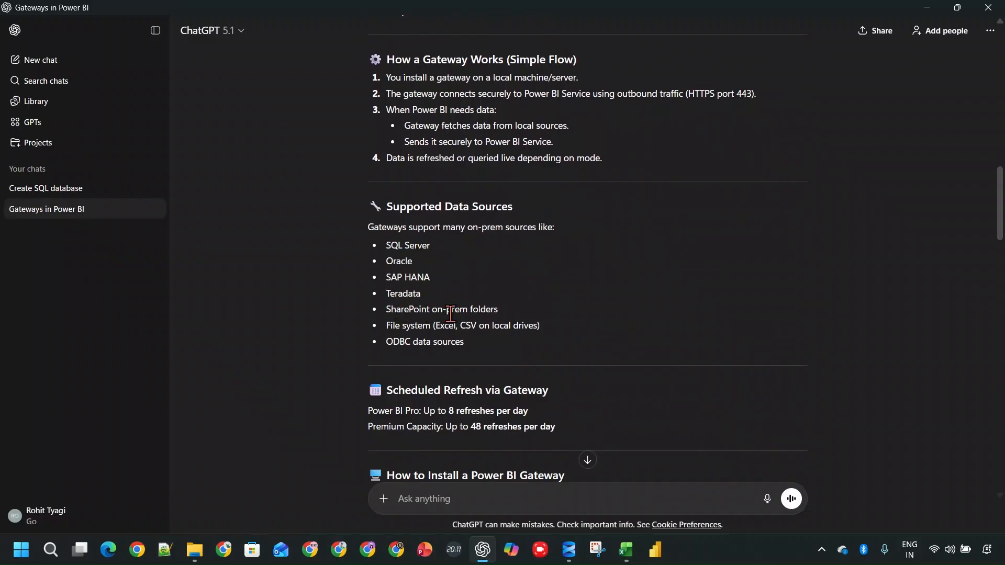
pyautogui.scroll(-3, 486, 324)
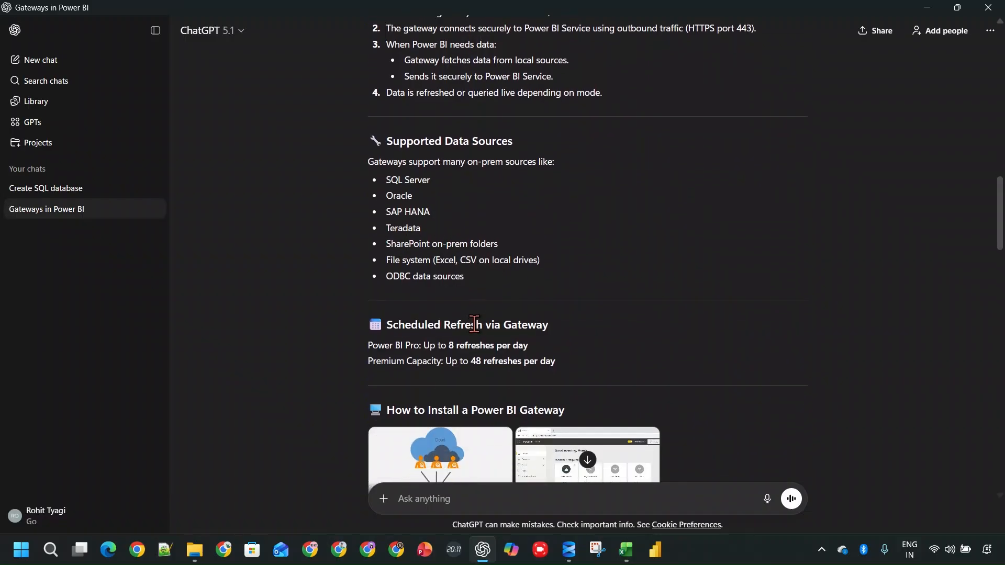
pyautogui.scroll(-1, 488, 328)
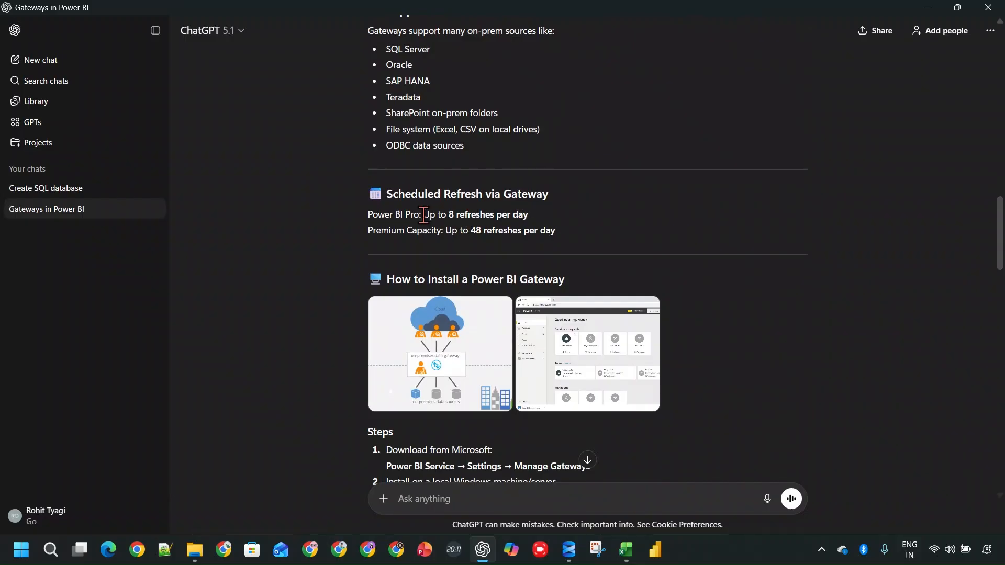
pyautogui.scroll(-6, 640, 262)
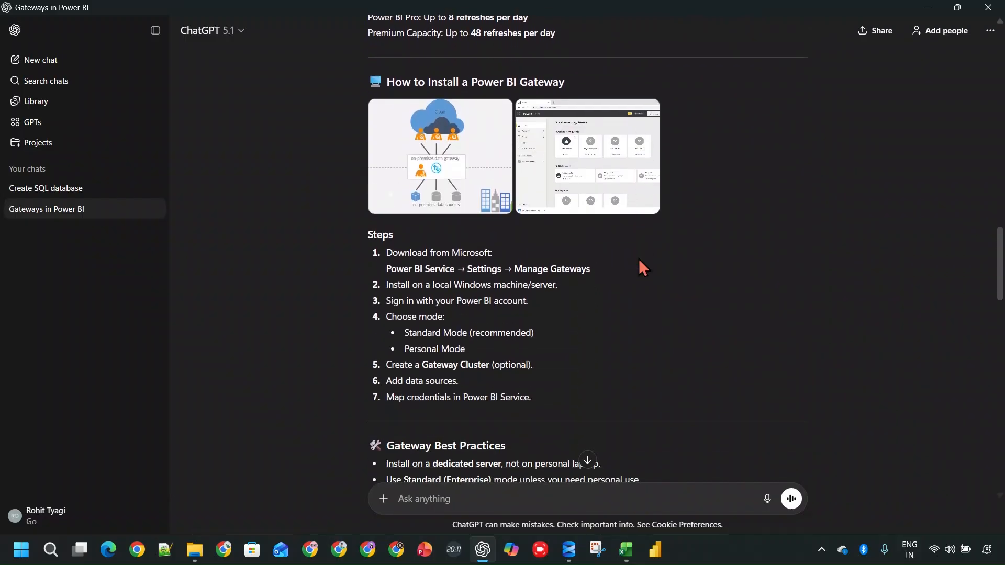
pyautogui.scroll(-1, 642, 263)
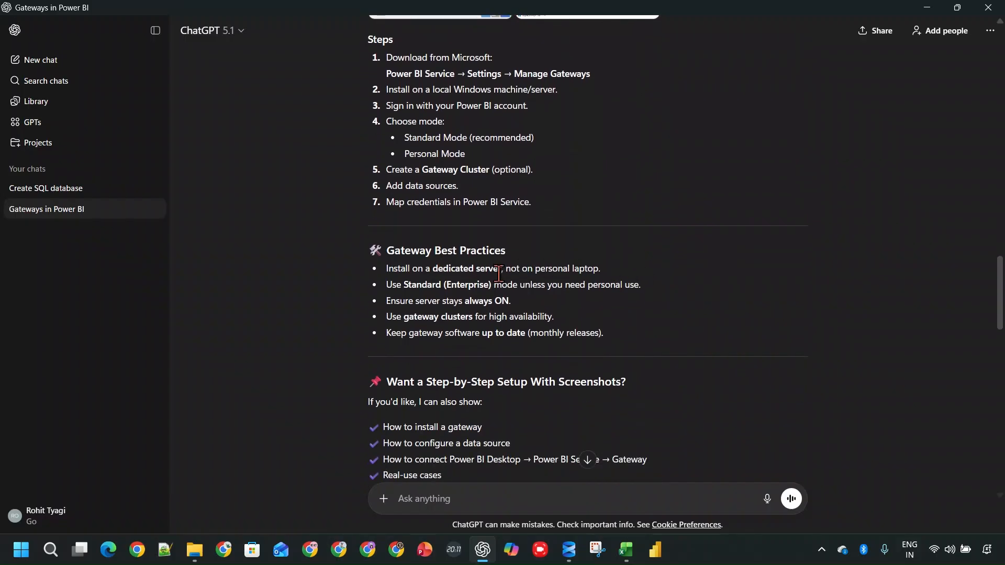
pyautogui.scroll(-5, 512, 283)
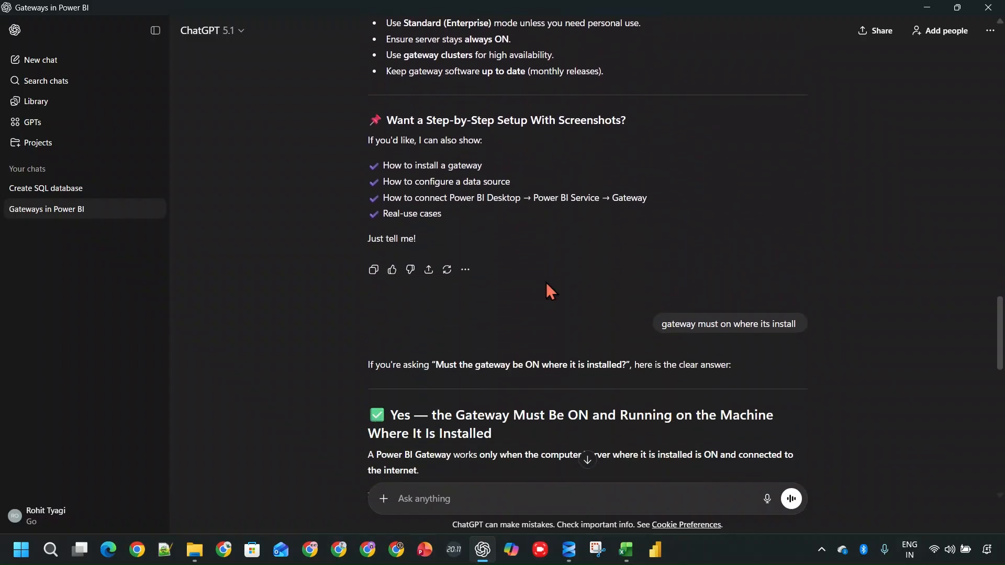
# Examine the answer on whether the gateway machine must stay on and why, highlighting the key lines.
pyautogui.scroll(-10, 587, 290)
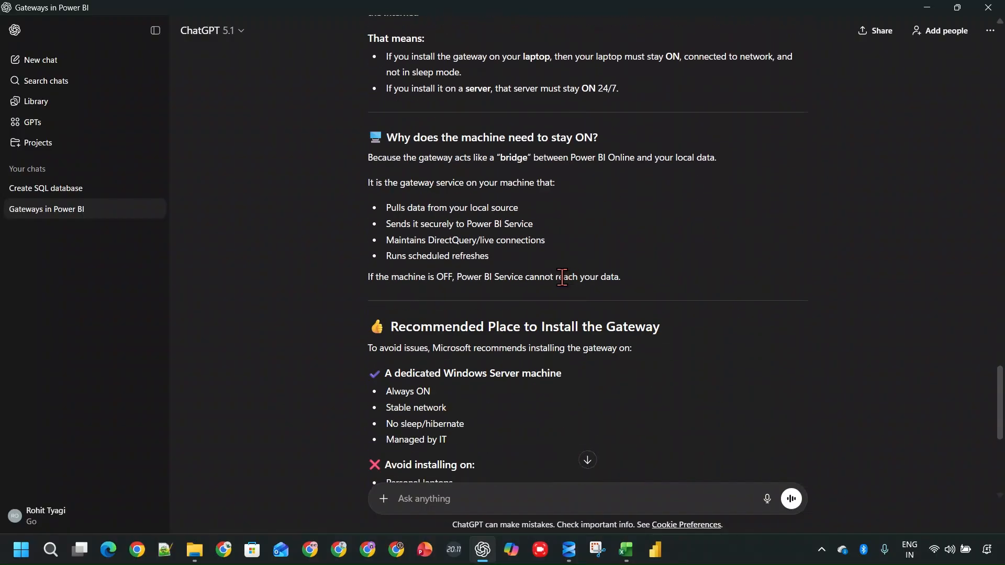
pyautogui.scroll(1, 562, 287)
pyautogui.scroll(1, 563, 287)
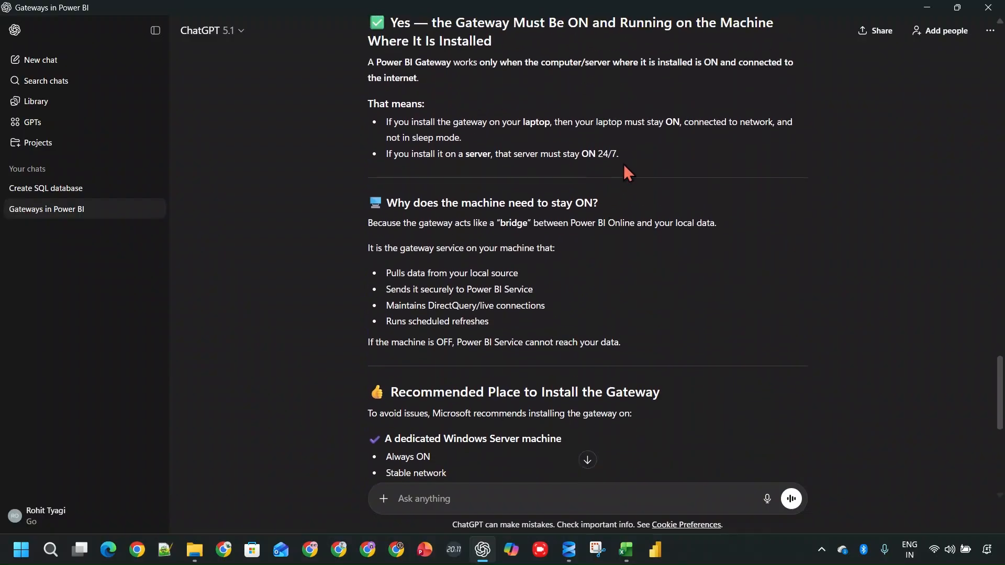
pyautogui.moveTo(620, 155); pyautogui.dragTo(399, 156)
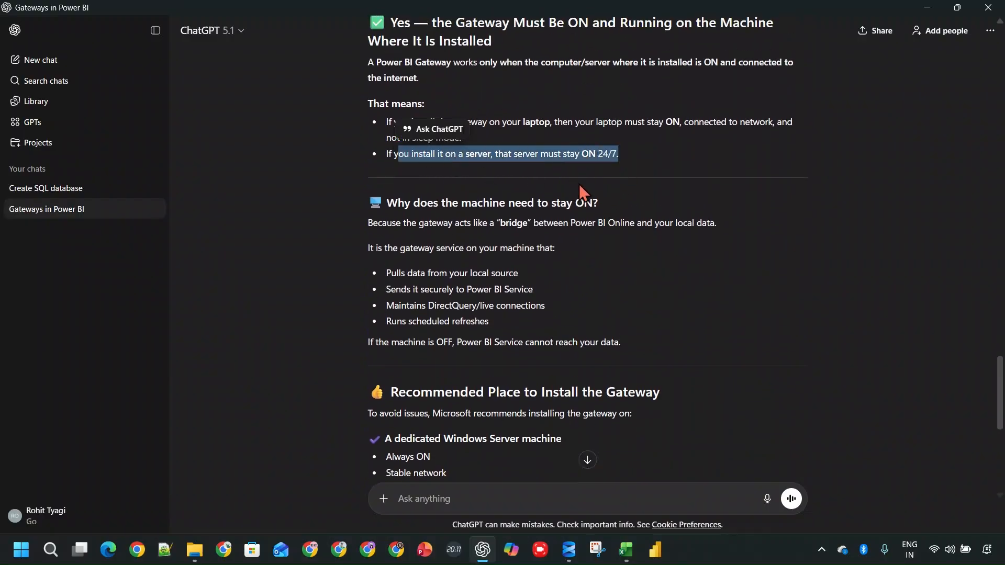
pyautogui.scroll(-1, 573, 240)
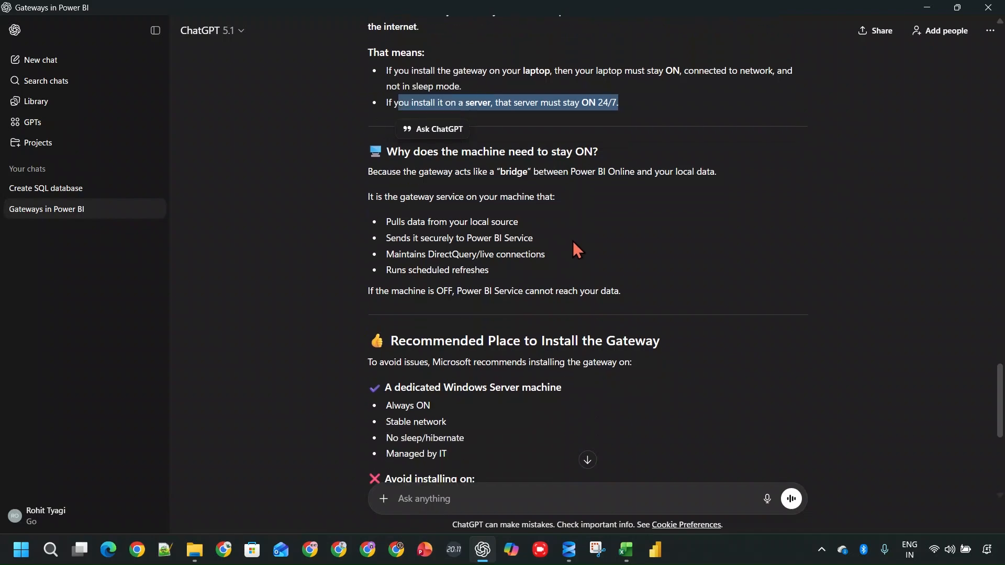
pyautogui.click(426, 169)
pyautogui.moveTo(508, 168); pyautogui.dragTo(538, 160)
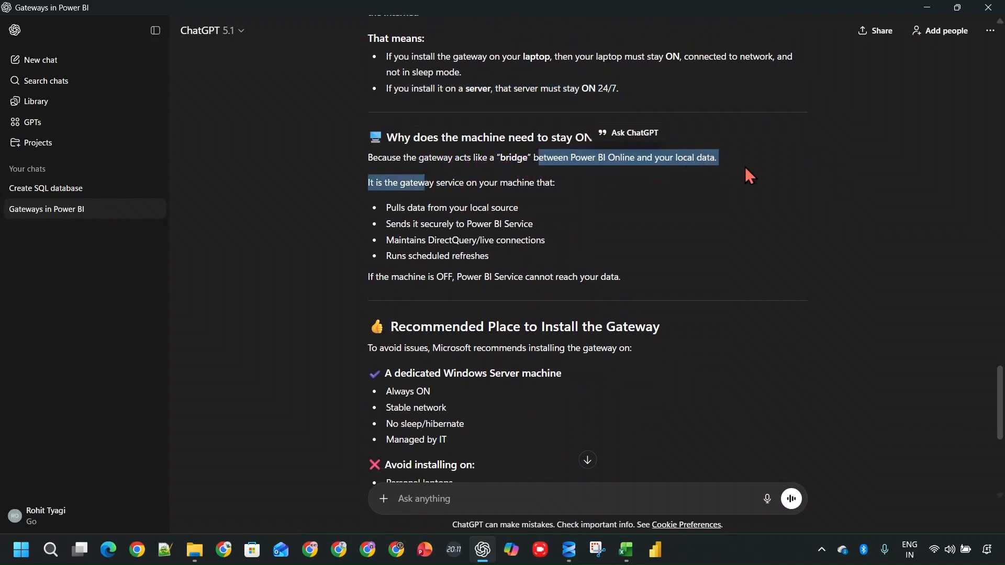
pyautogui.click(442, 187)
pyautogui.moveTo(405, 184); pyautogui.dragTo(587, 186)
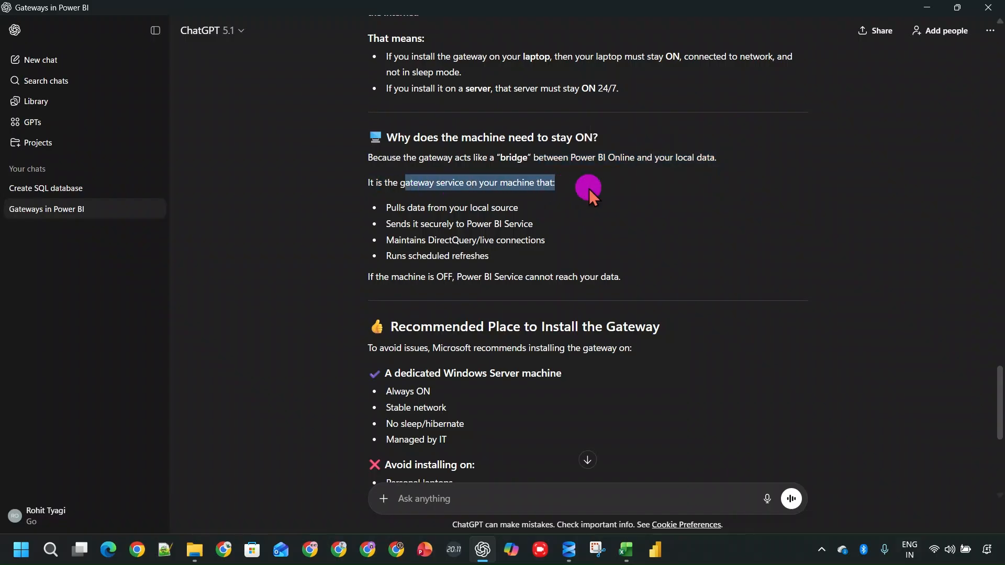
pyautogui.moveTo(386, 208); pyautogui.dragTo(545, 208)
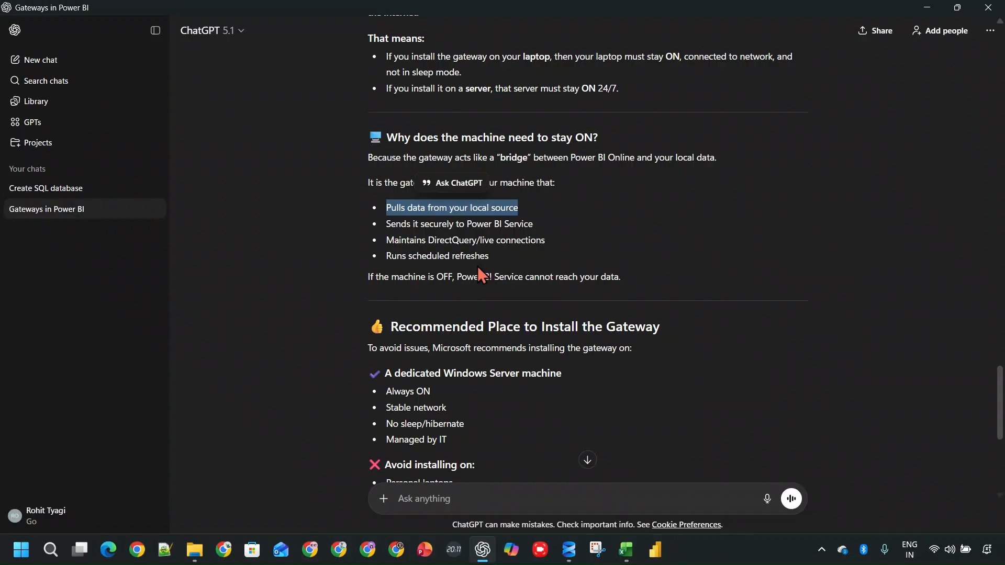
# Review where installing the gateway is recommended, which machines to avoid, and the office desktop PC example.
pyautogui.scroll(-1, 600, 296)
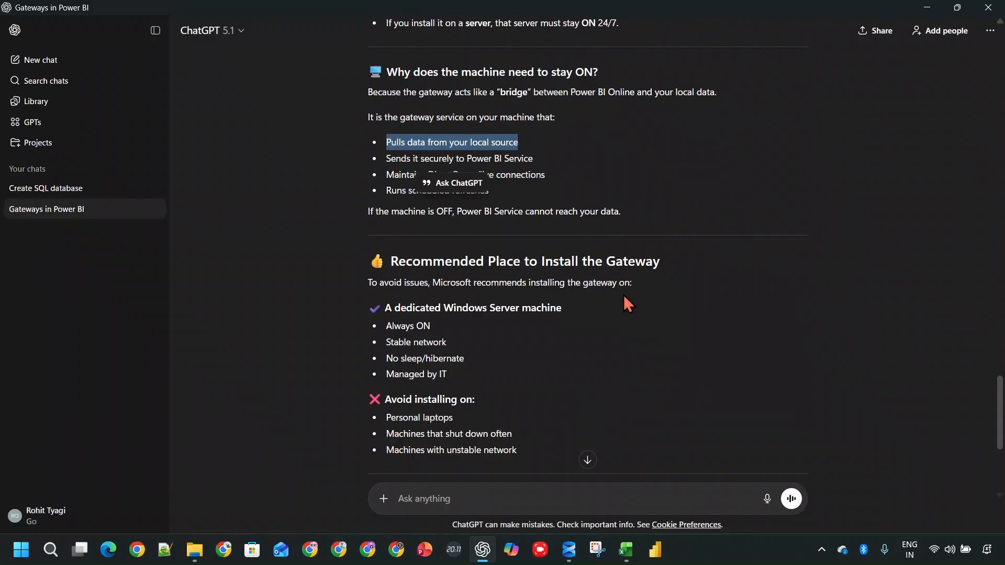
pyautogui.moveTo(463, 308); pyautogui.dragTo(593, 309)
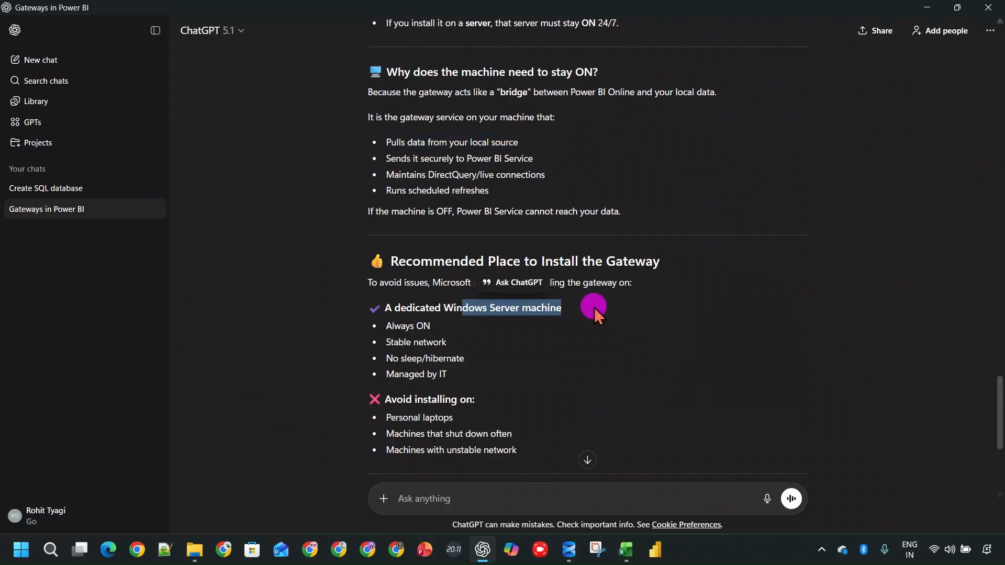
pyautogui.scroll(-2, 502, 359)
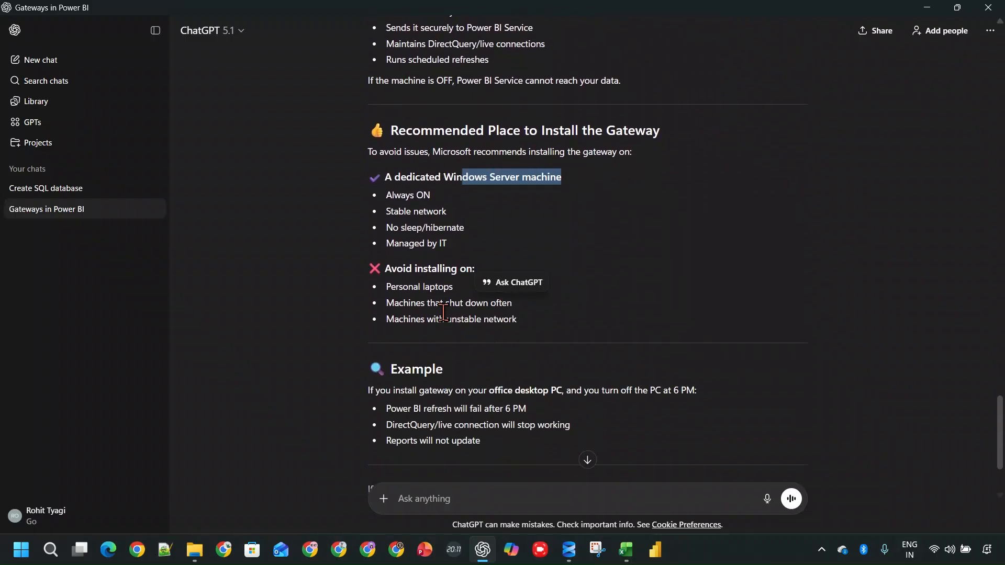
pyautogui.click(436, 294)
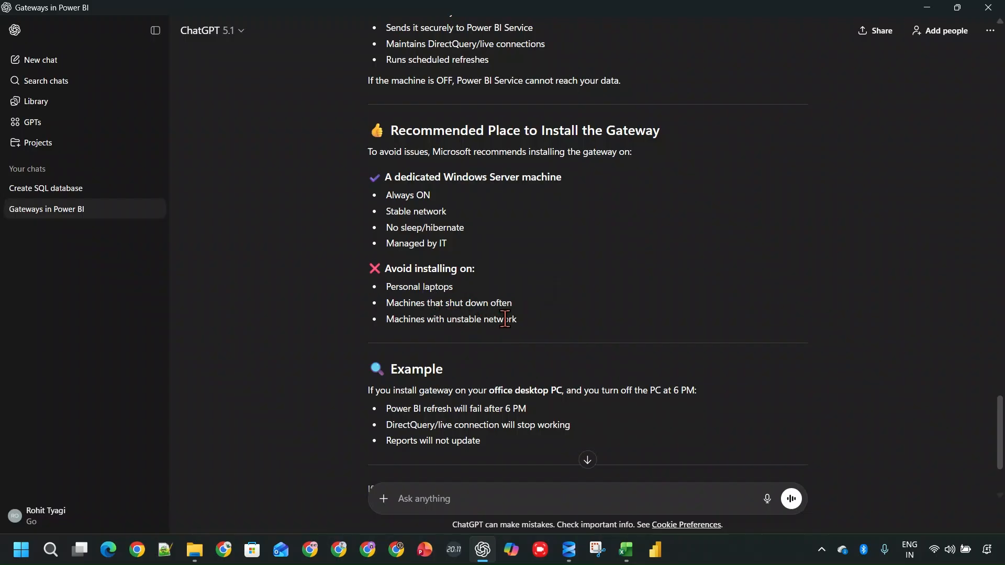
pyautogui.scroll(-1, 506, 318)
pyautogui.scroll(-1, 505, 319)
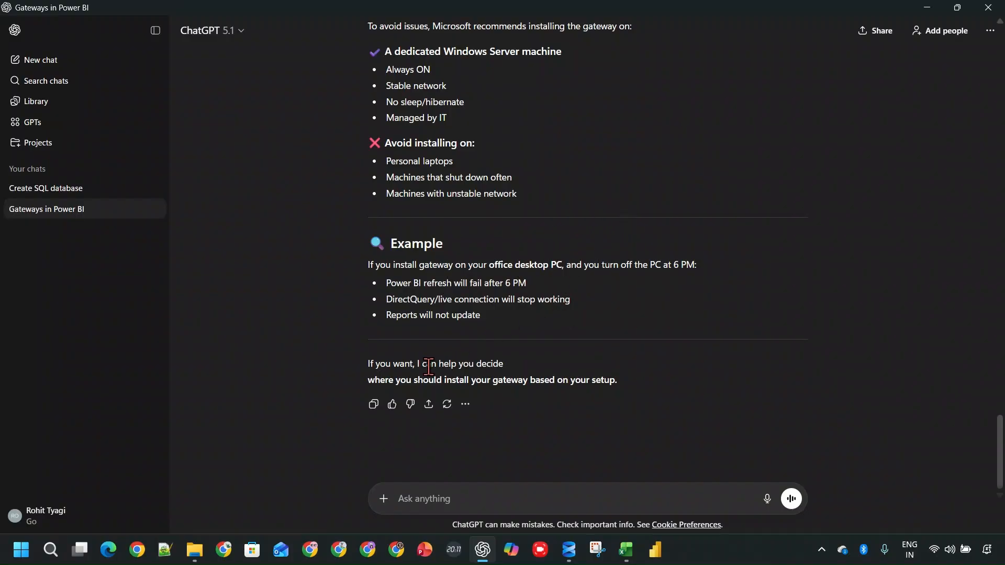
# Clear the ChatGPT, Excel and File Explorer windows from the desktop and open the Power BI Service home page in Chrome.
pyautogui.click(931, 9)
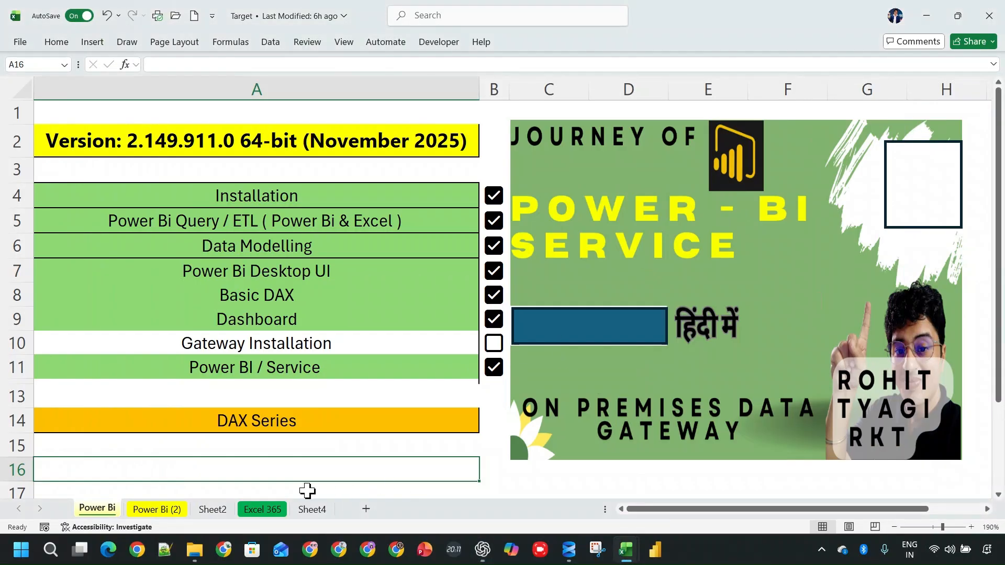
pyautogui.click(978, 23)
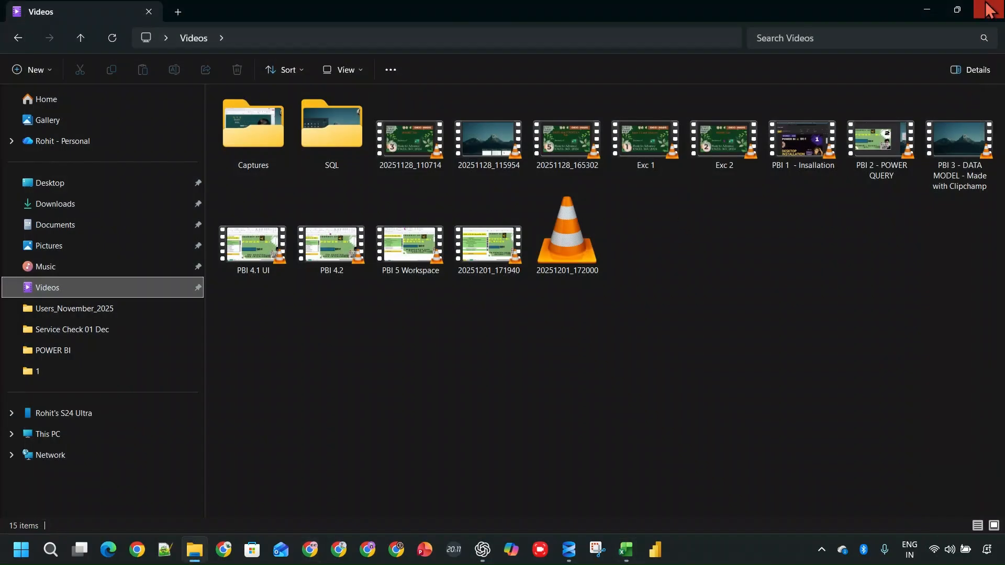
pyautogui.click(991, 8)
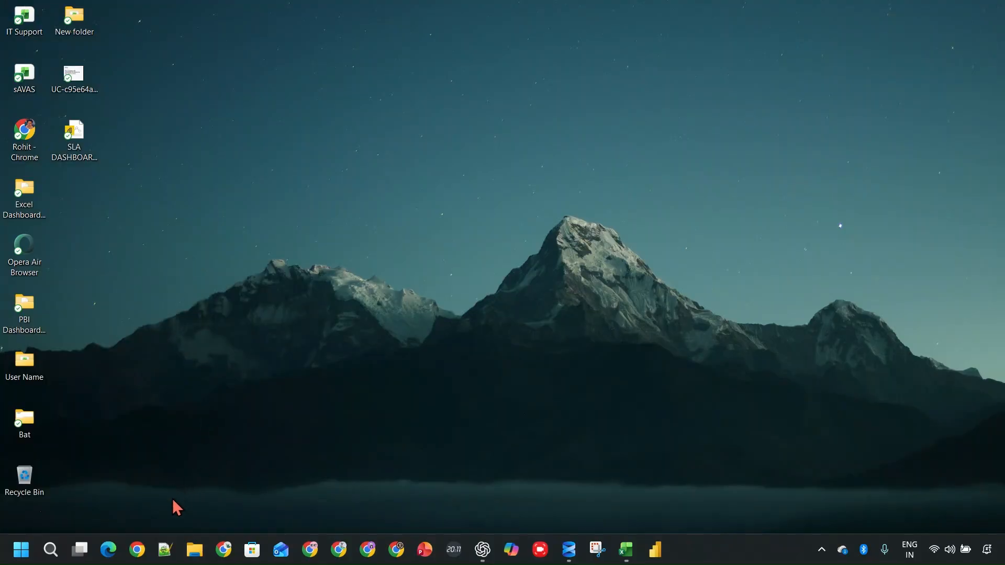
pyautogui.click(224, 549)
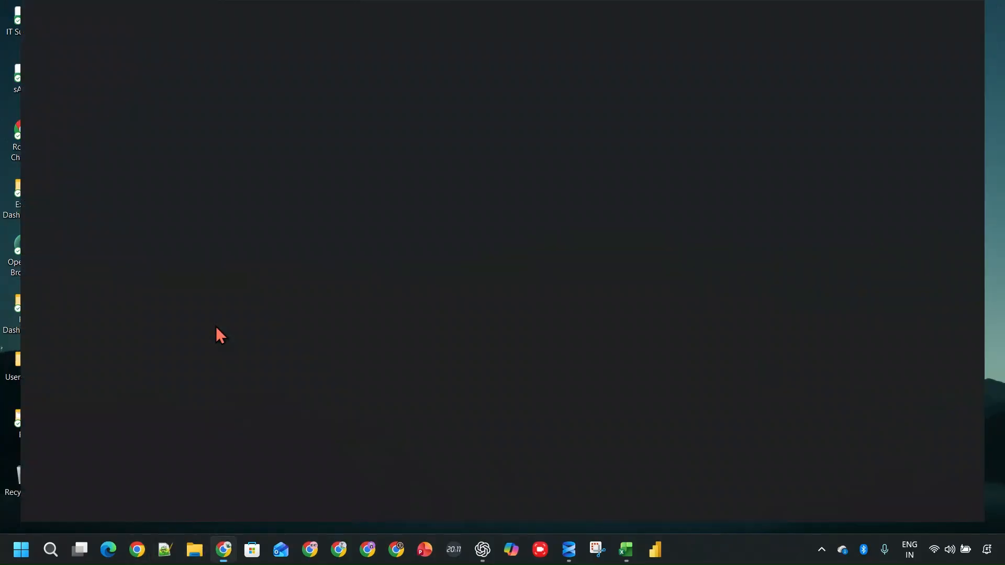
pyautogui.click(890, 67)
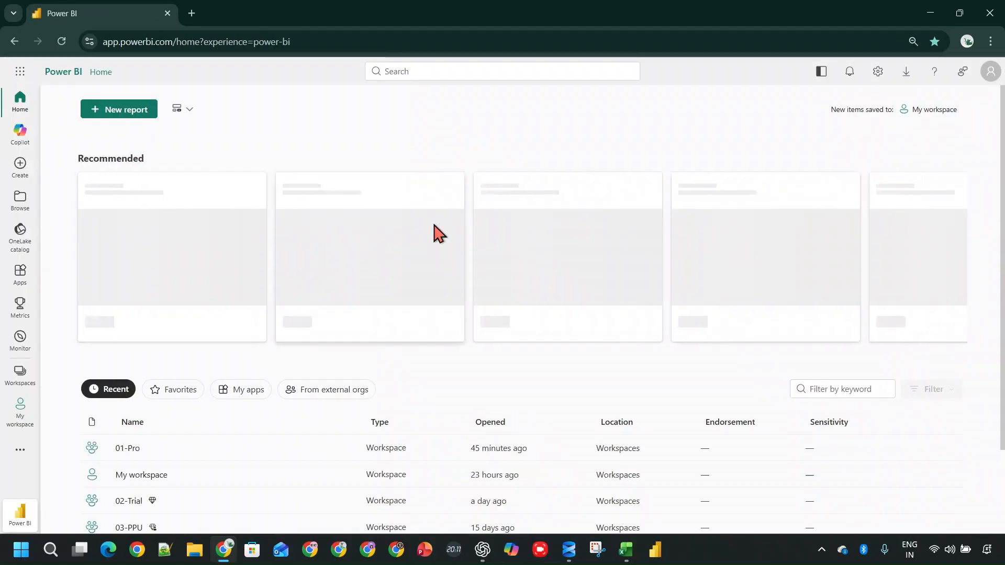
# Open the 01-Pro workspace and go to the Data Gateway download page.
pyautogui.click(22, 374)
pyautogui.click(104, 196)
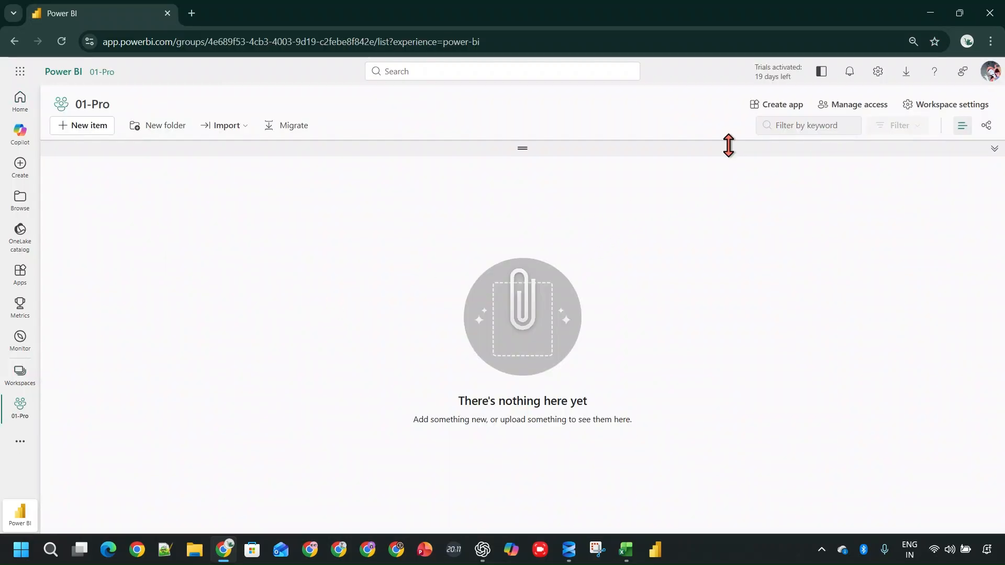
pyautogui.click(905, 73)
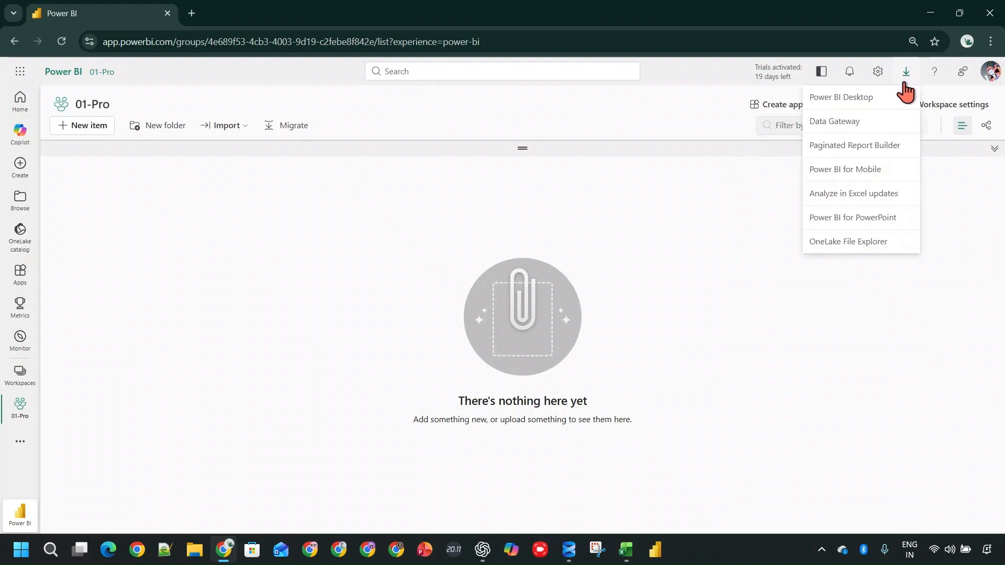
pyautogui.click(886, 115)
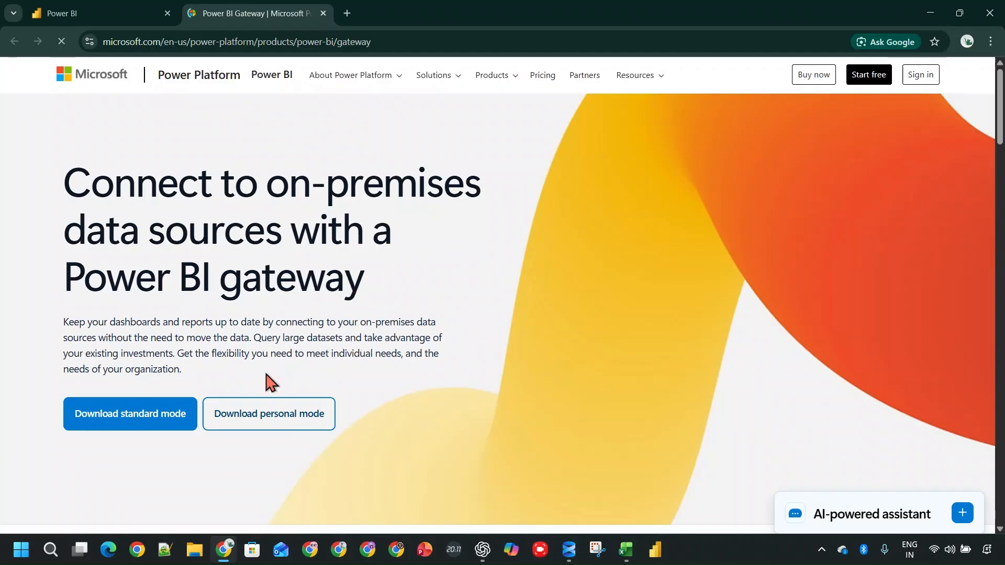
# Download the gateway installers for both standard mode and personal mode, and check their download progress.
pyautogui.click(160, 417)
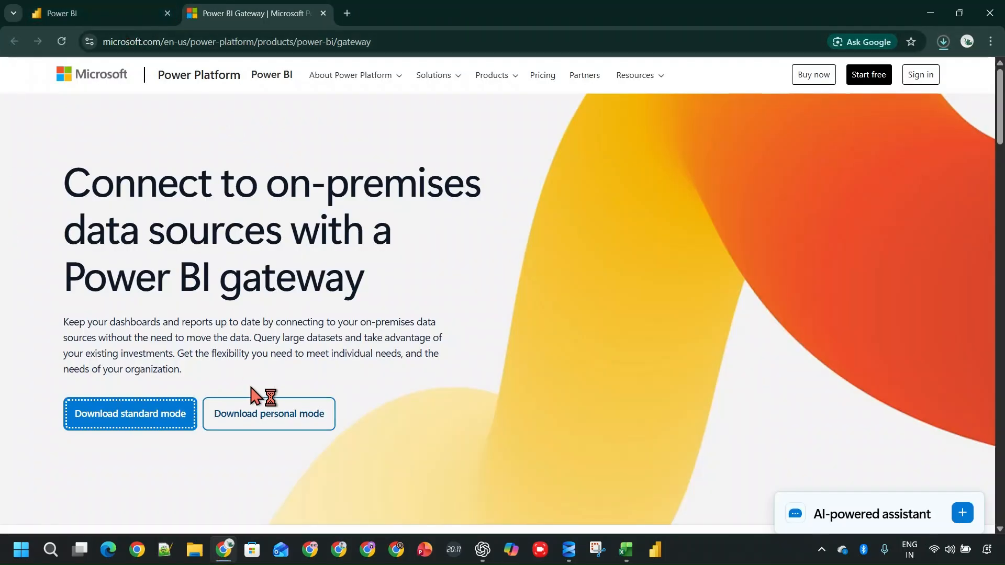
pyautogui.click(256, 411)
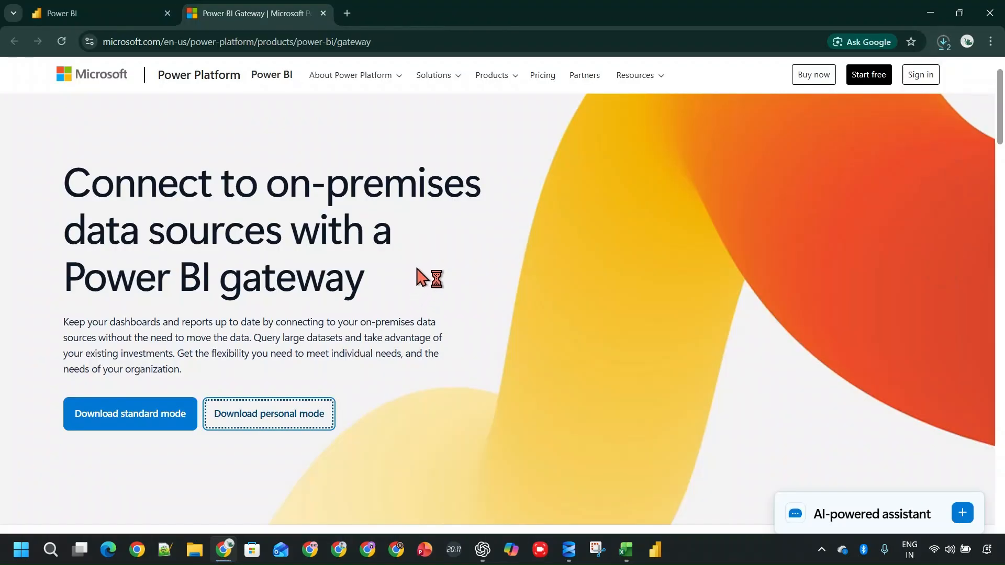
pyautogui.click(943, 41)
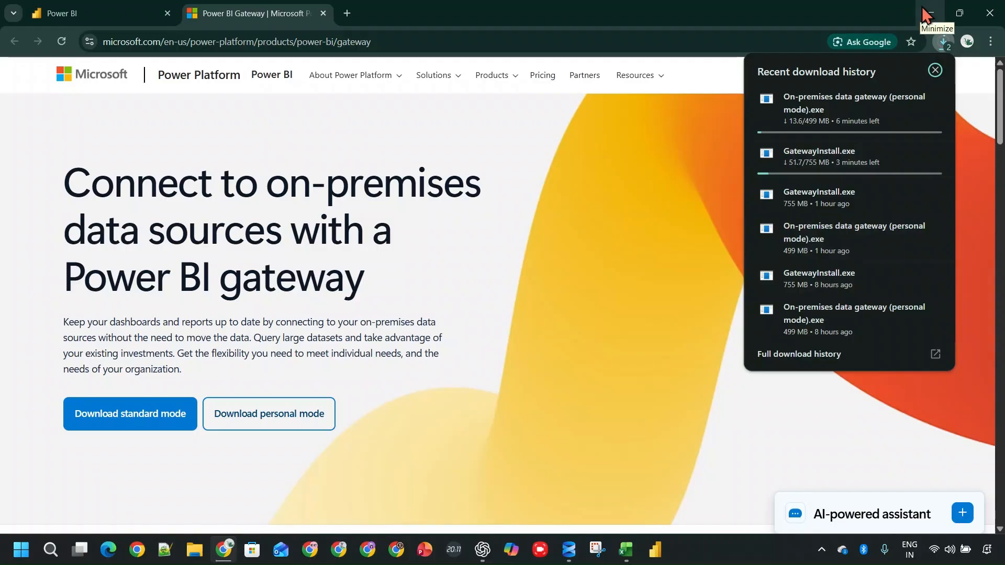
# Open the HR Et aug 2025 report in Power BI Desktop from folder 1 inside PBI Dashboard's HR Dataset folder on the desktop.
pyautogui.click(925, 12)
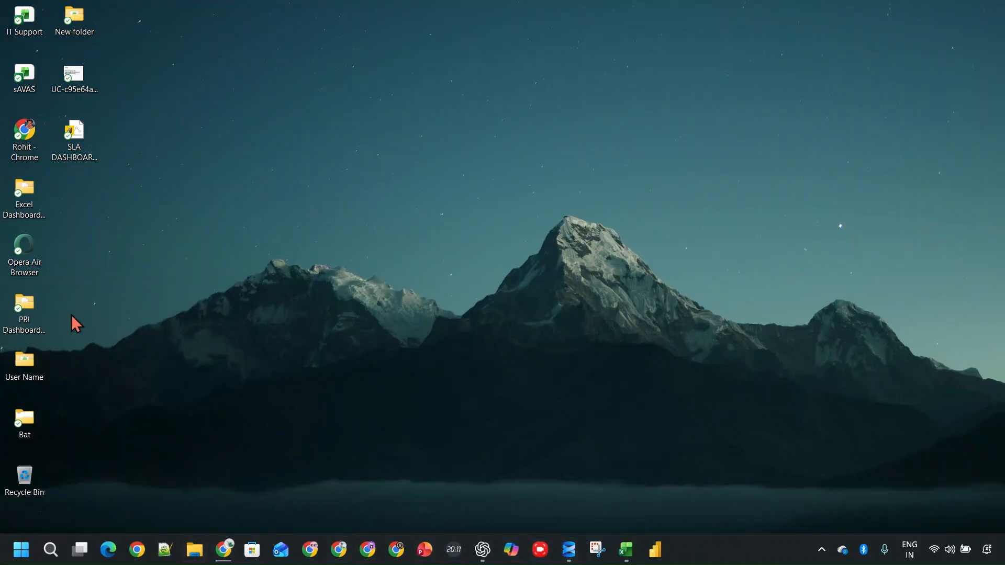
pyautogui.doubleClick(40, 319)
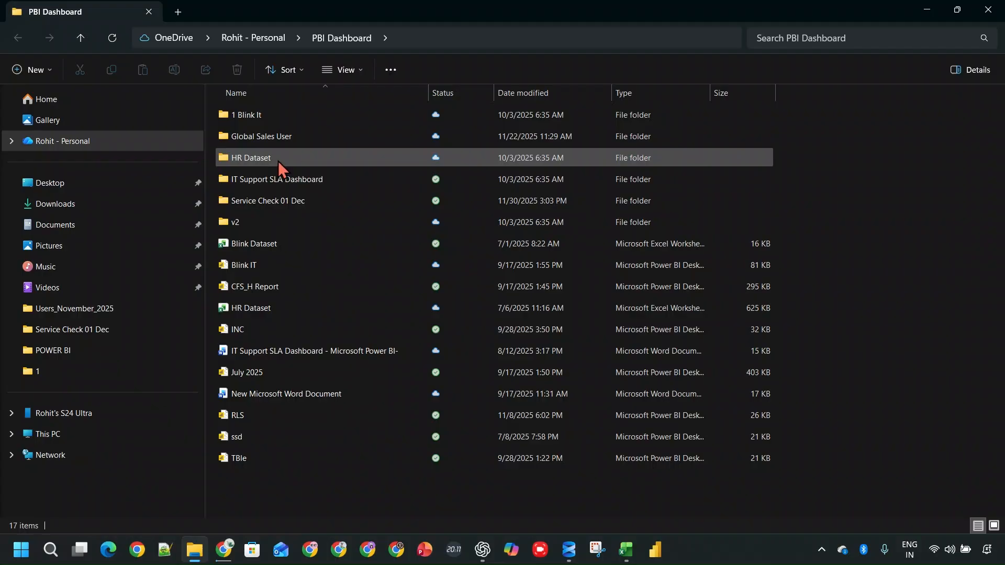
pyautogui.doubleClick(263, 216)
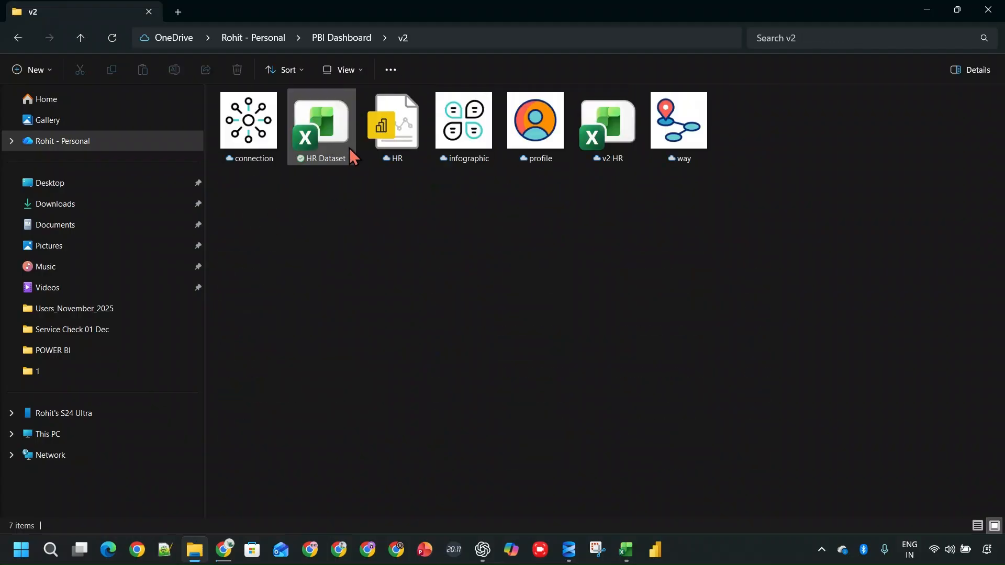
pyautogui.click(23, 41)
pyautogui.doubleClick(291, 161)
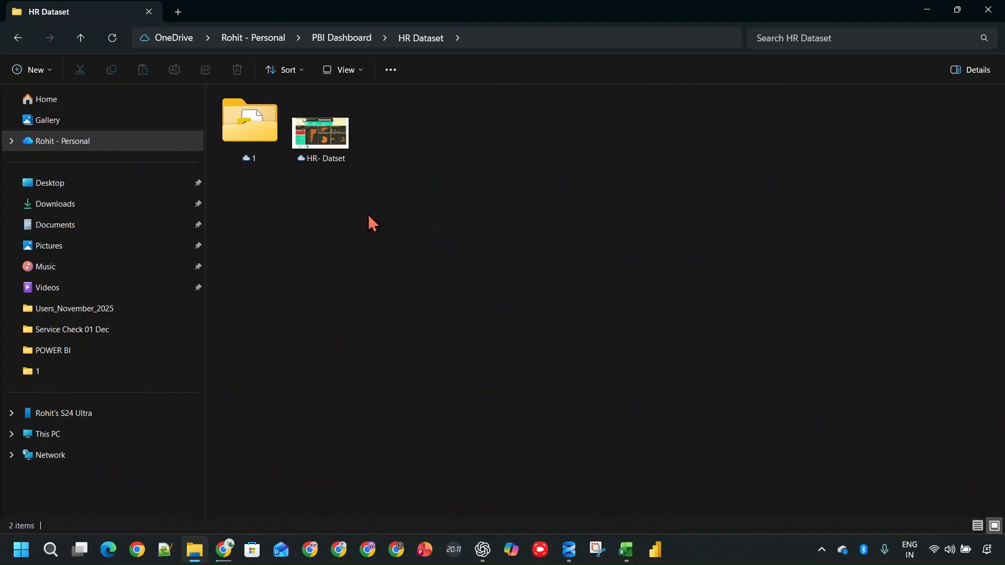
pyautogui.doubleClick(246, 137)
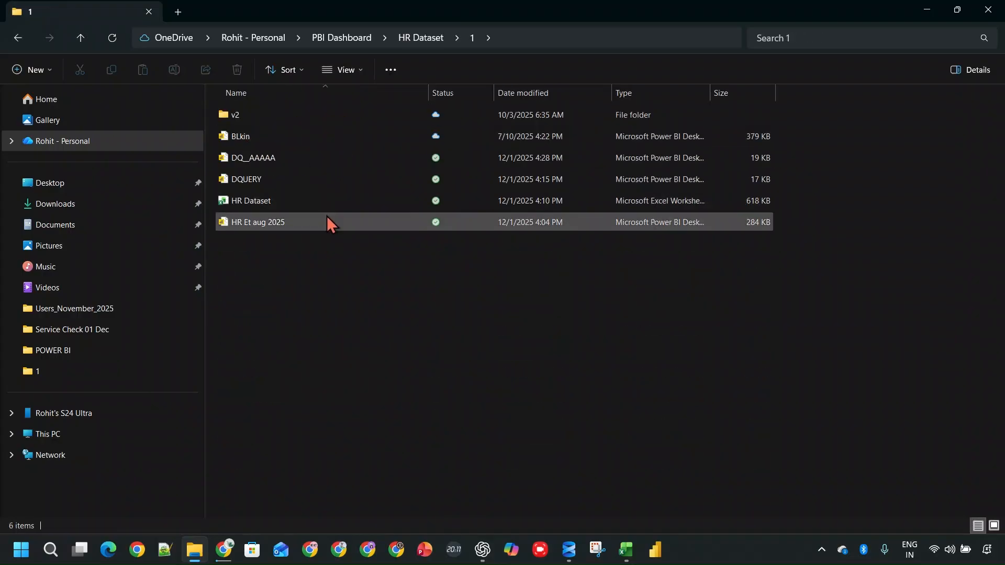
pyautogui.doubleClick(326, 215)
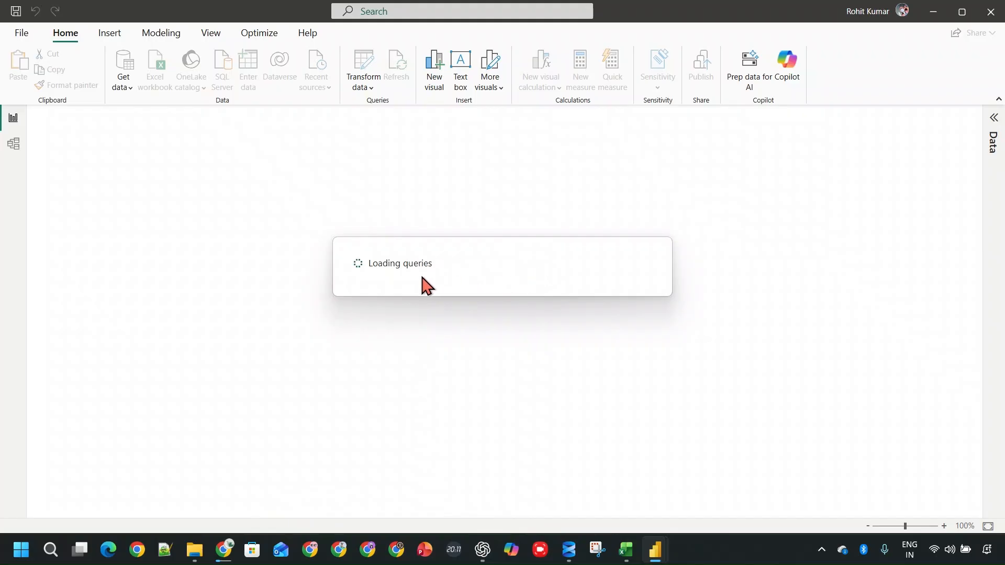
# Minimize the File Explorer window and collapse the Data and Visualizations panes to widen the report canvas.
pyautogui.hotkey('alt', 'Tab')
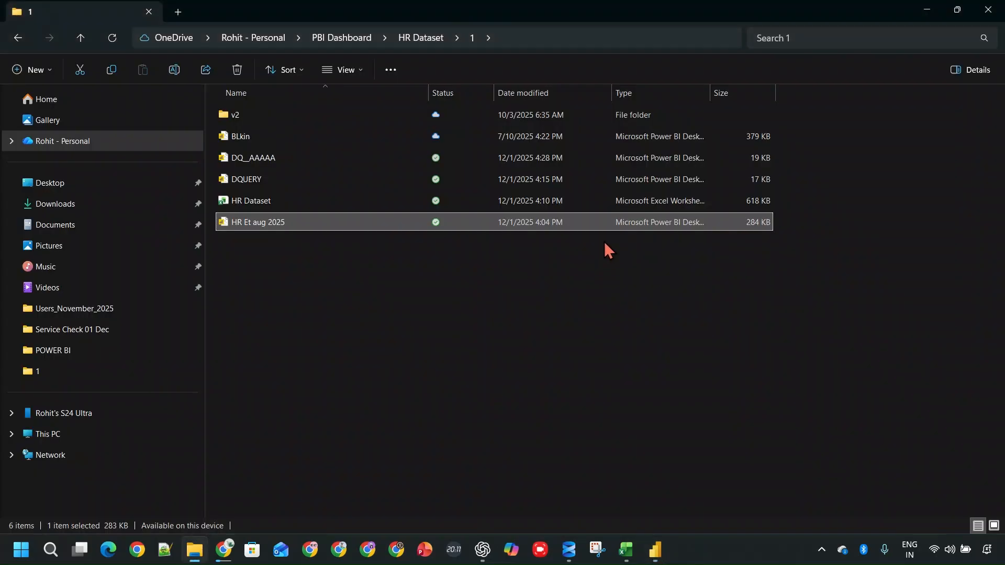
pyautogui.click(919, 9)
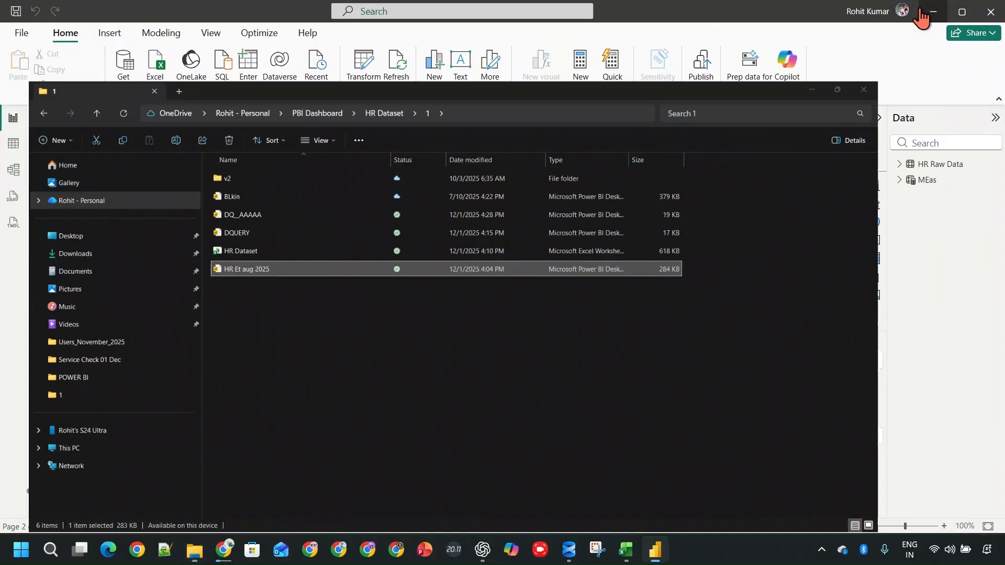
pyautogui.click(994, 118)
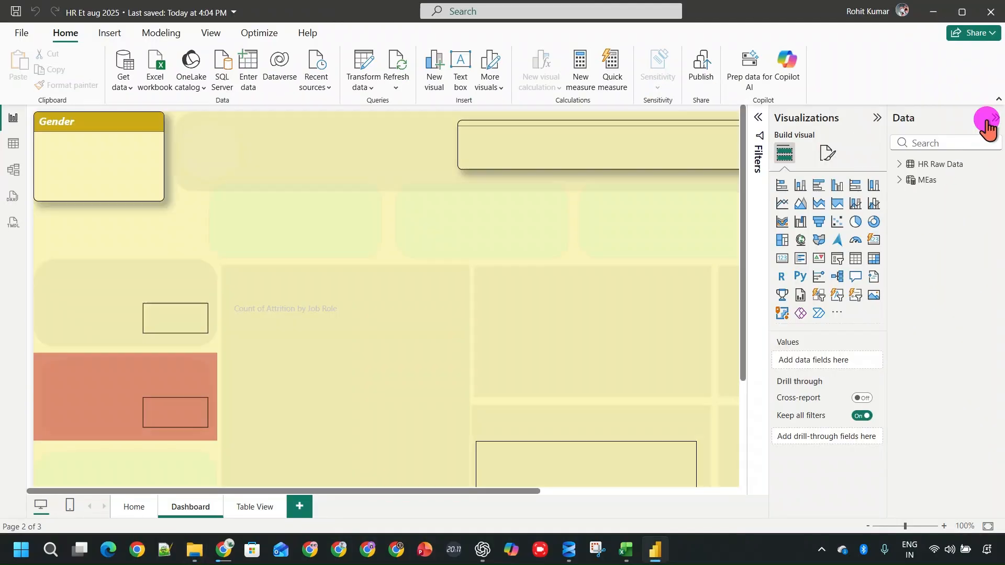
pyautogui.click(994, 119)
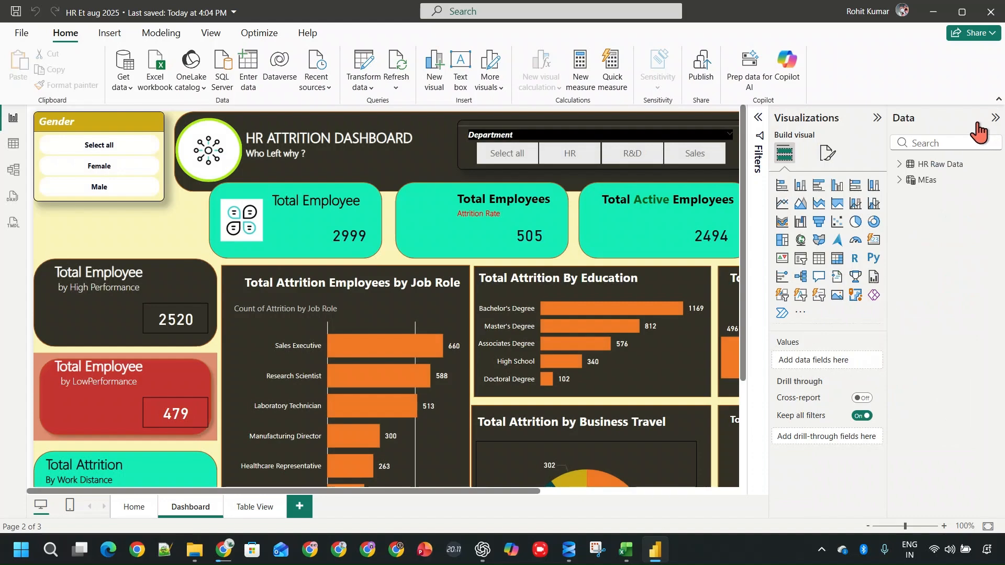
pyautogui.click(994, 119)
pyautogui.click(973, 117)
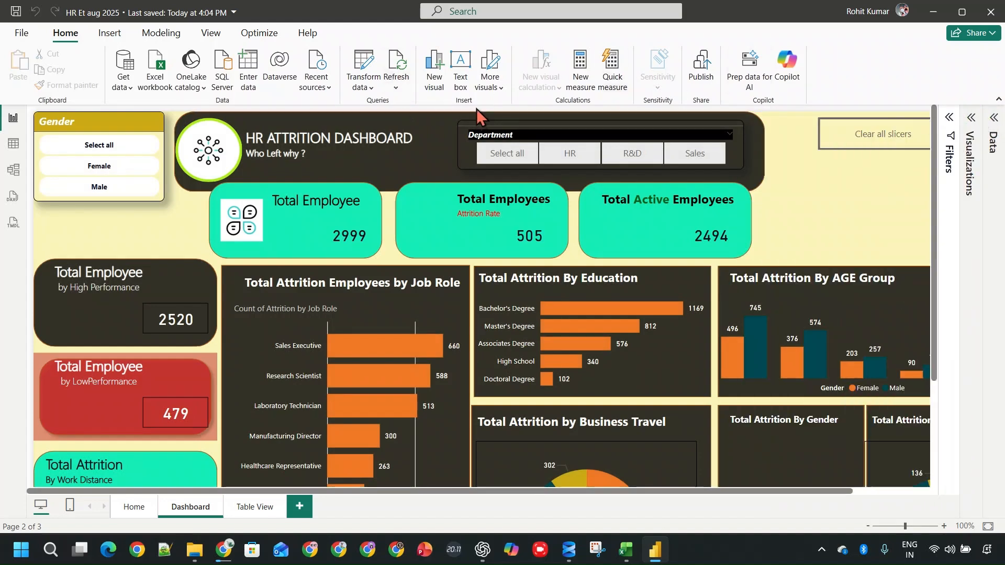
# Refresh the HR attrition report's schema and data, and save the report.
pyautogui.click(366, 86)
pyautogui.click(396, 88)
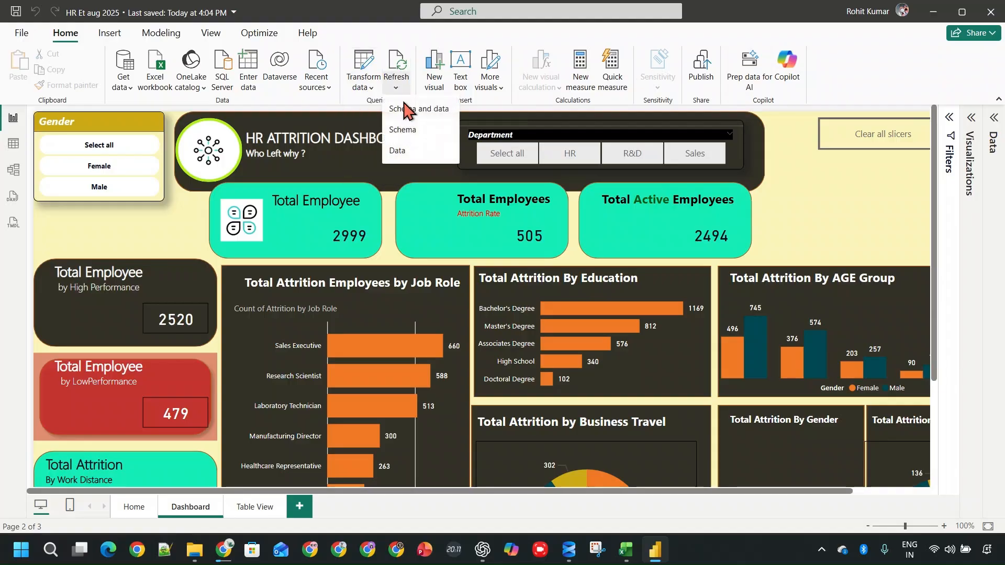
pyautogui.click(407, 106)
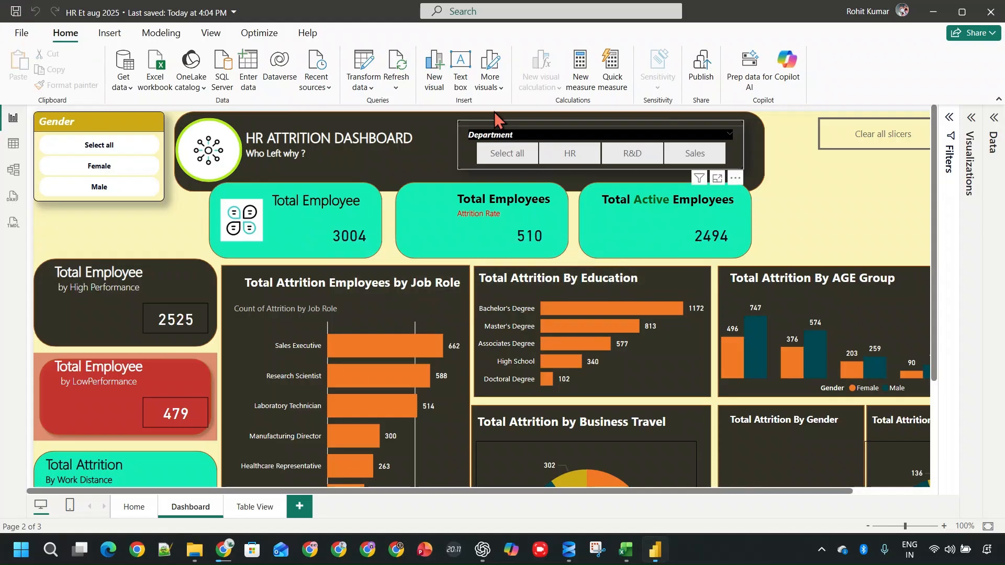
pyautogui.hotkey('ctrl', 's')
# Publish the HR Et aug 2025 report to the 01-Pro workspace and dismiss the publishing dialog.
pyautogui.click(700, 78)
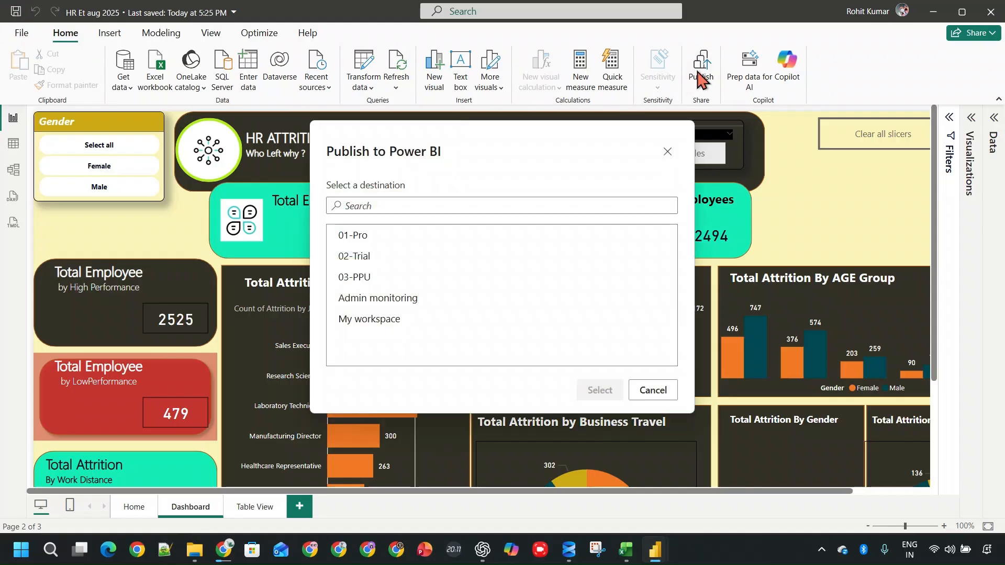
pyautogui.click(382, 234)
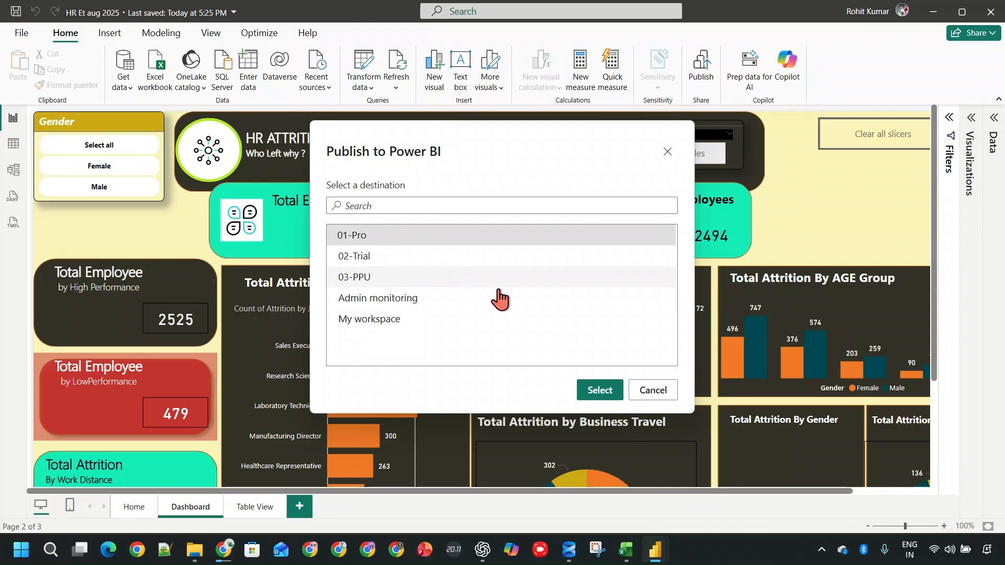
pyautogui.click(592, 396)
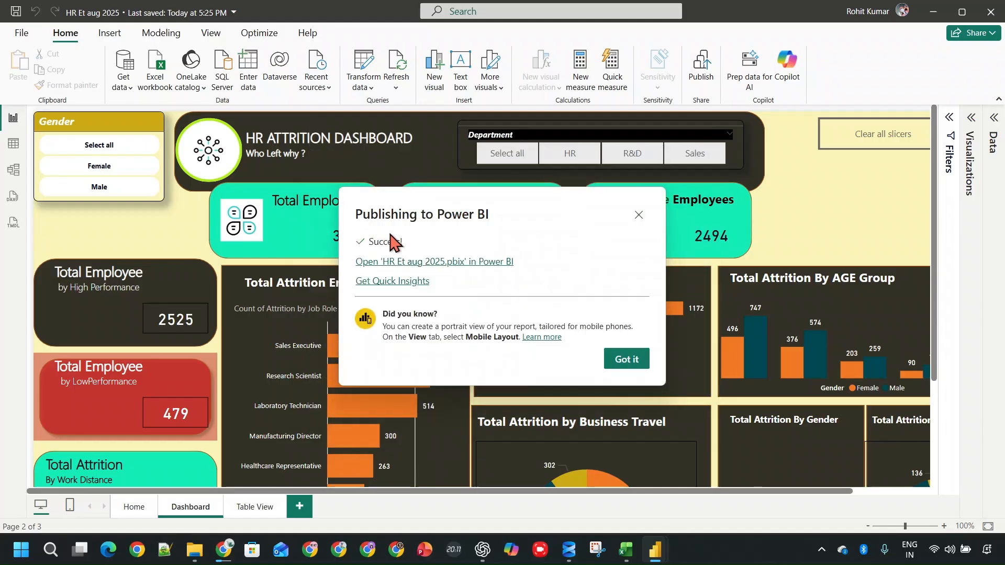
pyautogui.click(626, 359)
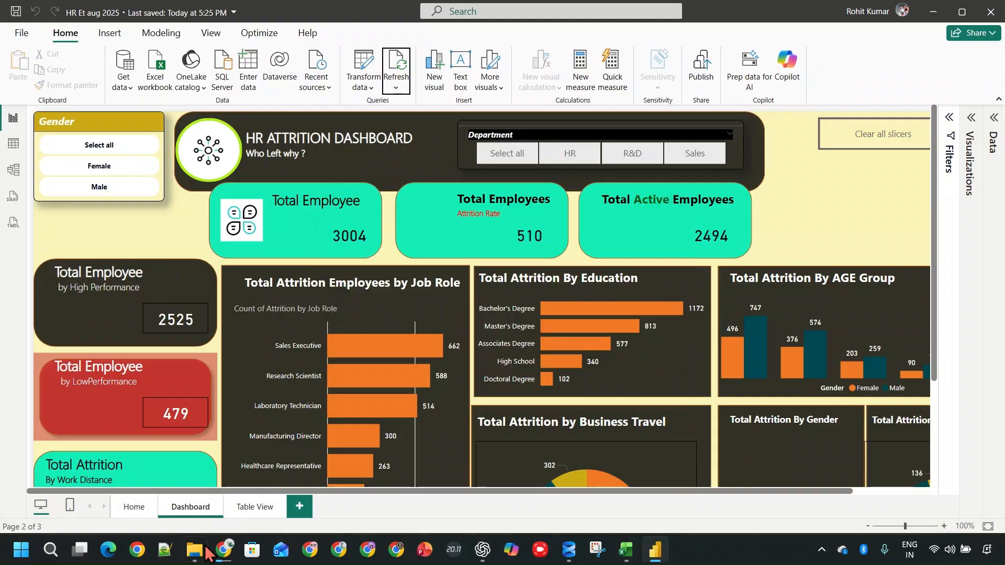
# Switch to Power BI Service in Chrome and reload the 01-Pro workspace to list the published items.
pyautogui.click(224, 549)
pyautogui.click(112, 15)
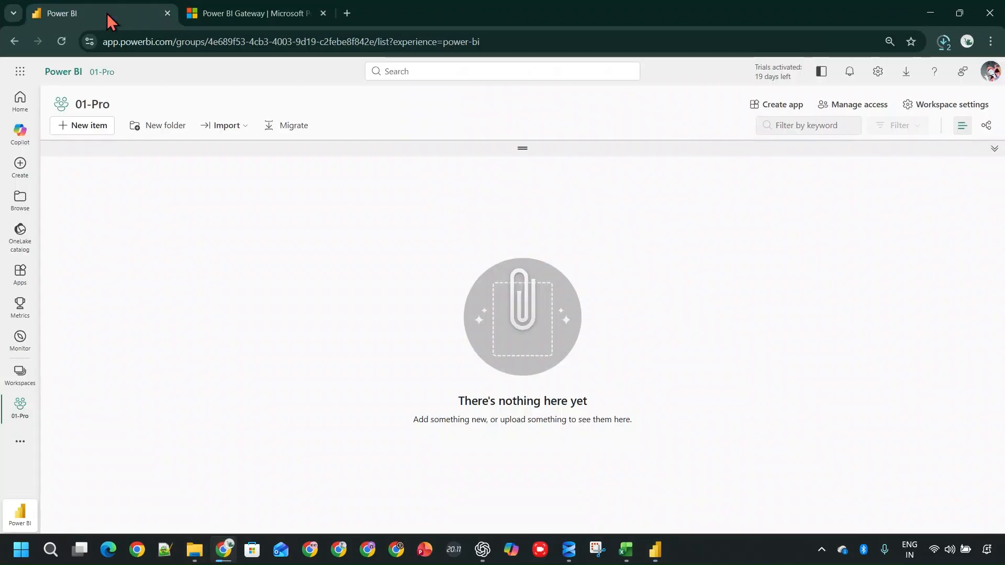
pyautogui.click(62, 42)
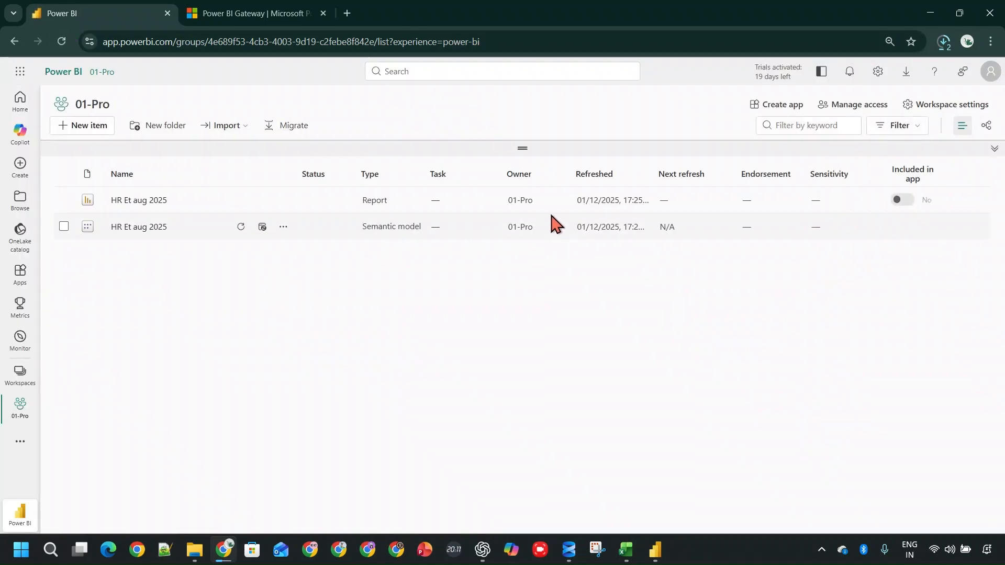
# Try to refresh the HR Et aug 2025 semantic model on demand and view the details of its refresh warning.
pyautogui.click(241, 227)
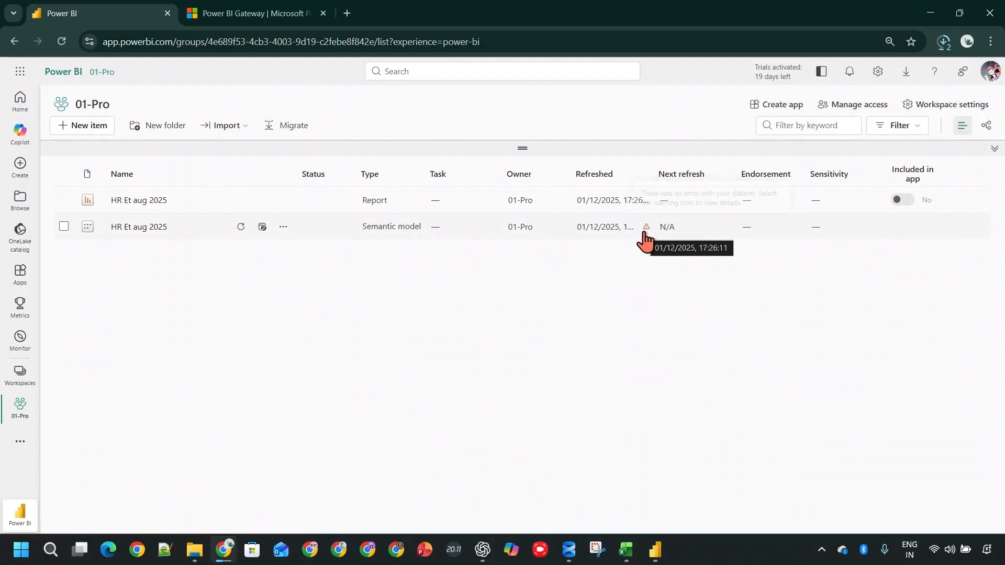
pyautogui.moveTo(646, 234)
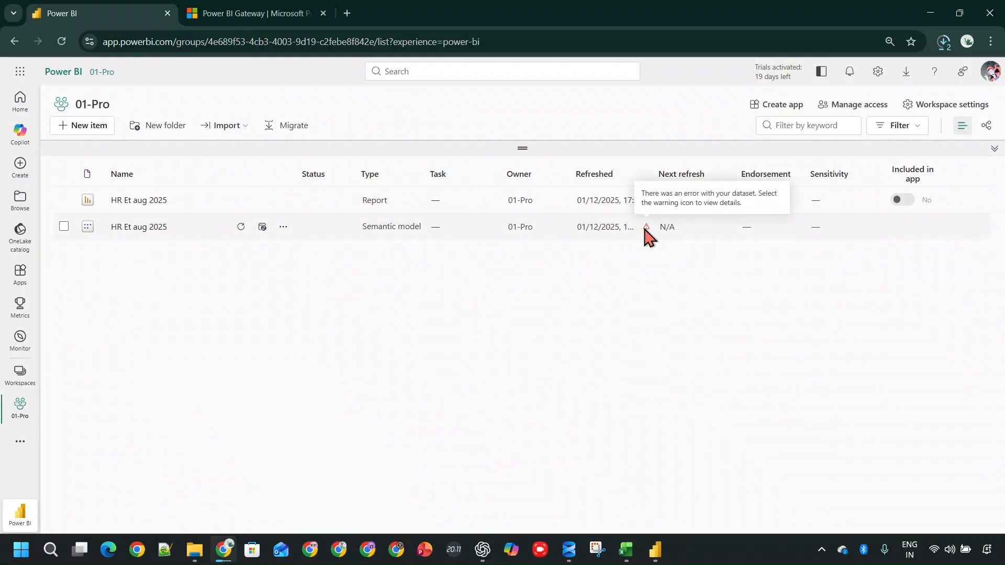
pyautogui.click(645, 230)
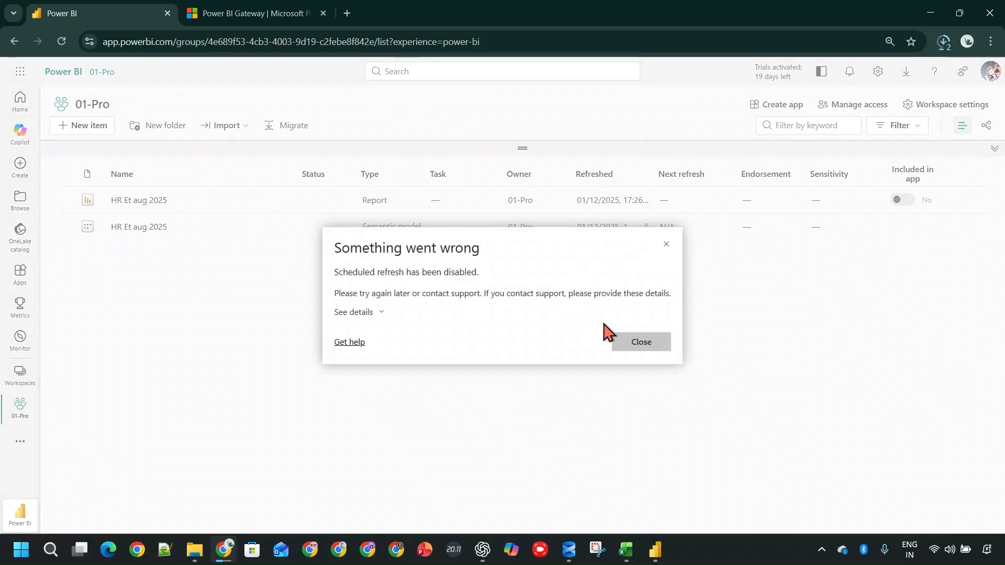
pyautogui.click(626, 342)
# Open the HR Et aug 2025 semantic model's settings and expand its Gateway and cloud connections section.
pyautogui.click(277, 225)
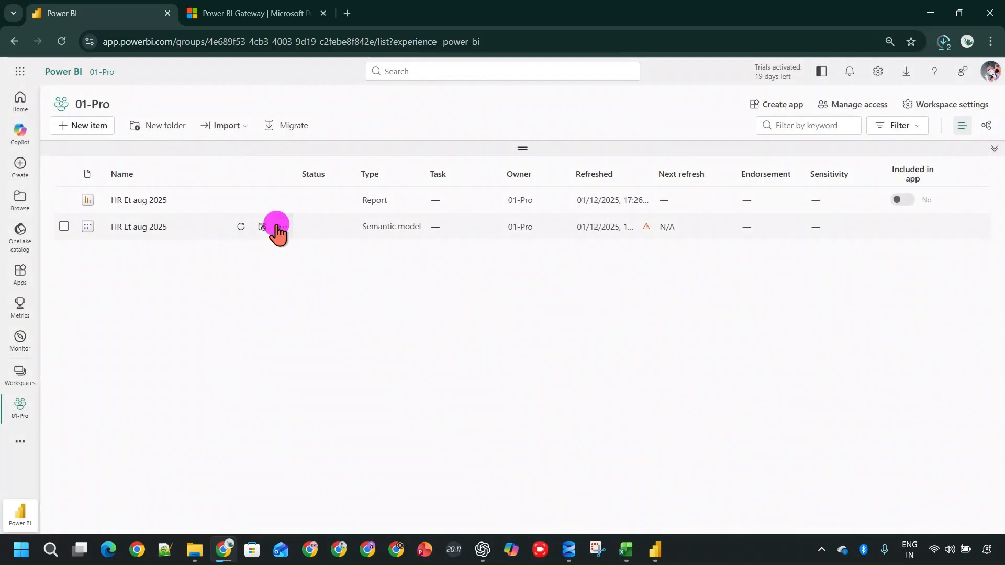
pyautogui.click(303, 461)
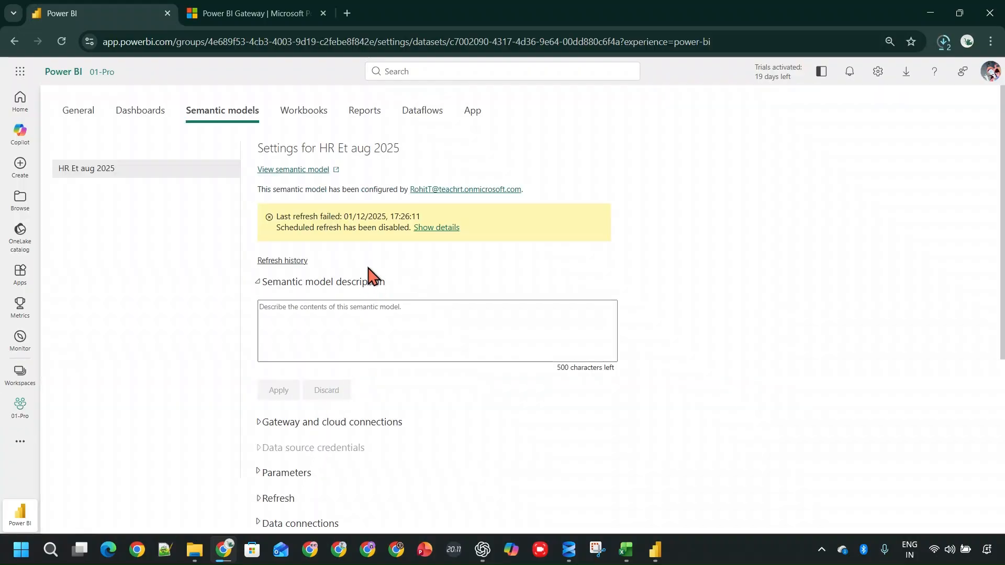
pyautogui.scroll(-3, 283, 304)
pyautogui.click(261, 292)
pyautogui.scroll(-1, 364, 384)
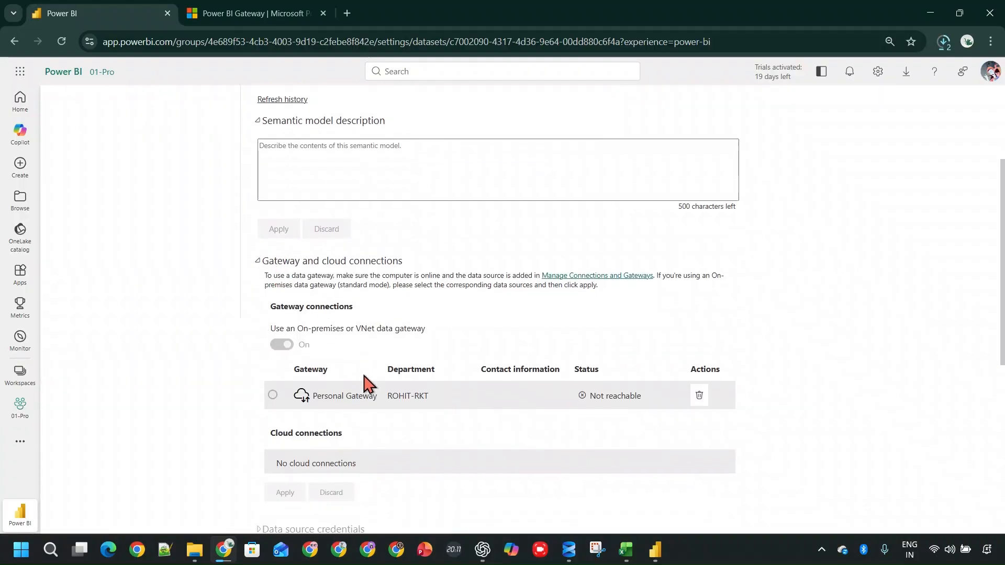
pyautogui.scroll(-3, 365, 384)
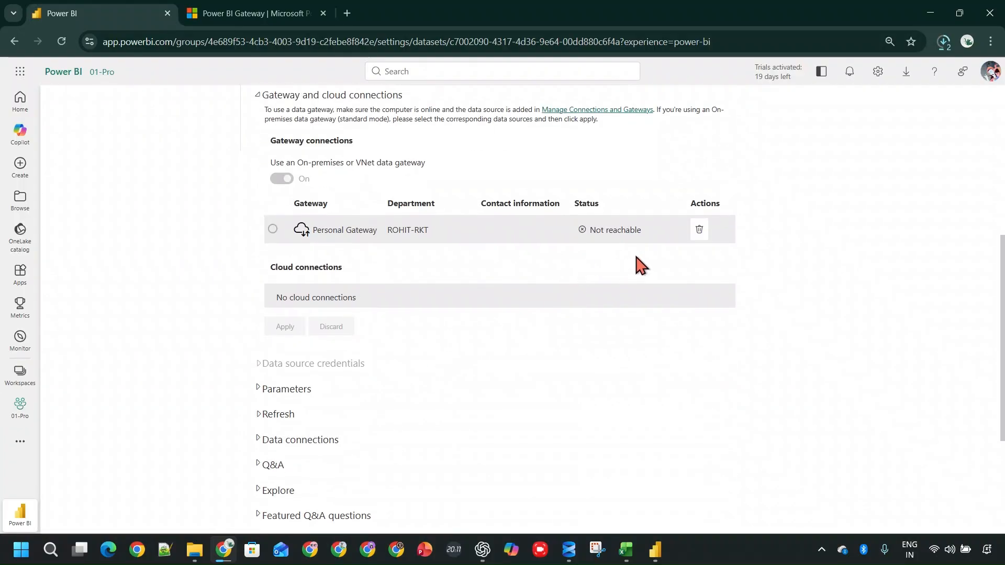
# Remove the Personal Gateway entry from the semantic model's gateway connections and return to the start of the settings.
pyautogui.click(700, 229)
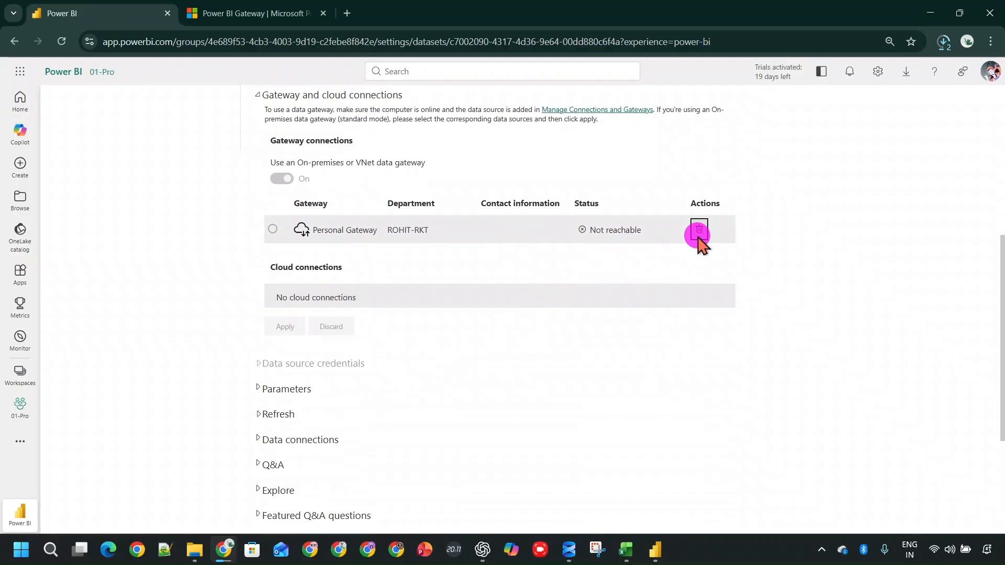
pyautogui.click(621, 321)
pyautogui.scroll(3, 415, 285)
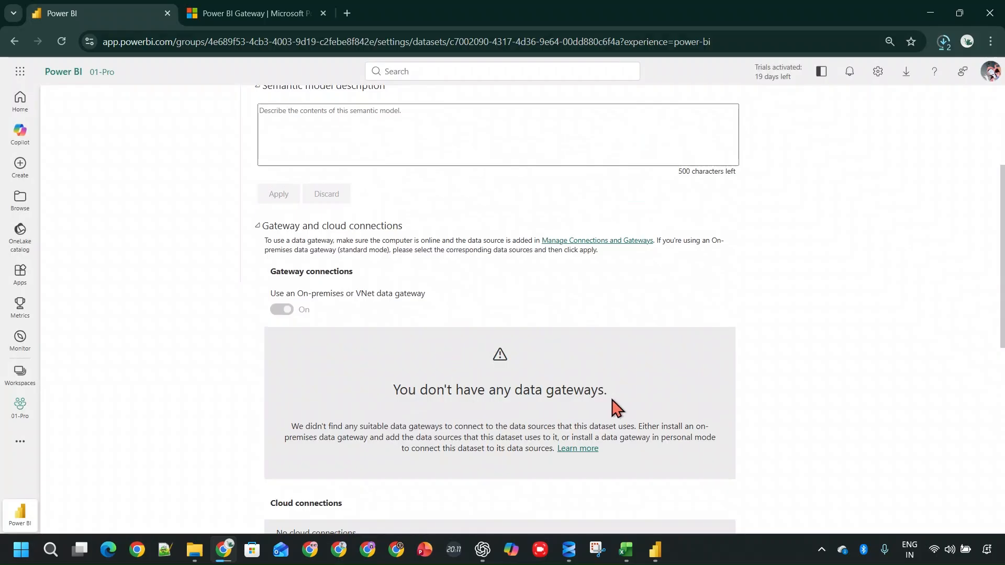
pyautogui.scroll(4, 602, 392)
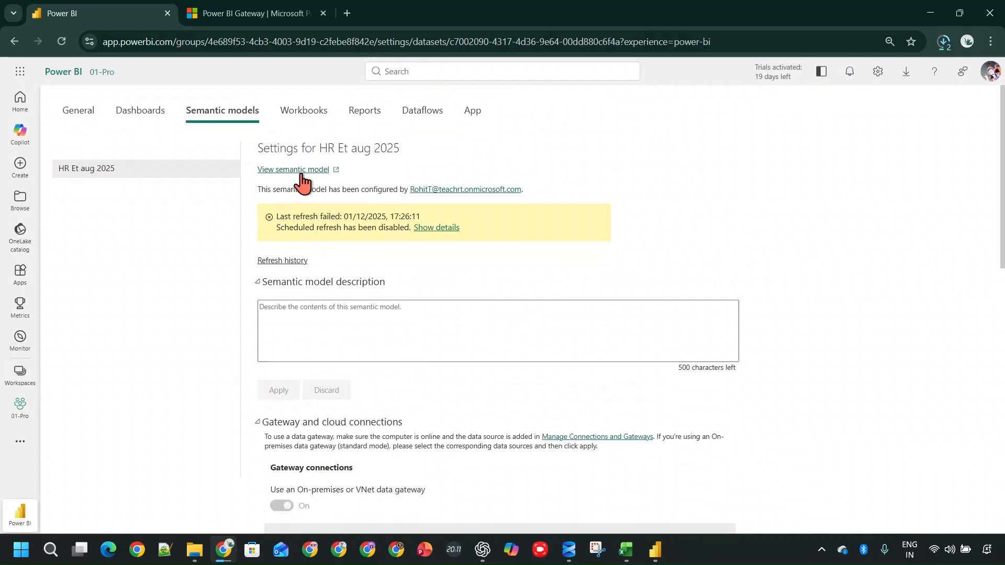
# Check the progress of the gateway downloads and return to the 01-Pro workspace's item list.
pyautogui.scroll(-3, 336, 272)
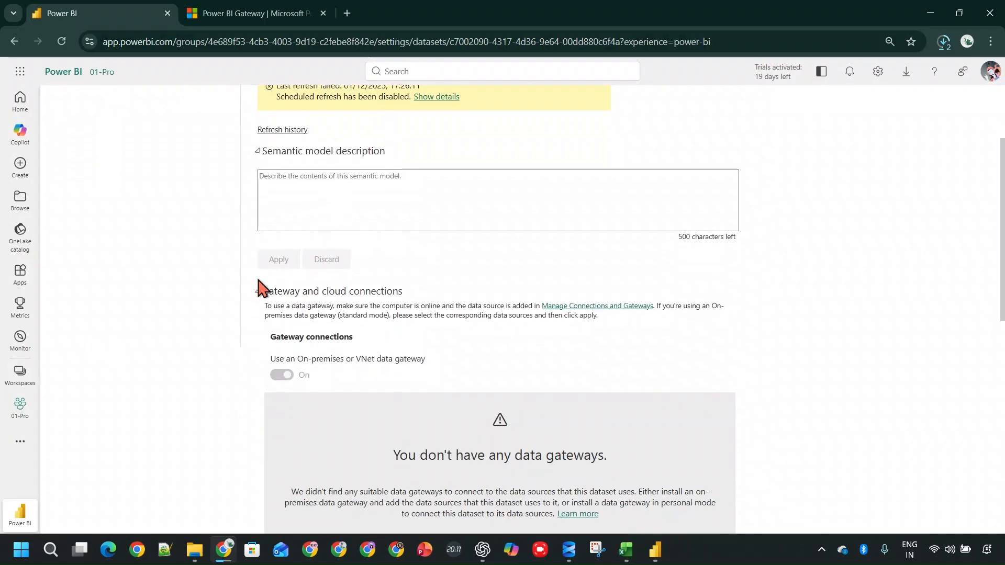
pyautogui.scroll(3, 260, 288)
pyautogui.click(944, 42)
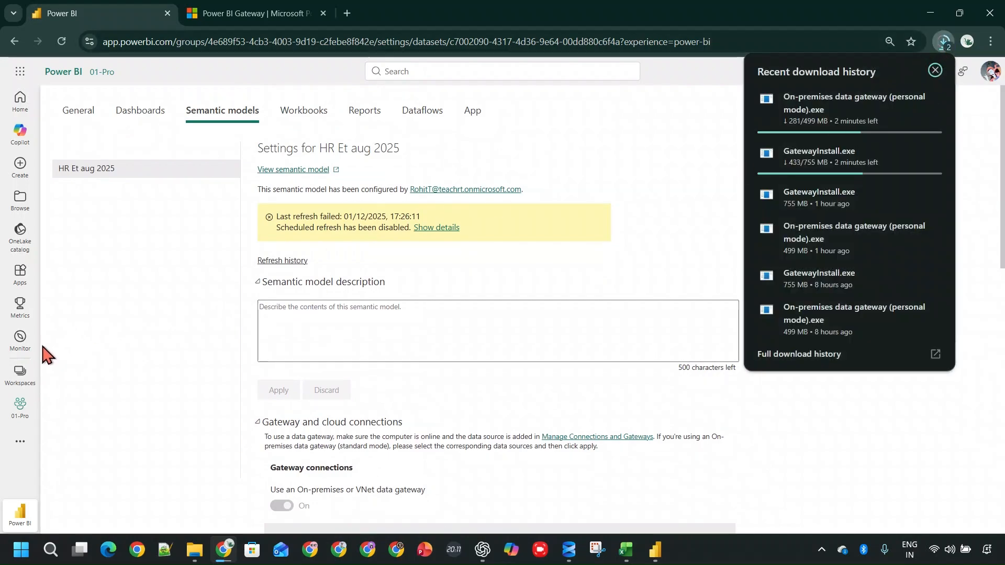
pyautogui.click(20, 374)
pyautogui.click(120, 214)
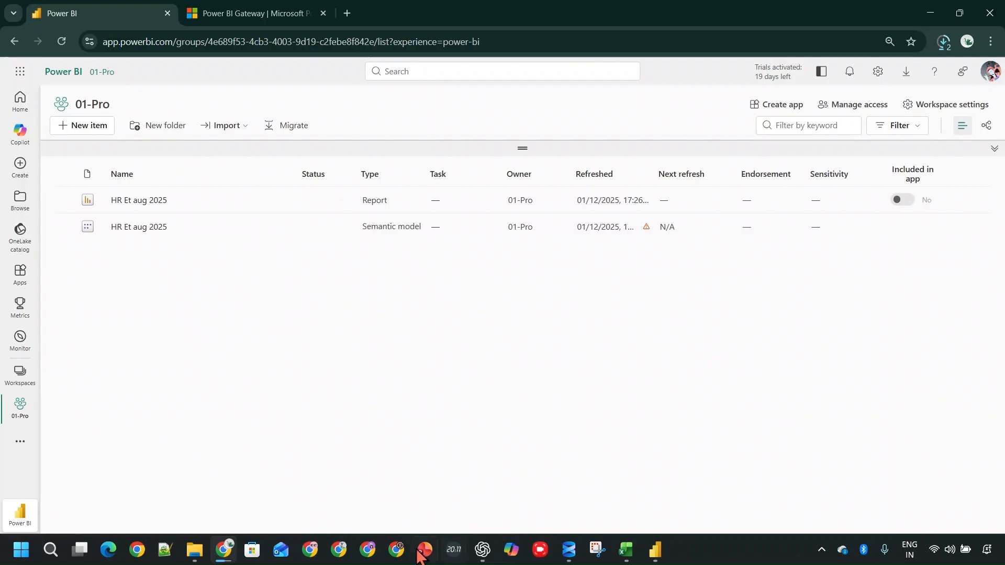
# Open the HR Dataset workbook from its folder and delete the data in rows 3000 to 3005 of Sheet1.
pyautogui.click(195, 550)
pyautogui.doubleClick(271, 196)
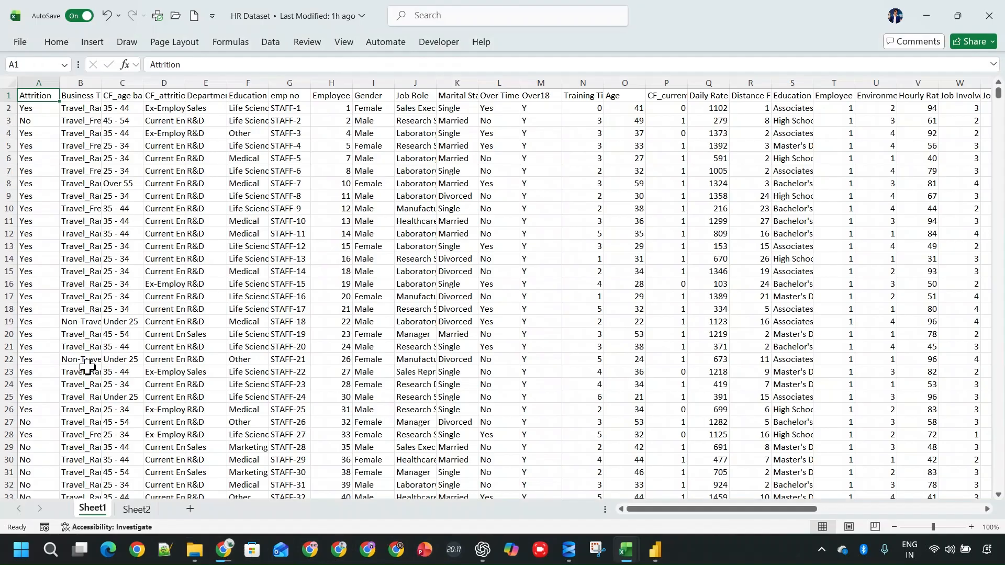
pyautogui.hotkey('ctrl', 'Down')
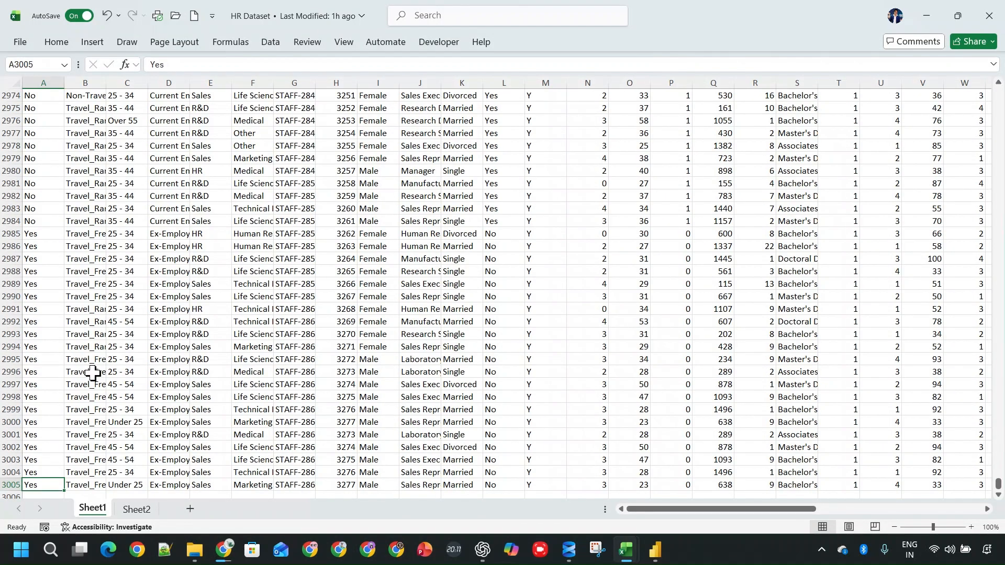
pyautogui.moveTo(12, 422); pyautogui.dragTo(10, 478)
pyautogui.scroll(-2, 54, 435)
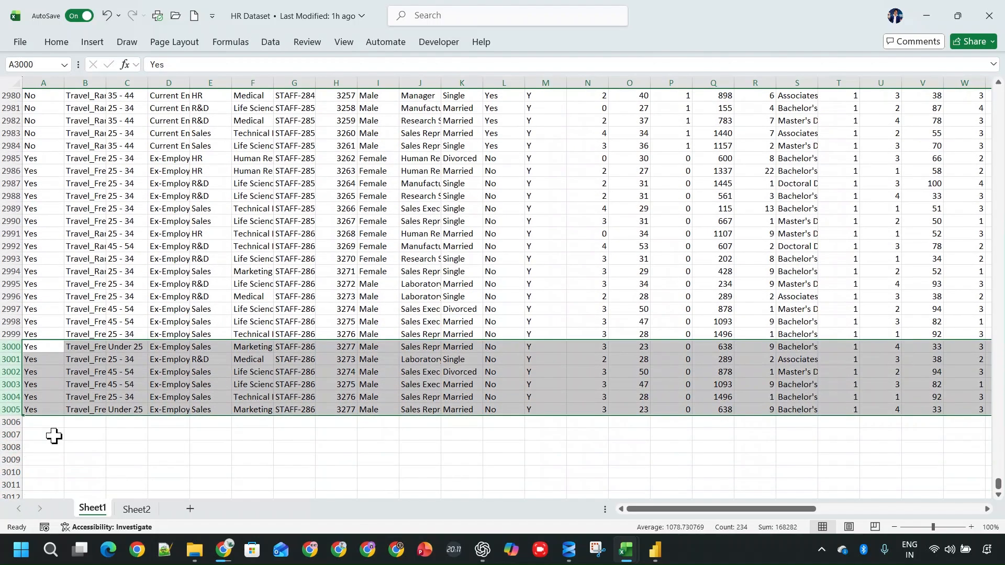
pyautogui.press('Delete')
# Return to cell A1, close the HR Dataset workbook and minimize the Users_Nov_2025 workbook.
pyautogui.hotkey('ctrl', 'Up')
pyautogui.hotkey('ctrl', 'Up')
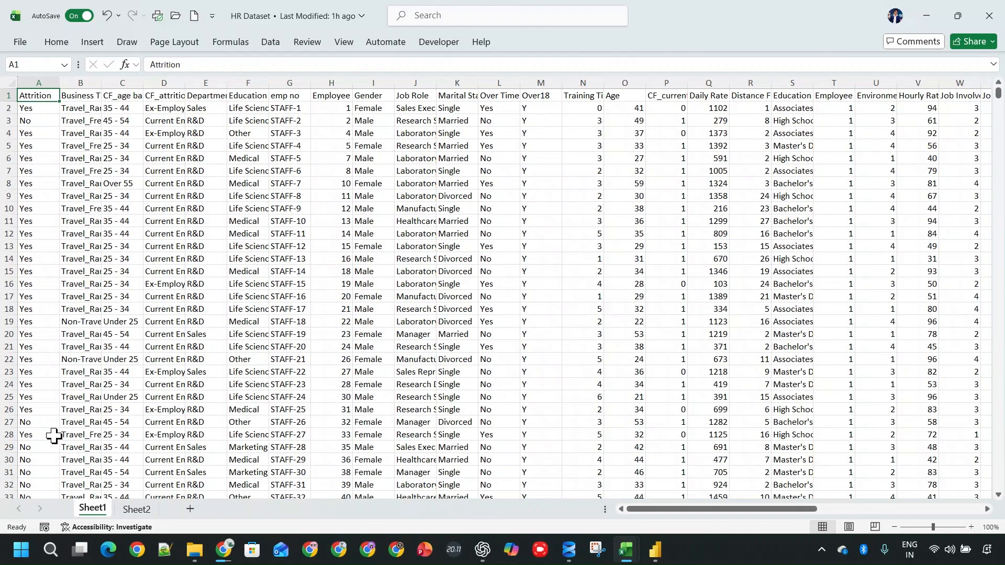
pyautogui.click(988, 22)
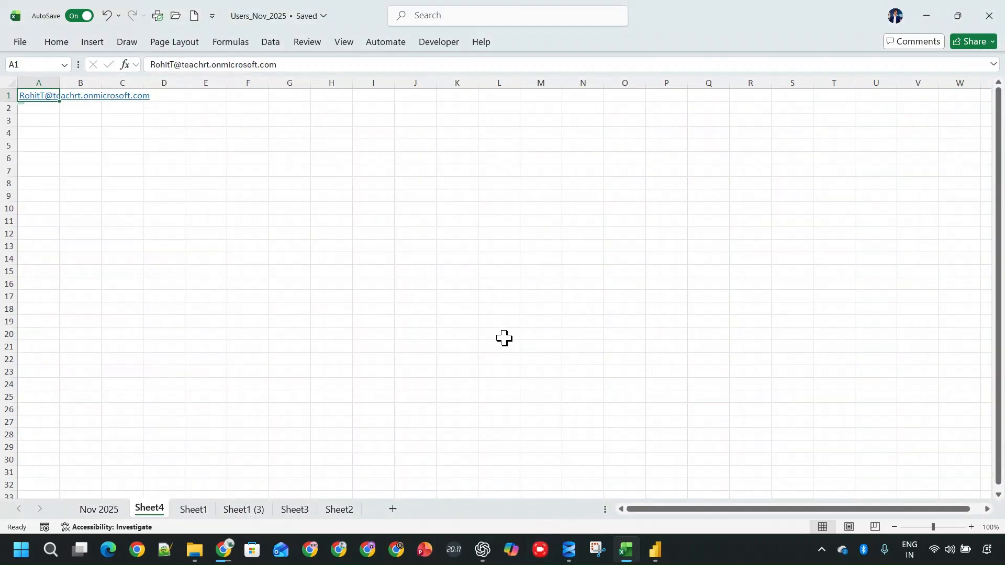
pyautogui.click(927, 16)
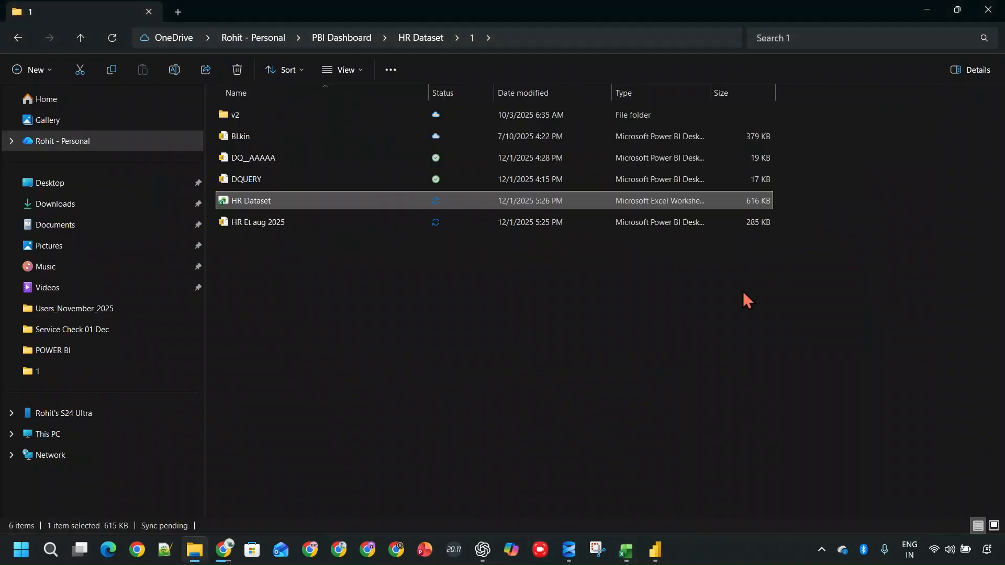
# Switch to Power BI Desktop, refresh the schema and data of HR Et aug 2025, and save the report.
pyautogui.click(656, 550)
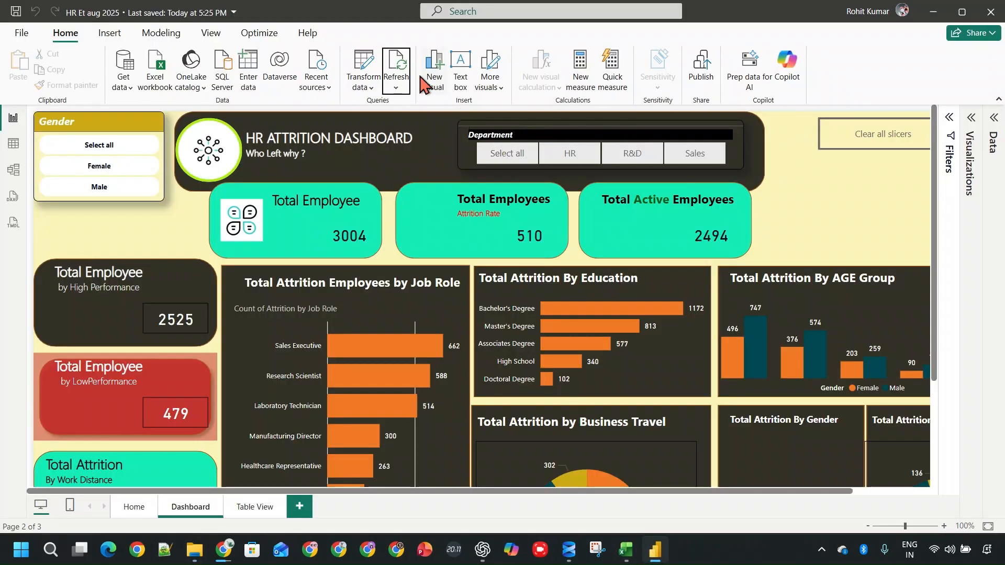
pyautogui.click(396, 86)
pyautogui.click(401, 108)
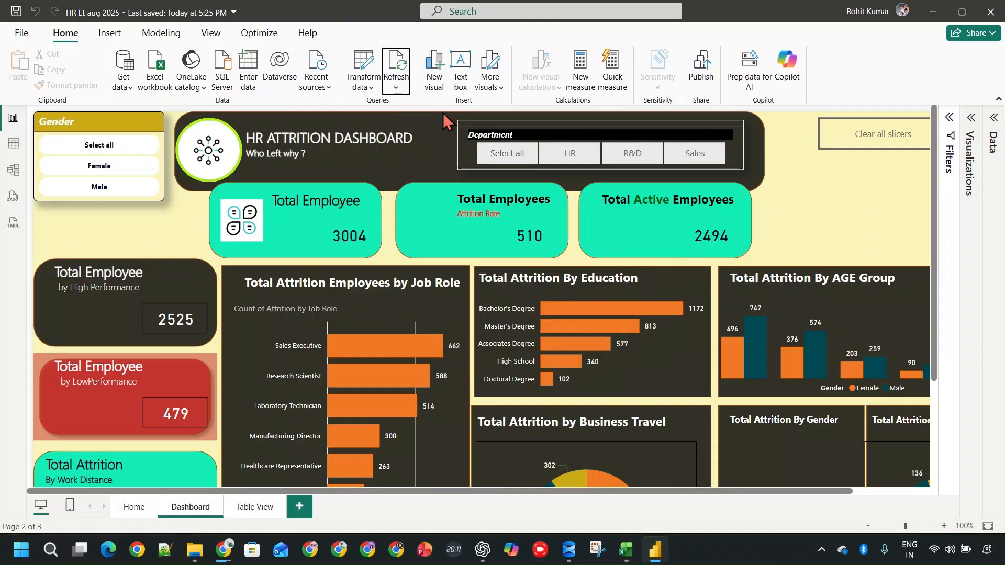
pyautogui.click(396, 86)
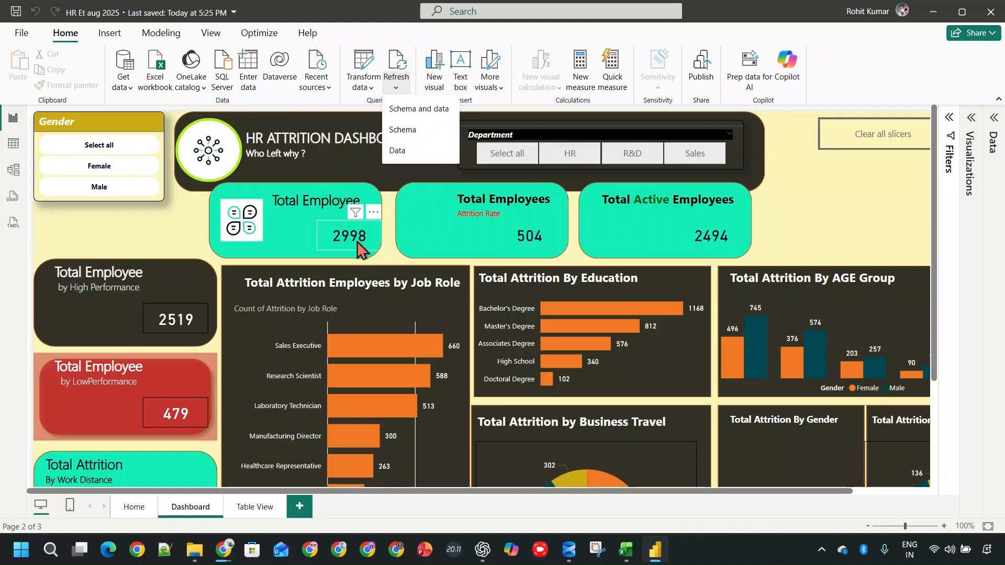
pyautogui.click(193, 231)
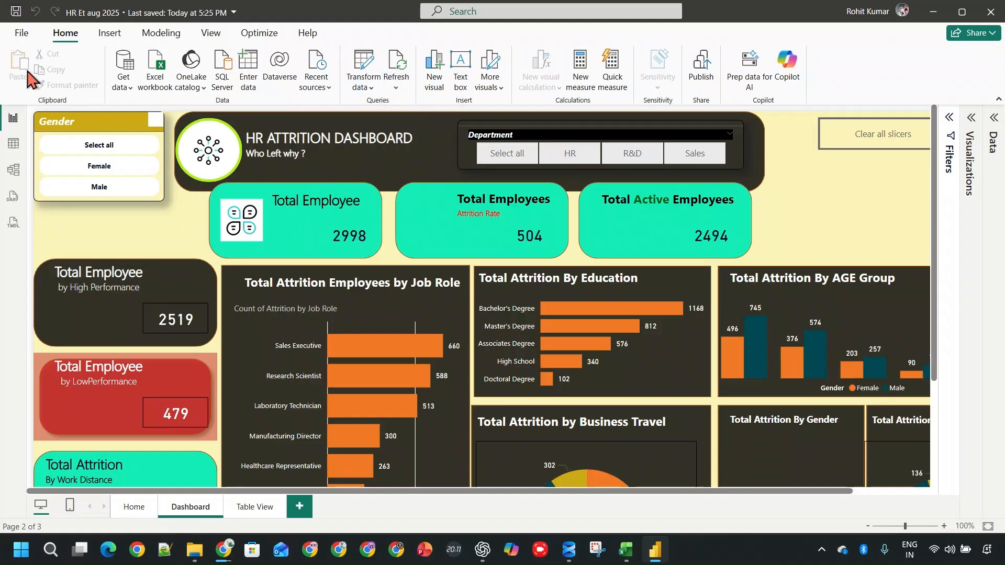
pyautogui.hotkey('ctrl', 's')
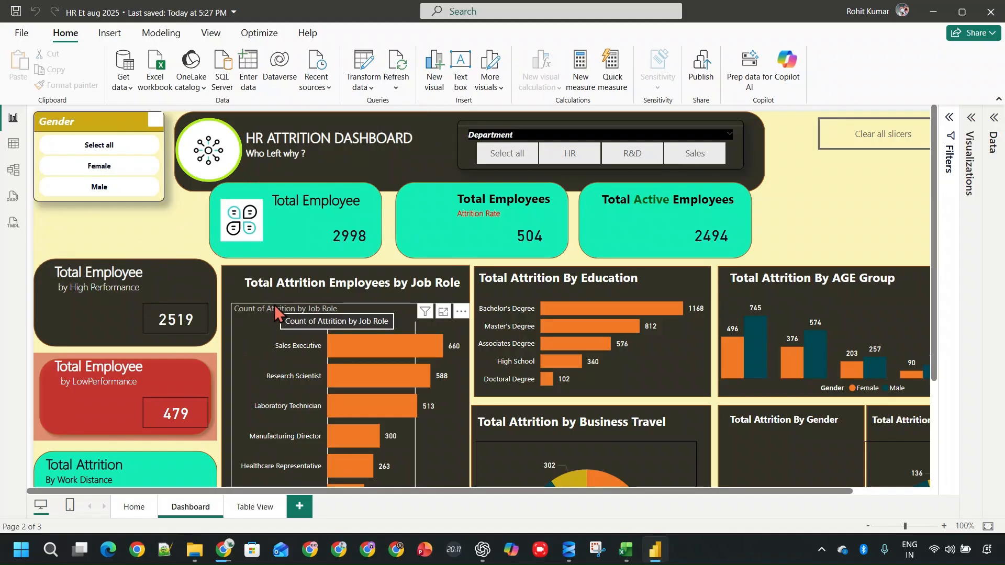
pyautogui.moveTo(903, 527); pyautogui.dragTo(892, 526)
pyautogui.click(899, 525)
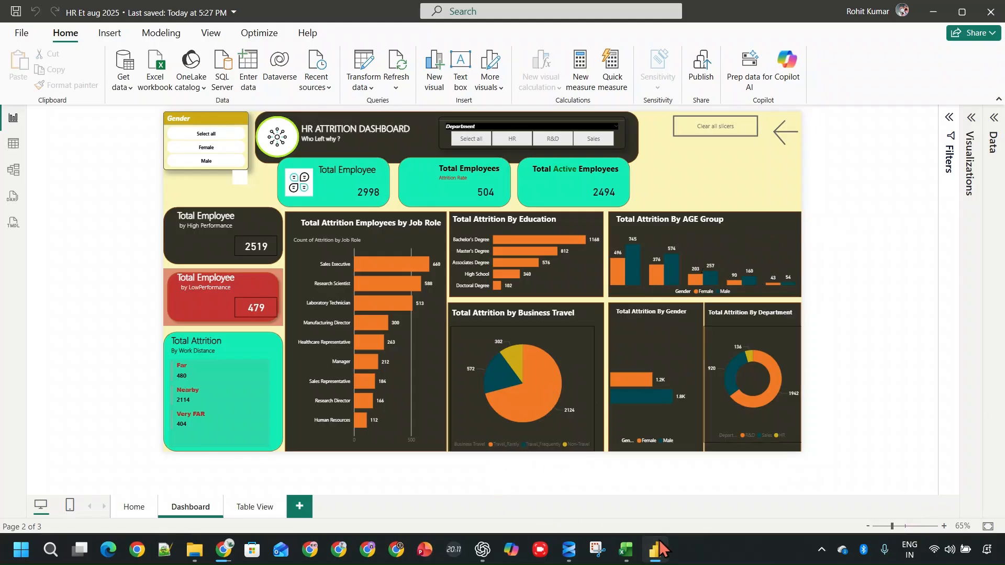
# Switch to Chrome, check the gateway downloads, and find the Compare gateway modes table on the Power BI Gateway page.
pyautogui.click(223, 549)
pyautogui.click(943, 43)
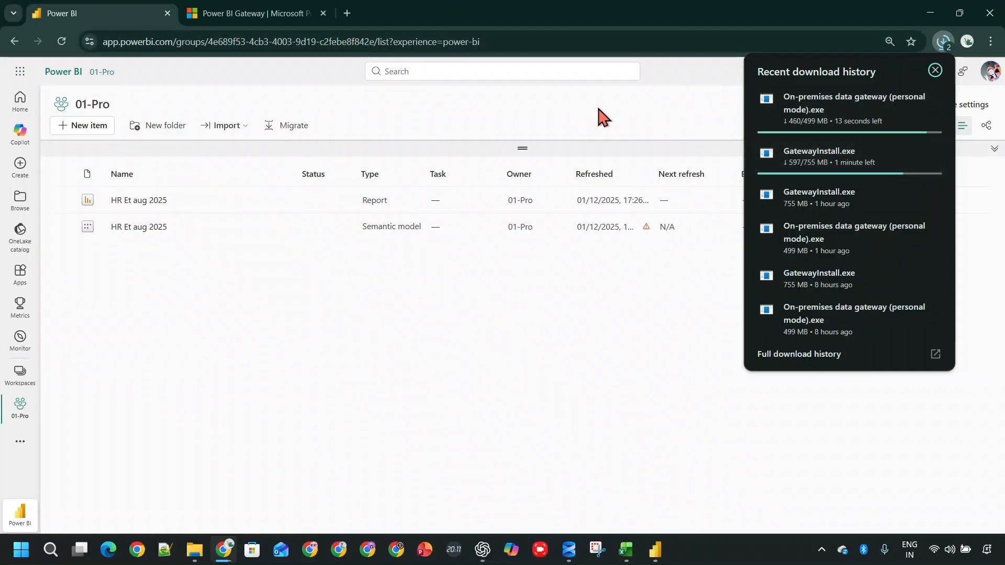
pyautogui.click(280, 14)
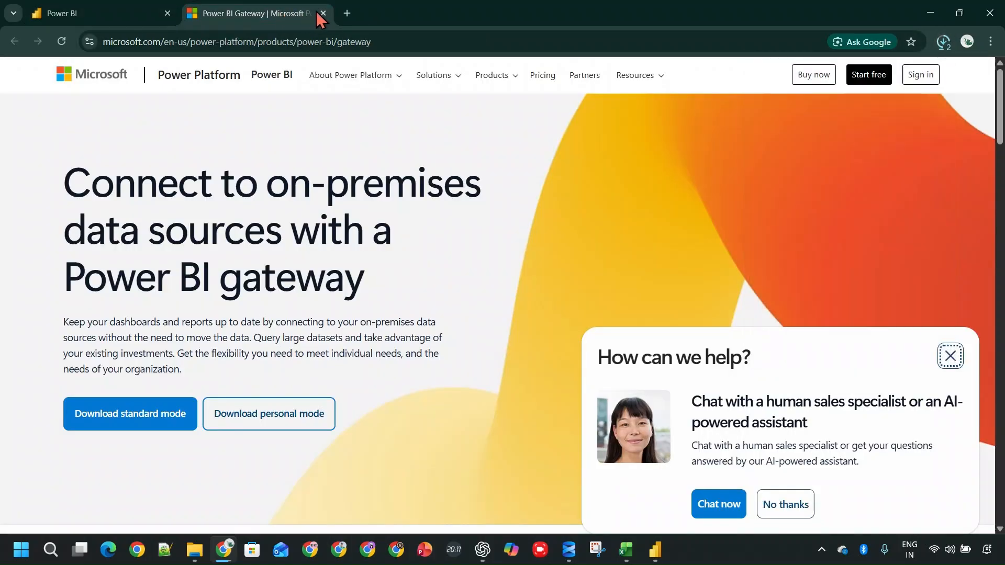
pyautogui.scroll(-15, 426, 308)
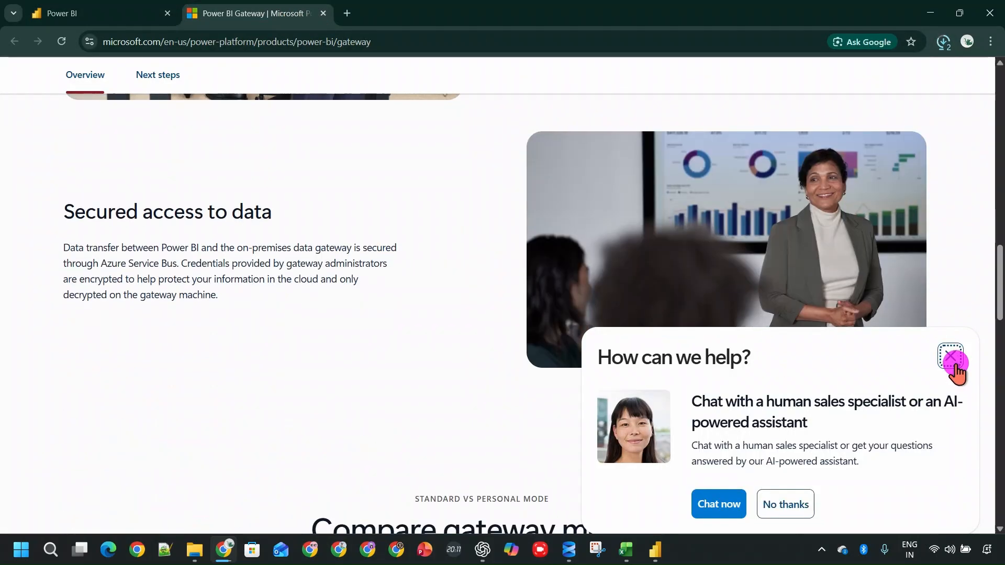
pyautogui.click(953, 361)
pyautogui.scroll(-20, 537, 328)
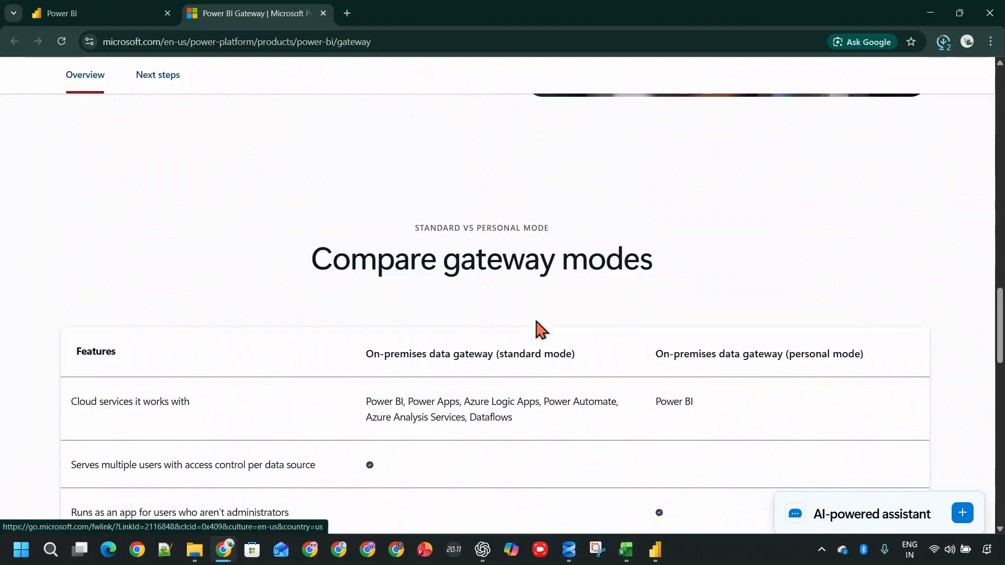
pyautogui.scroll(-6, 539, 329)
pyautogui.scroll(5, 525, 294)
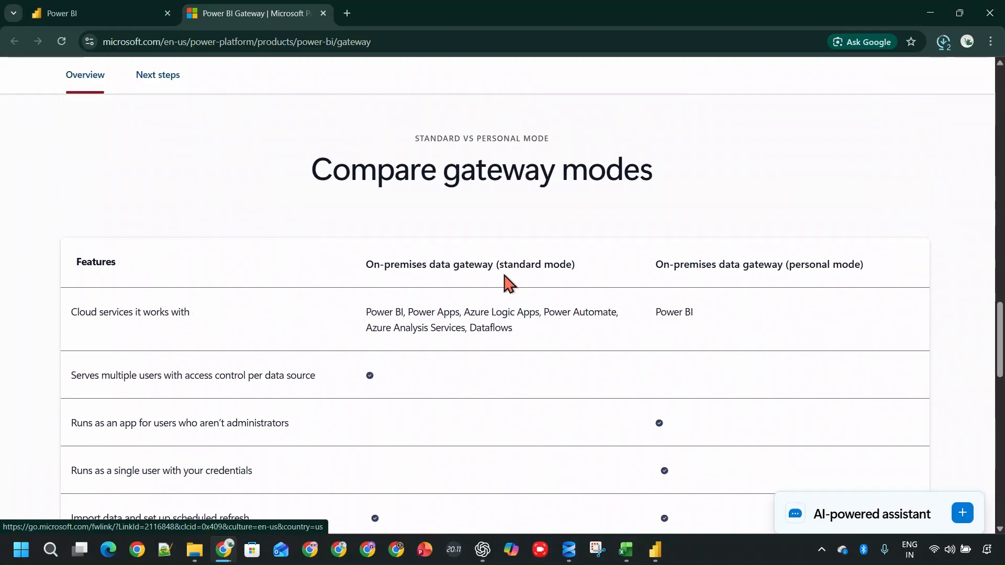
pyautogui.hotkey('ctrl', '-')
pyautogui.hotkey('ctrl', '-')
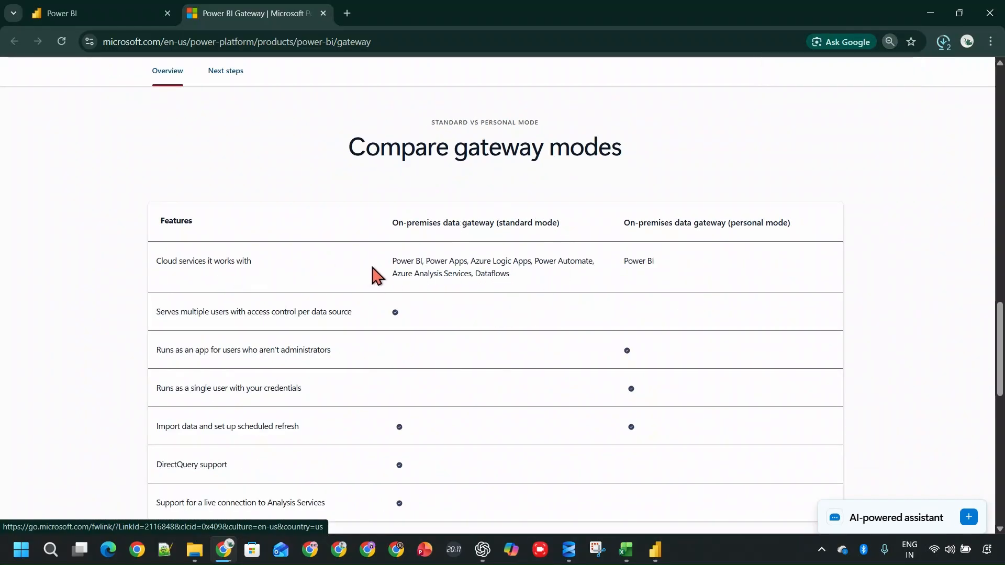
# Compare standard and personal gateway modes for supported cloud services, data import with scheduled refresh, and DirectQuery support.
pyautogui.moveTo(391, 262); pyautogui.dragTo(559, 283)
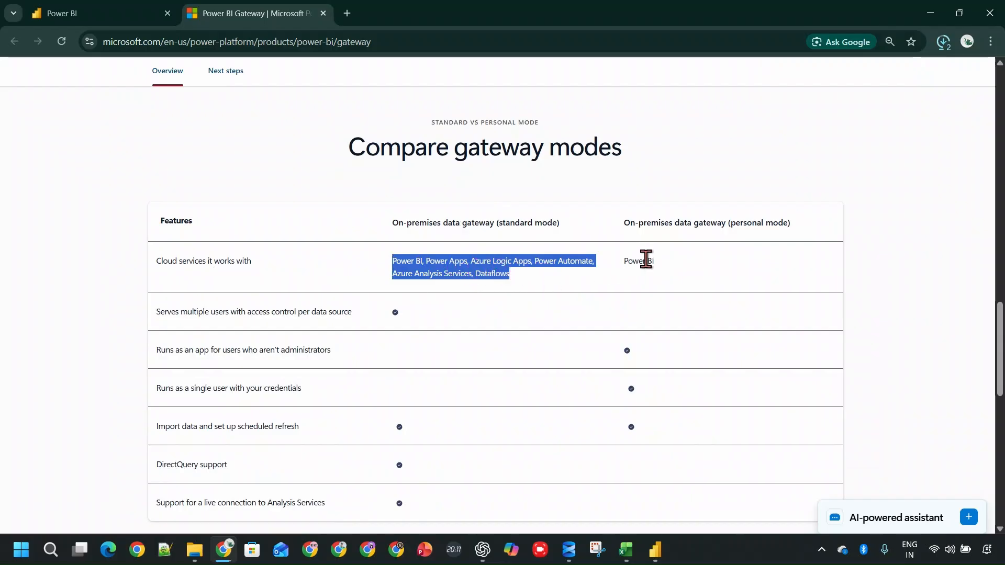
pyautogui.moveTo(621, 262); pyautogui.dragTo(704, 273)
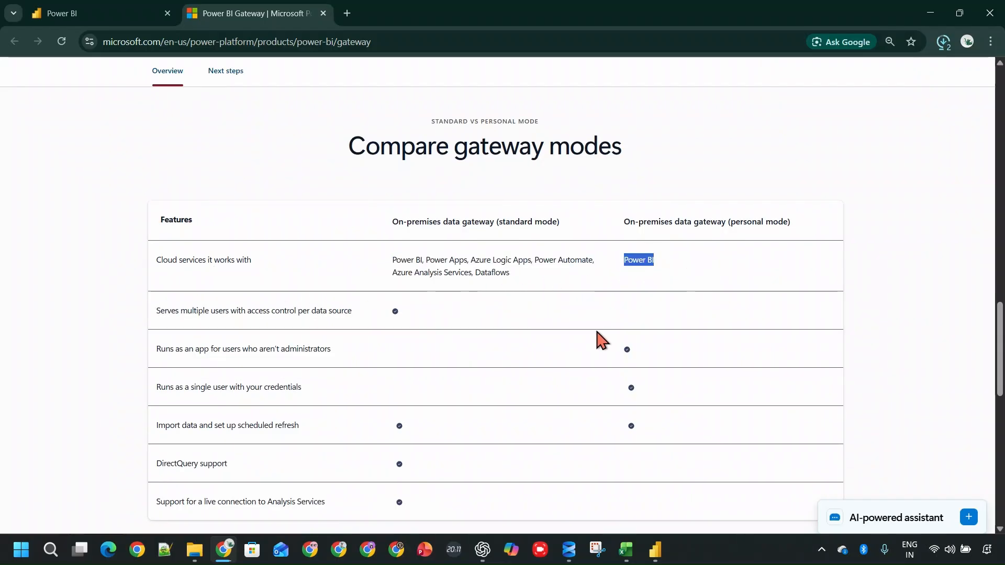
pyautogui.scroll(-3, 557, 318)
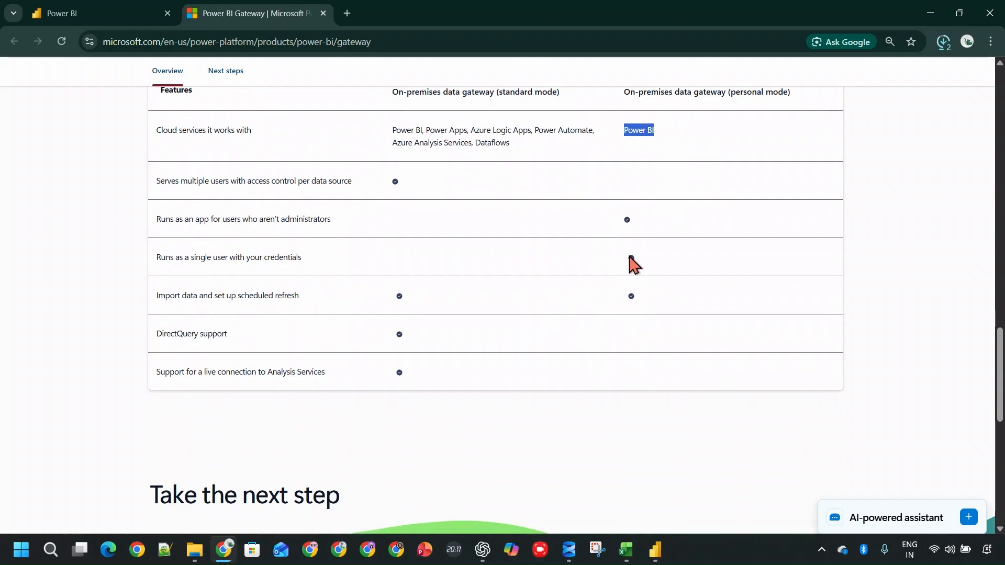
pyautogui.moveTo(164, 295); pyautogui.dragTo(654, 303)
pyautogui.moveTo(225, 332); pyautogui.dragTo(398, 356)
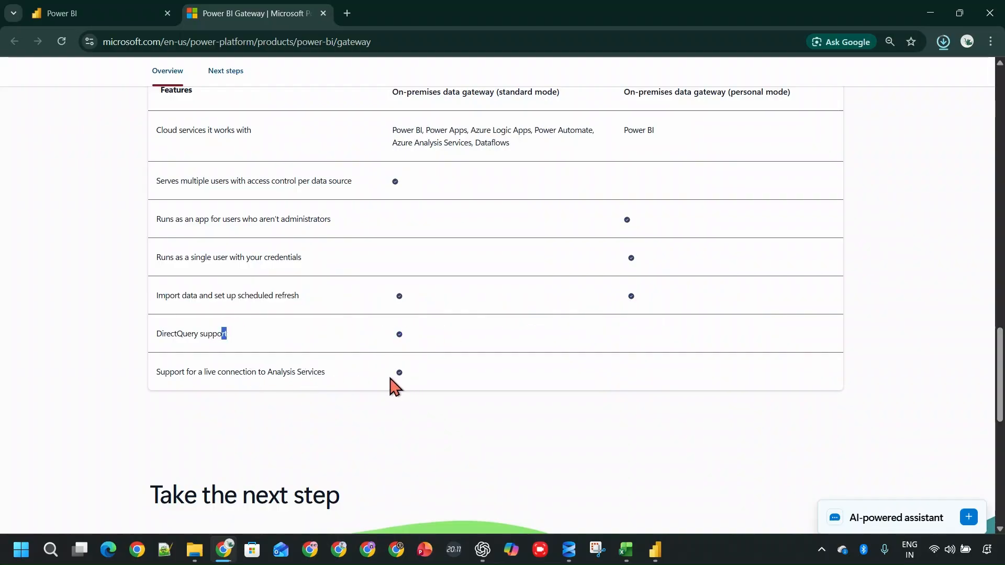
pyautogui.scroll(-4, 431, 314)
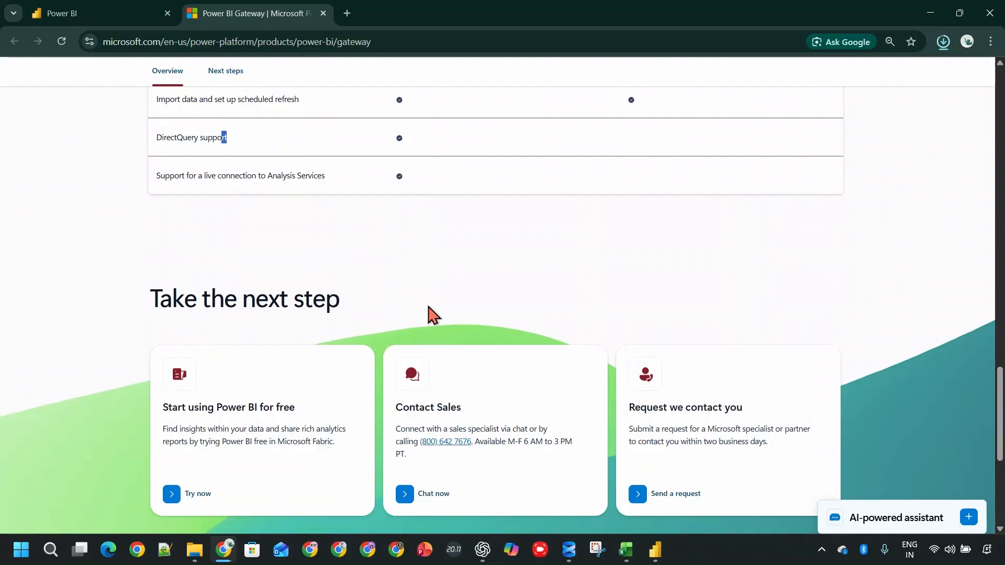
pyautogui.scroll(6, 441, 316)
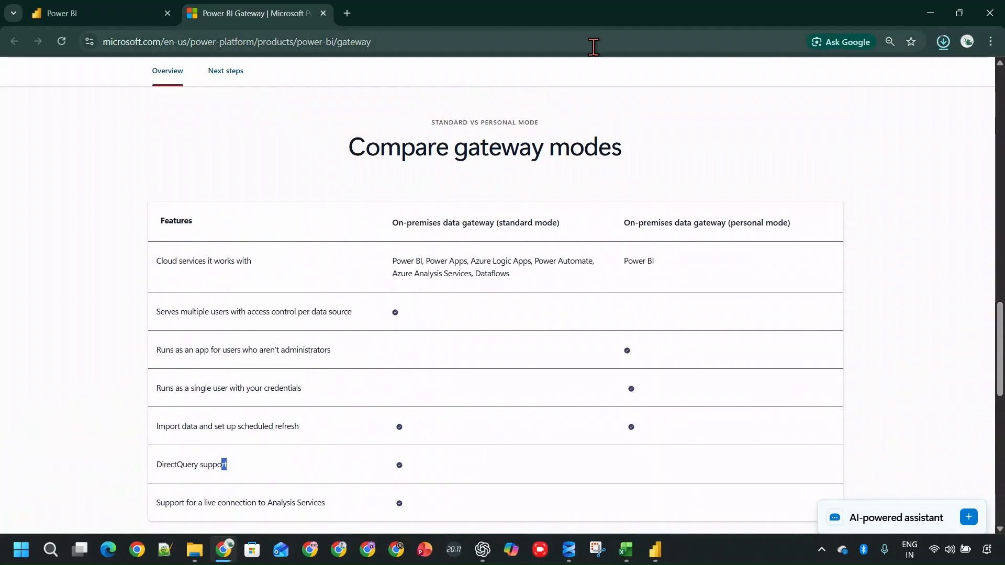
# Run the downloaded On-premises data gateway (personal mode) installer from Downloads, accept its terms of use, and start the installation.
pyautogui.click(942, 43)
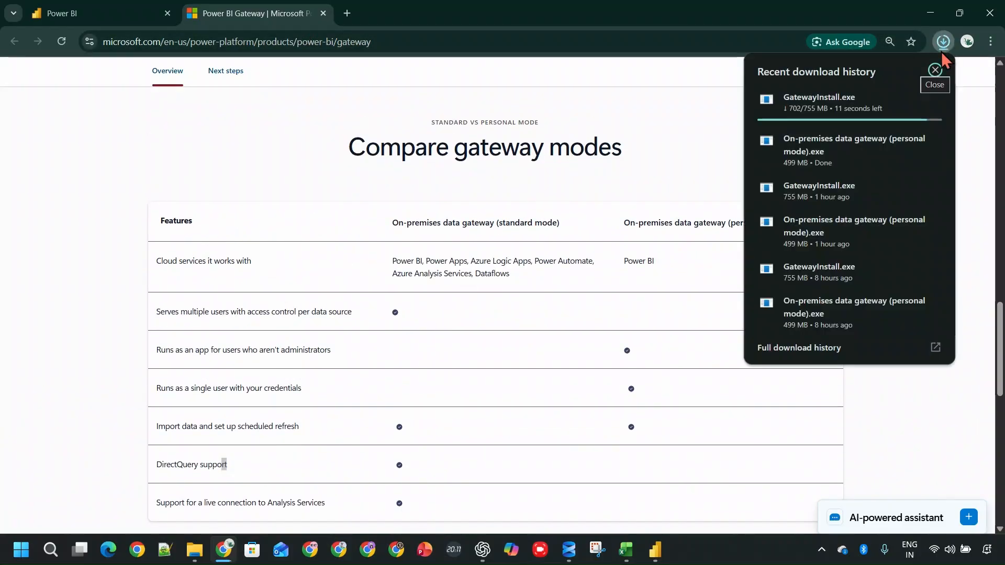
pyautogui.click(909, 140)
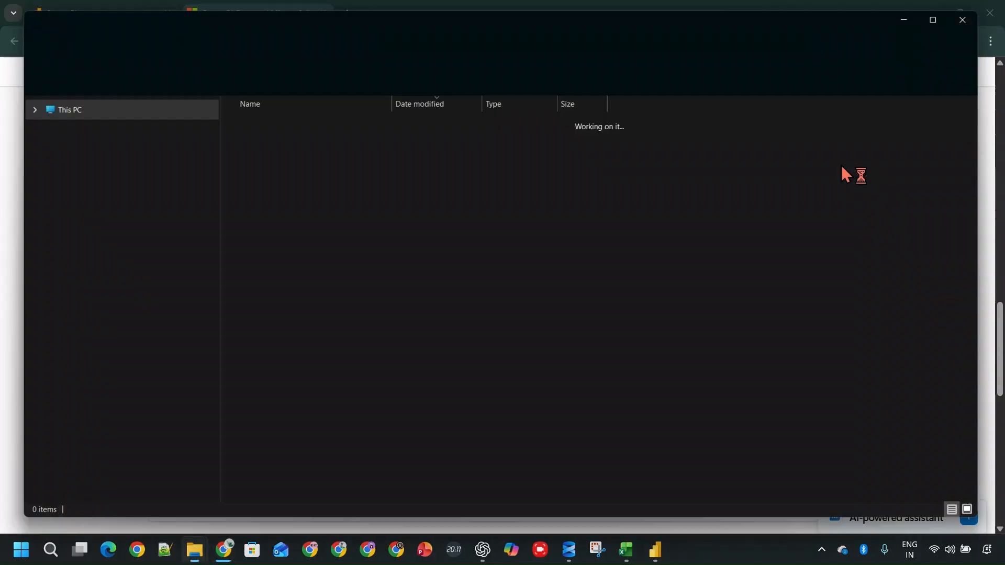
pyautogui.doubleClick(323, 134)
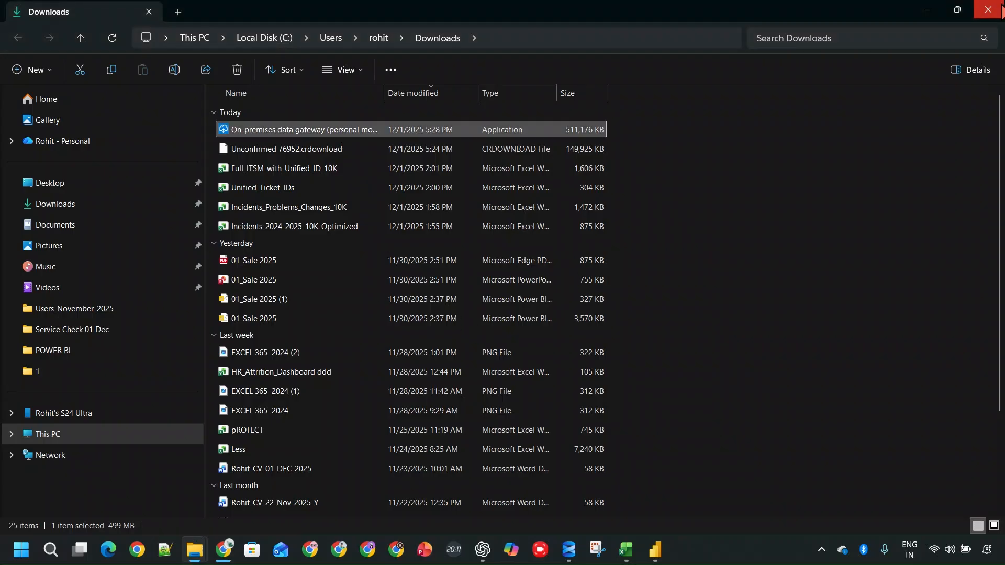
pyautogui.click(997, 12)
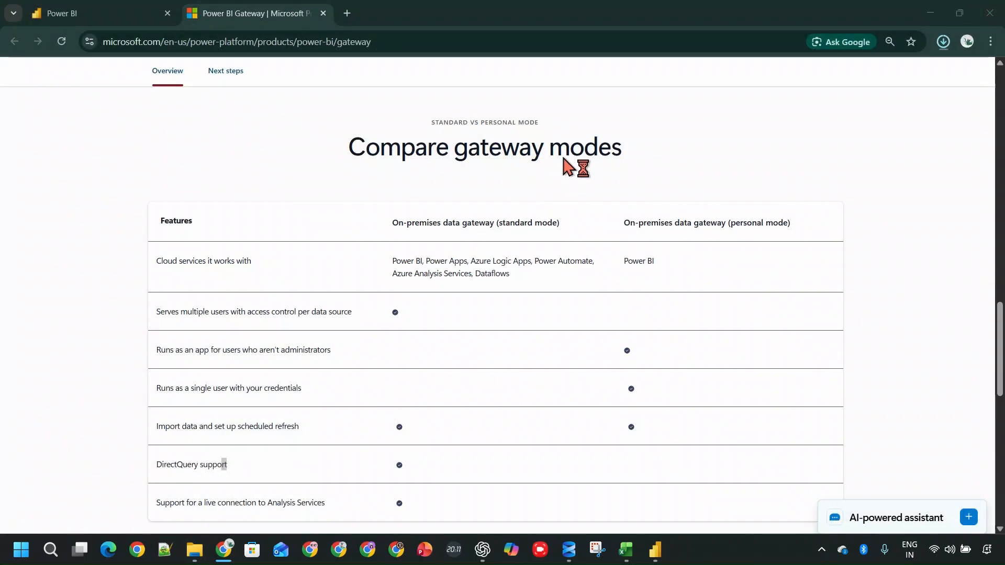
pyautogui.click(359, 304)
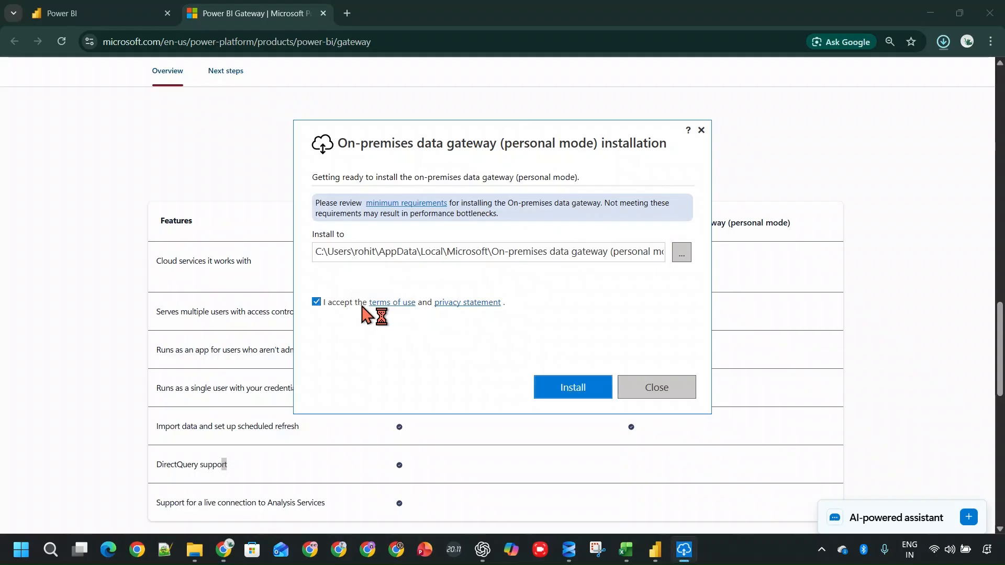
pyautogui.click(573, 386)
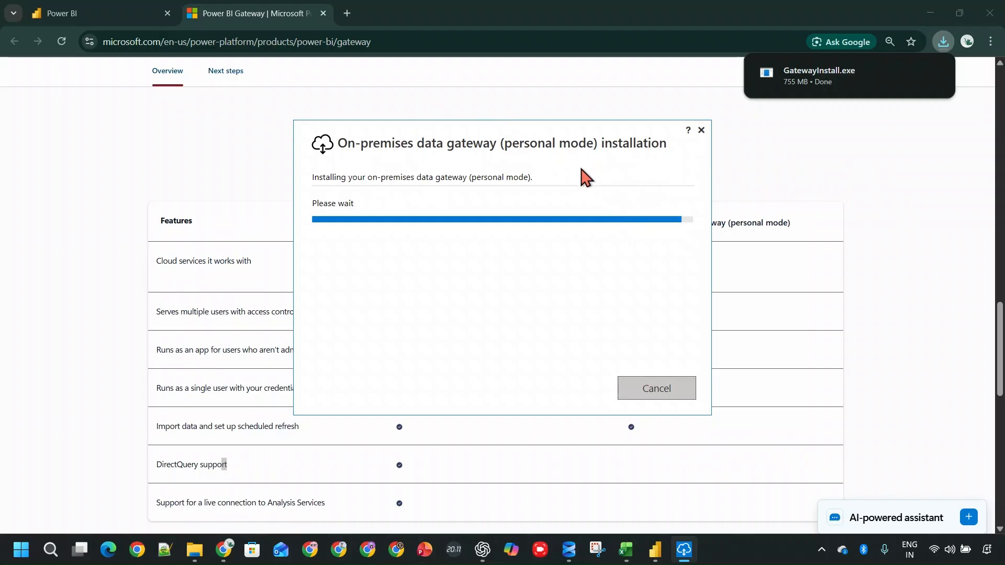
# Try refreshing the HR Et aug 2025 semantic model in the Power BI service and examine its gateway and cloud connections.
pyautogui.click(142, 12)
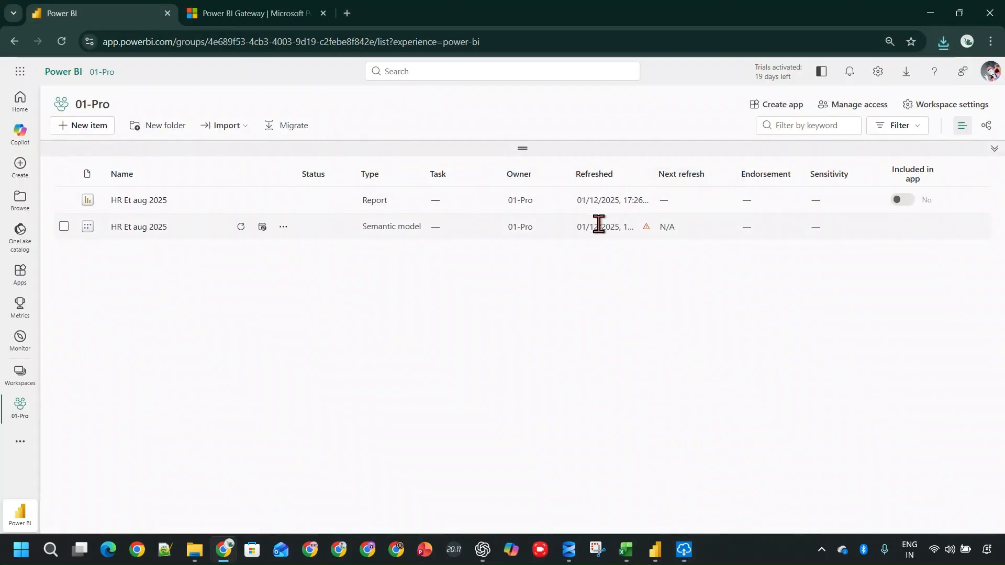
pyautogui.click(241, 227)
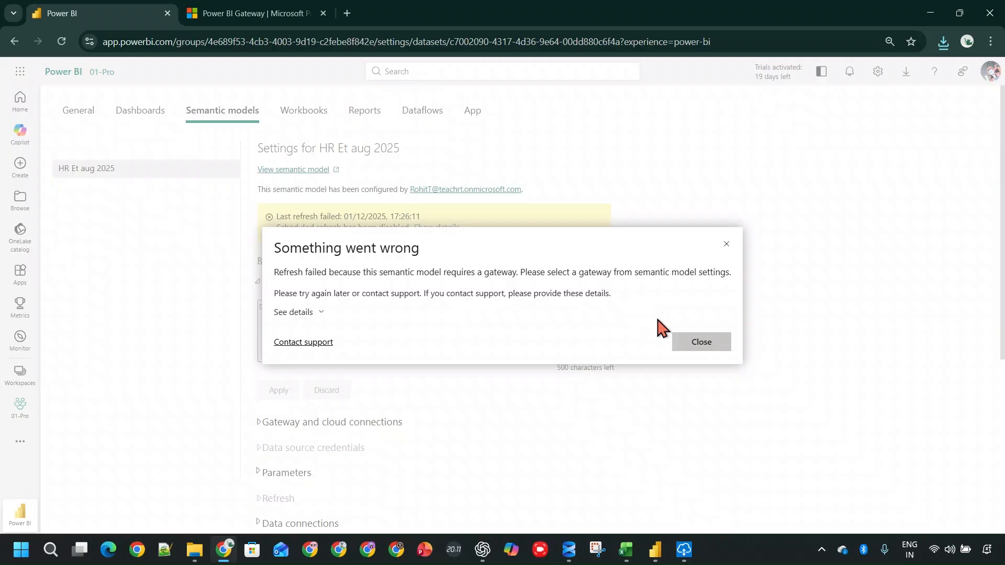
pyautogui.click(696, 341)
pyautogui.scroll(-3, 314, 314)
pyautogui.click(268, 293)
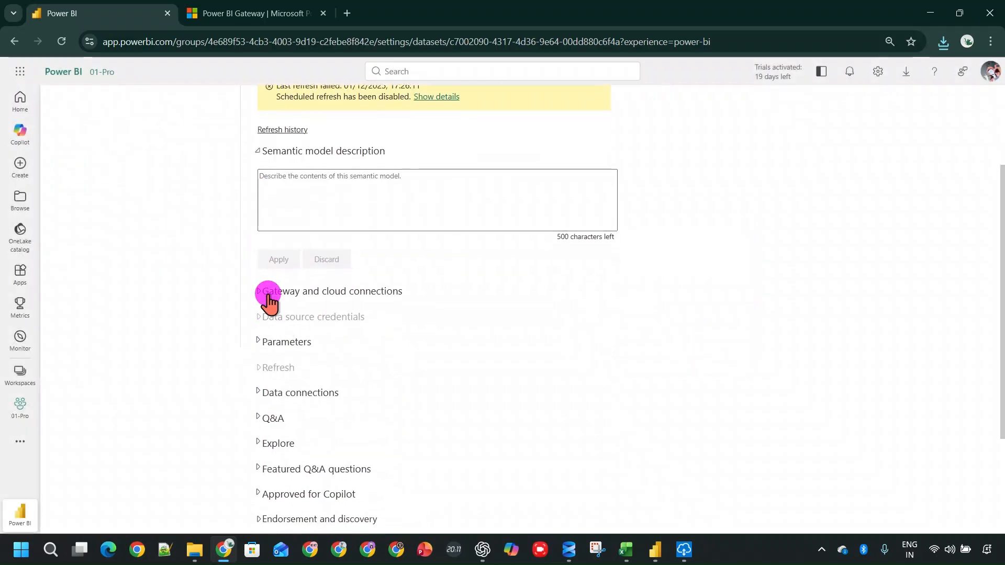
pyautogui.scroll(-4, 465, 338)
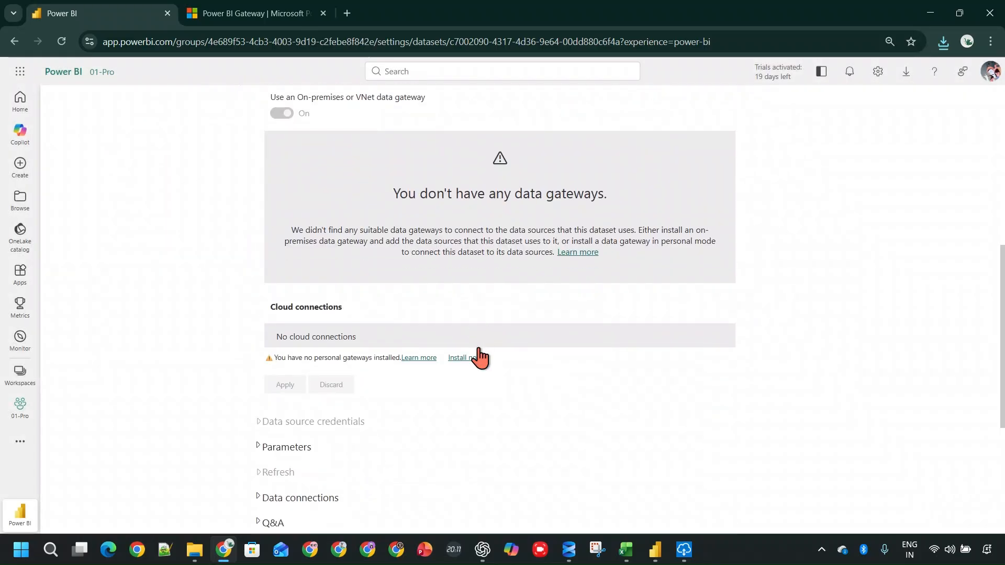
# Return to the 01-Pro workspace and check the progress of the personal mode gateway installation.
pyautogui.click(19, 372)
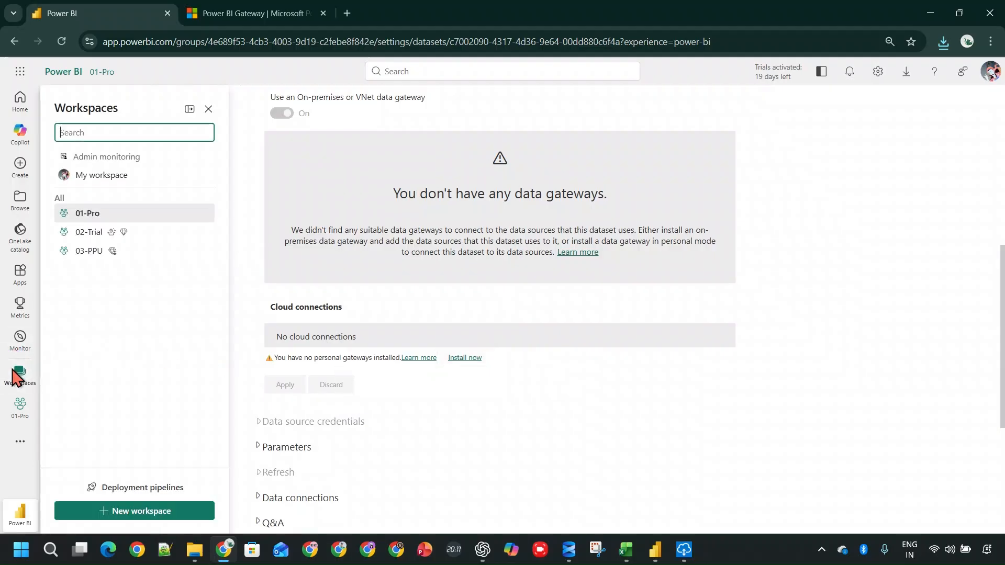
pyautogui.click(100, 214)
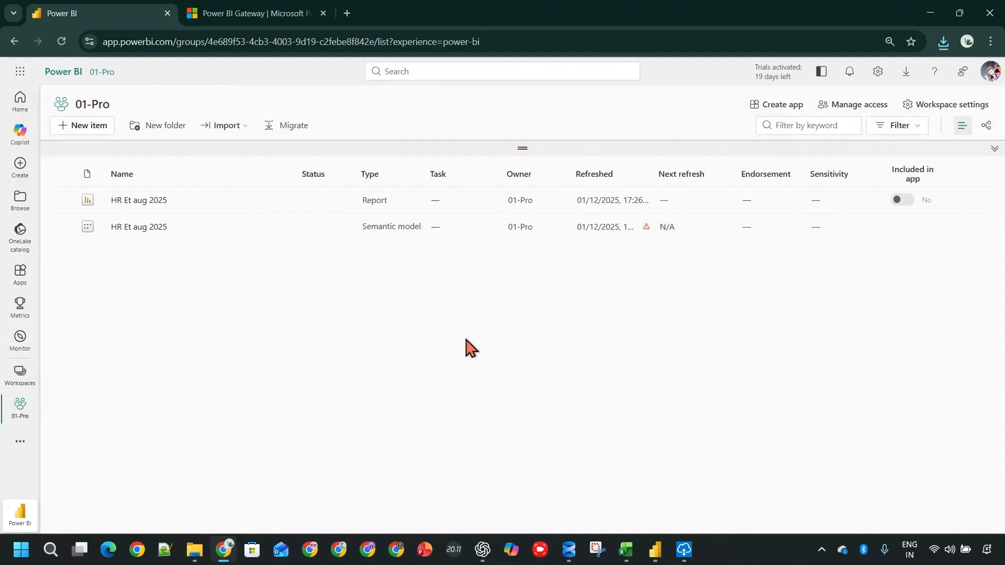
pyautogui.click(684, 549)
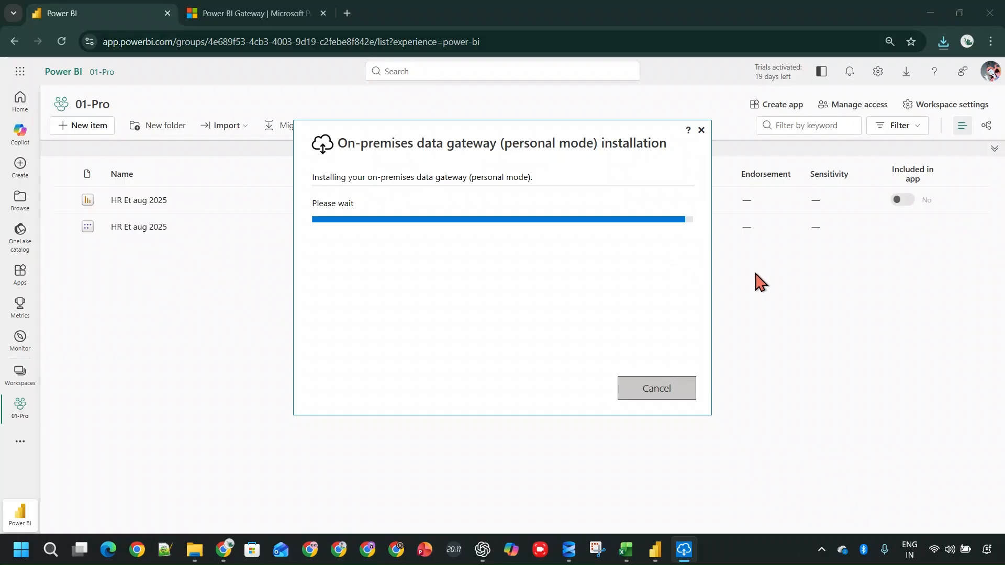
# Switch to SQL Server Management Studio, view the top 1000 rows of dbo.Employees in SampleDB, and minimize the program.
pyautogui.click(569, 550)
pyautogui.click(21, 112)
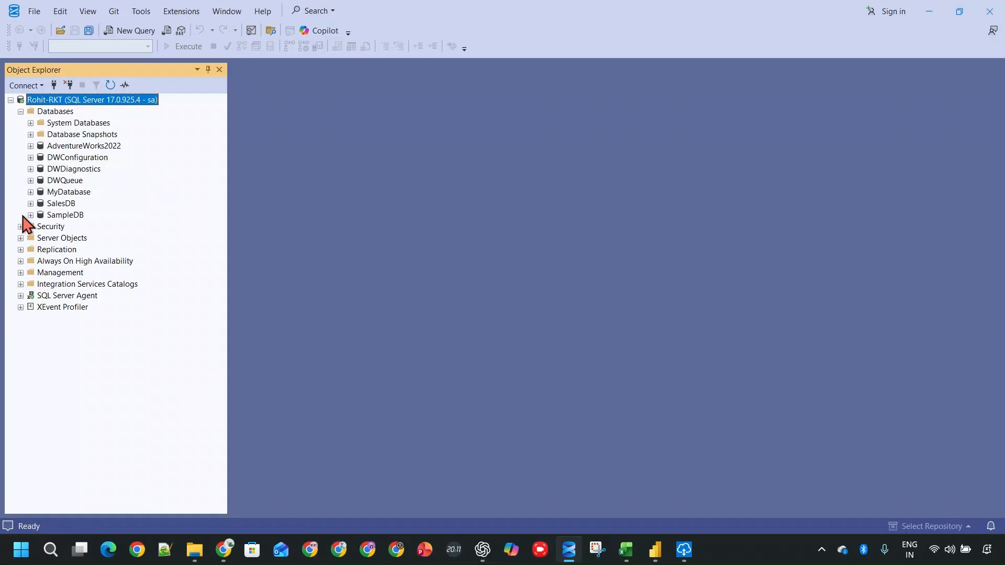
pyautogui.click(30, 215)
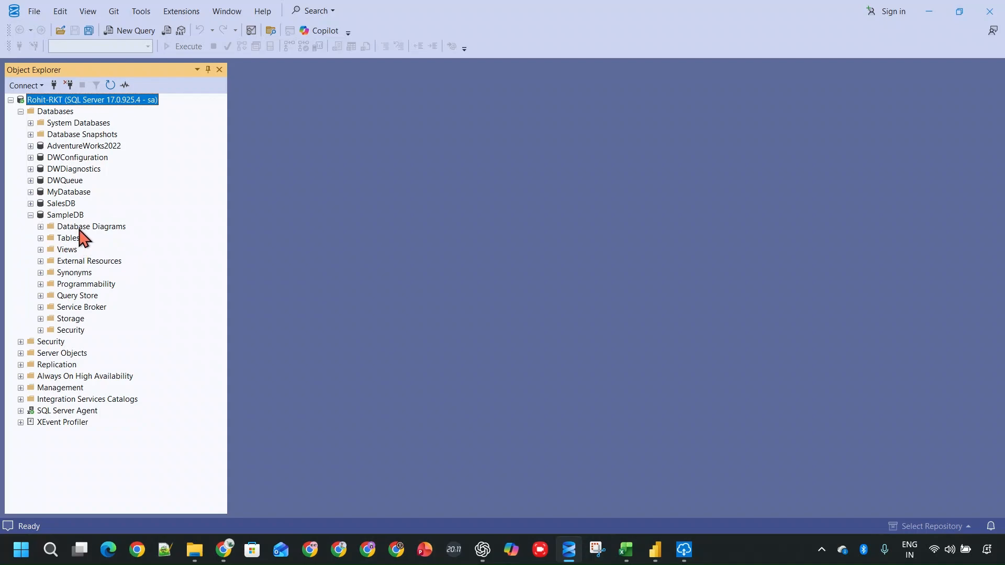
pyautogui.click(40, 239)
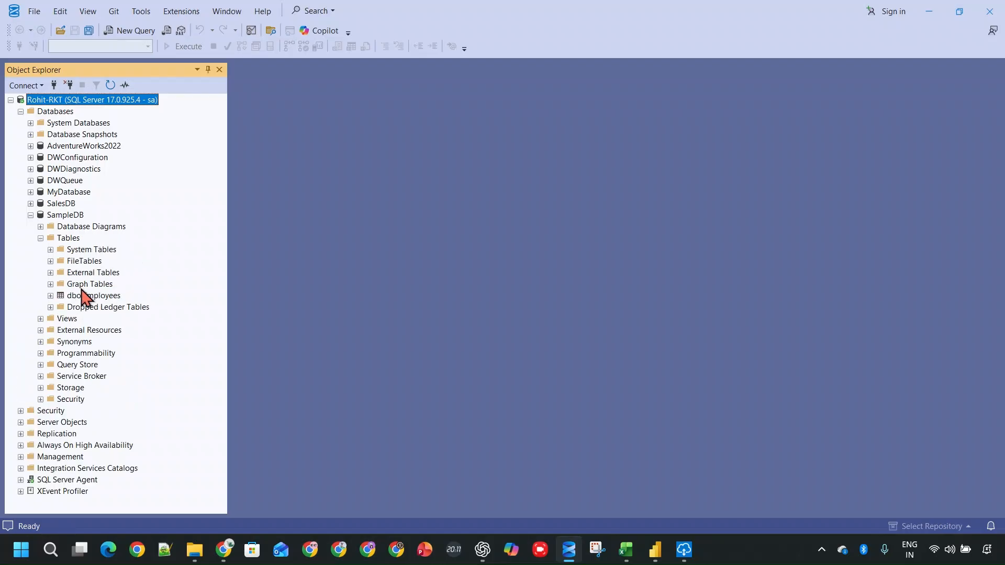
pyautogui.rightClick(82, 292)
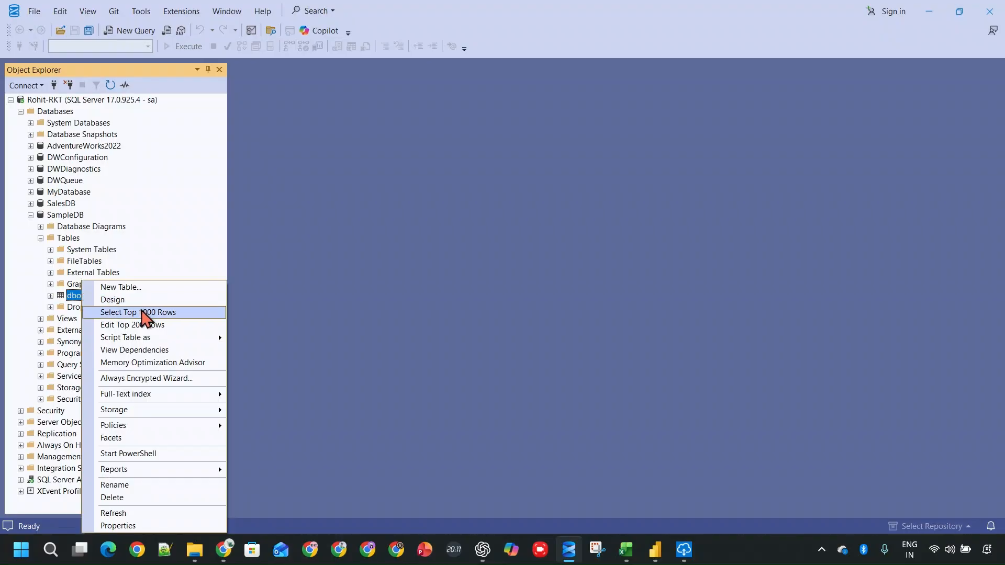
pyautogui.click(145, 313)
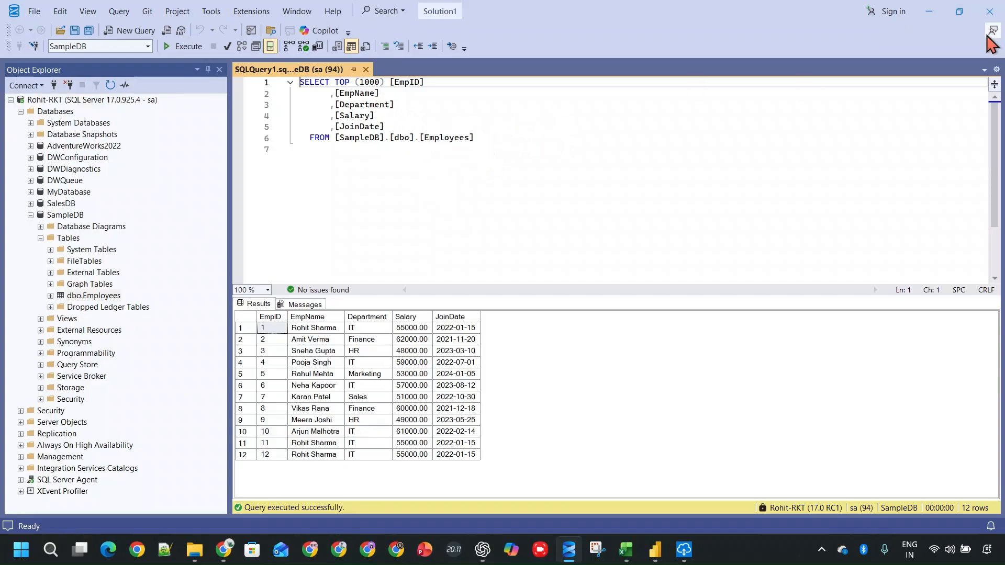
pyautogui.moveTo(518, 150); pyautogui.dragTo(340, 94)
pyautogui.click(343, 94)
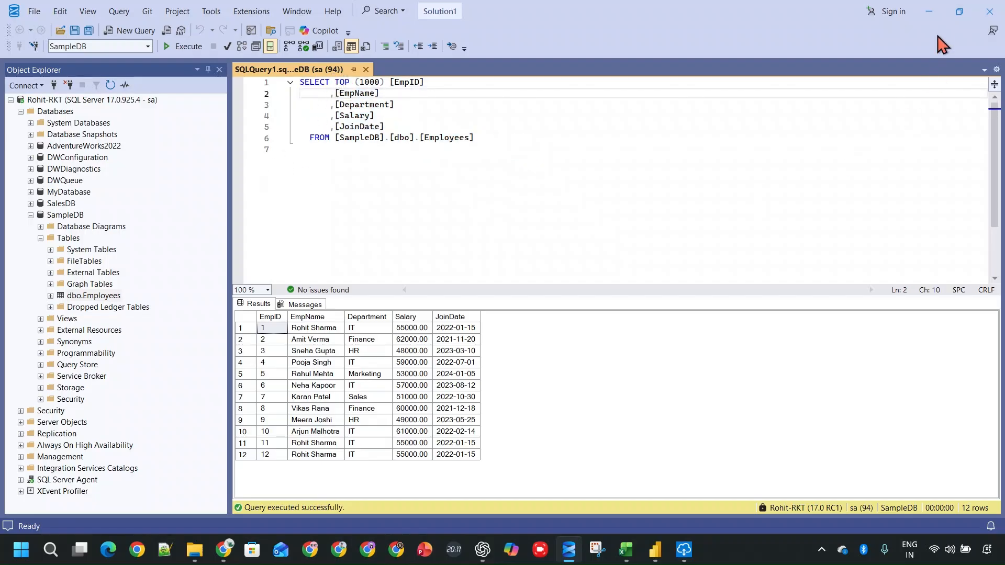
pyautogui.click(929, 11)
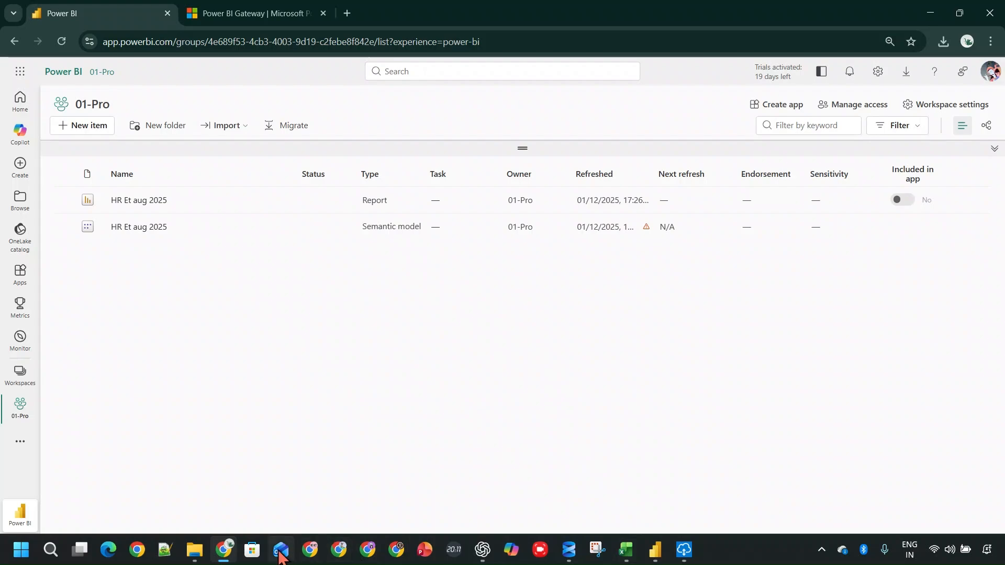
# Start the sign-in of the installed personal mode gateway and enter the account email copied from cell A1 of the Users_Nov_2025 workbook.
pyautogui.click(693, 552)
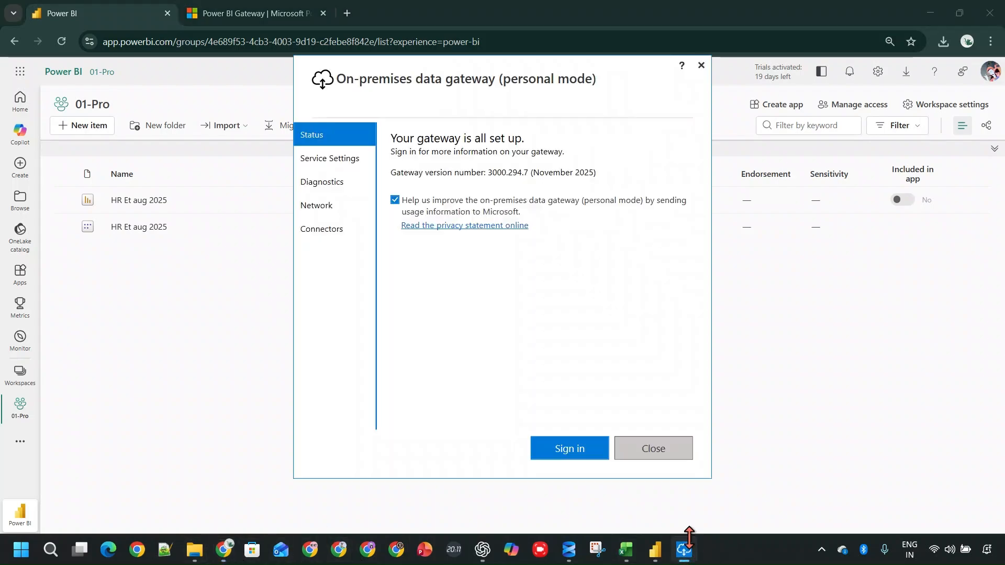
pyautogui.click(570, 449)
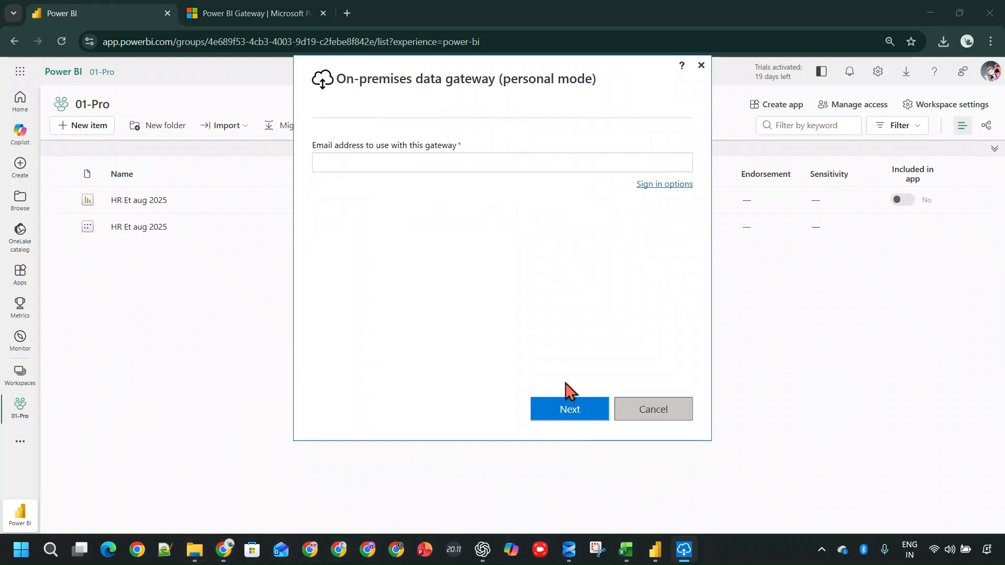
pyautogui.click(467, 166)
pyautogui.click(627, 548)
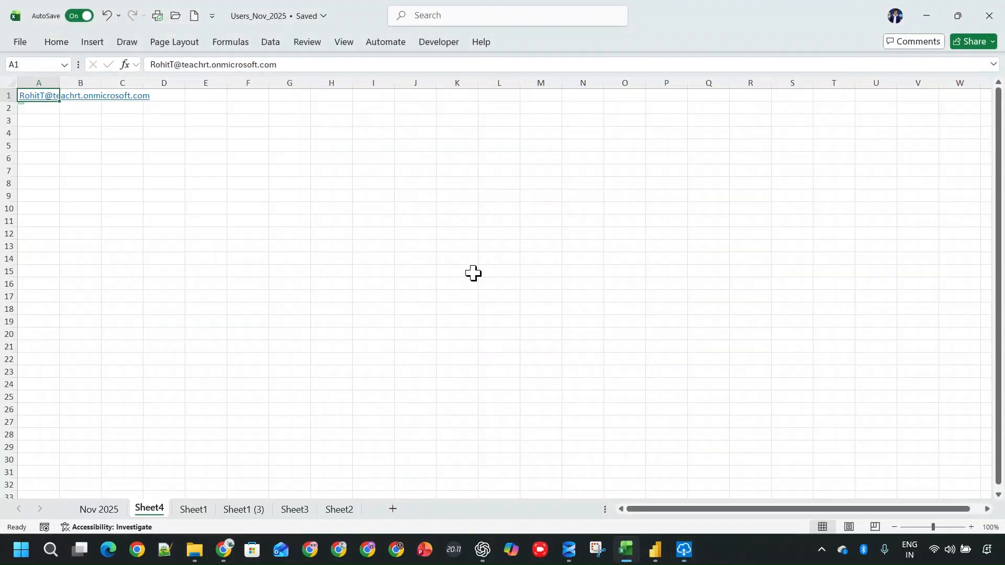
pyautogui.moveTo(278, 64); pyautogui.dragTo(139, 63)
pyautogui.hotkey('ctrl', 'c')
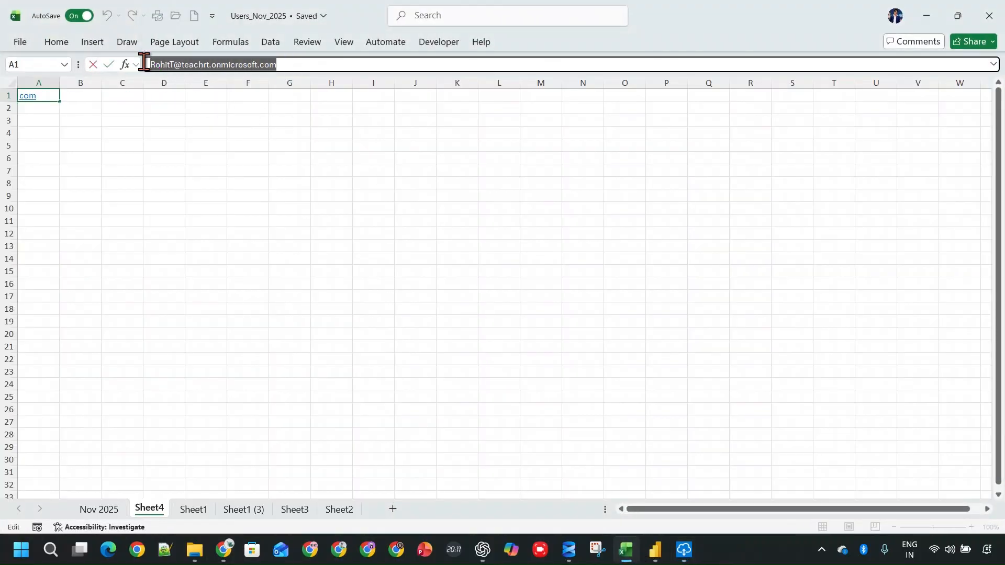
pyautogui.click(675, 549)
pyautogui.hotkey('ctrl', 'v')
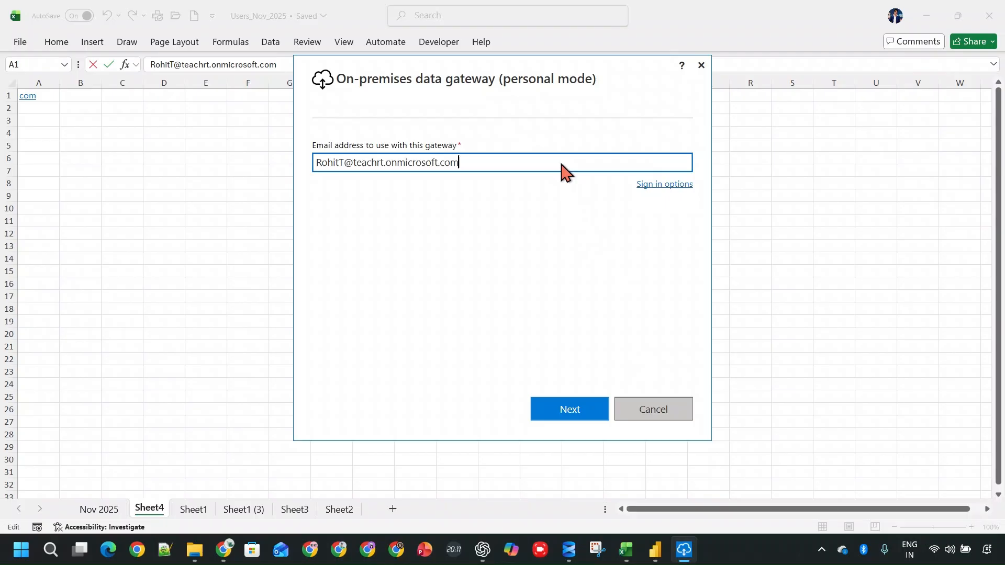
# Complete the gateway account sign-in, then close the gateway window and the Users_Nov_2025 workbook.
pyautogui.click(578, 412)
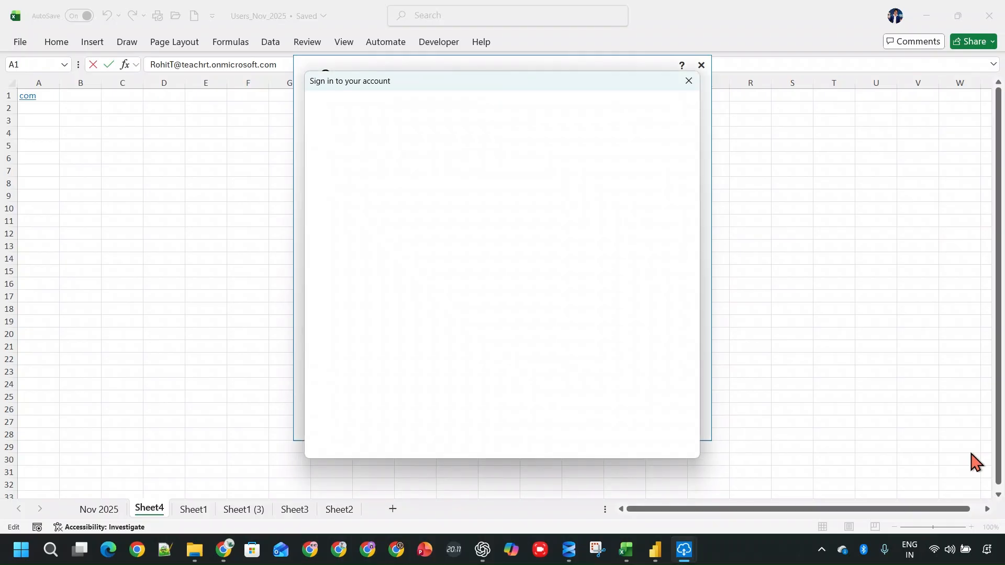
pyautogui.click(487, 285)
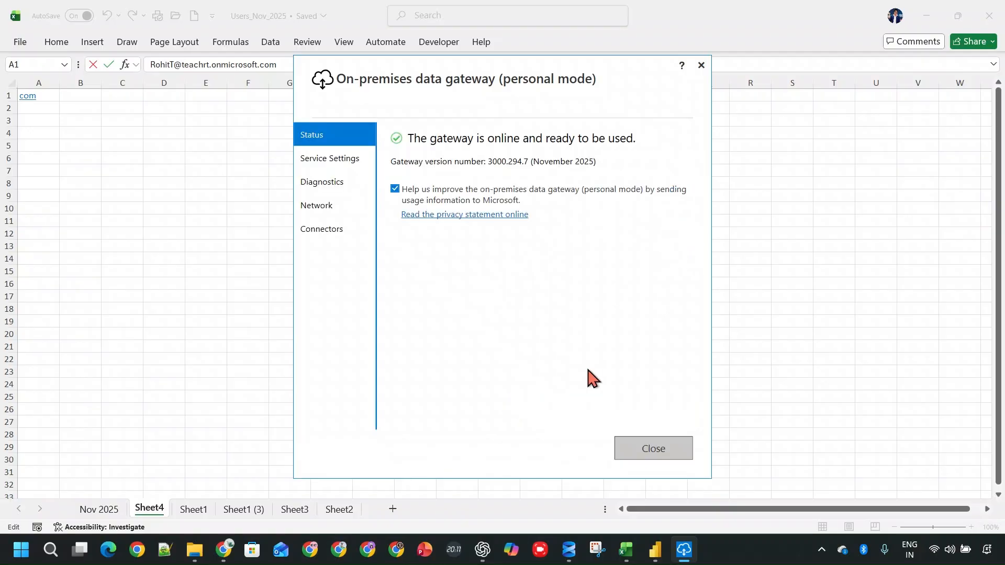
pyautogui.click(650, 448)
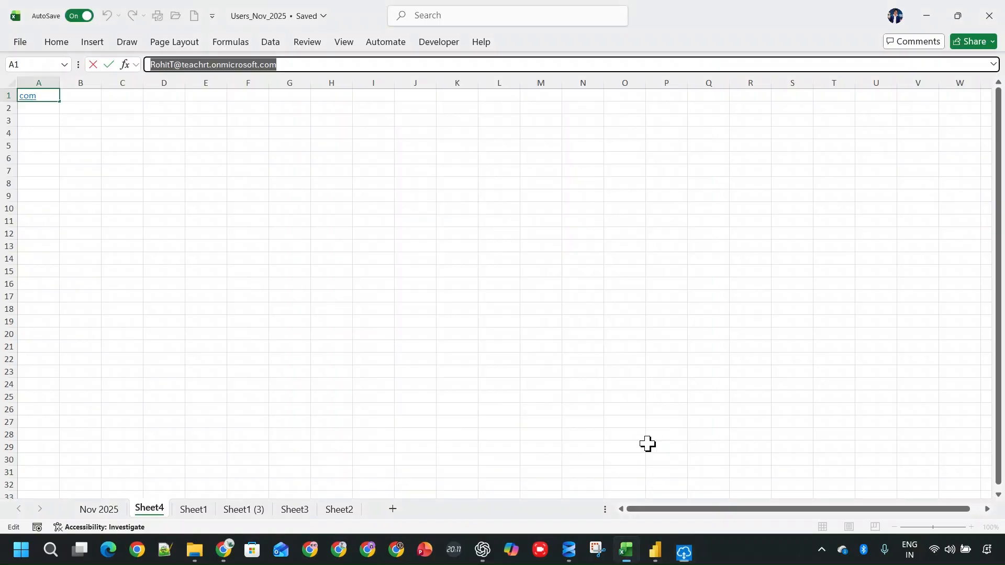
pyautogui.click(438, 182)
pyautogui.click(989, 16)
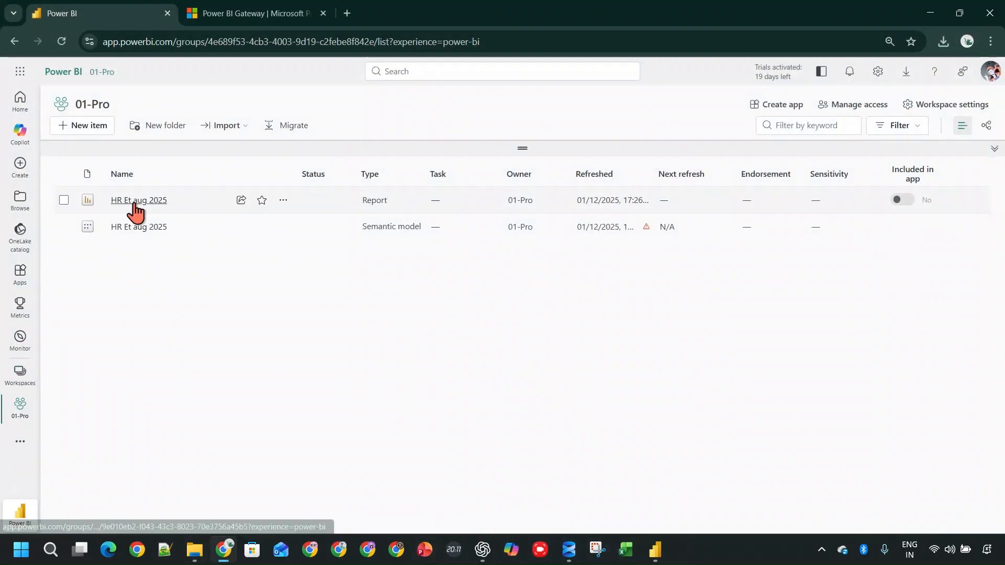
# Open the HR Et aug 2025 report, refresh its visuals to check the Total Employee card, and return to the 01-Pro workspace.
pyautogui.click(135, 203)
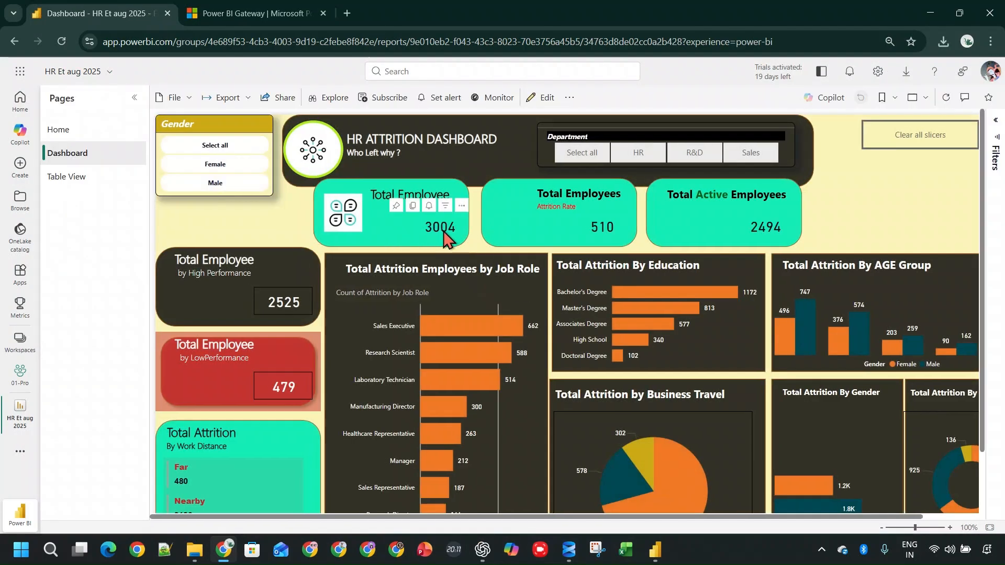
pyautogui.click(946, 98)
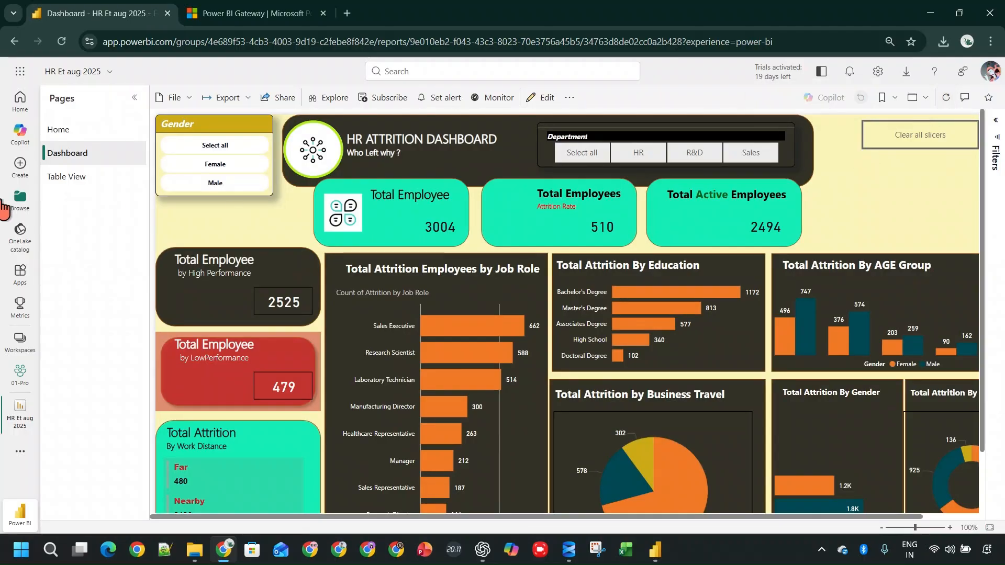
pyautogui.click(21, 372)
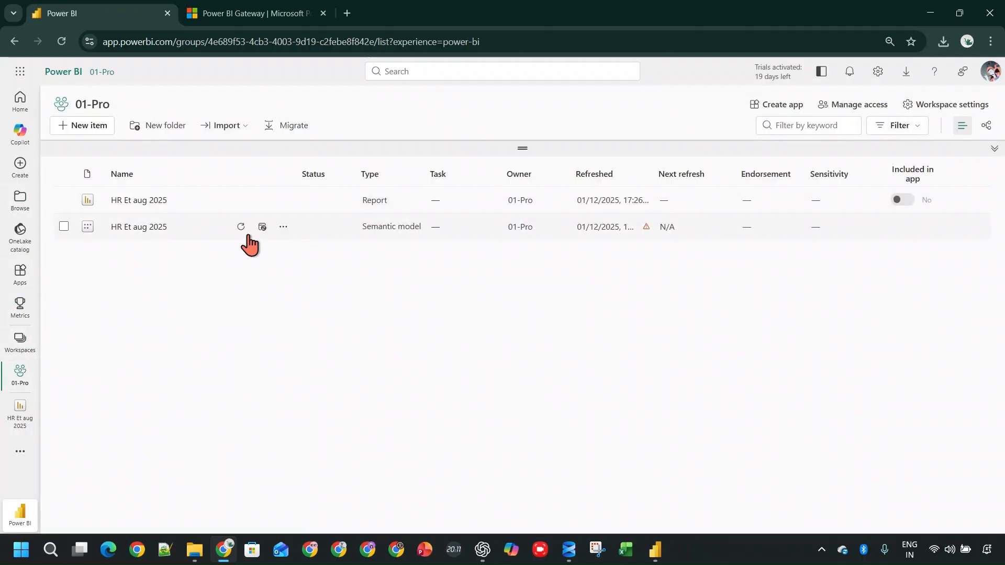
# In the HR Et aug 2025 semantic model settings, select Personal Gateway as the gateway connection and apply it.
pyautogui.click(285, 227)
pyautogui.click(313, 460)
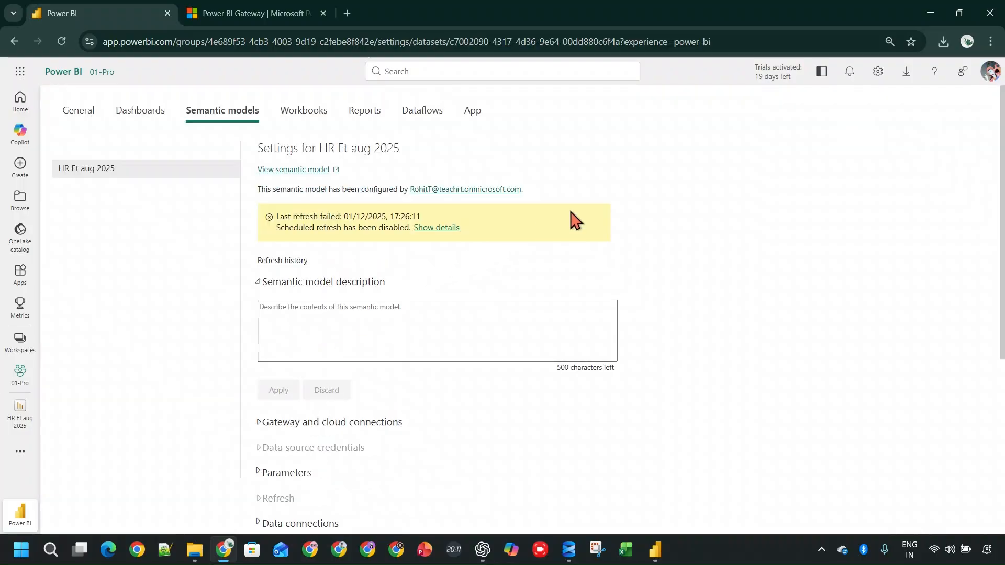
pyautogui.scroll(-3, 444, 242)
pyautogui.click(303, 288)
pyautogui.scroll(-4, 393, 318)
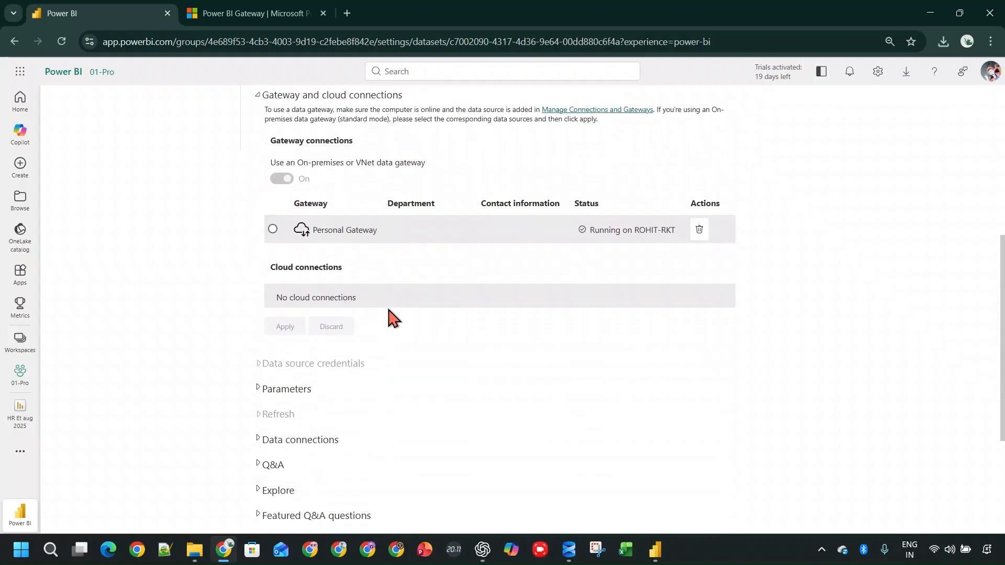
pyautogui.click(273, 229)
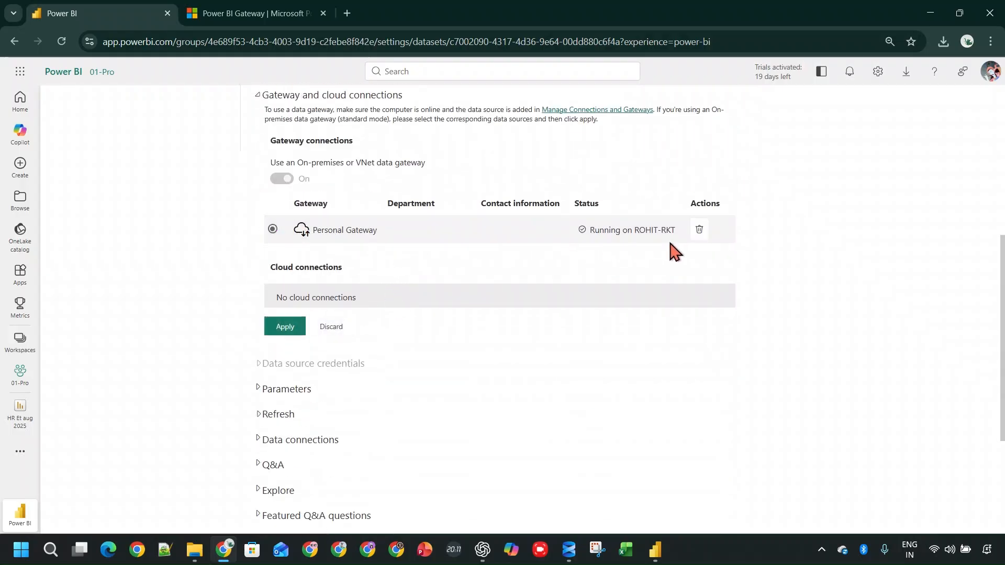
pyautogui.click(290, 328)
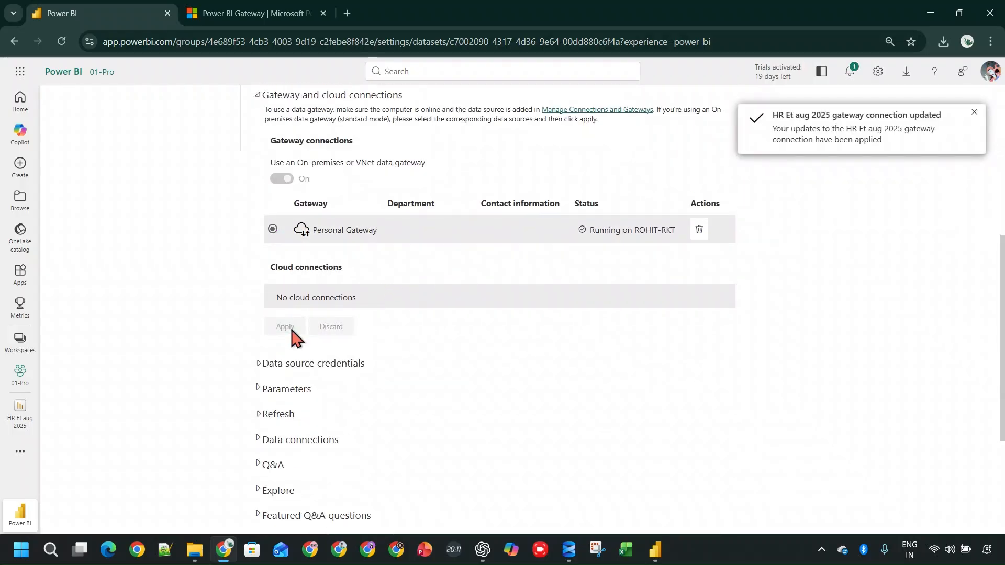
# Edit the HR Dataset.xlsx data source credentials, set the privacy level to None, and sign in using Windows without impersonation.
pyautogui.click(341, 422)
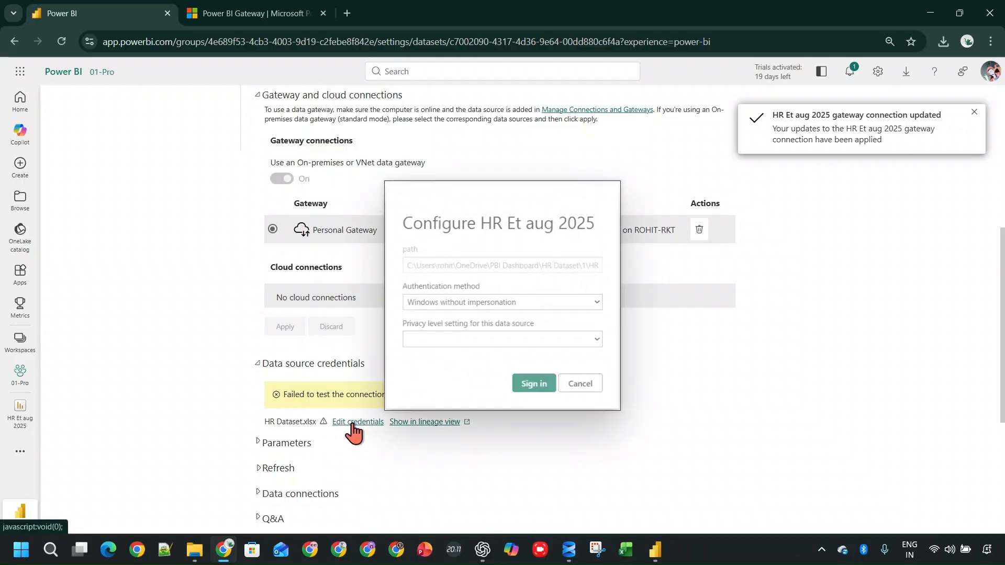
pyautogui.click(489, 339)
pyautogui.click(494, 357)
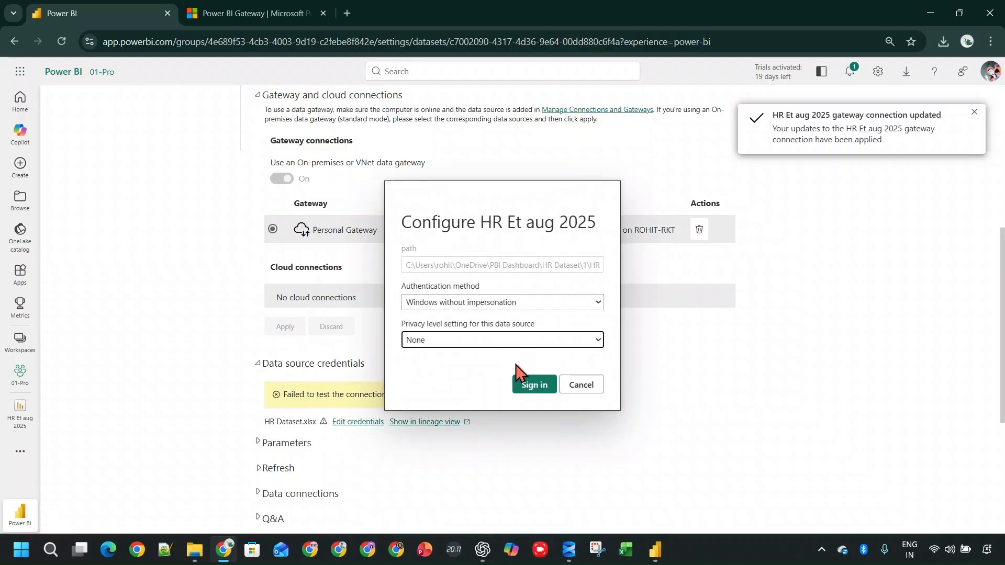
pyautogui.click(534, 387)
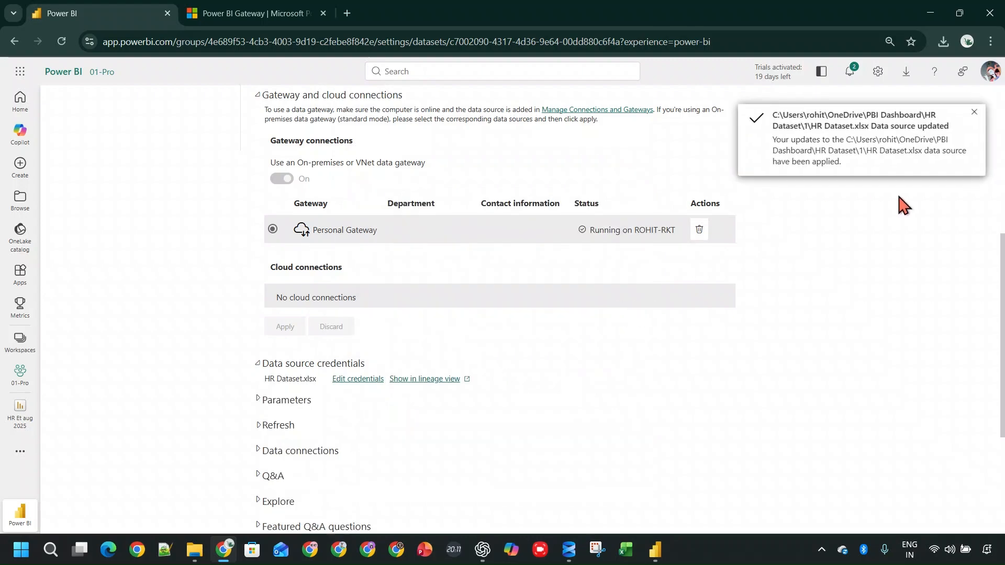
pyautogui.scroll(1, 681, 299)
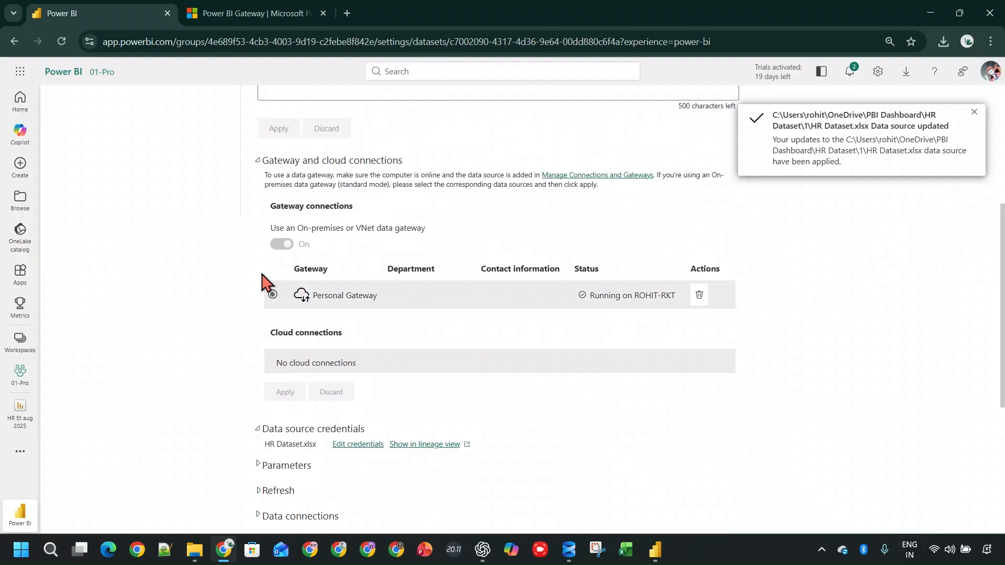
pyautogui.scroll(1, 264, 283)
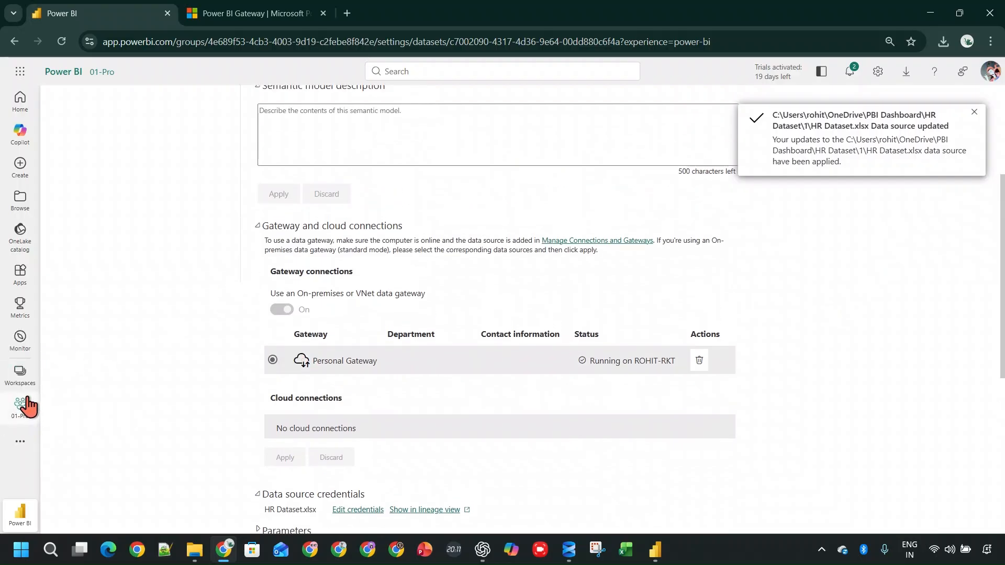
# Turn on the refresh schedule for the HR Et aug 2025 semantic model with a Daily refresh frequency.
pyautogui.click(20, 373)
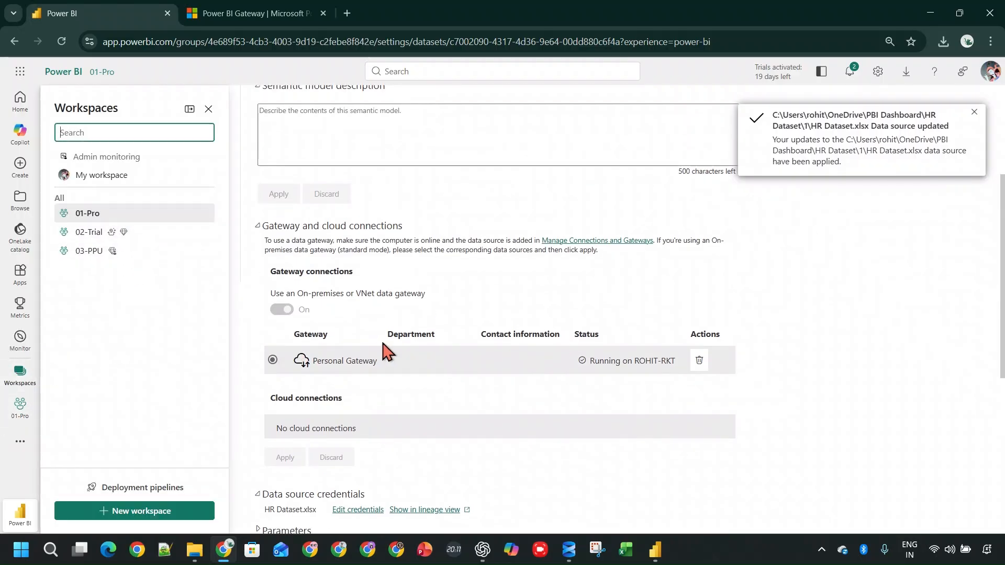
pyautogui.scroll(-4, 511, 458)
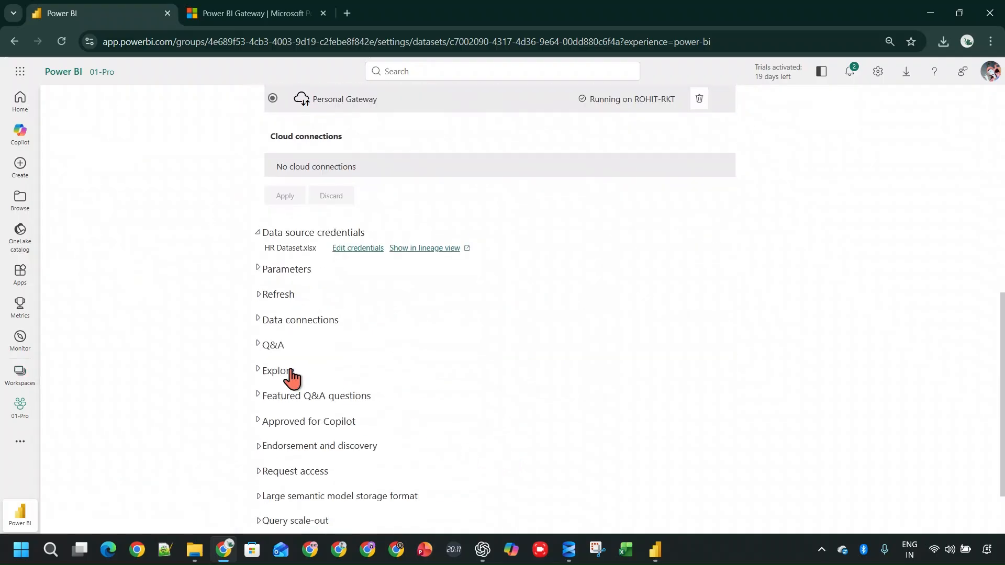
pyautogui.click(263, 295)
pyautogui.scroll(-3, 269, 293)
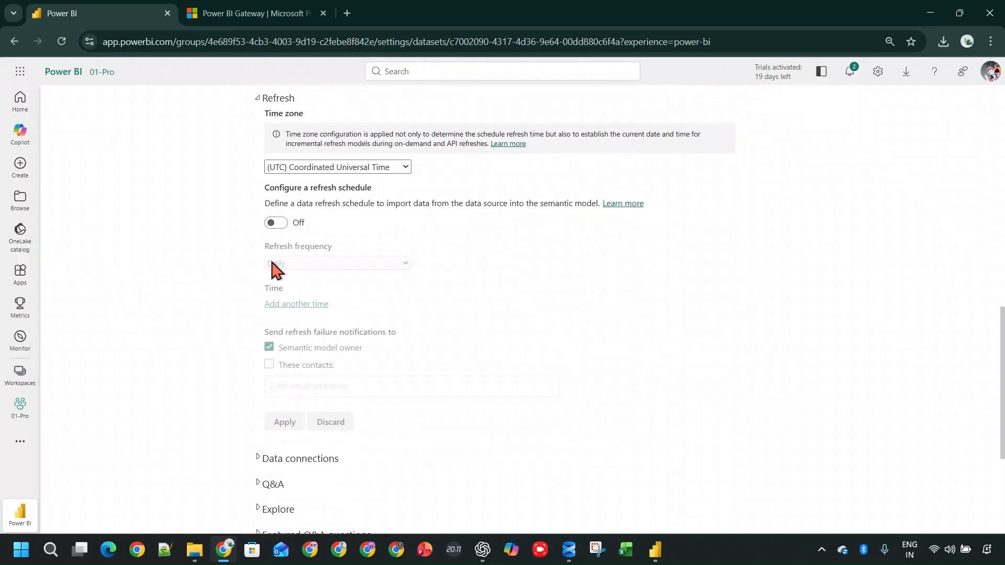
pyautogui.click(273, 224)
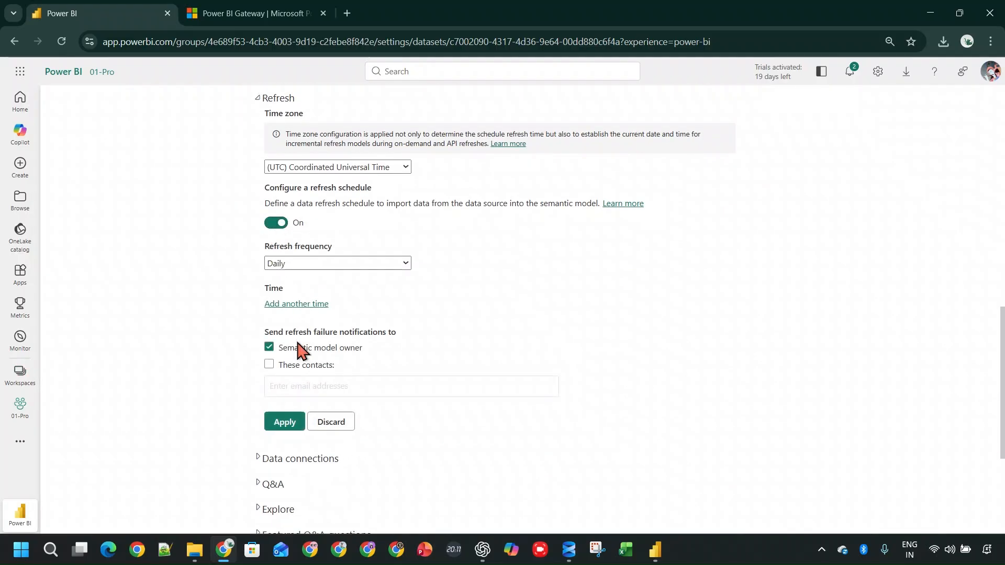
pyautogui.click(292, 265)
pyautogui.click(298, 285)
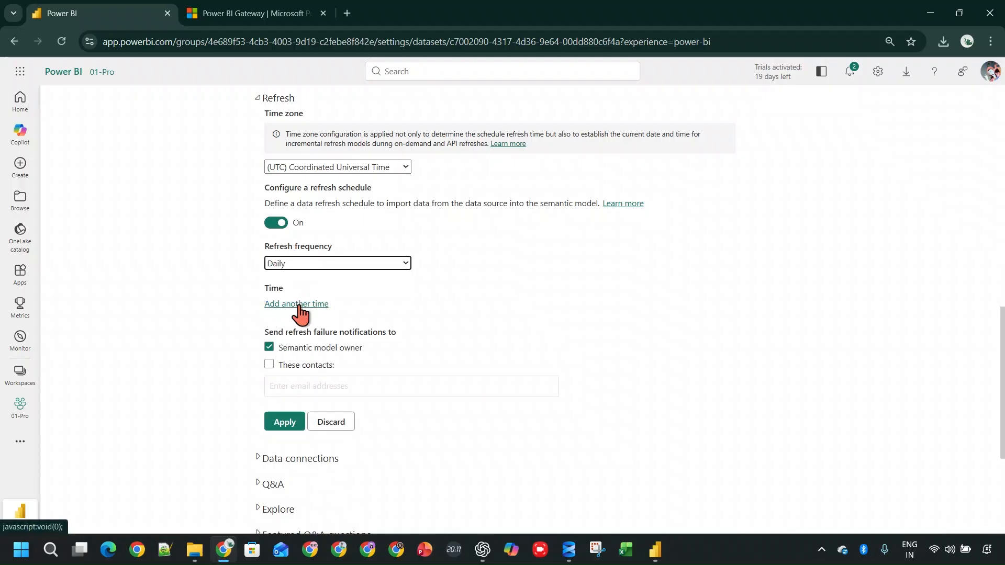
# Add a first scheduled refresh time and set it to 2:00 PM.
pyautogui.click(300, 304)
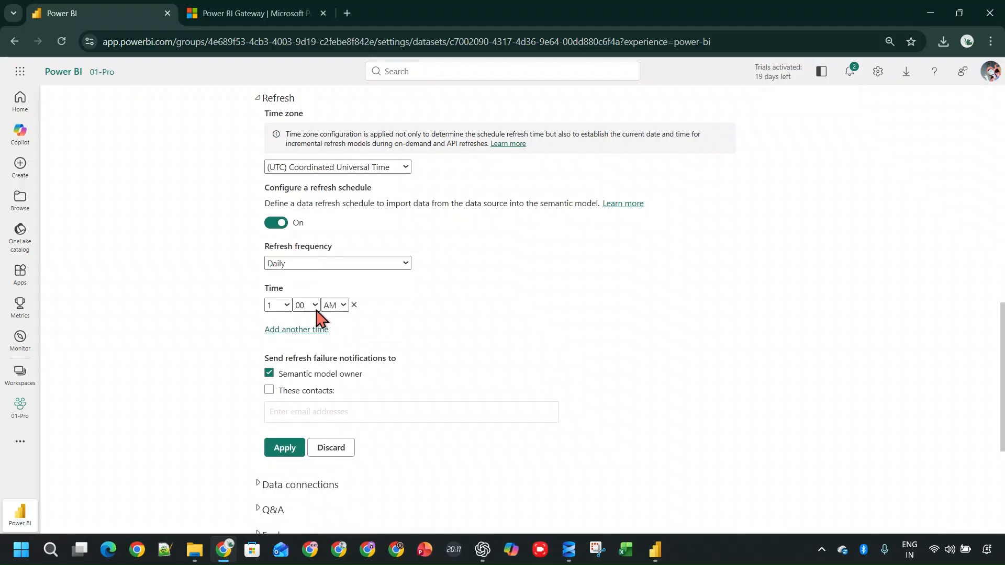
pyautogui.click(284, 305)
pyautogui.click(278, 335)
pyautogui.click(335, 306)
pyautogui.click(331, 336)
# Add a second refresh time at 3:00 PM and apply the refresh schedule.
pyautogui.click(301, 330)
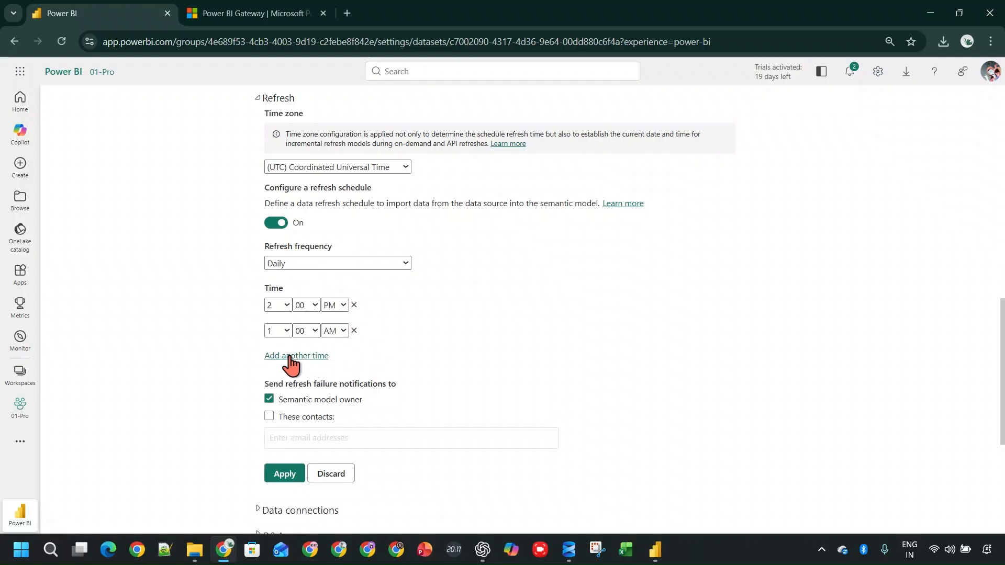
pyautogui.click(283, 331)
pyautogui.click(281, 378)
pyautogui.click(337, 333)
pyautogui.click(335, 361)
pyautogui.click(339, 332)
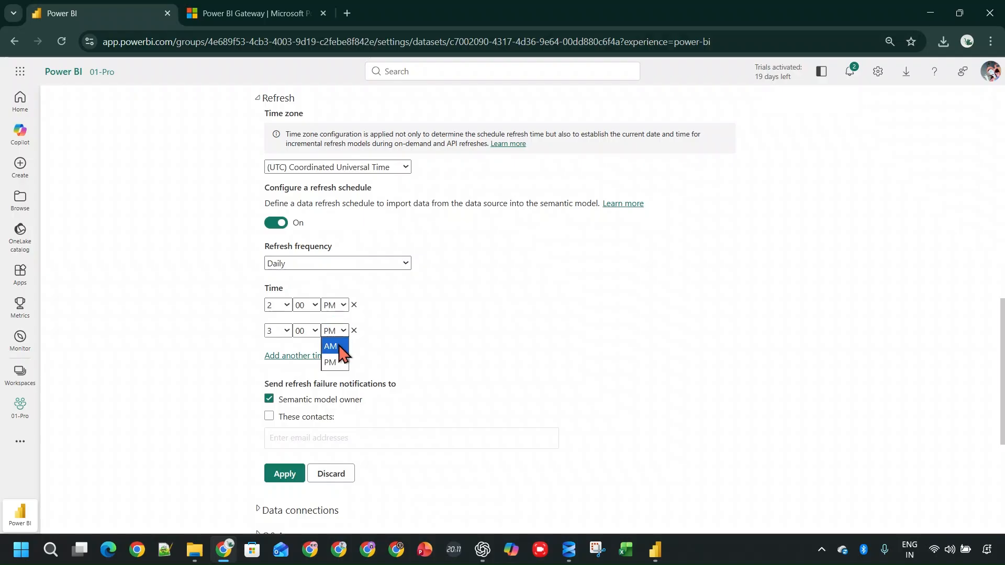
pyautogui.click(337, 363)
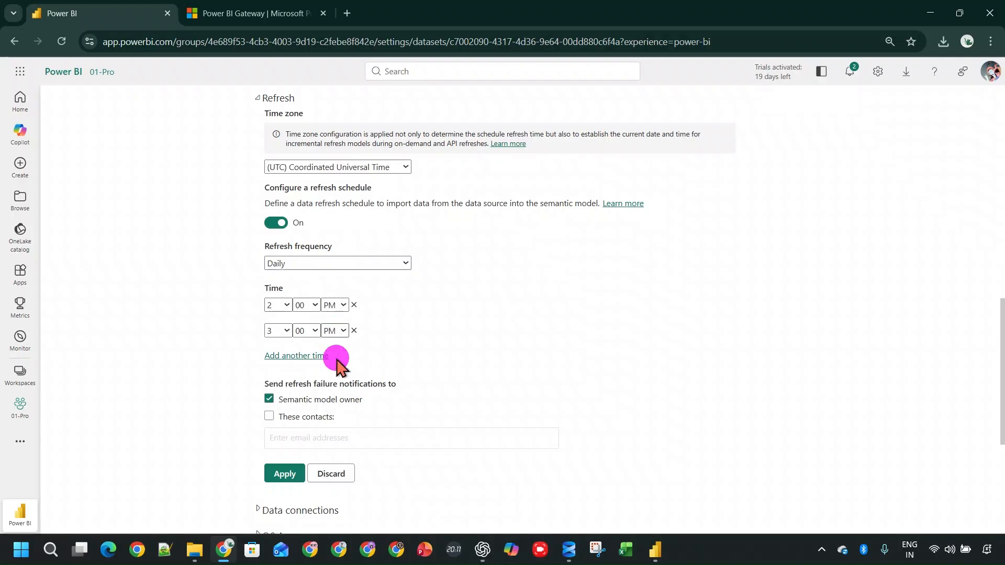
pyautogui.click(288, 479)
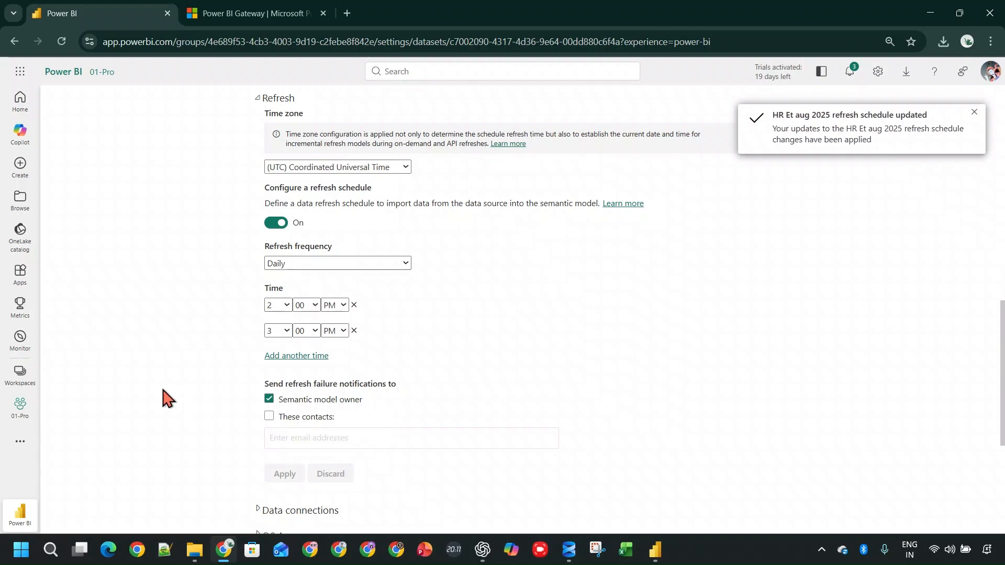
# In the 01-Pro workspace, widen the Next refresh and Refreshed columns and refresh the HR Et aug 2025 semantic model.
pyautogui.click(21, 374)
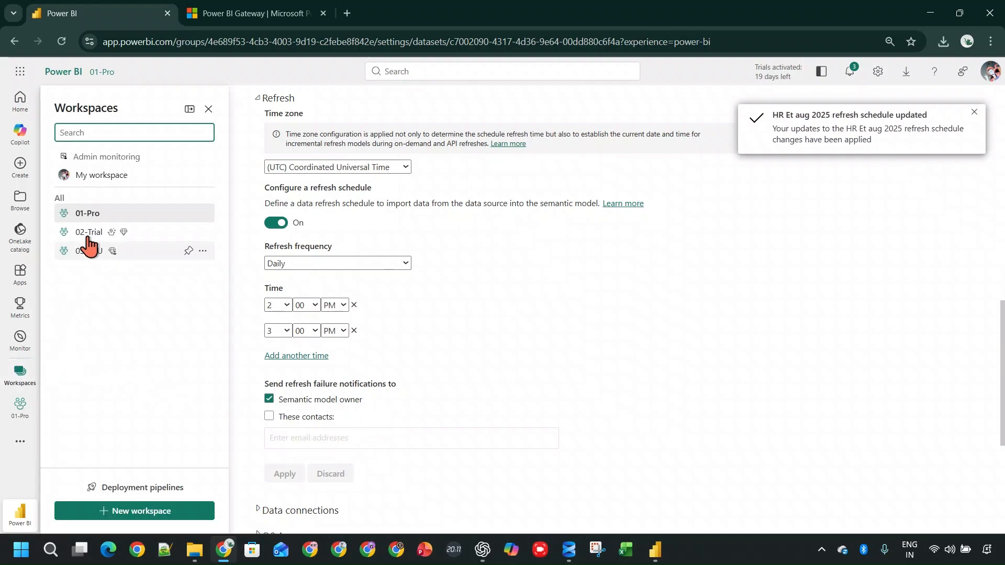
pyautogui.click(100, 214)
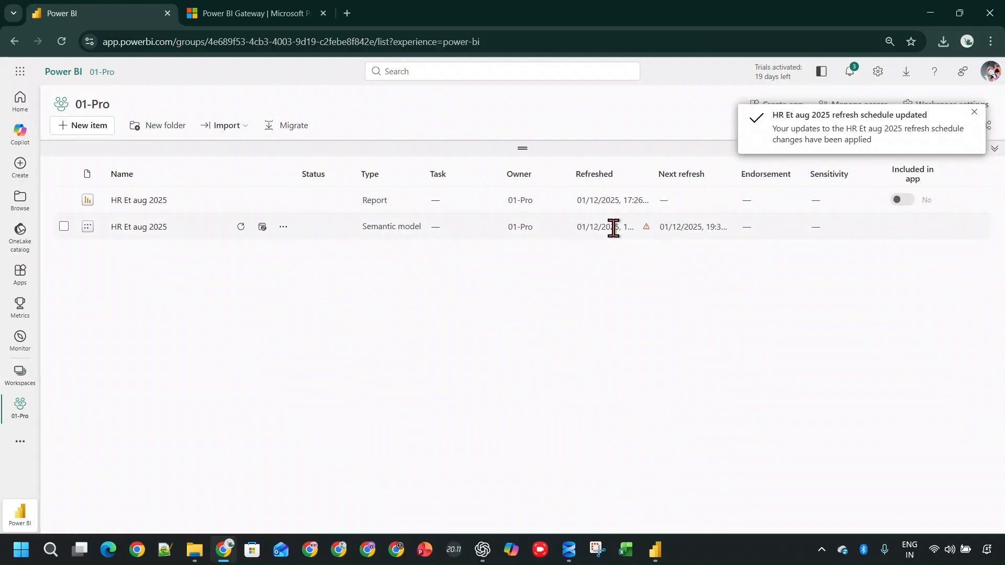
pyautogui.moveTo(733, 174); pyautogui.dragTo(816, 176)
pyautogui.moveTo(652, 176); pyautogui.dragTo(692, 181)
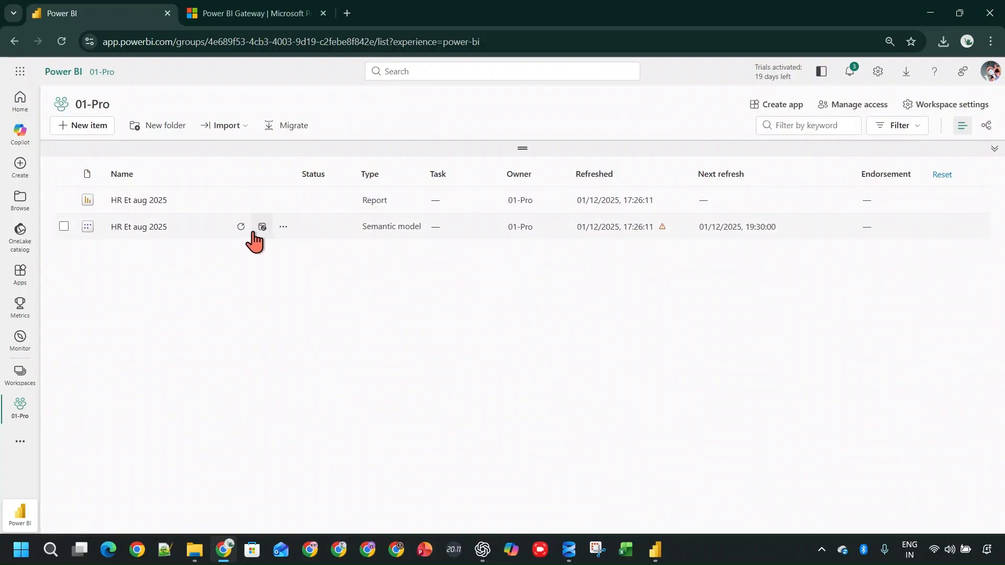
pyautogui.click(241, 228)
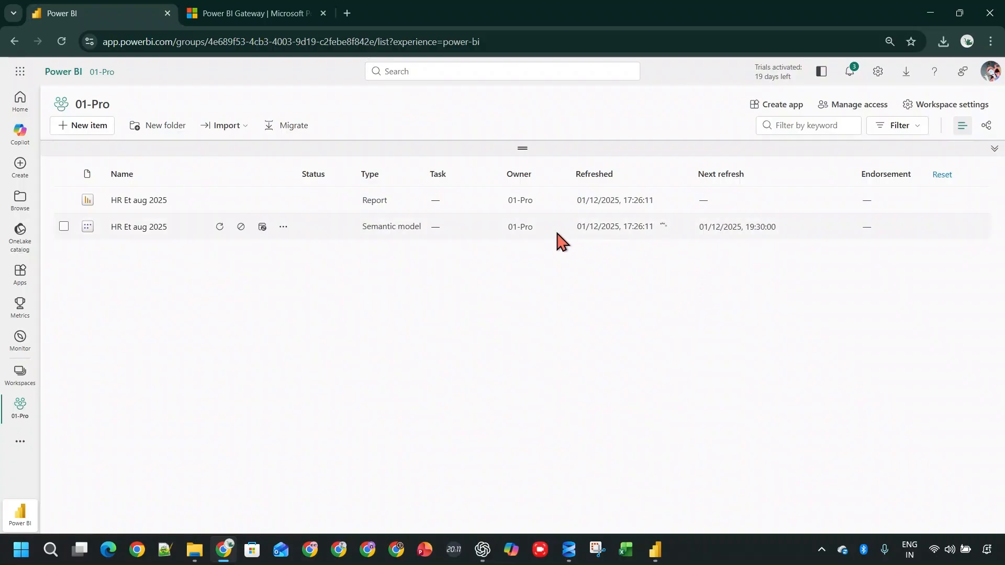
# Switch to Power BI Desktop and close the HR Et aug 2025 file, and reload the 01-Pro workspace page in the browser.
pyautogui.click(656, 550)
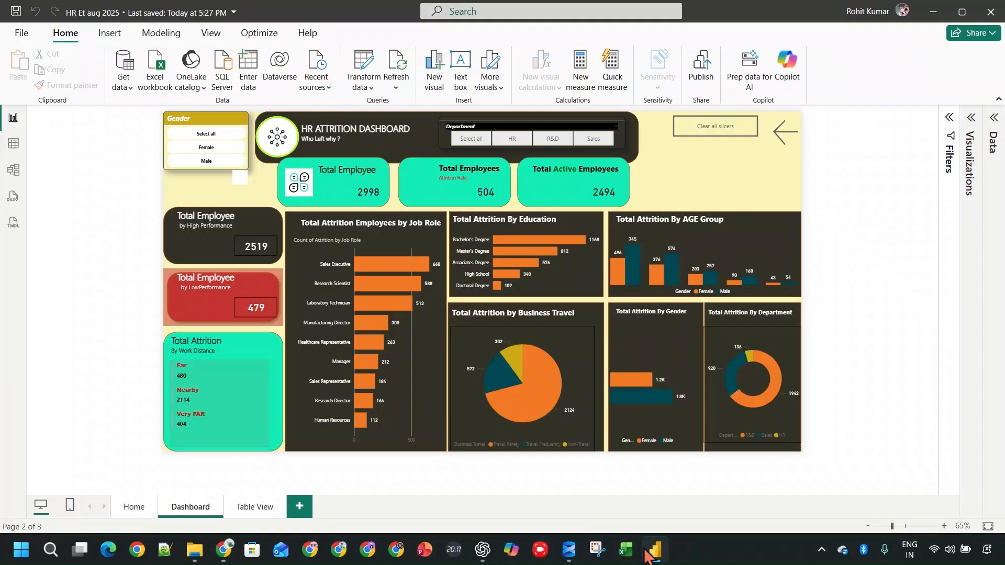
pyautogui.click(991, 11)
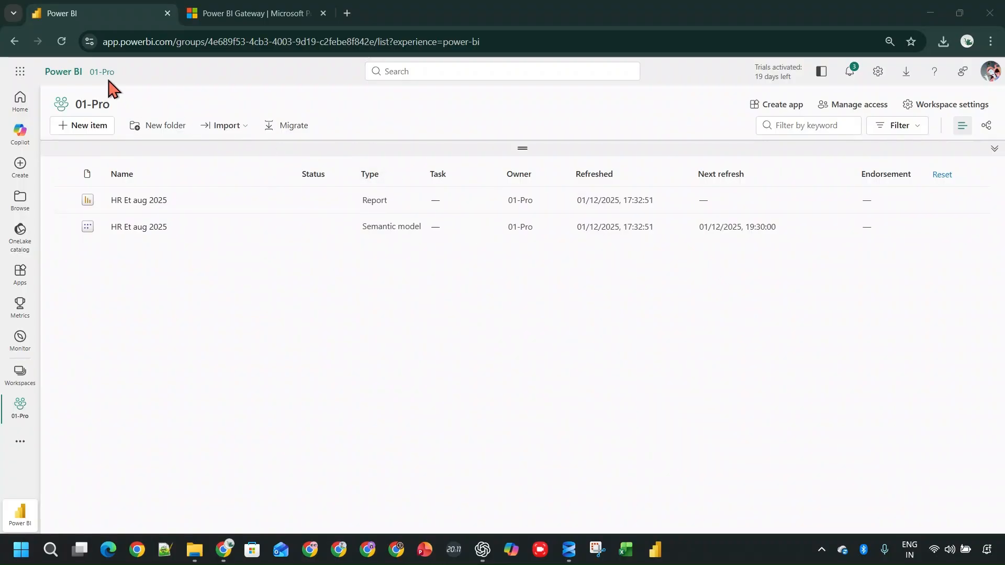
pyautogui.click(61, 42)
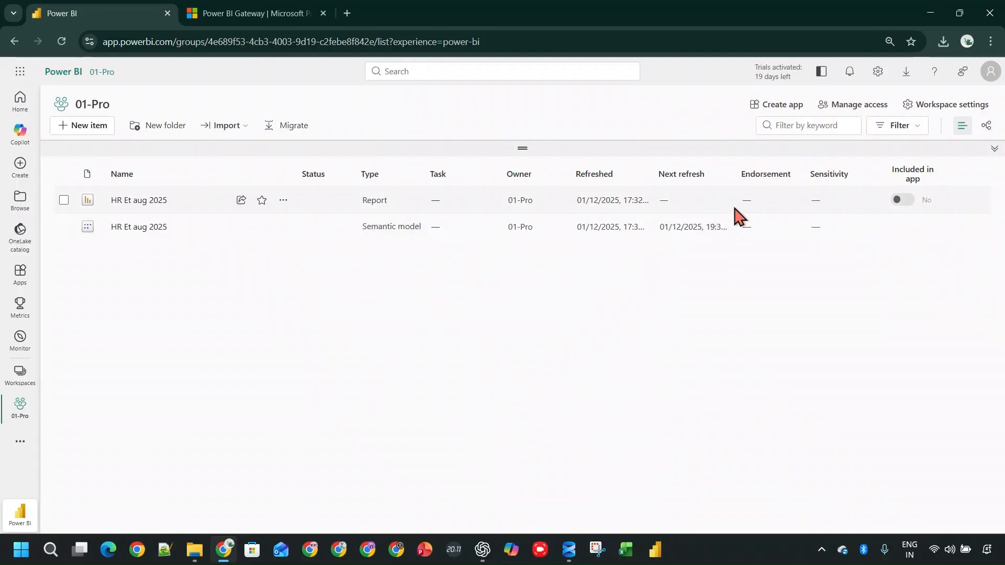
# Open and reload the HR Et aug 2025 report to check the Total Employee card, and return to the 01-Pro workspace.
pyautogui.click(159, 203)
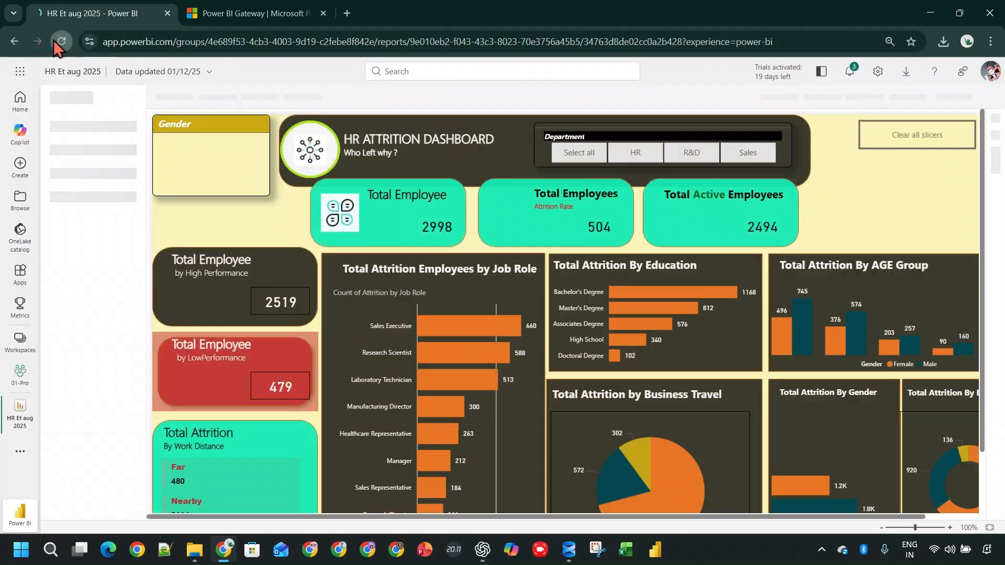
pyautogui.click(61, 41)
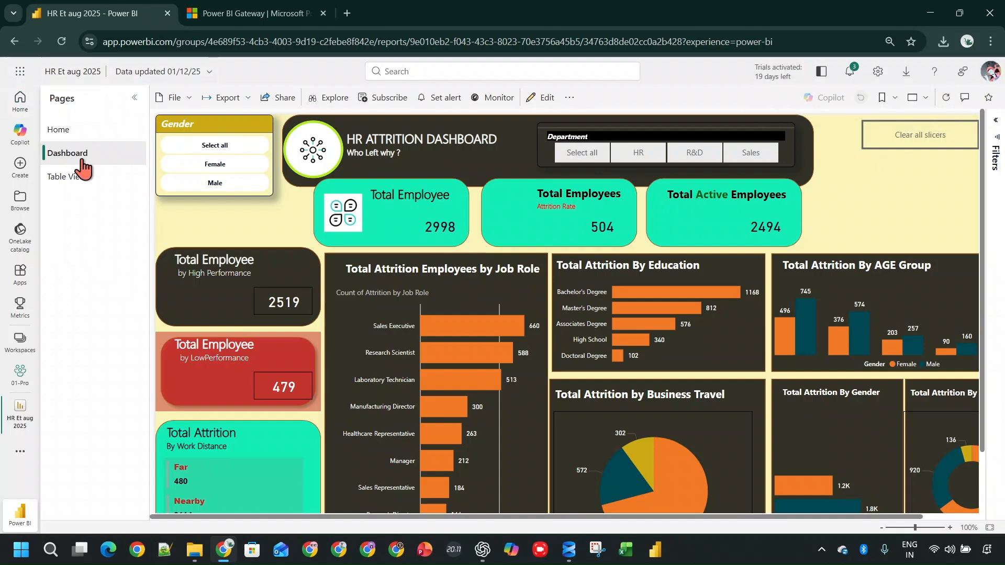
pyautogui.click(20, 373)
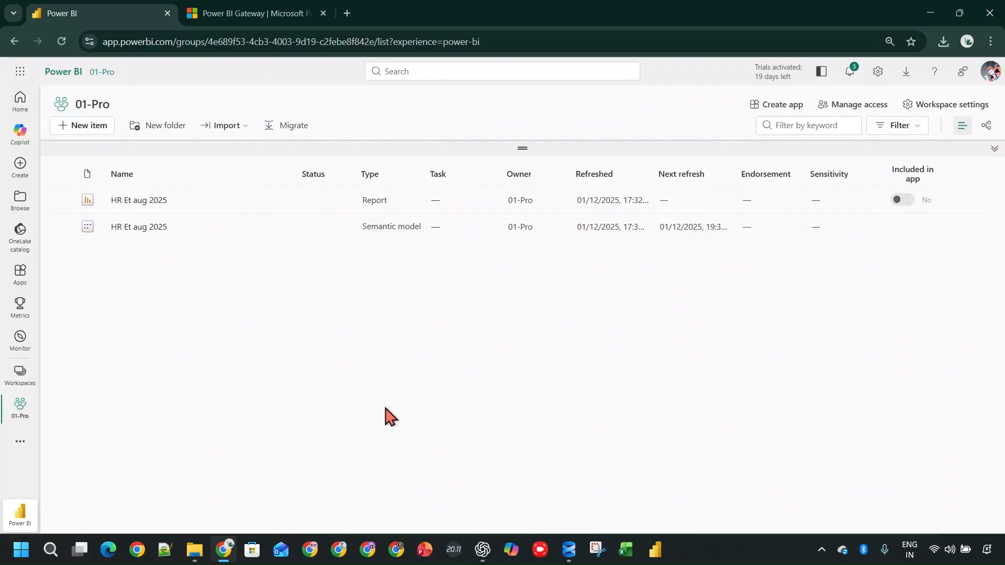
# Switch to File Explorer and open the HR Dataset workbook in the HR Dataset\1 folder.
pyautogui.click(194, 550)
pyautogui.click(260, 178)
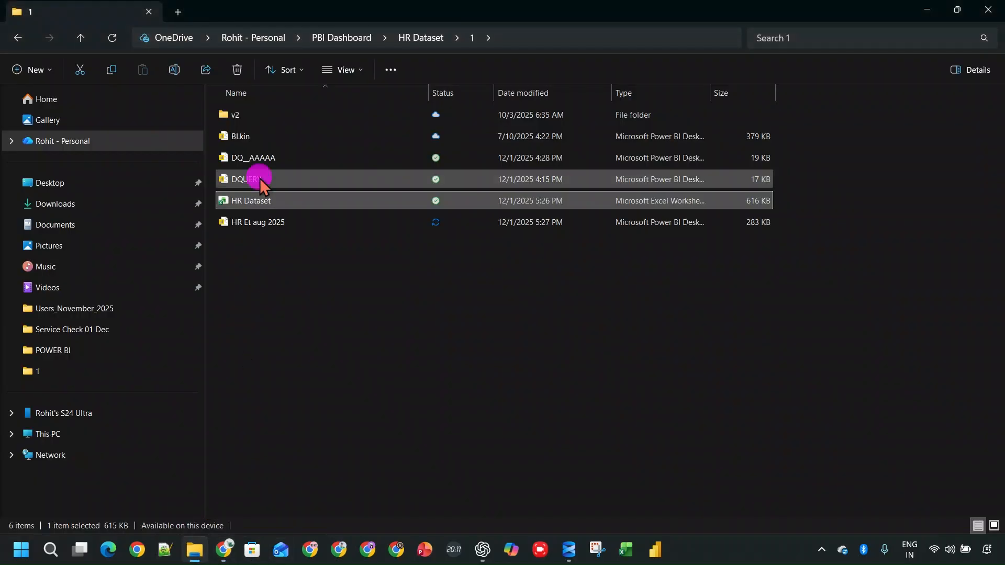
pyautogui.doubleClick(291, 200)
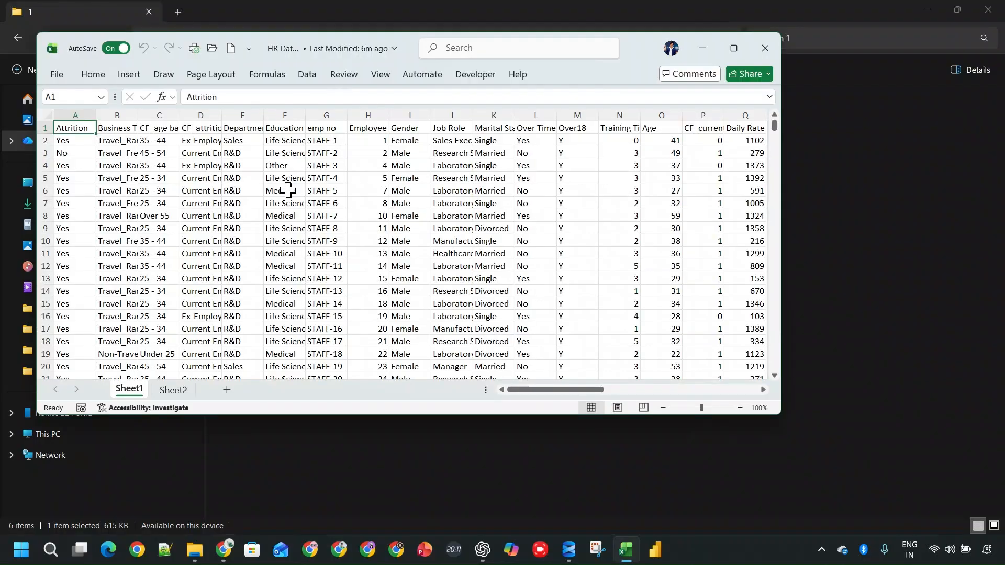
# Copy the last two data rows of Sheet1, rows 2998 and 2999, and paste them directly below from row 3000.
pyautogui.press('Down')
pyautogui.press('Down')
pyautogui.press('Down')
pyautogui.press('Down')
pyautogui.hotkey('ctrl', 'Down')
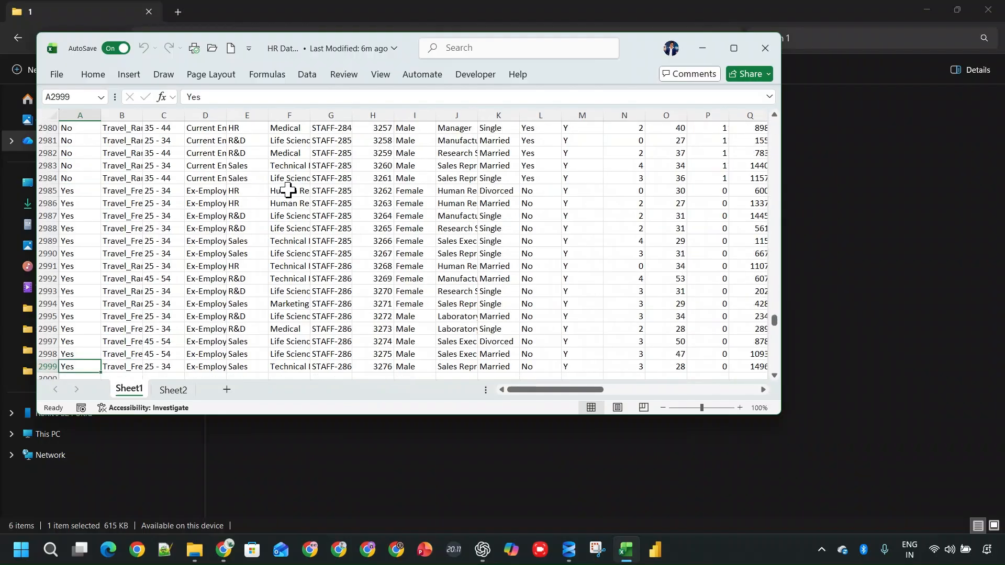
pyautogui.press('Down')
pyautogui.press('Up')
pyautogui.press('Up')
pyautogui.hotkey('shift', 'space')
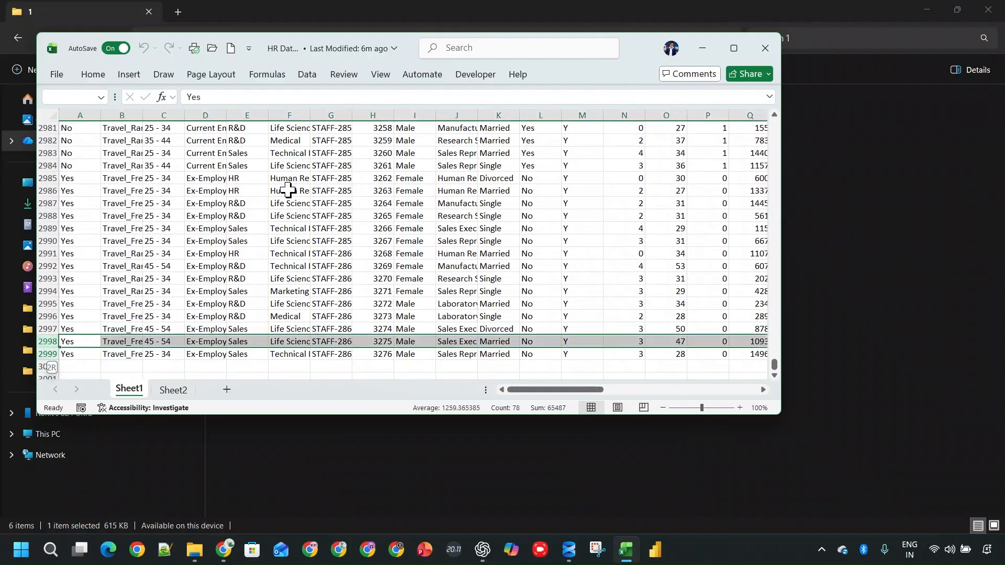
pyautogui.hotkey('shift', 'Down')
pyautogui.hotkey('ctrl', 'c')
pyautogui.hotkey('ctrl', 'v')
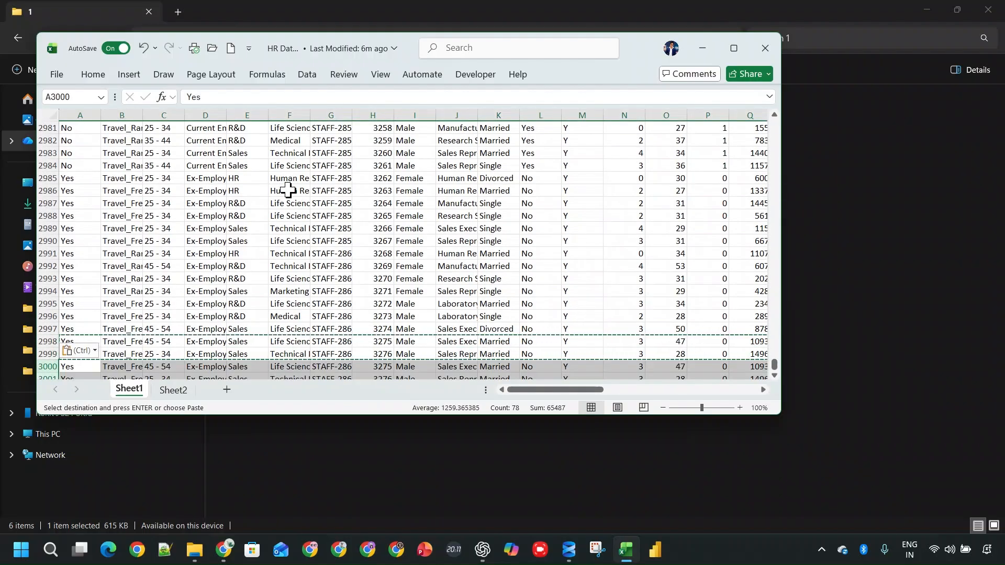
pyautogui.press('Escape')
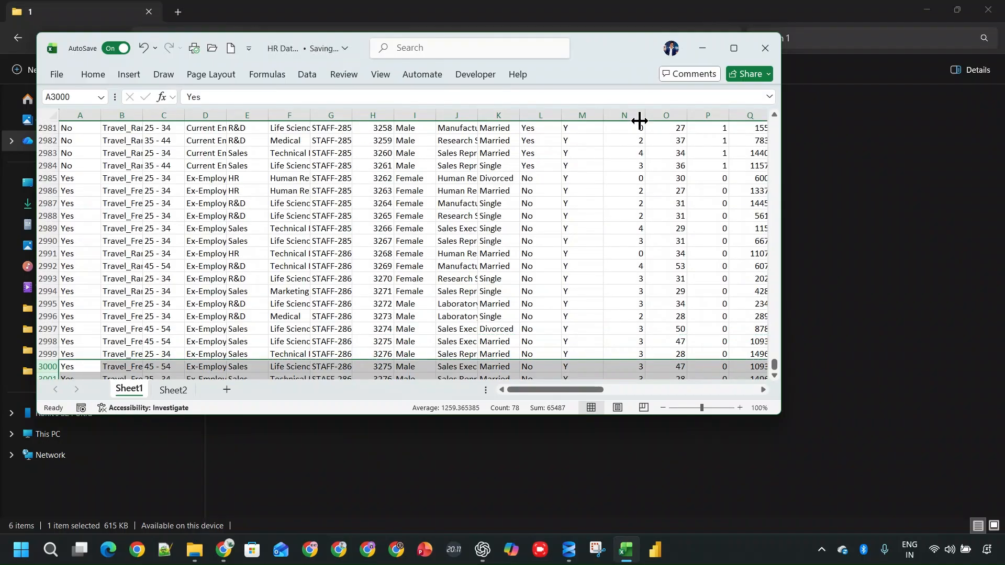
# Close the HR Dataset workbook and leave File Explorer to return to the 01-Pro workspace in the browser.
pyautogui.click(766, 48)
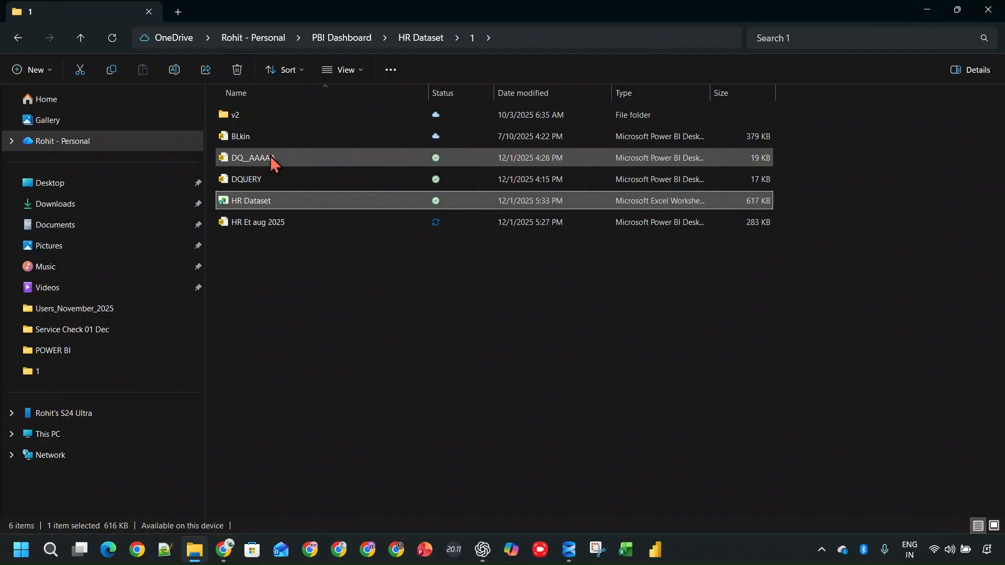
pyautogui.click(979, 16)
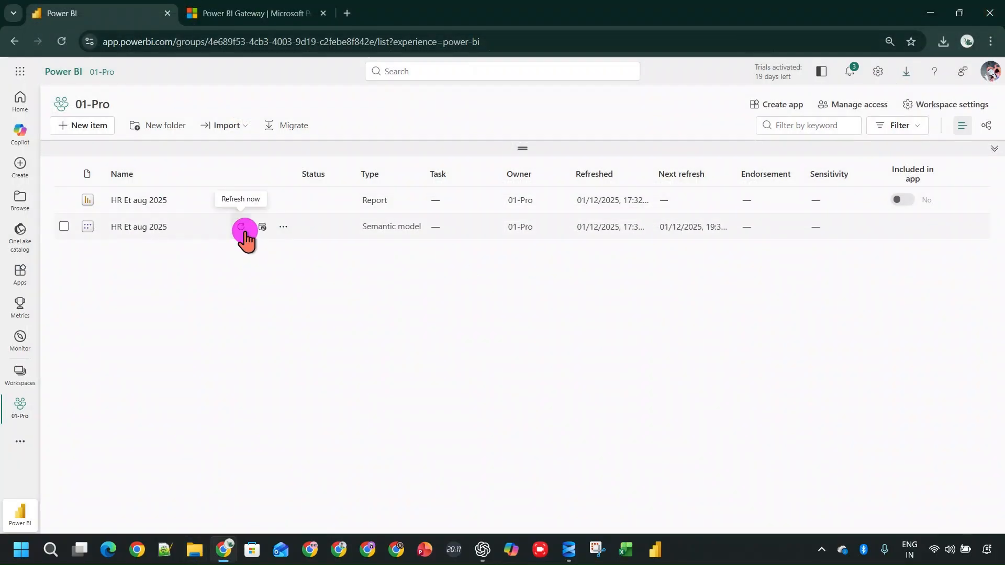
# Open the HR Et aug 2025 report to check its employee cards for the added rows, and go back to the 01-Pro workspace.
pyautogui.click(133, 202)
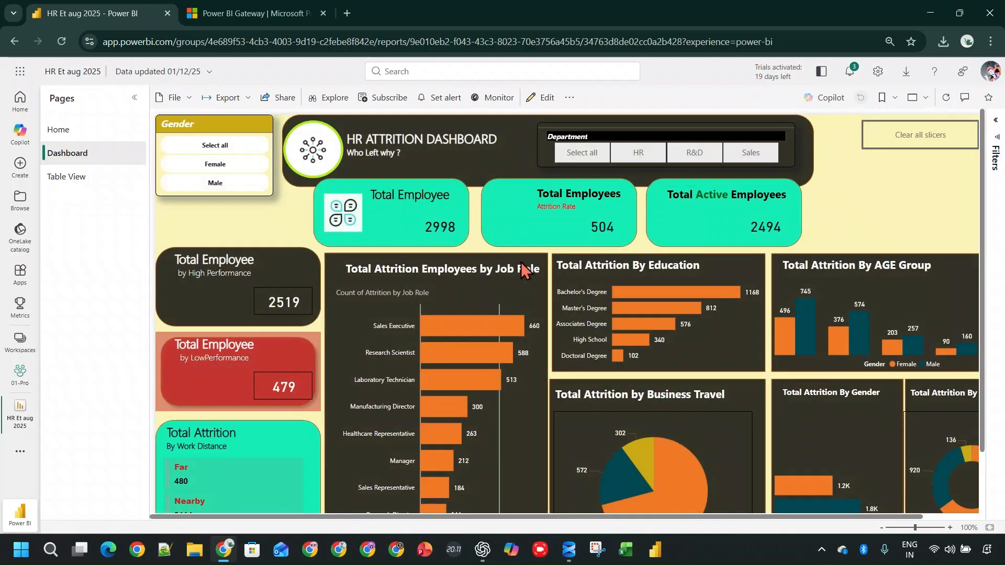
pyautogui.click(20, 341)
pyautogui.click(105, 213)
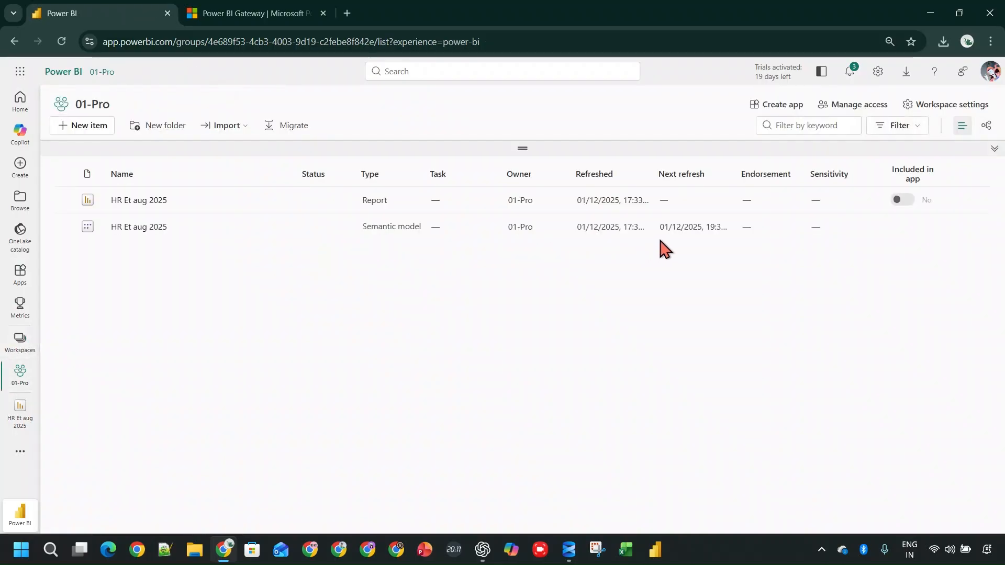
# Reload the 01-Pro workspace page, refresh the HR Et aug 2025 semantic model again and widen the Refreshed column.
pyautogui.click(61, 42)
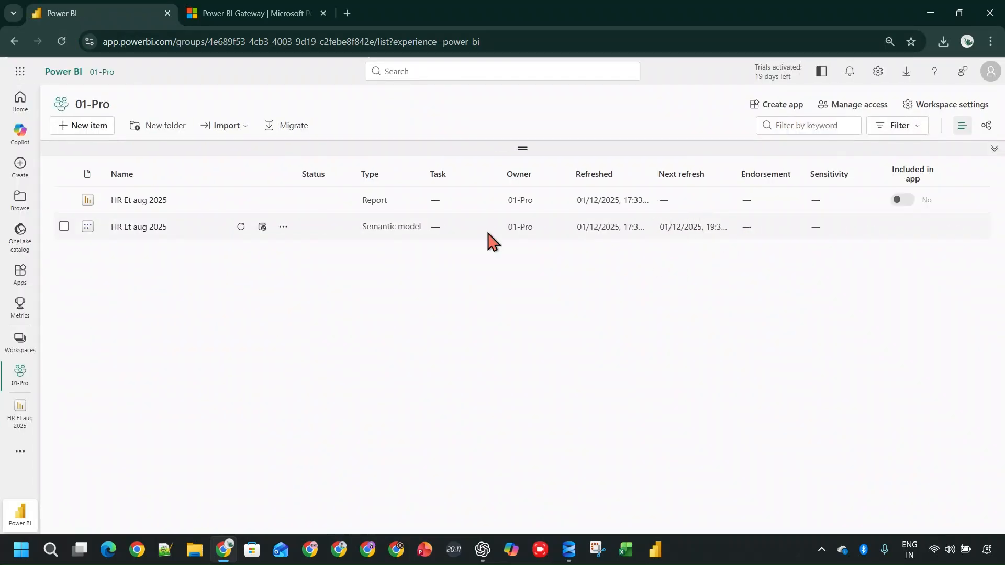
pyautogui.click(241, 227)
pyautogui.moveTo(649, 171); pyautogui.dragTo(736, 171)
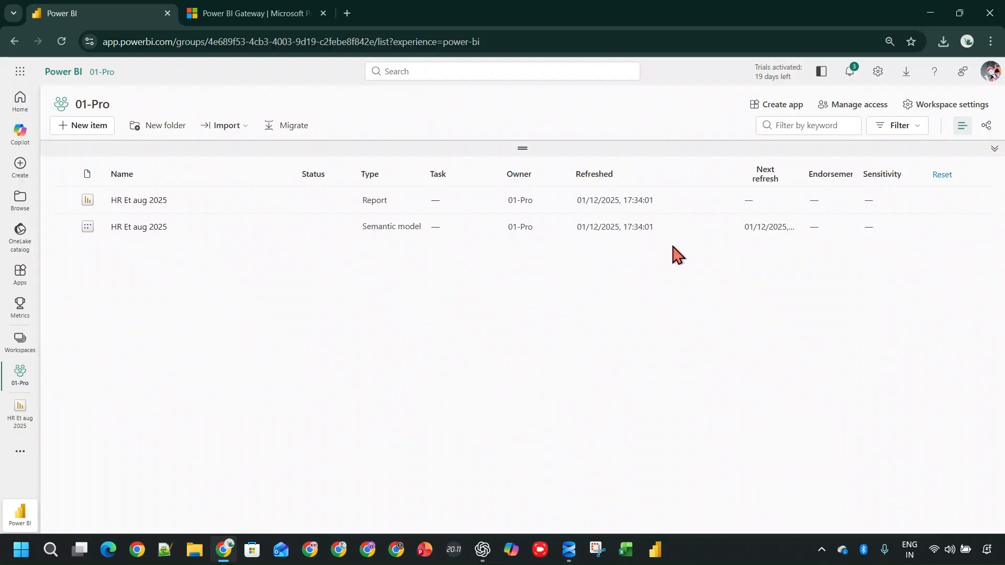
# Open the HR Et aug 2025 report to check the updated employee cards, and close the Power BI Gateway web page.
pyautogui.click(125, 209)
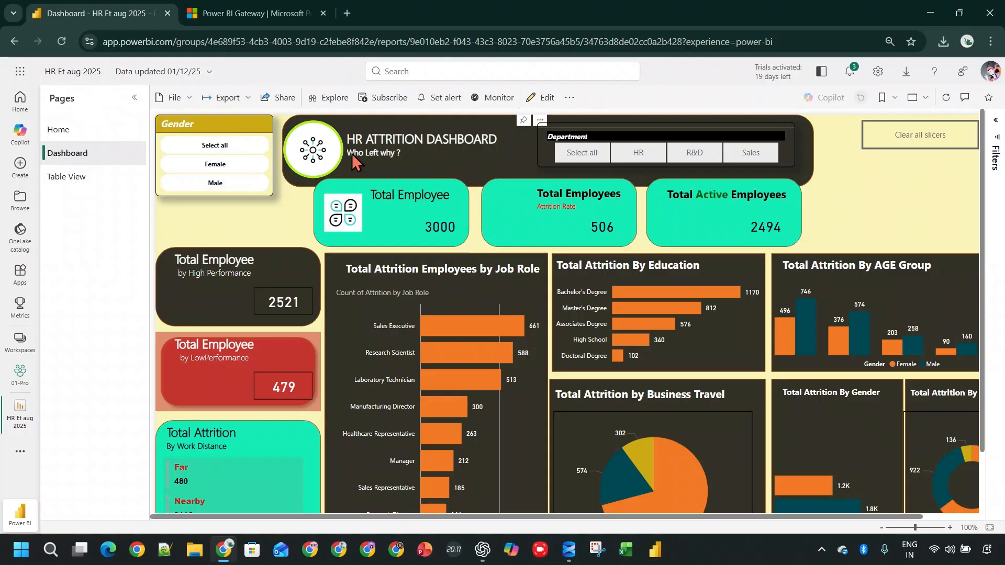
pyautogui.click(251, 15)
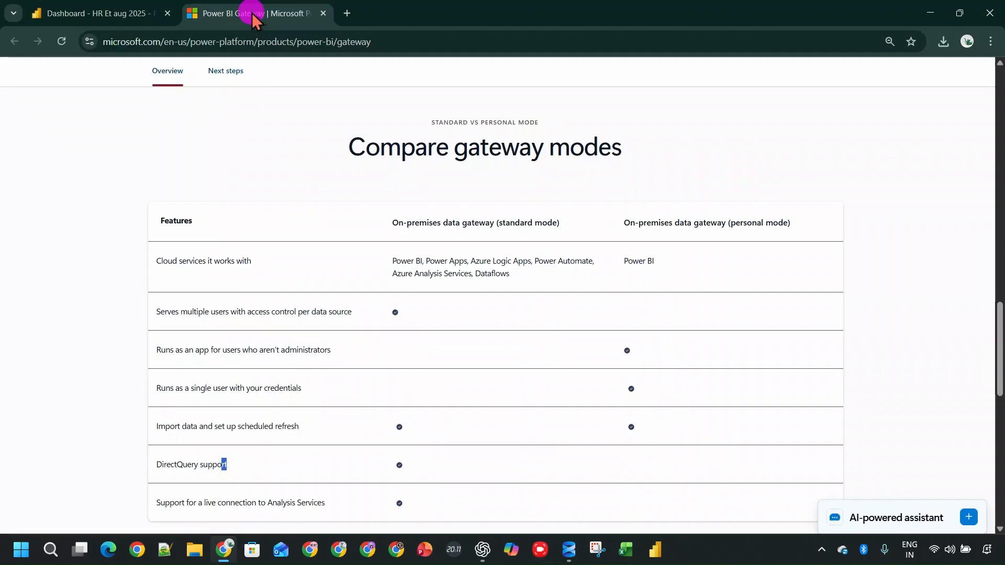
pyautogui.click(324, 14)
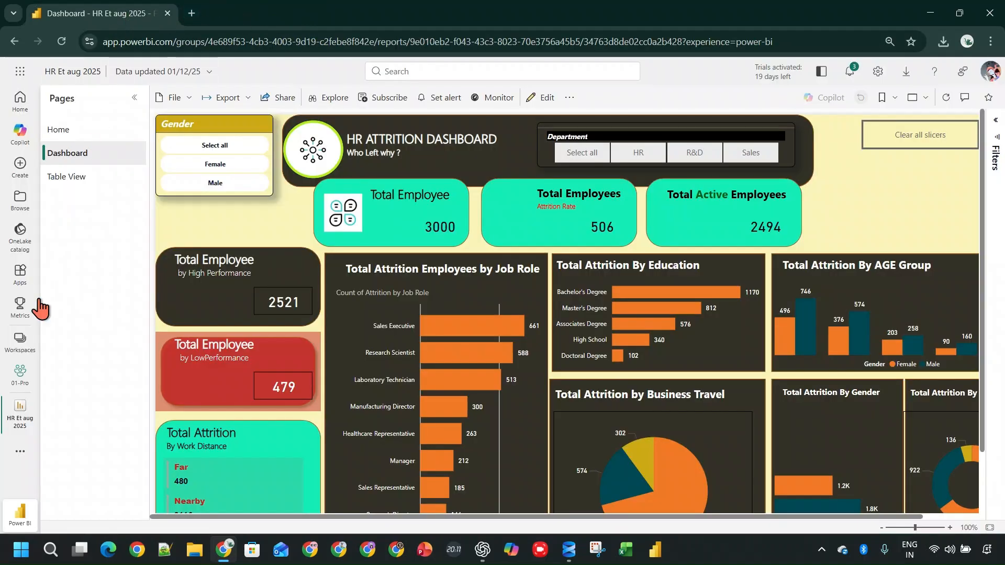
# Return to the 01-Pro workspace, and switch to SQL Server Management Studio to view the Employees query results.
pyautogui.click(21, 341)
pyautogui.click(102, 212)
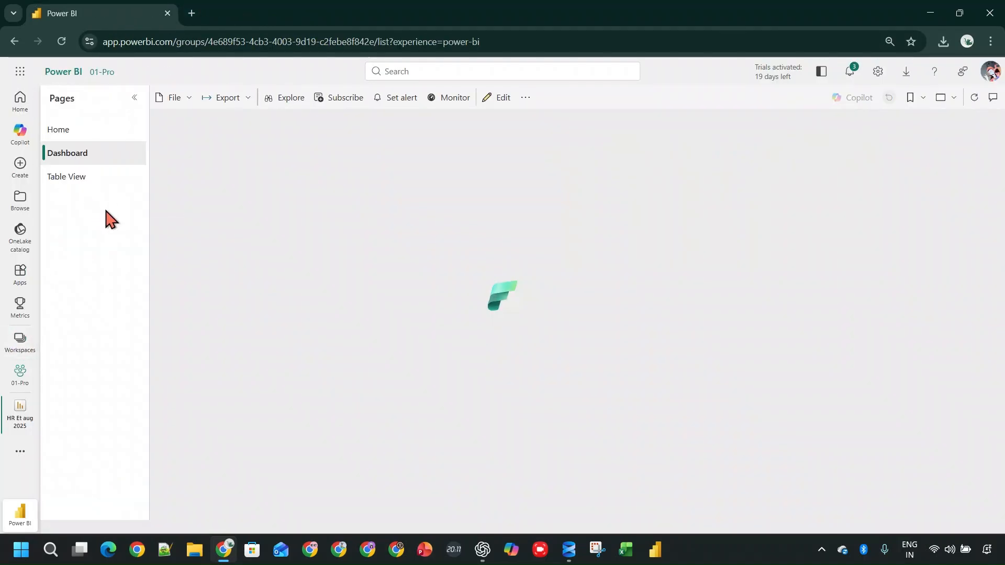
pyautogui.click(570, 547)
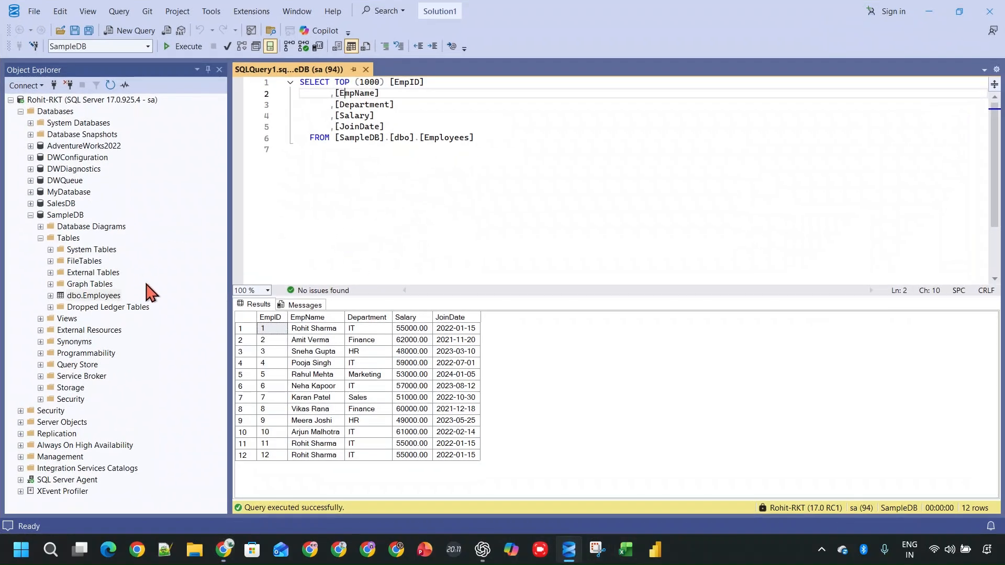
# Open the DQ__AAAAA report in Power BI Desktop from subfolder 1 of HR Dataset in the PBI Dashboard folder.
pyautogui.click(194, 549)
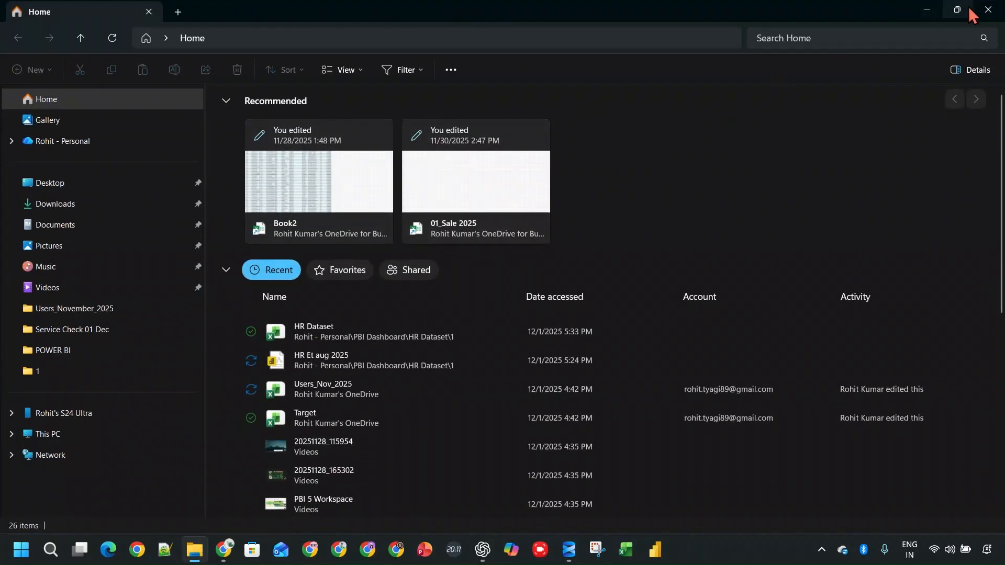
pyautogui.click(988, 9)
pyautogui.click(1004, 563)
pyautogui.doubleClick(24, 311)
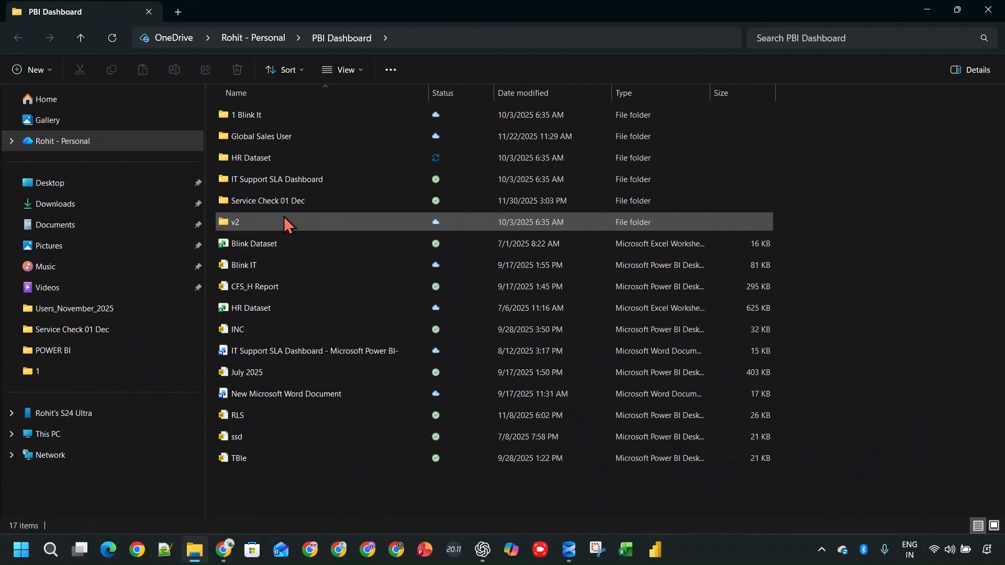
pyautogui.doubleClick(284, 222)
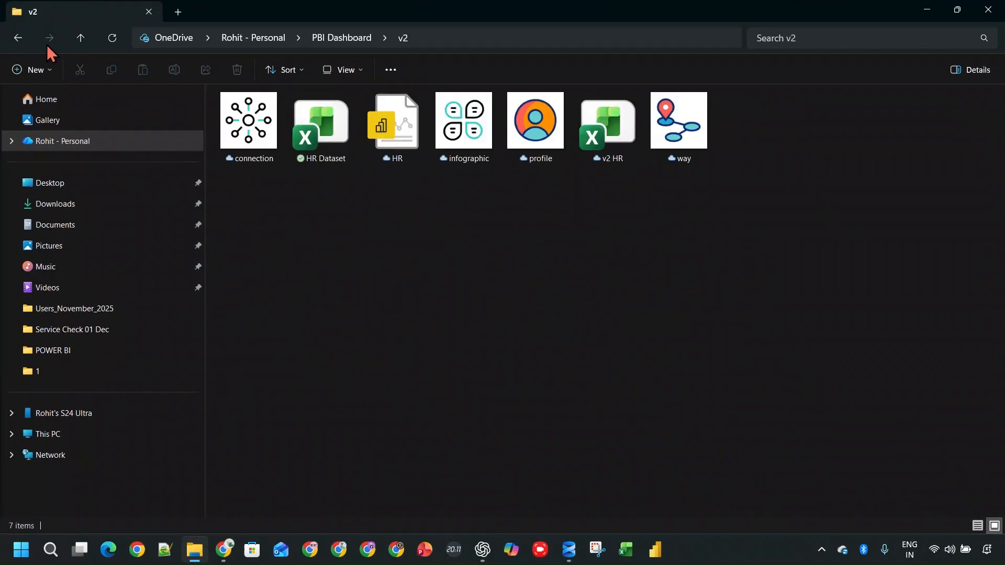
pyautogui.click(23, 39)
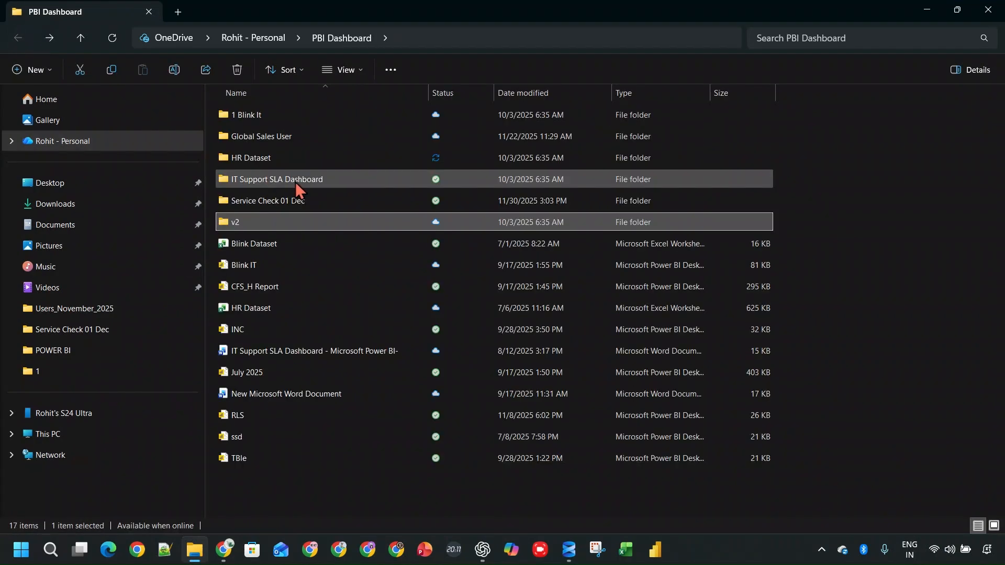
pyautogui.doubleClick(289, 161)
pyautogui.doubleClick(265, 136)
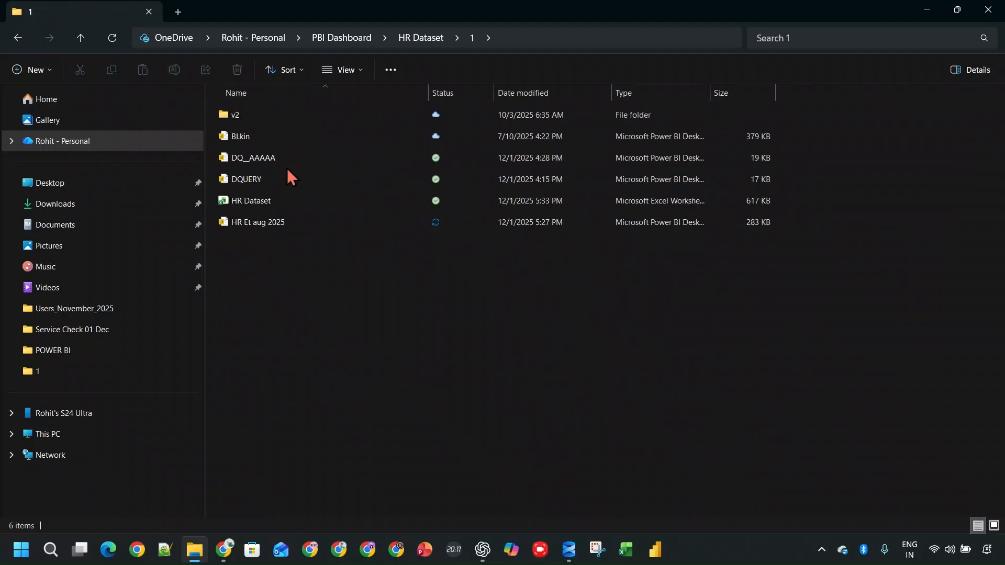
pyautogui.doubleClick(292, 164)
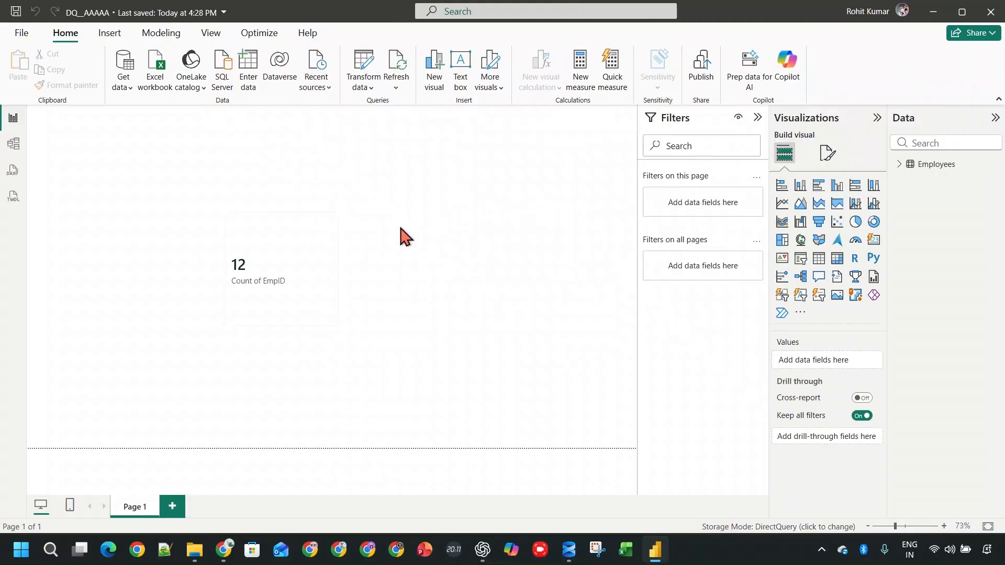
# Compare the report's Count of EmpID card with the Employees query results in SQL Server Management Studio.
pyautogui.click(327, 282)
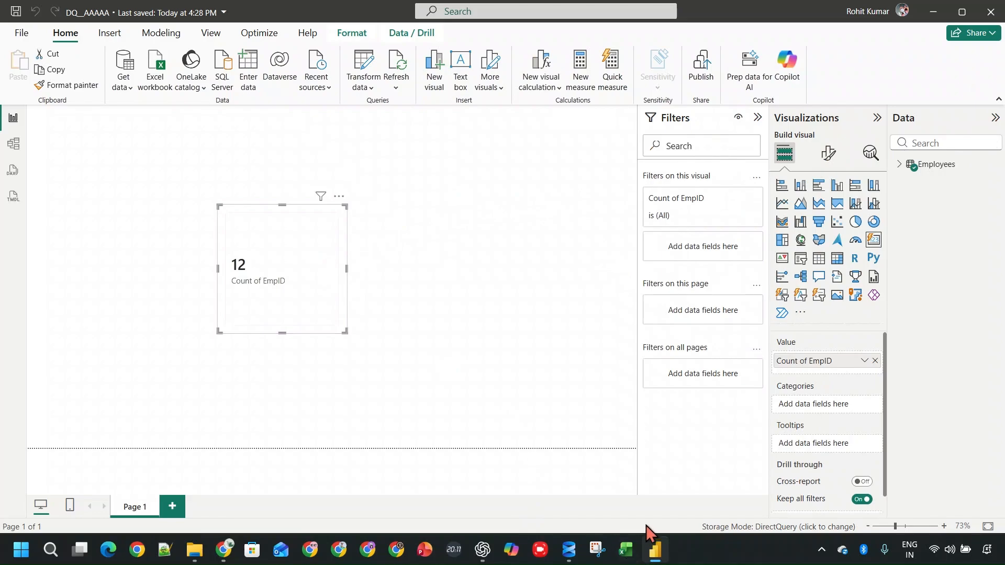
pyautogui.click(569, 550)
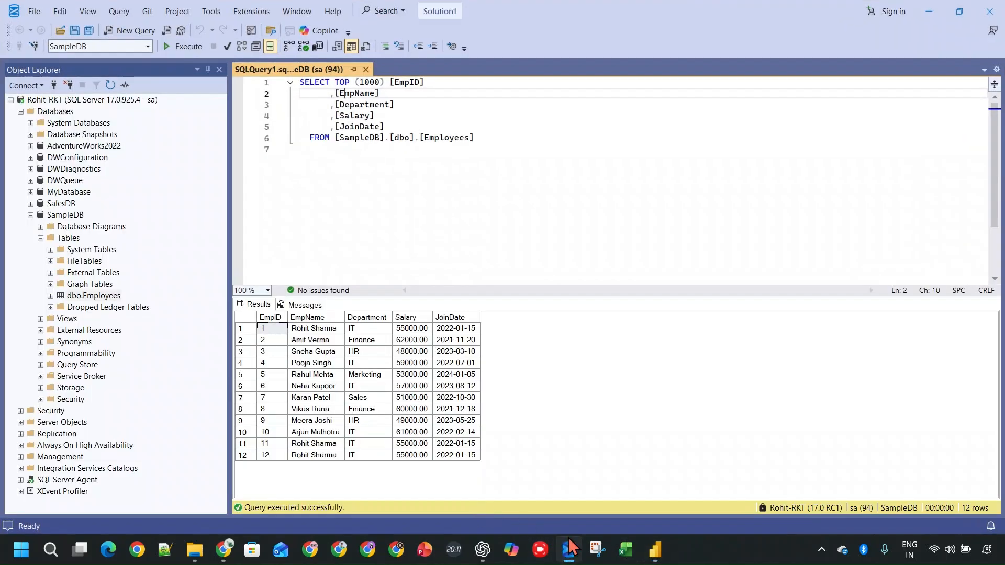
pyautogui.click(563, 553)
# Copy the INSERT INTO Employees statement with its first row of values from the Create SQL database chat in ChatGPT.
pyautogui.click(483, 550)
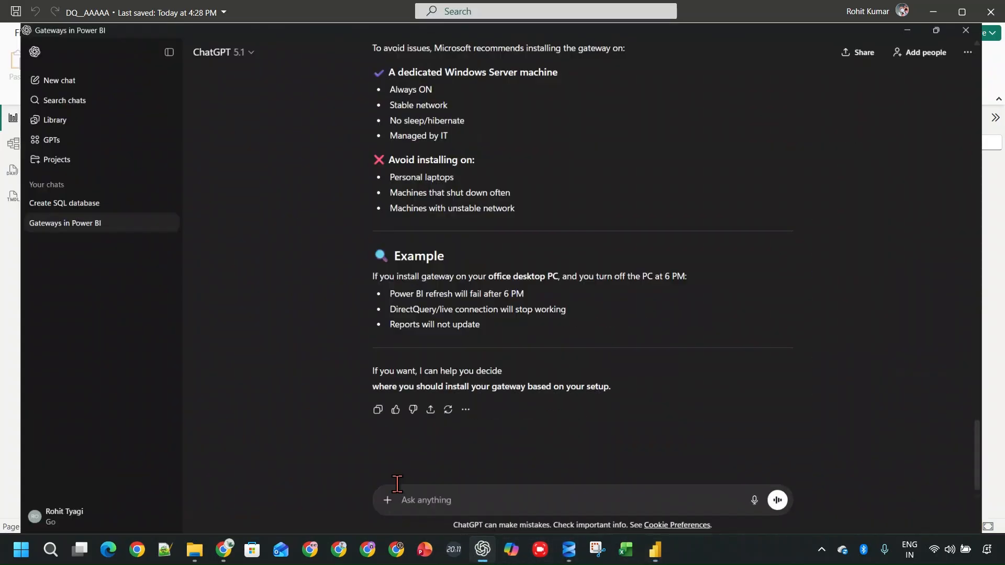
pyautogui.click(94, 186)
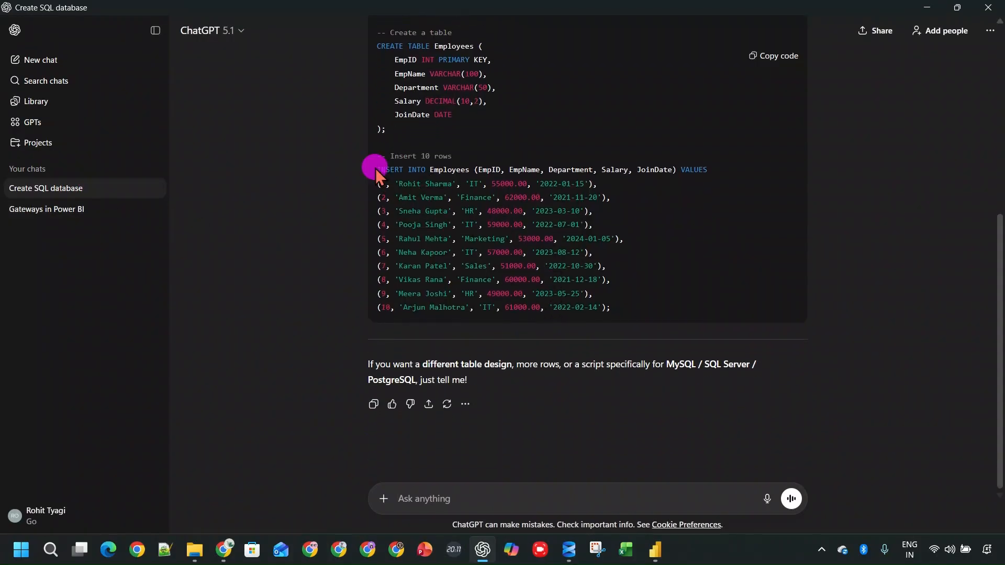
pyautogui.moveTo(376, 168); pyautogui.dragTo(600, 181)
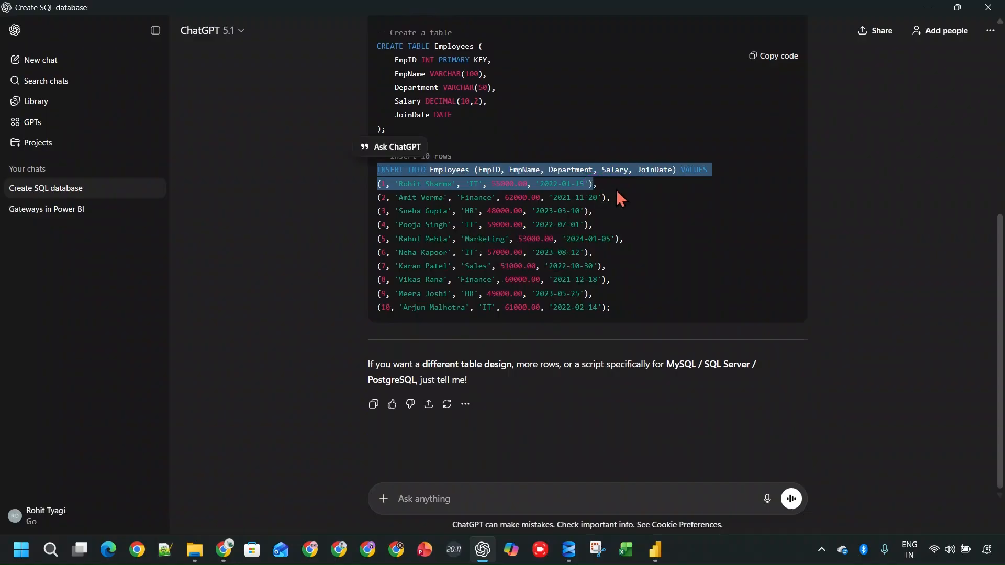
# Switch back to the DQ__AAAAA report in Power BI Desktop and inspect the page refresh settings of Page 1.
pyautogui.hotkey('alt', 'Tab')
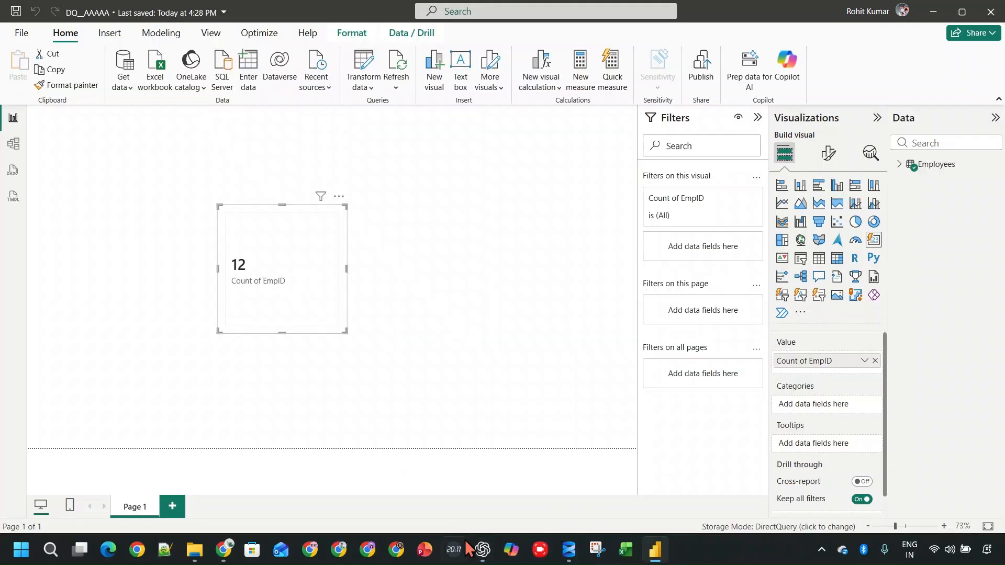
pyautogui.click(463, 212)
pyautogui.click(819, 161)
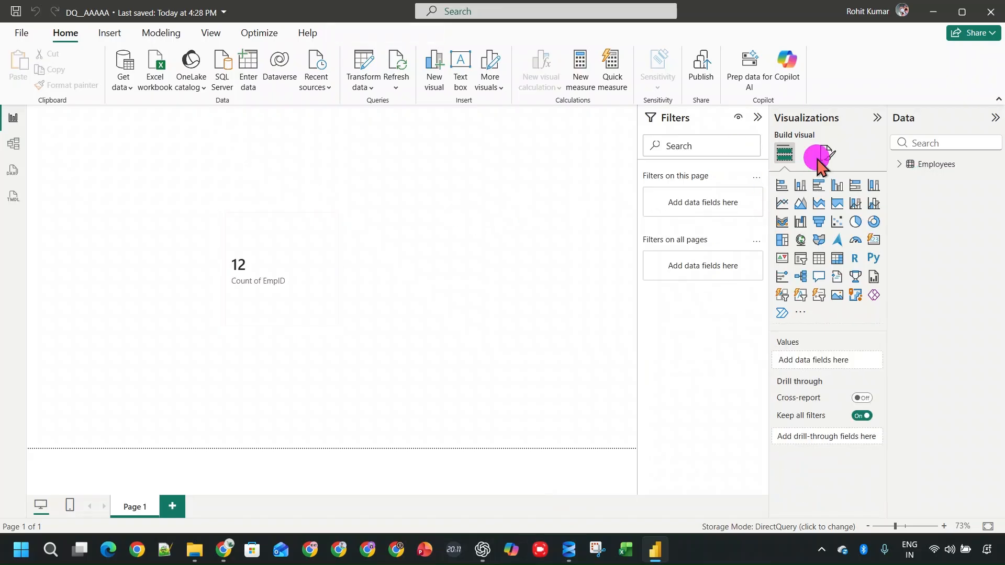
pyautogui.click(801, 376)
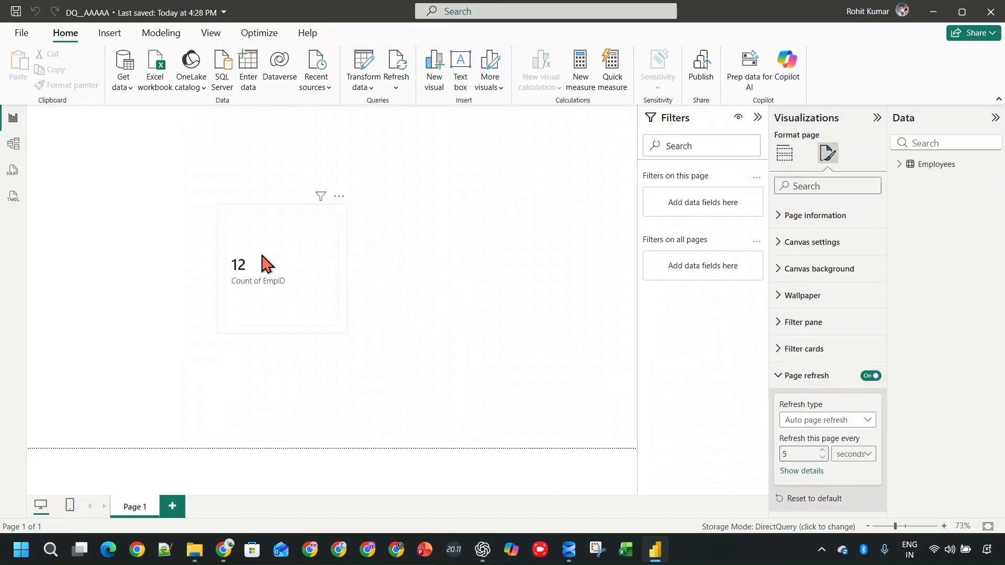
# Paste the copied INSERT INTO Employees statement below the SELECT query in SQL Server Management Studio.
pyautogui.click(570, 549)
pyautogui.click(508, 138)
pyautogui.press('Return')
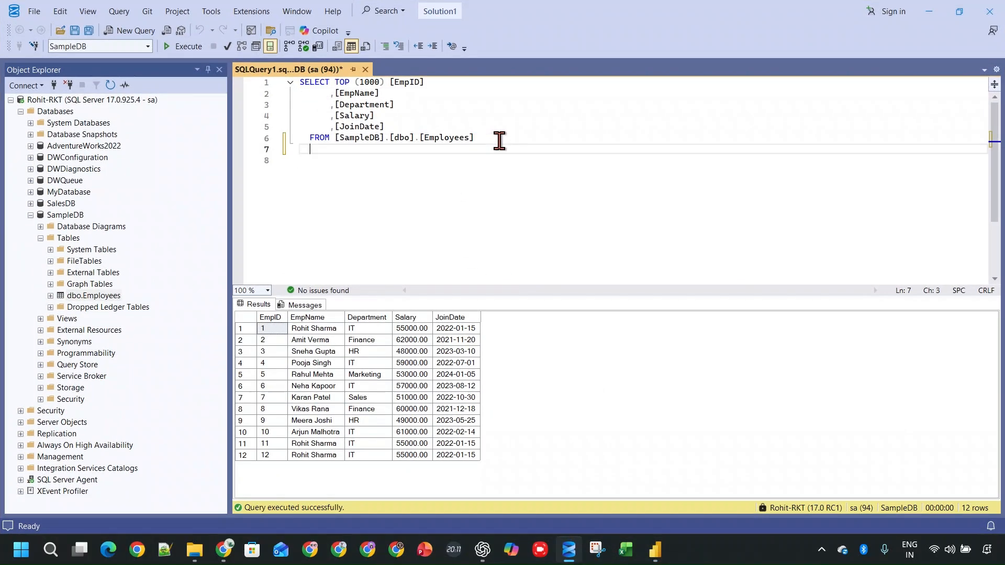
pyautogui.write("INSERT INTO Employees (EmpID, EmpName, Department, Salary, JoinDate) VALUES (1, 'Rohit Sharma', 'IT', 55000.00, '2022-01-15')")
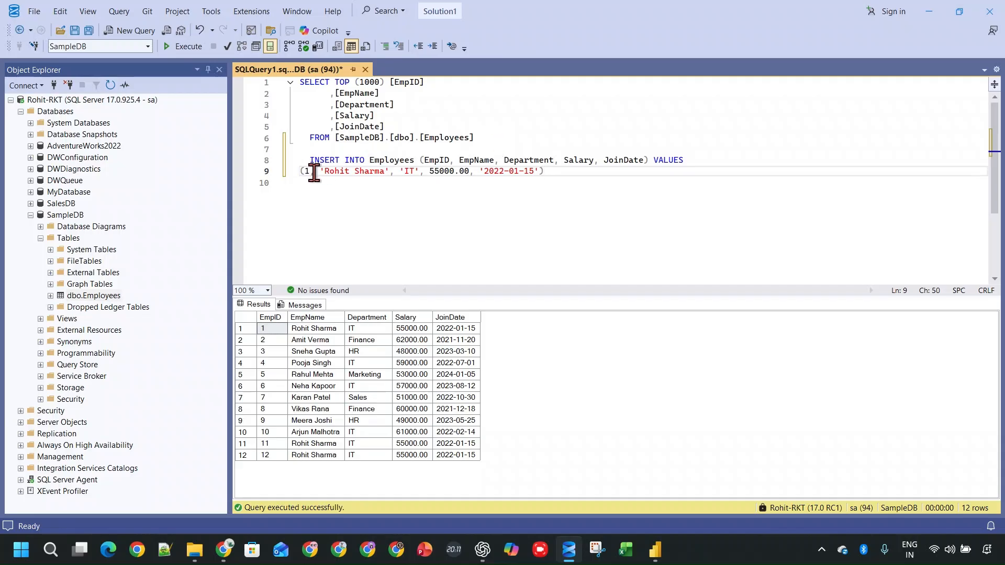
# Set the EmpID in the INSERT statement to 14 and shorten its employee name value.
pyautogui.click(313, 173)
pyautogui.write('4')
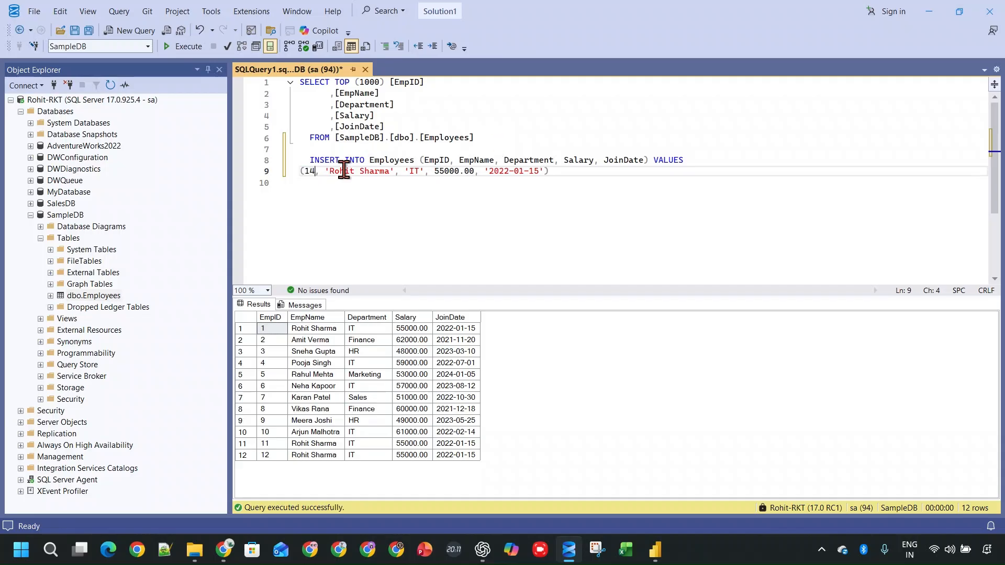
pyautogui.doubleClick(385, 172)
pyautogui.press('BackSpace')
pyautogui.press('BackSpace')
pyautogui.press('BackSpace')
pyautogui.press('BackSpace')
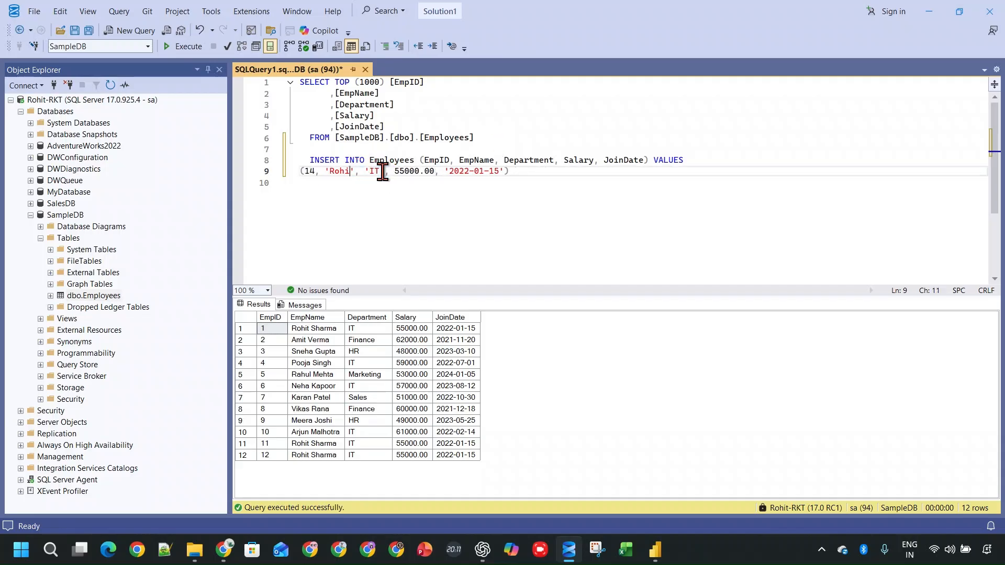
pyautogui.click(402, 184)
# Execute only the INSERT statement, and return to Power BI Desktop to check the Count of EmpID card.
pyautogui.moveTo(506, 171); pyautogui.dragTo(300, 160)
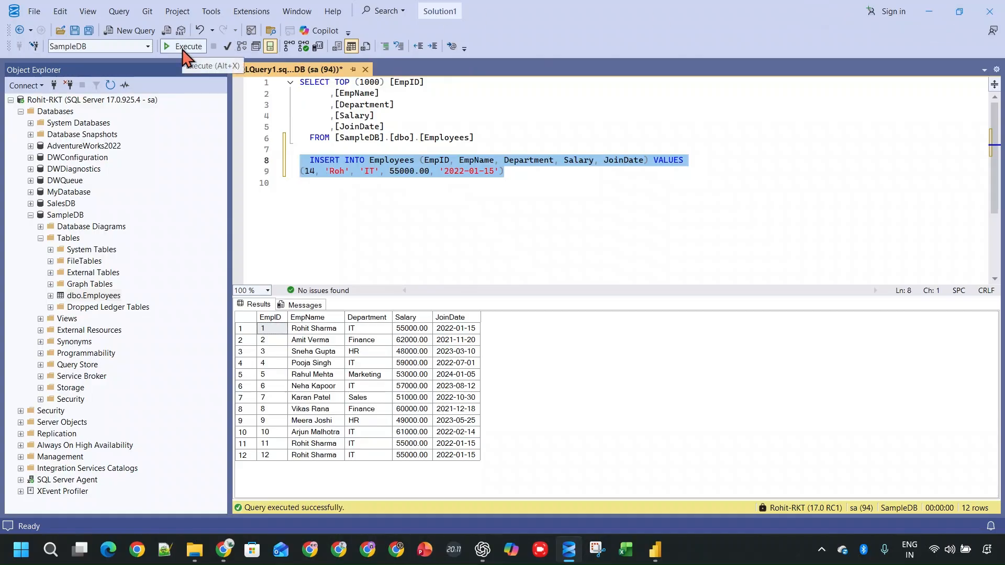
pyautogui.click(183, 46)
pyautogui.click(929, 11)
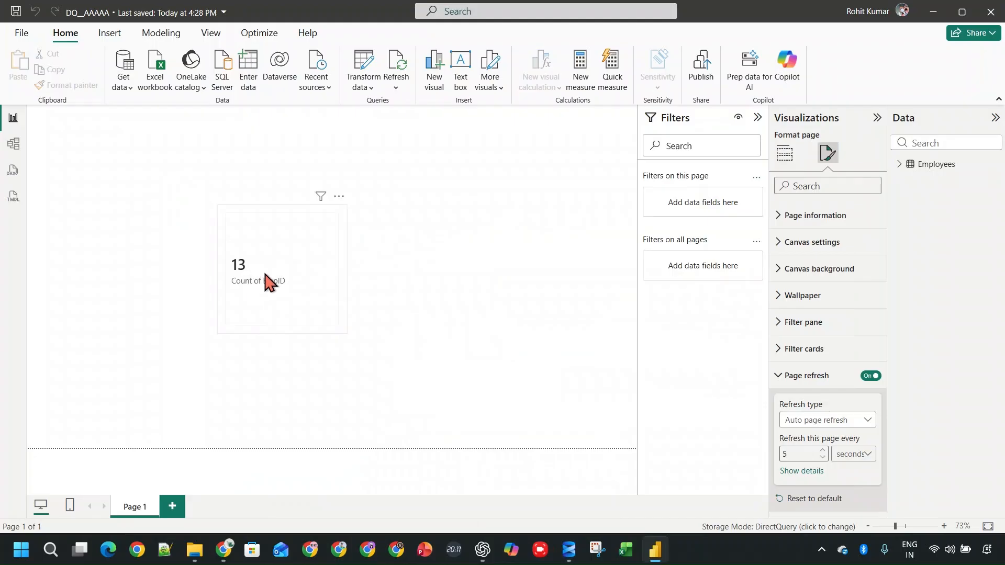
# Save the DQ__AAAAA report and switch off page refresh for Page 1.
pyautogui.click(24, 11)
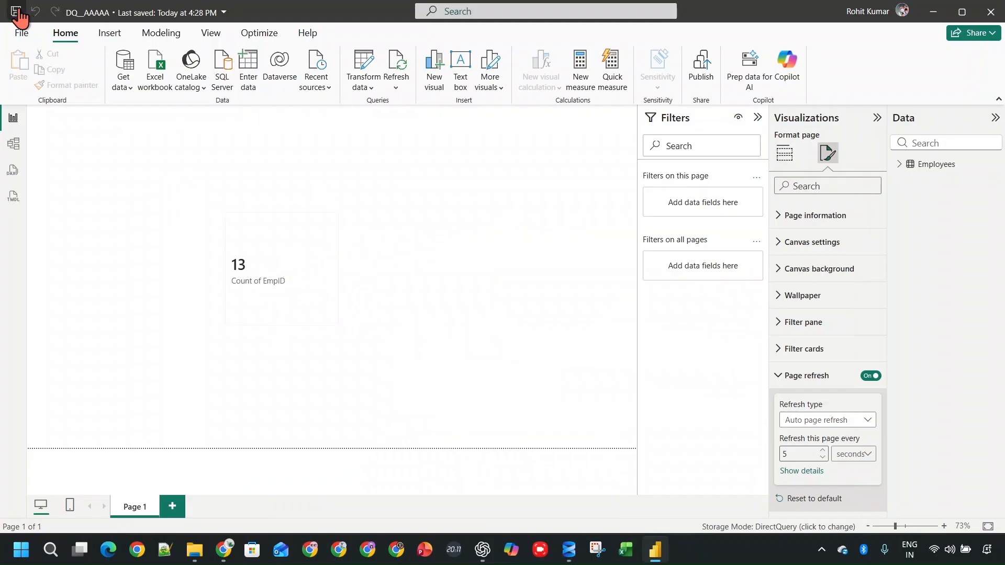
pyautogui.click(870, 376)
# Add an empty chart visual to Page 1 of the report and deselect it.
pyautogui.click(434, 73)
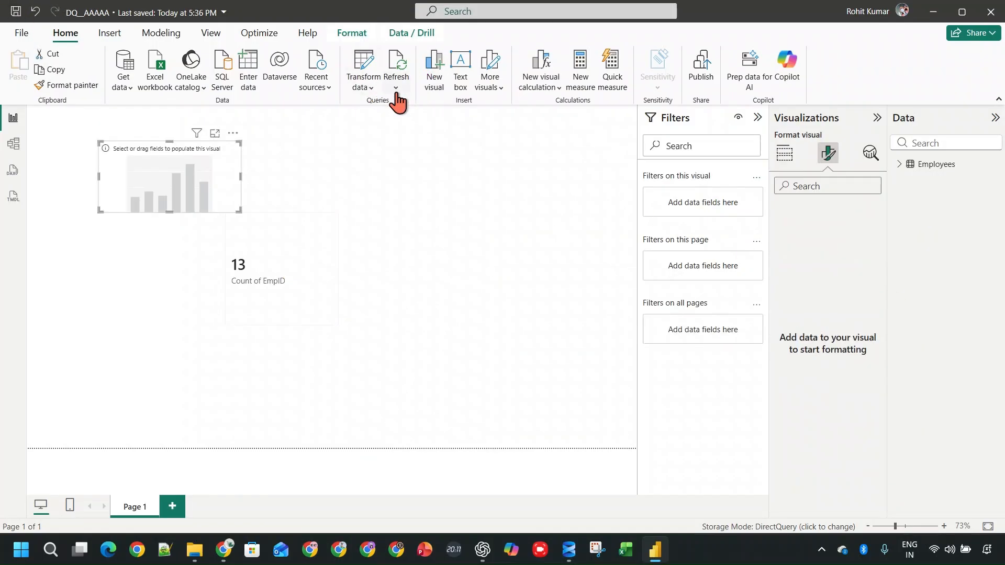
pyautogui.click(397, 88)
pyautogui.click(332, 155)
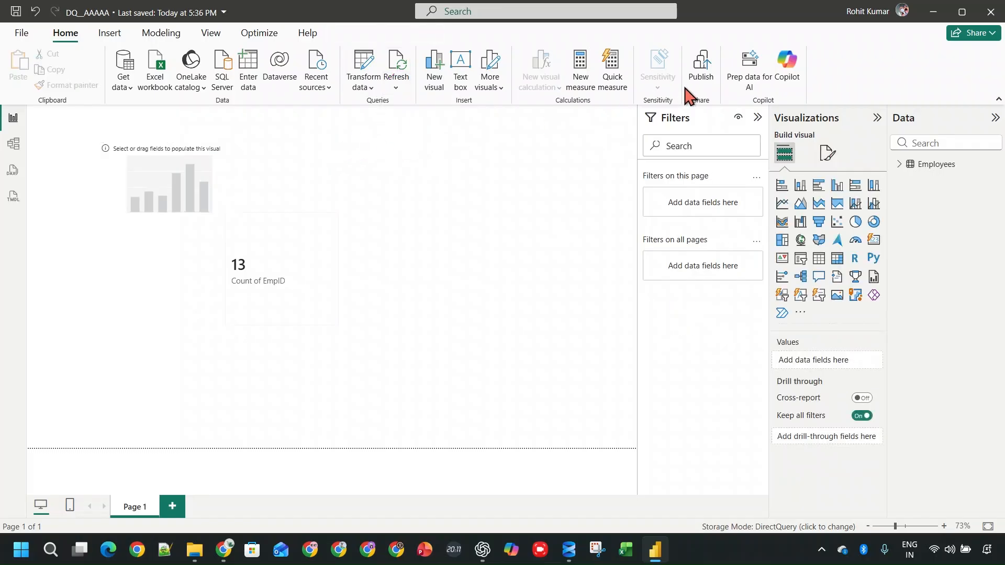
# Publish the DQ__AAAAA report to the 01-Pro workspace, saving its changes, and dismiss the publishing dialog.
pyautogui.click(702, 73)
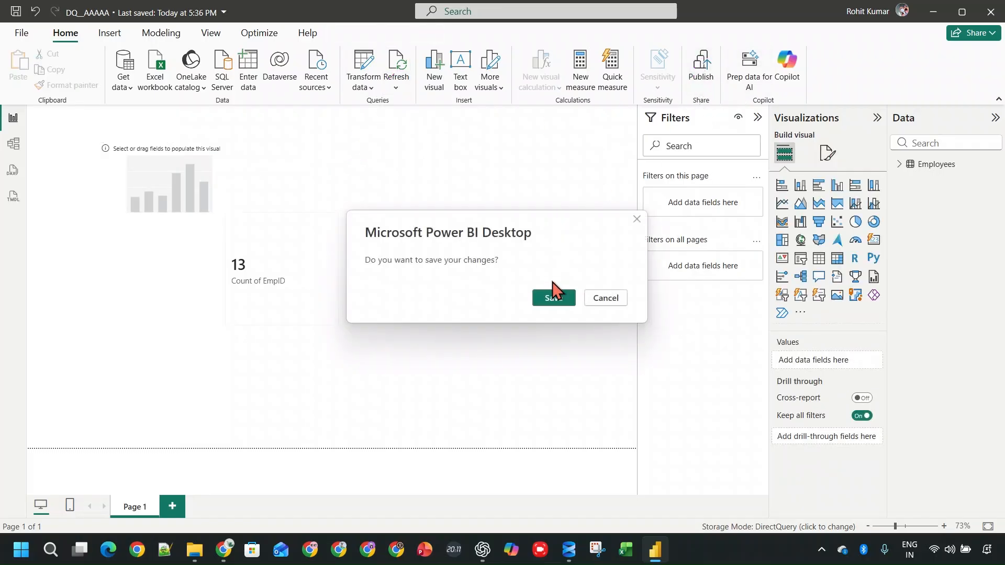
pyautogui.click(554, 296)
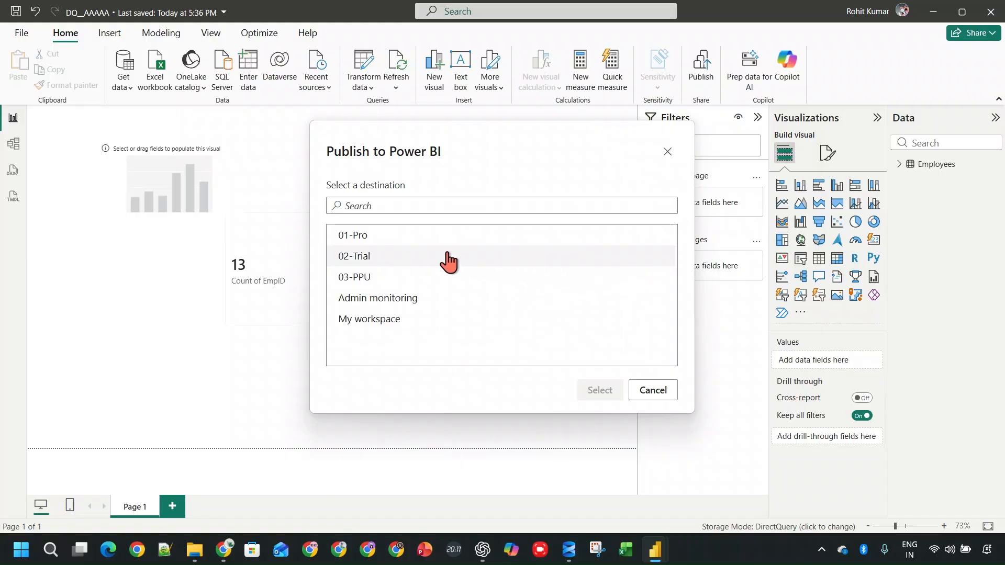
pyautogui.click(416, 240)
pyautogui.click(595, 388)
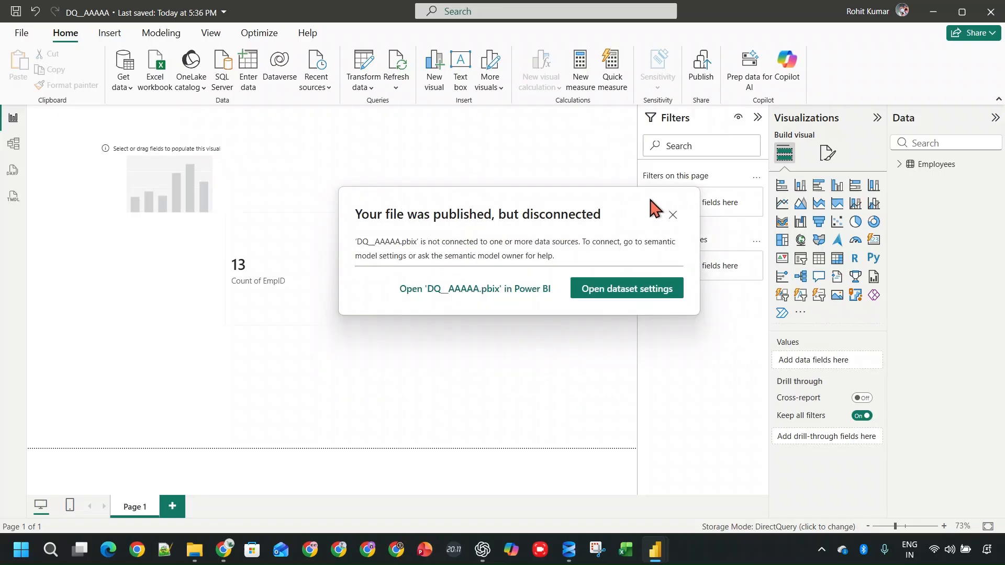
pyautogui.click(673, 217)
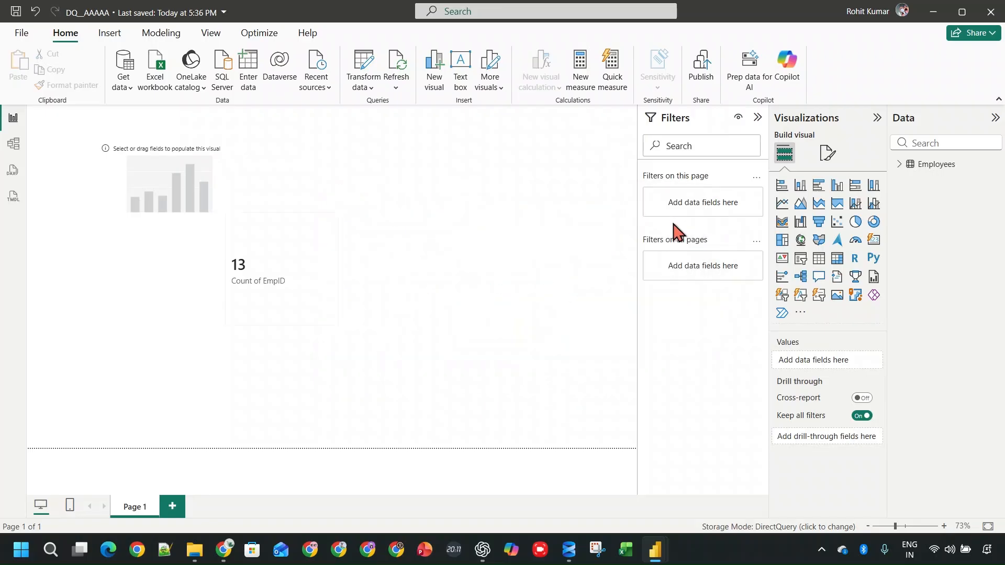
# Reload the 01-Pro workspace in the browser, open the DQ__AAAAA report to check its visuals, and go back to the workspace.
pyautogui.click(228, 556)
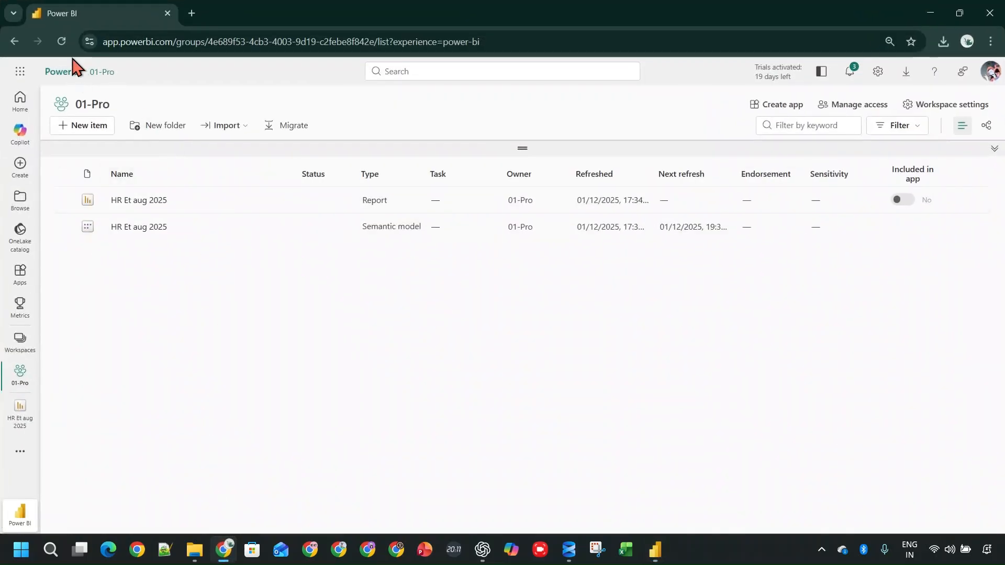
pyautogui.click(62, 41)
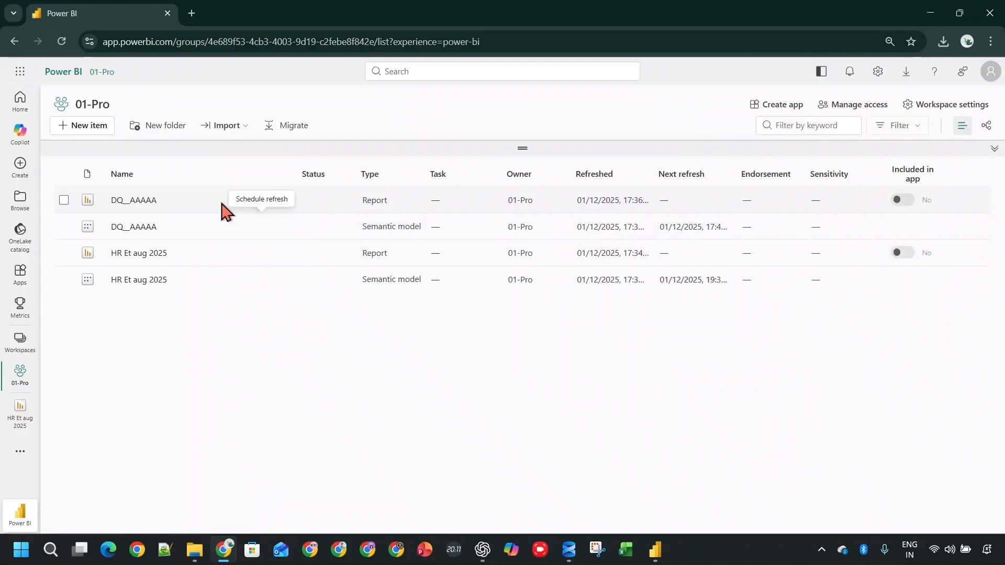
pyautogui.click(147, 204)
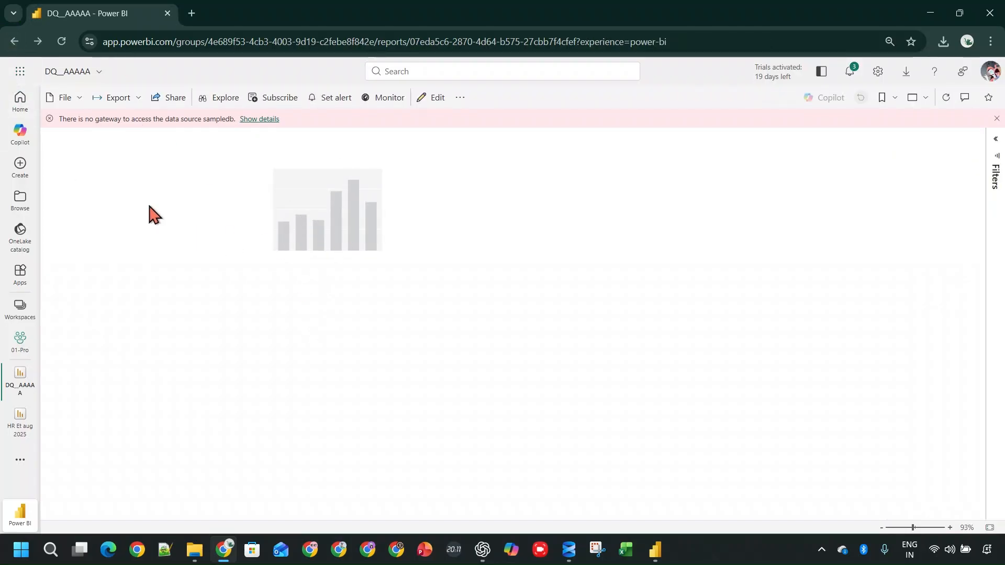
pyautogui.click(14, 42)
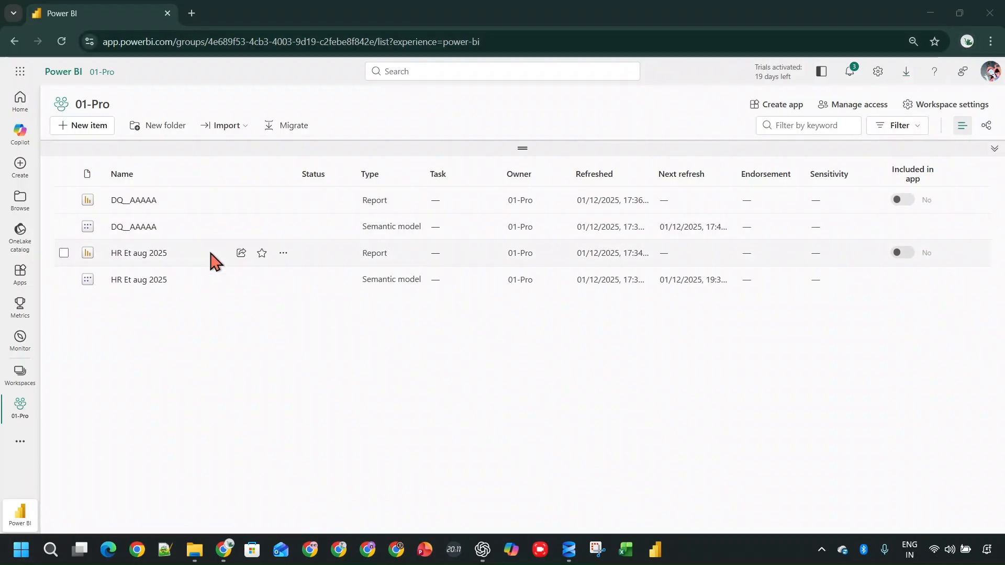
# Try to refresh the HR Et aug 2025 semantic model, and refresh the DQ__AAAAA semantic model in the 01-Pro workspace.
pyautogui.click(241, 281)
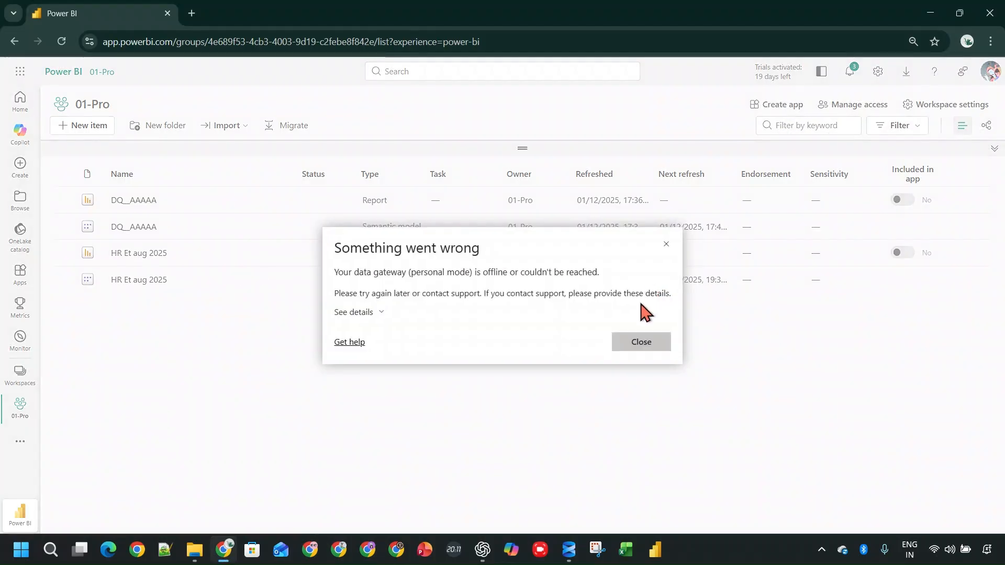
pyautogui.click(211, 244)
pyautogui.click(239, 227)
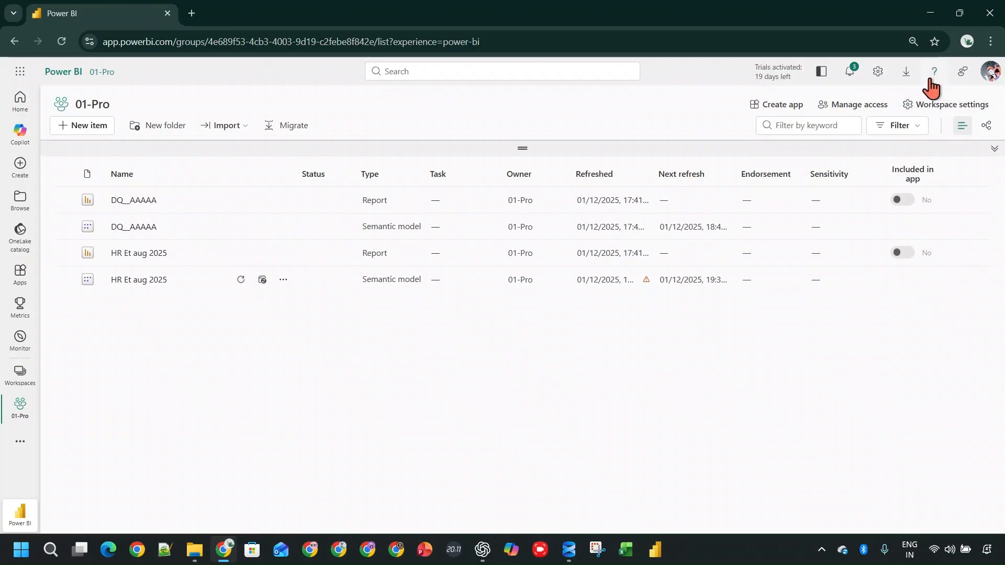
# Open the connections and gateways management page and check the status of the SQL Server and file connections.
pyautogui.click(906, 72)
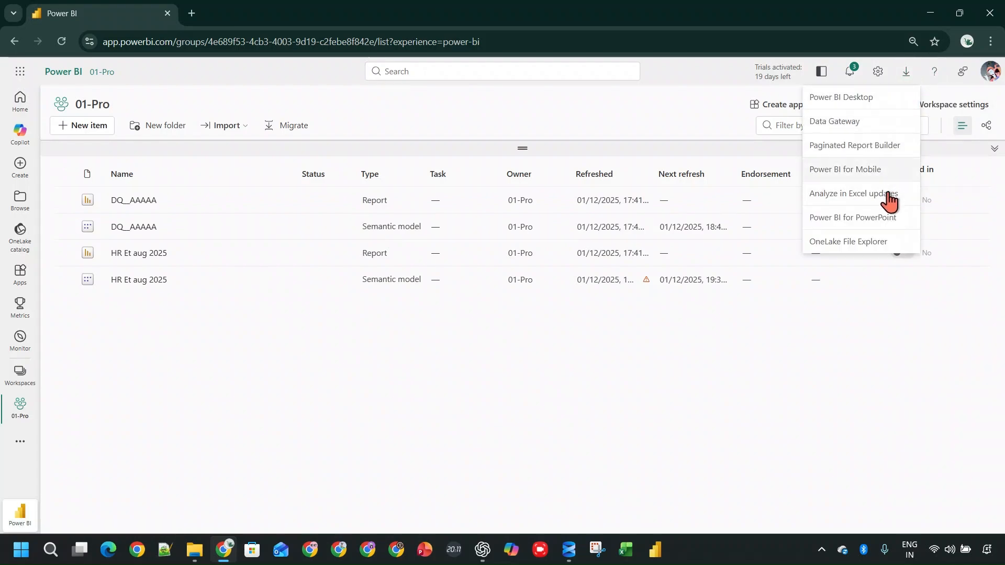
pyautogui.click(879, 71)
pyautogui.click(897, 343)
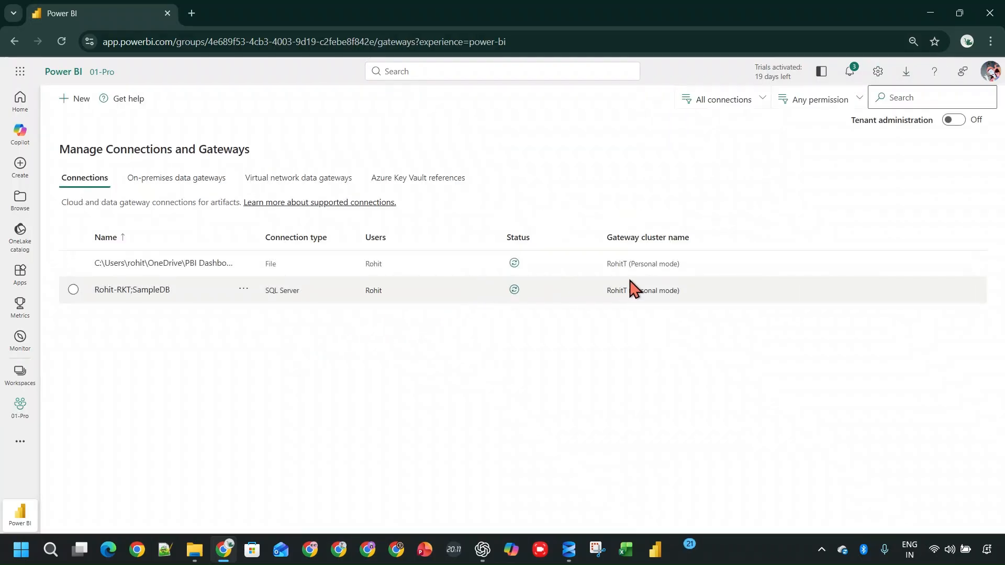
pyautogui.click(514, 290)
pyautogui.click(514, 262)
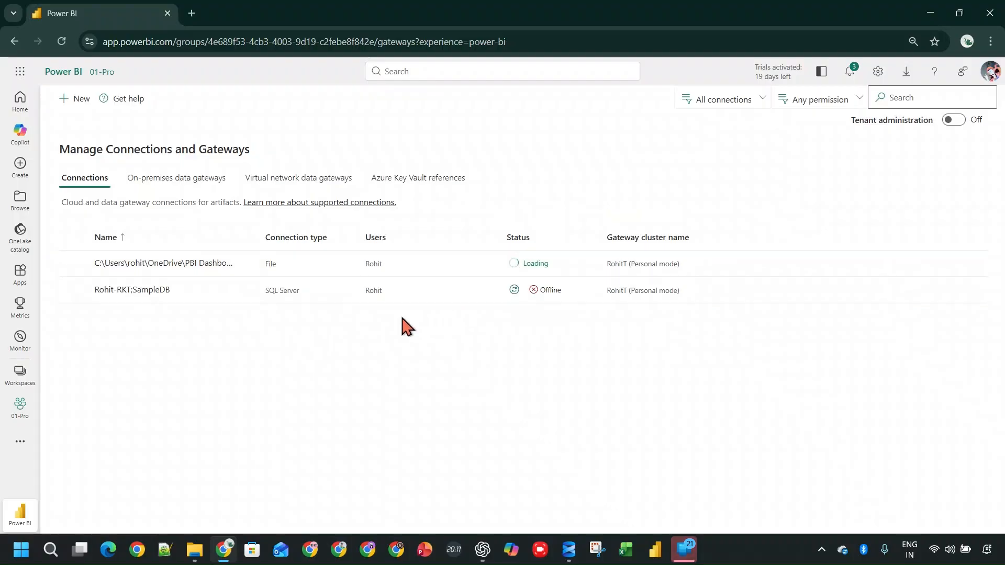
# Remove the SampleDB SQL Server connection and the HR Dataset.xlsx file connection.
pyautogui.click(244, 290)
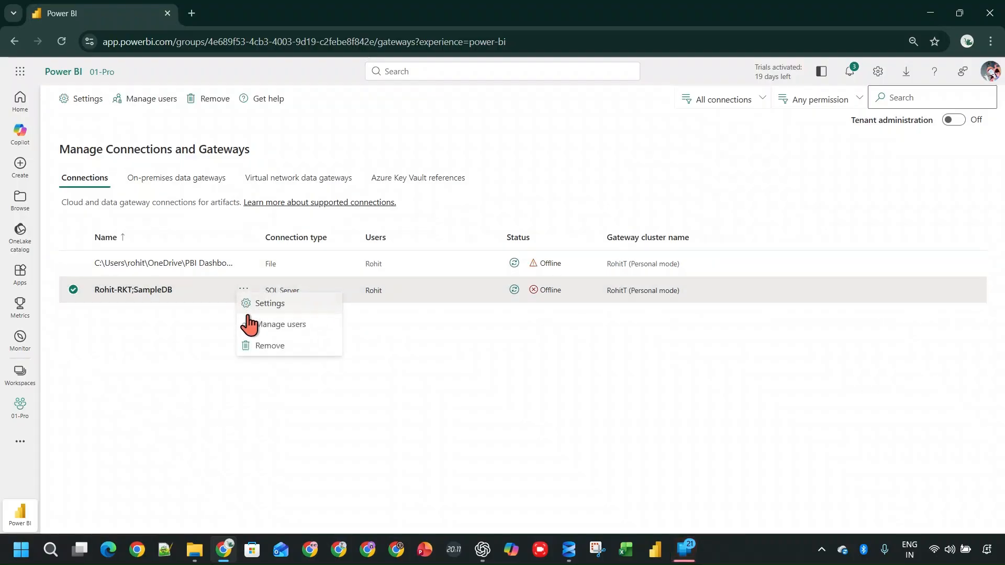
pyautogui.click(259, 346)
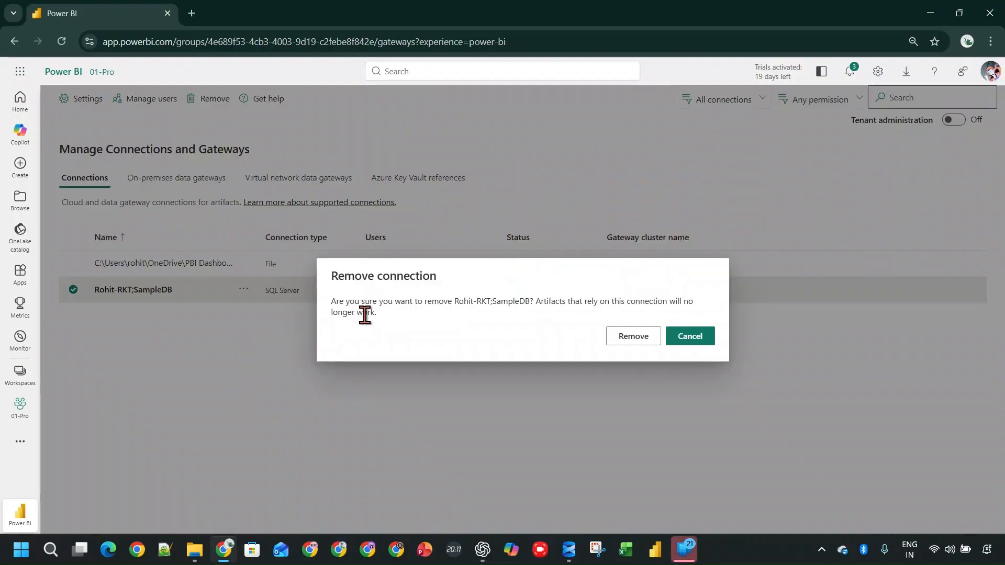
pyautogui.click(643, 338)
pyautogui.click(245, 263)
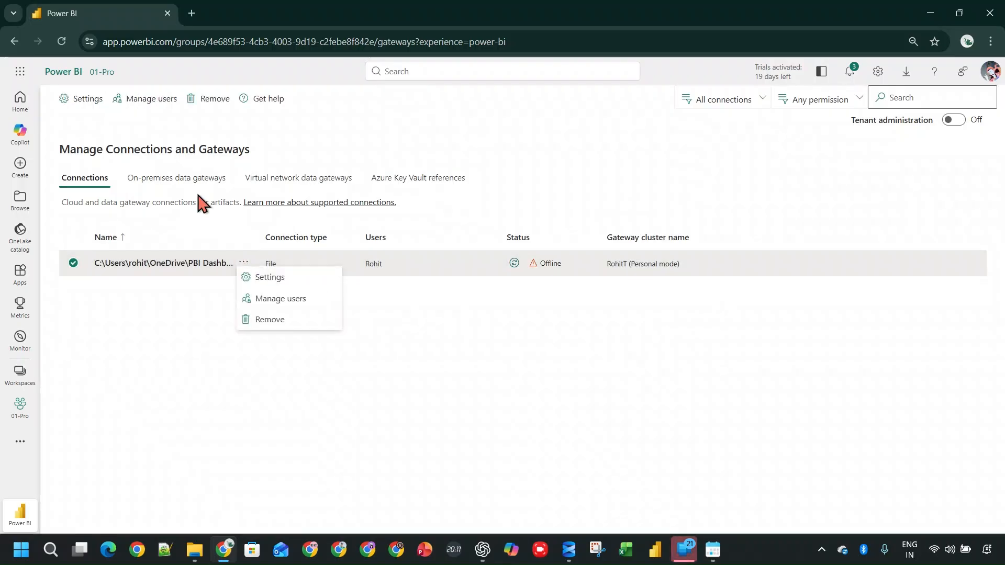
pyautogui.click(268, 318)
pyautogui.click(649, 339)
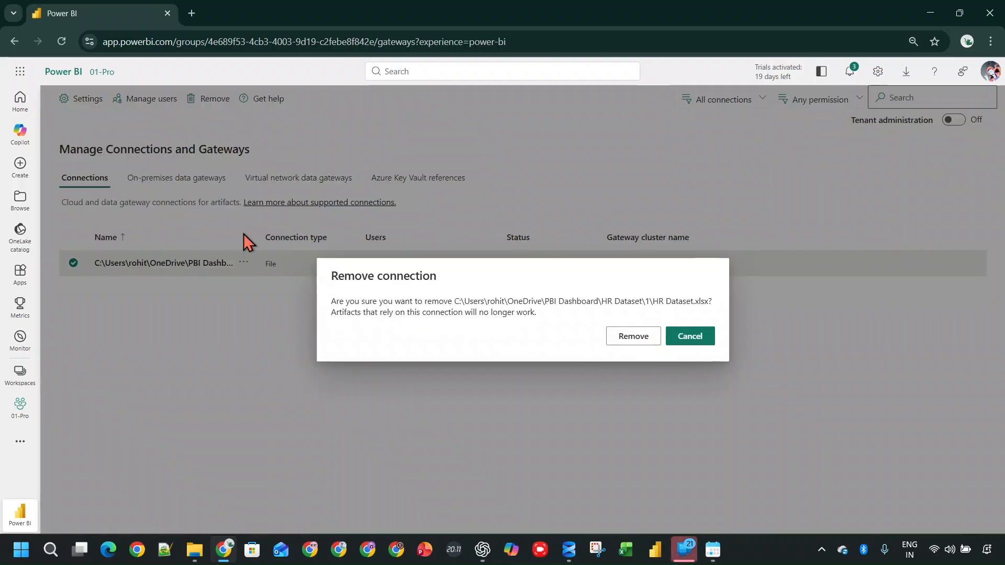
# Check the connections, on-premises and virtual network gateway lists, reloading the page once, and return to the 01-Pro workspace.
pyautogui.click(181, 179)
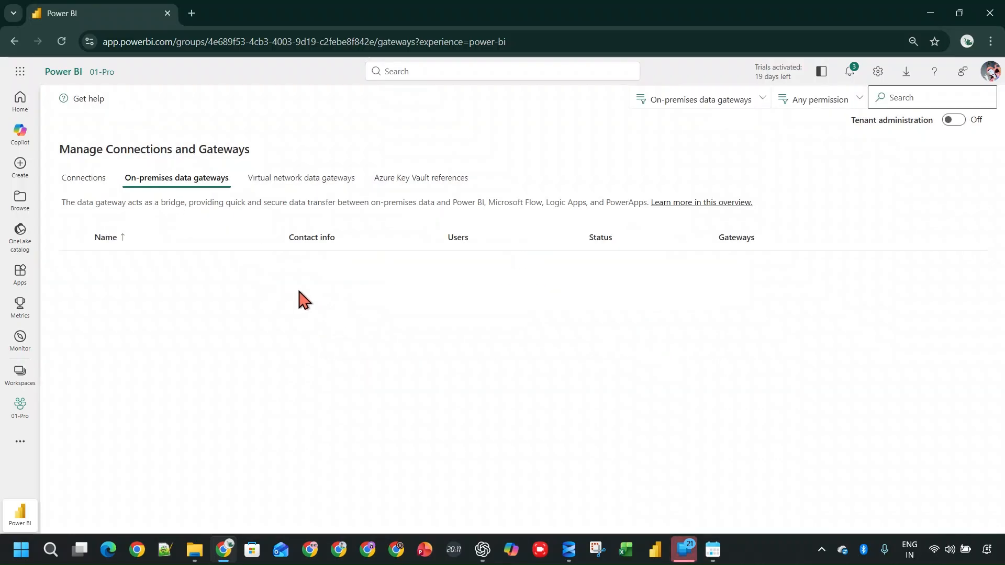
pyautogui.click(321, 185)
pyautogui.click(175, 183)
pyautogui.click(107, 183)
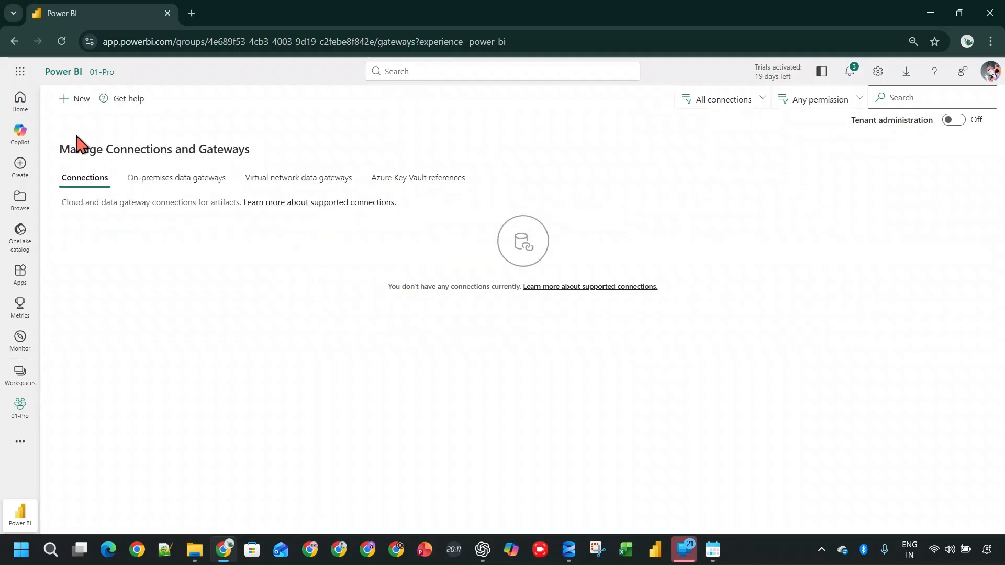
pyautogui.click(61, 41)
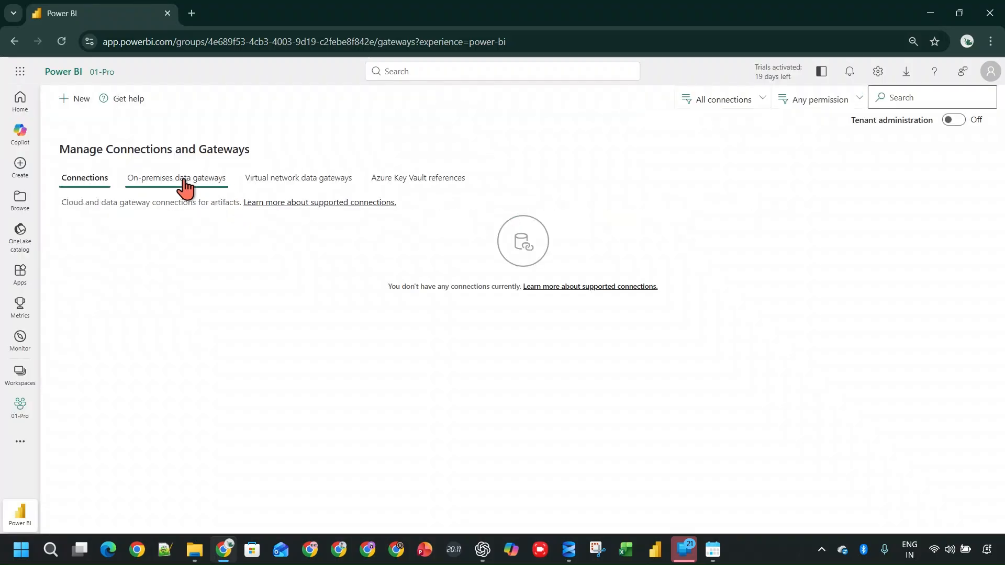
pyautogui.click(185, 187)
pyautogui.click(260, 181)
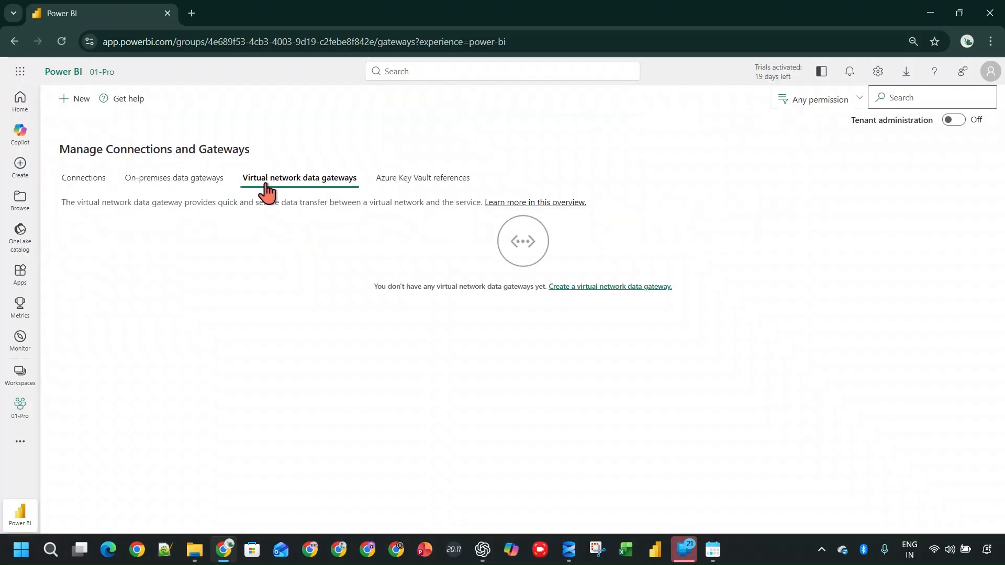
pyautogui.click(65, 181)
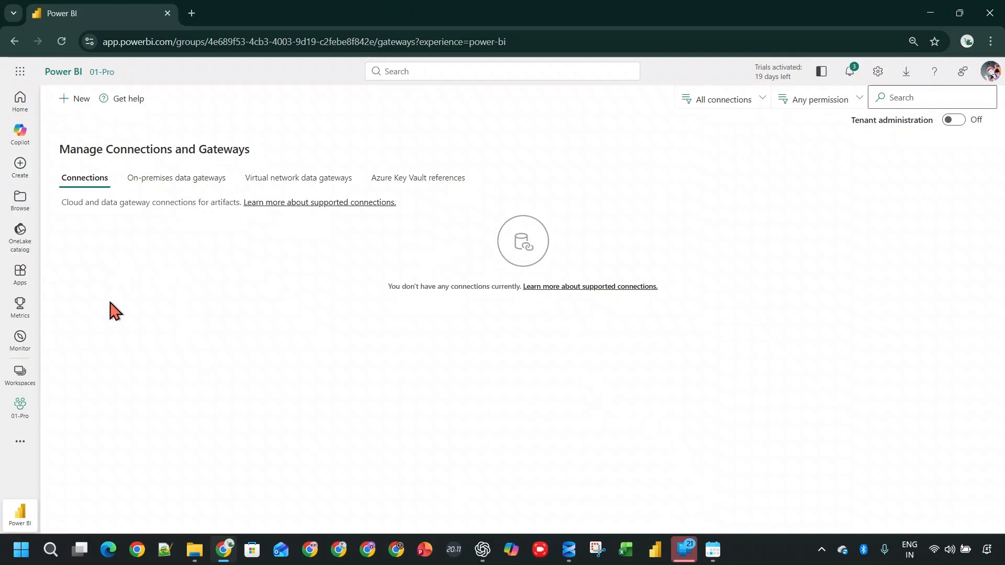
pyautogui.click(21, 373)
pyautogui.click(97, 220)
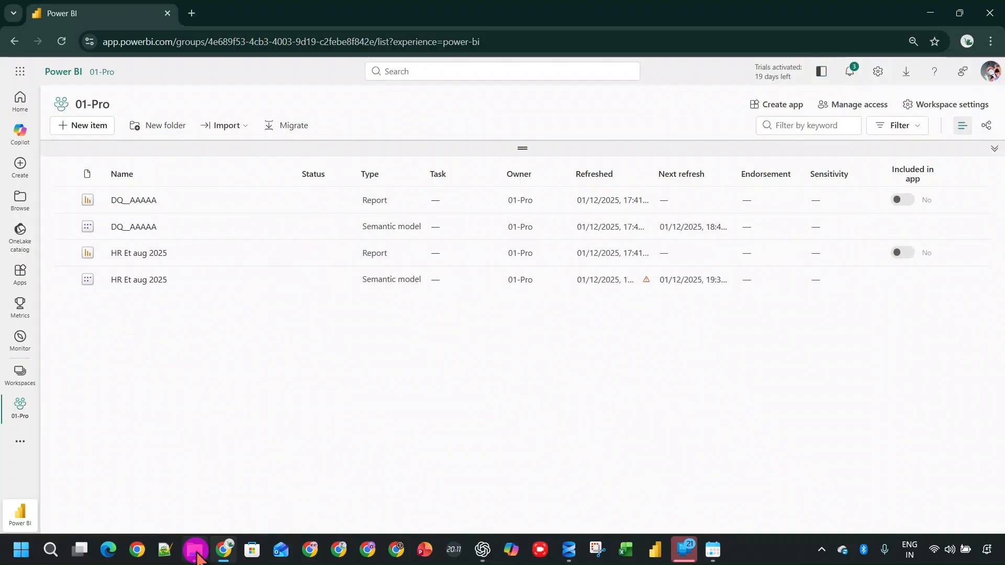
# Launch the GatewayInstall installer from the Downloads folder and close the file window.
pyautogui.click(195, 549)
pyautogui.click(74, 202)
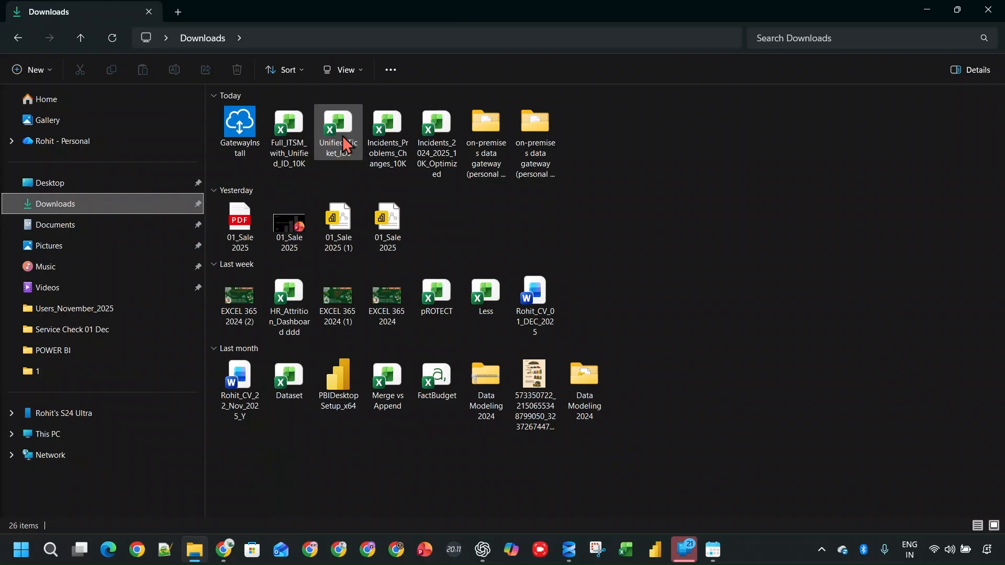
pyautogui.doubleClick(240, 128)
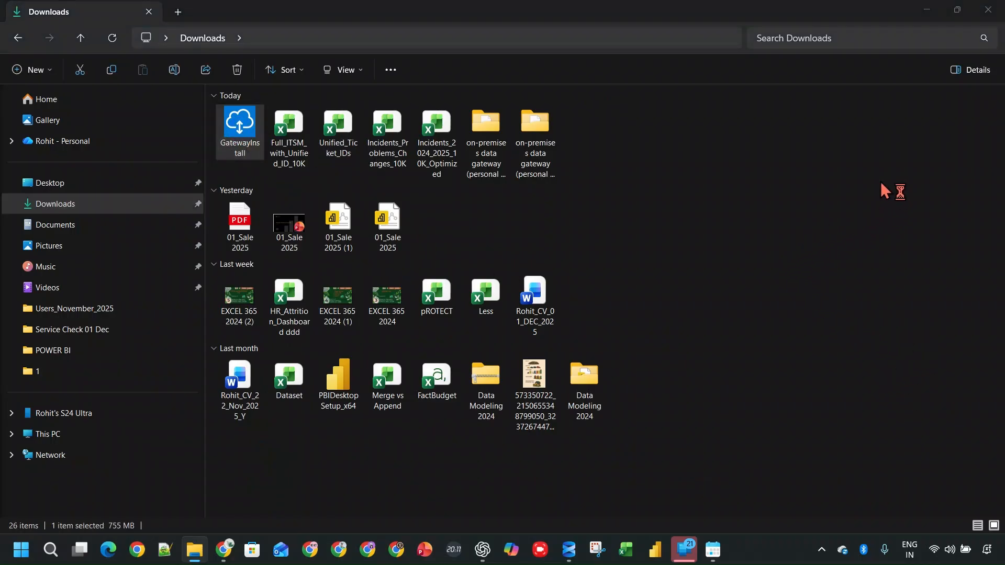
pyautogui.click(984, 11)
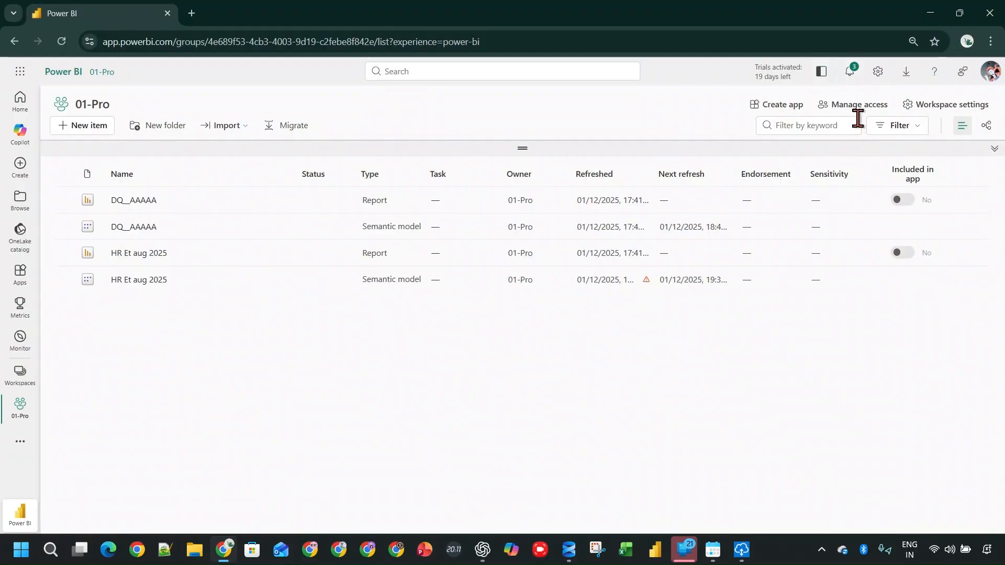
# Clear all Power BI notifications and close the notification list.
pyautogui.click(852, 74)
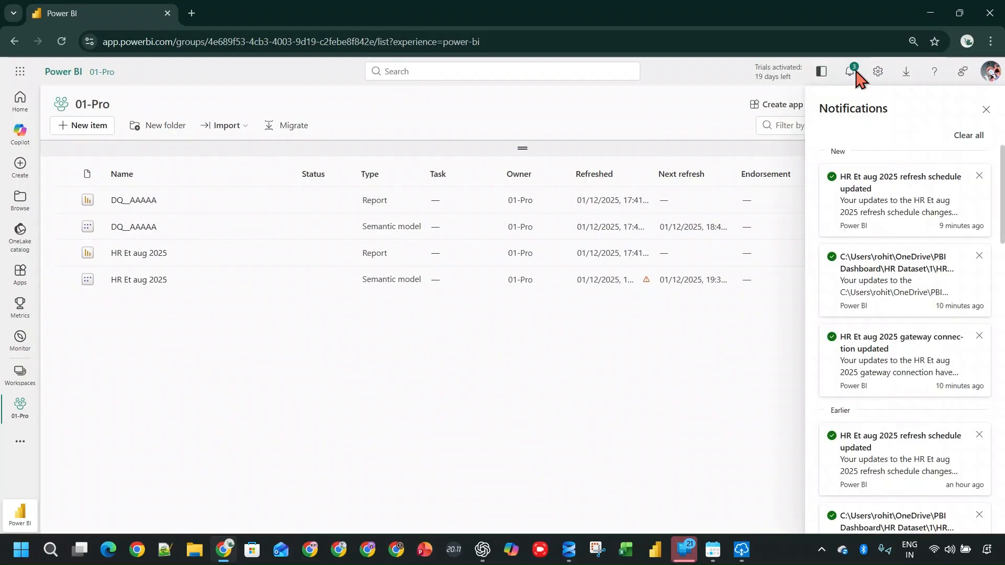
pyautogui.click(969, 135)
pyautogui.click(531, 322)
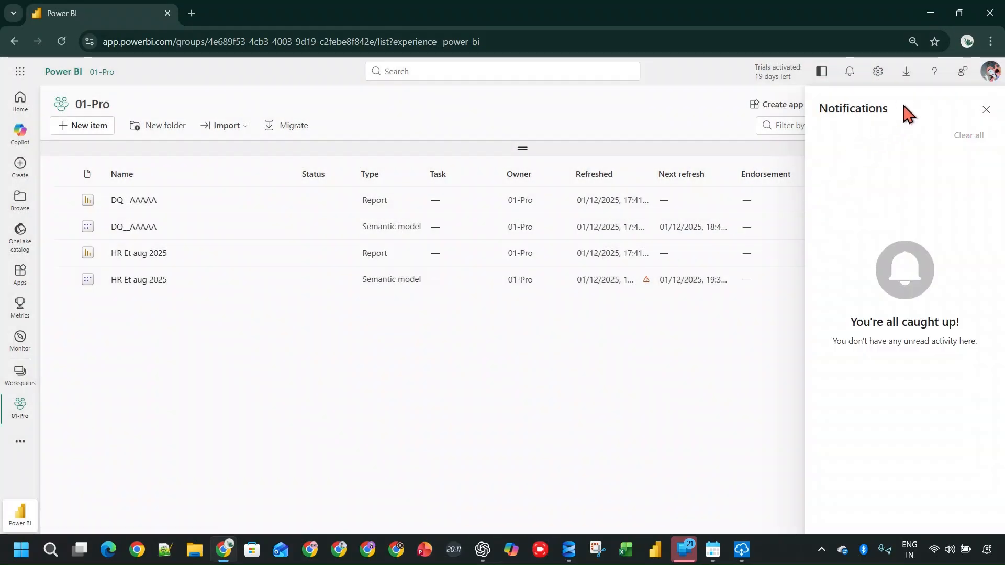
# Accept the terms and install the on-premises data gateway in C:\Program Files\On-premises data gateway, closing the calendar and Phone Link windows.
pyautogui.click(931, 13)
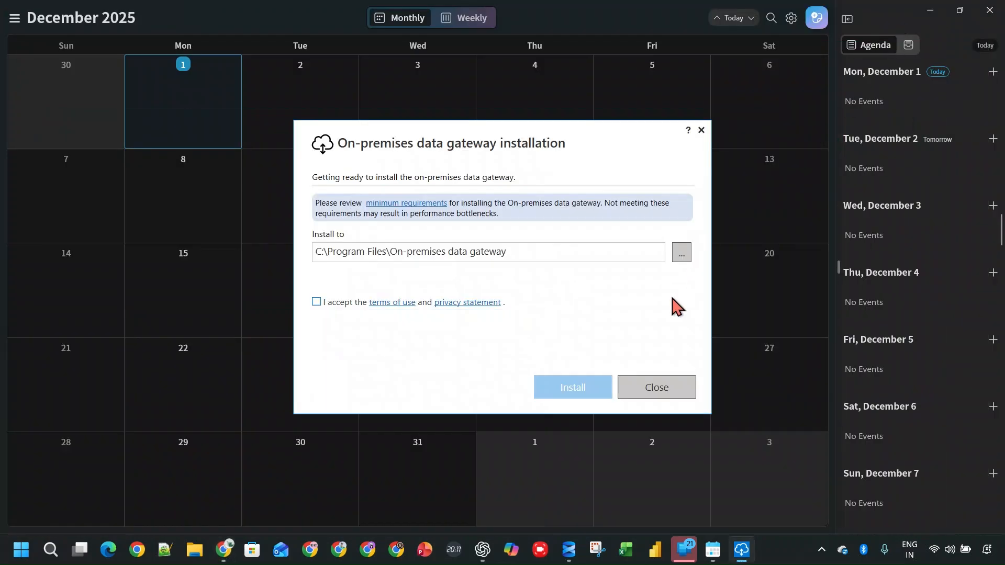
pyautogui.click(989, 10)
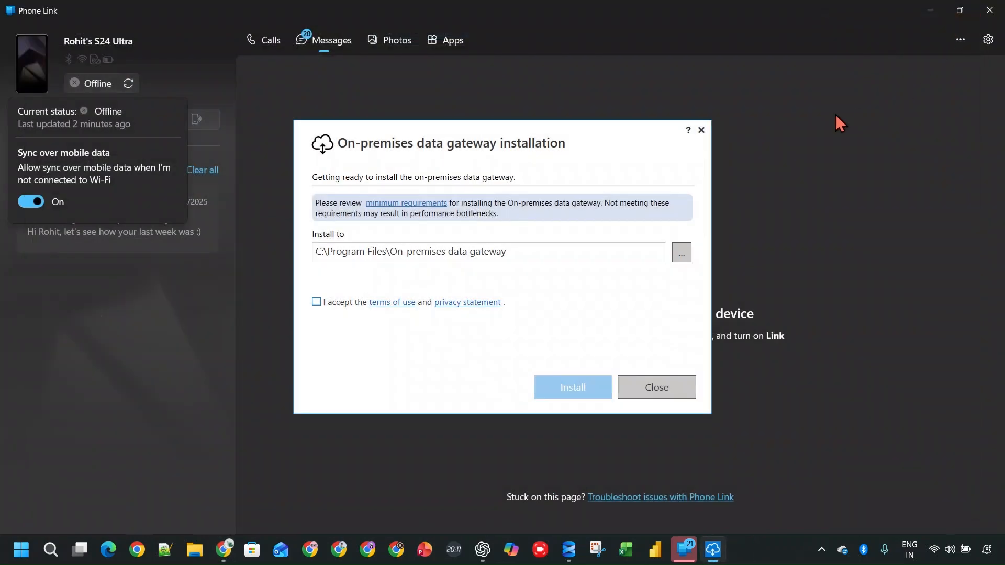
pyautogui.click(335, 304)
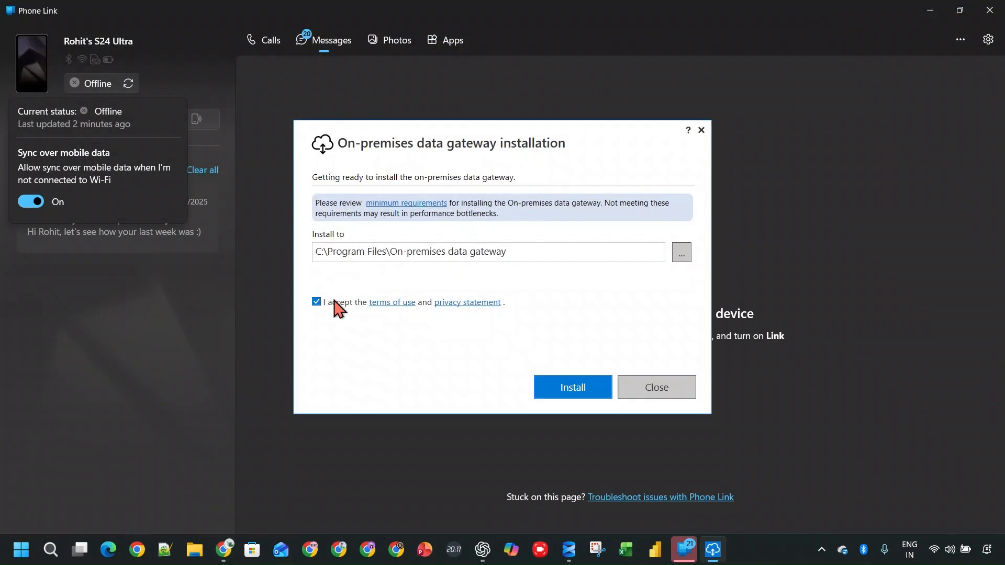
pyautogui.click(564, 388)
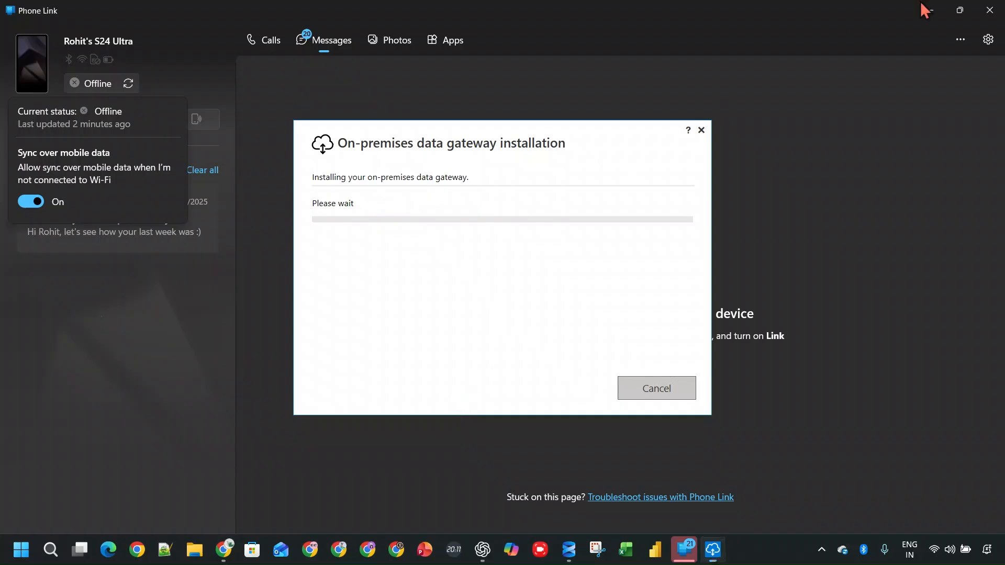
pyautogui.click(990, 10)
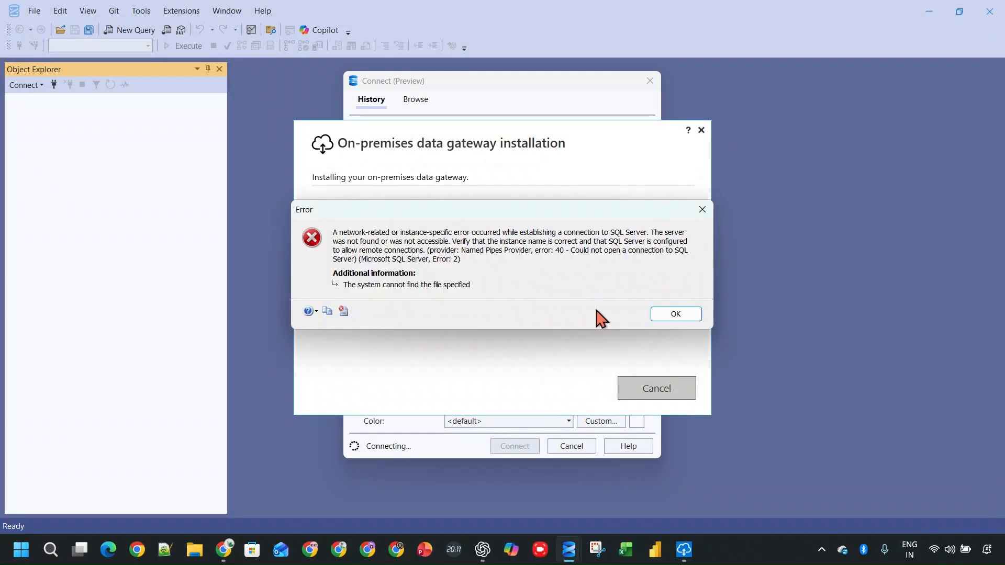
# Dismiss the SQL Server connection error, reconnect to the server with the saved sa login, and close SQL Server Management Studio.
pyautogui.click(666, 313)
pyautogui.click(579, 94)
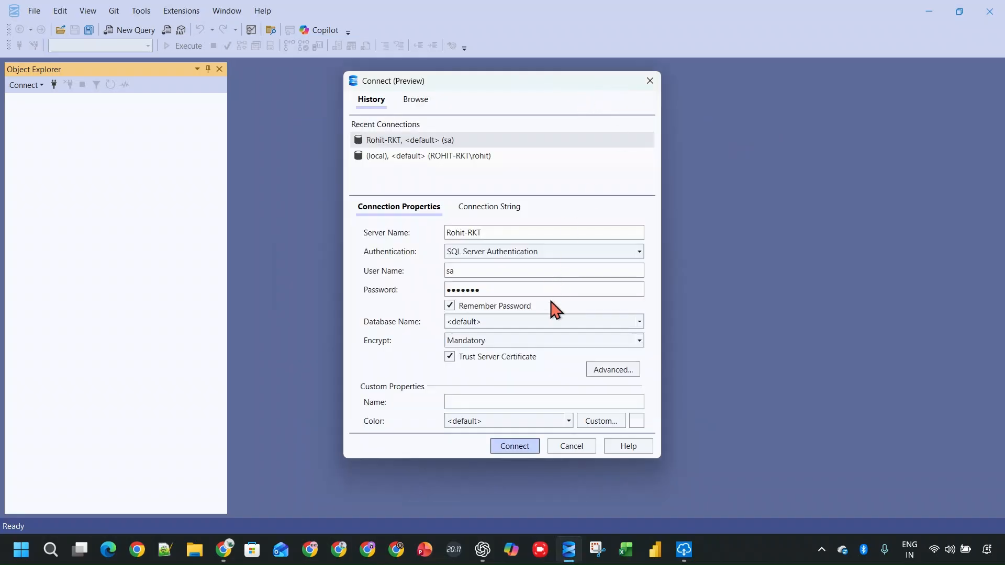
pyautogui.click(513, 447)
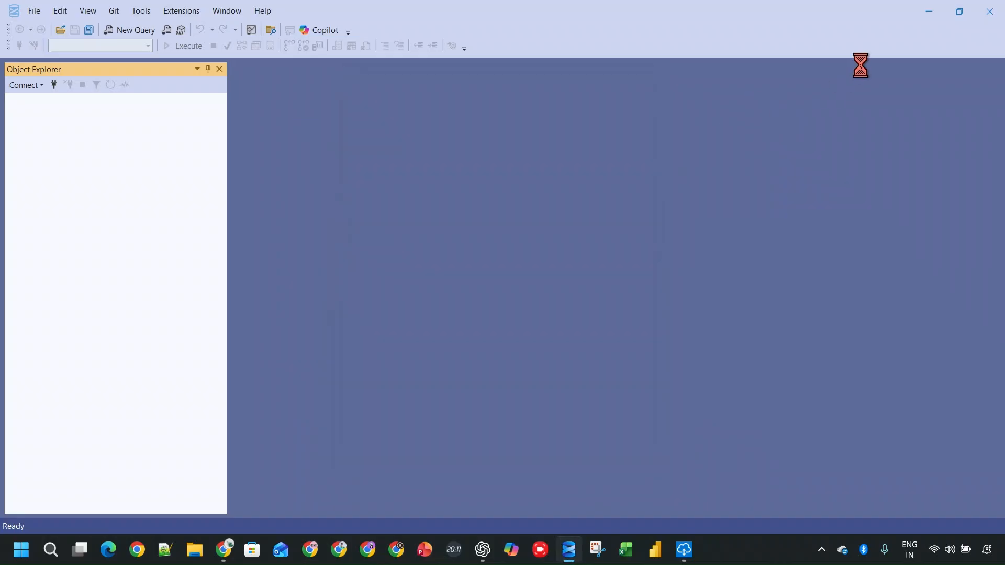
pyautogui.click(684, 549)
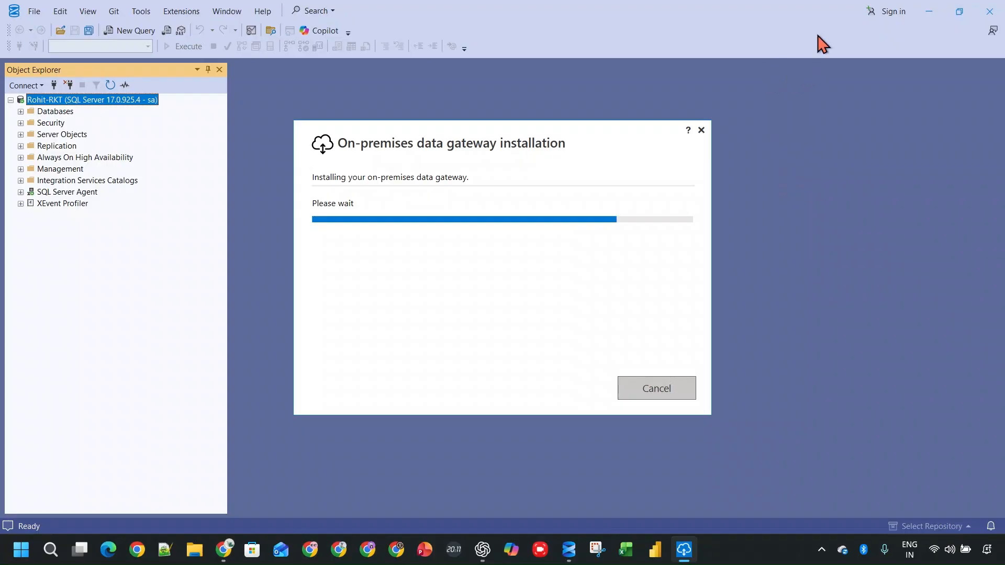
pyautogui.click(982, 10)
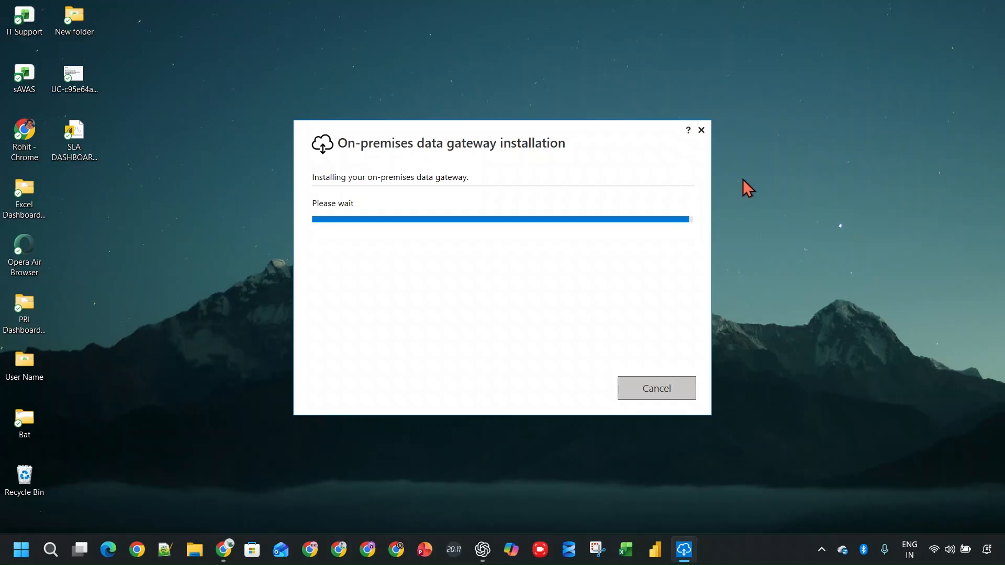
pyautogui.rightClick(743, 180)
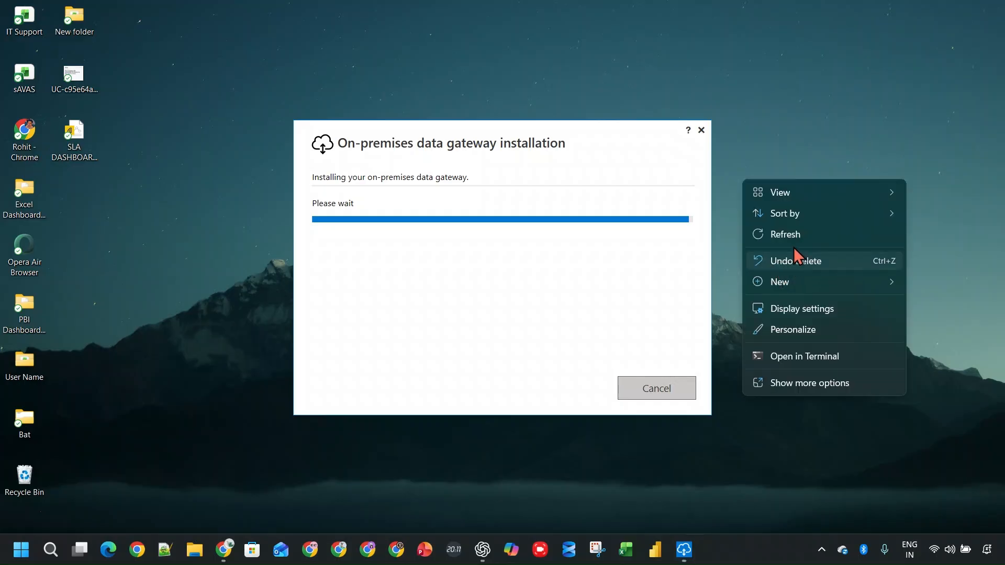
pyautogui.click(795, 241)
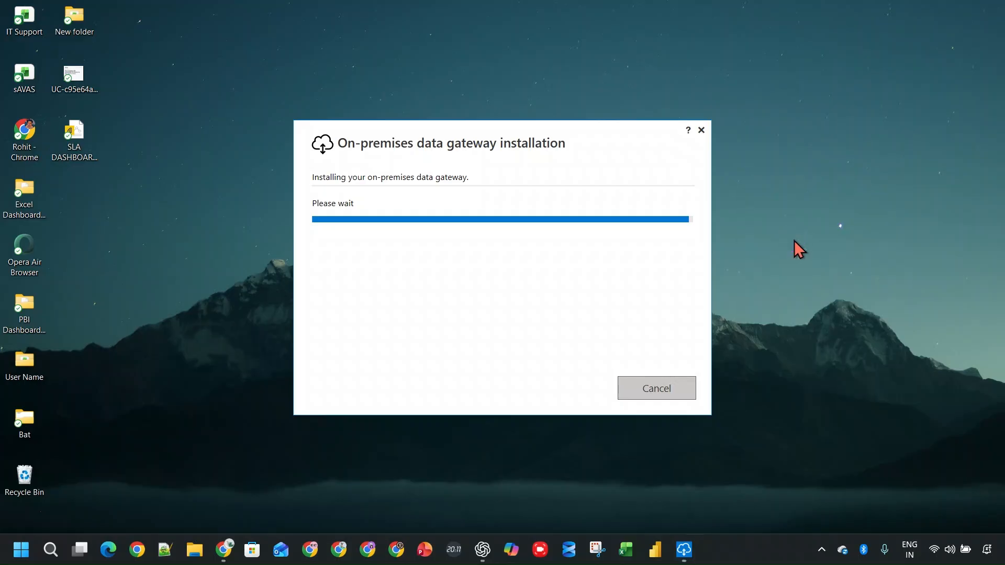
# Check the installed programs in Control Panel for the On-premises data gateway entry, and close the list.
pyautogui.click(11, 554)
pyautogui.write('contr')
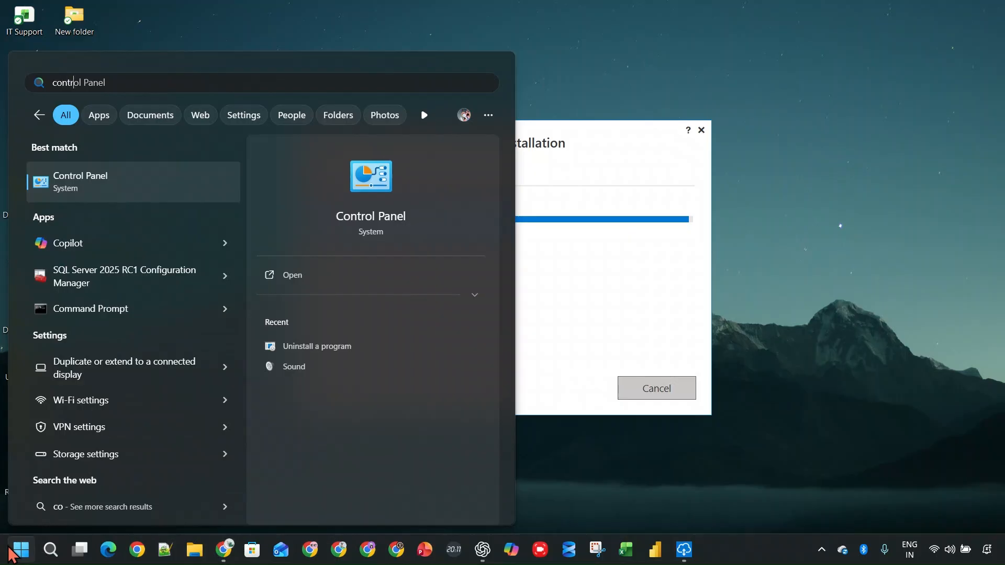
pyautogui.write('ol')
pyautogui.press('Return')
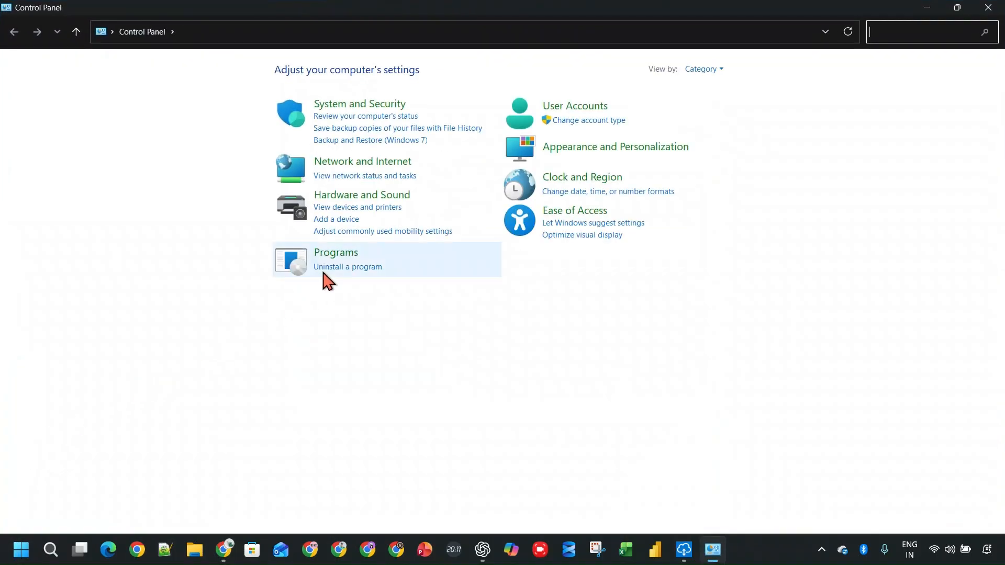
pyautogui.click(323, 269)
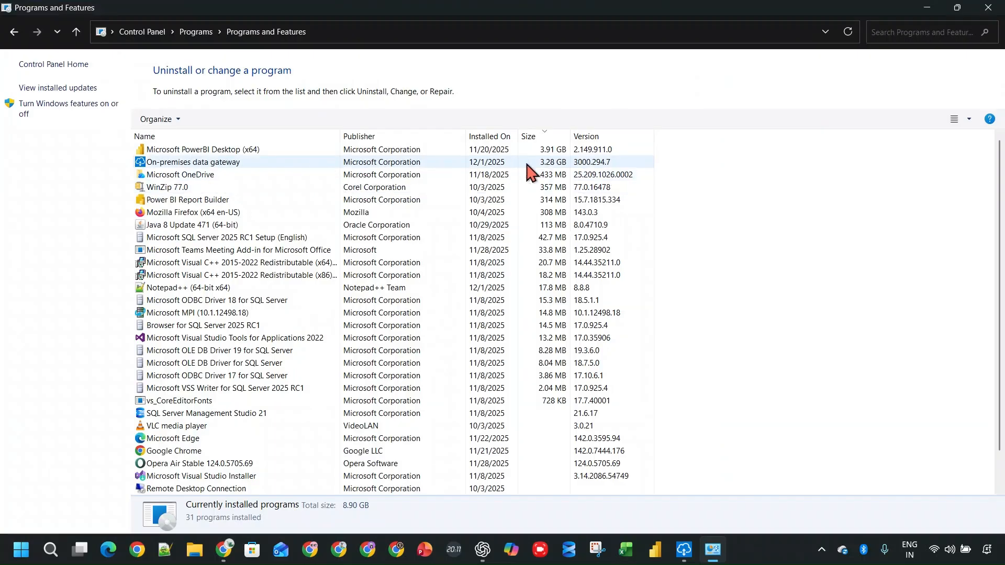
pyautogui.click(988, 7)
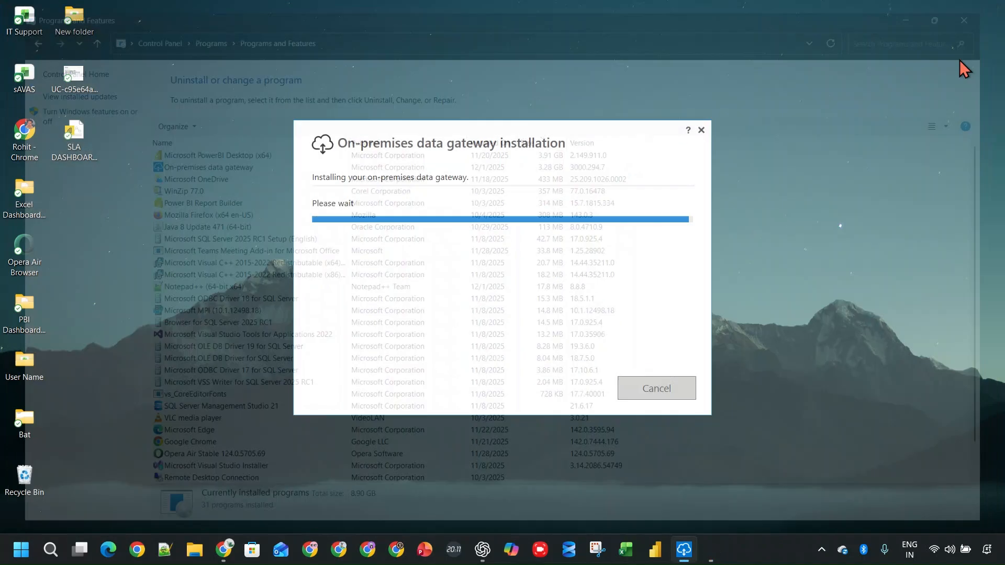
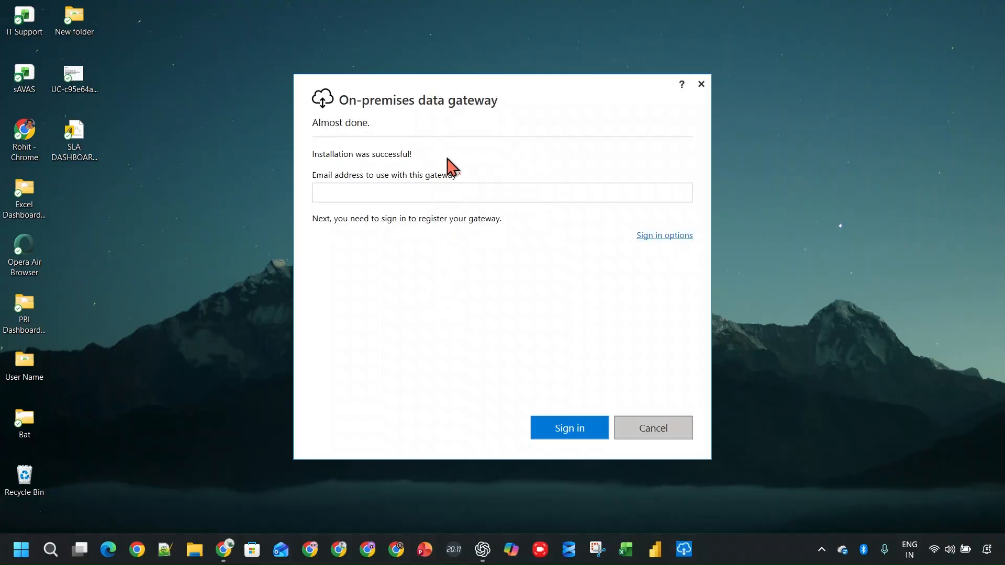
# Open Sticky Notes (new) and copy the account e-mail address from the saved On-premises data gateway note.
pyautogui.click(21, 550)
pyautogui.write('sti')
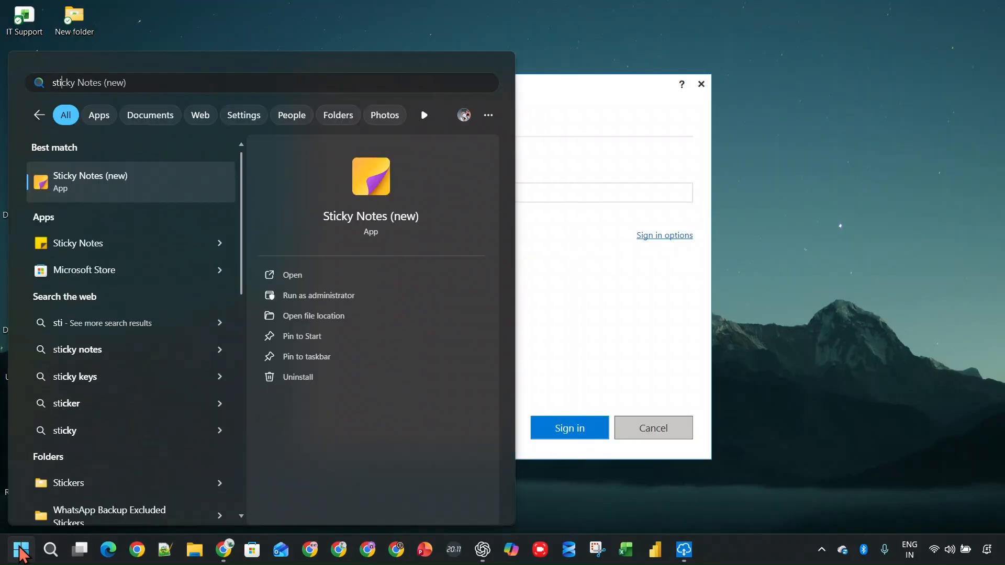
pyautogui.click(172, 181)
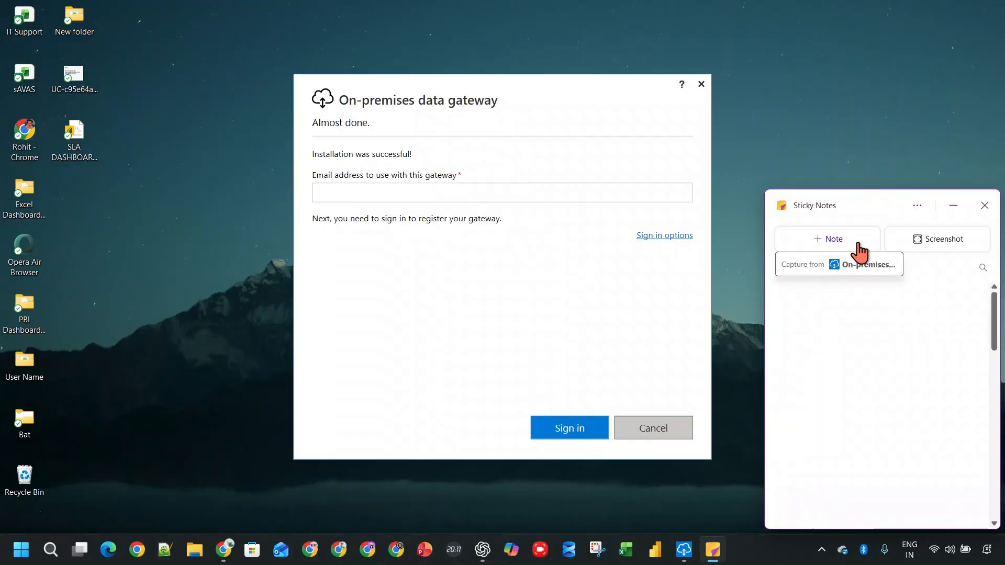
pyautogui.scroll(-4, 881, 355)
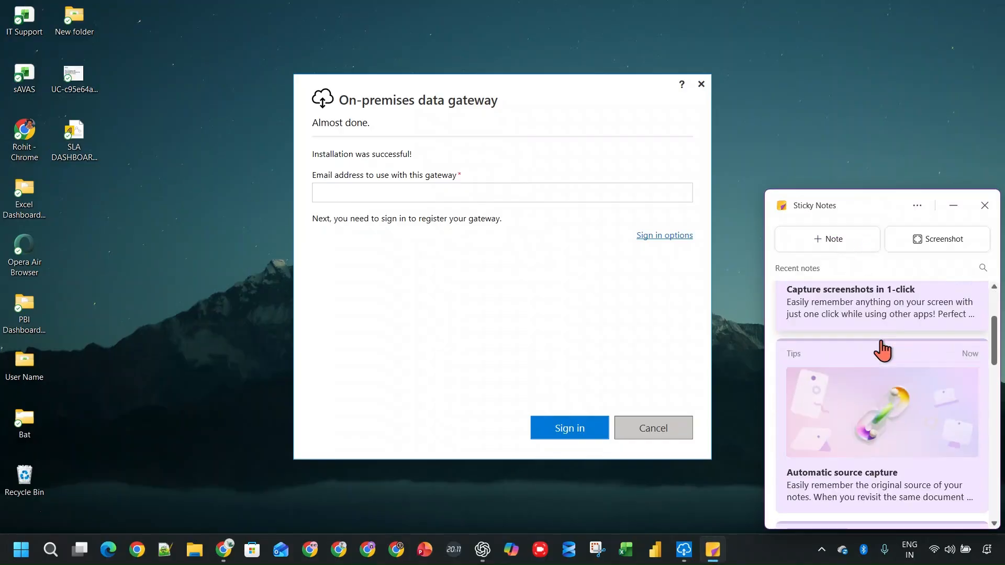
pyautogui.scroll(-3, 883, 350)
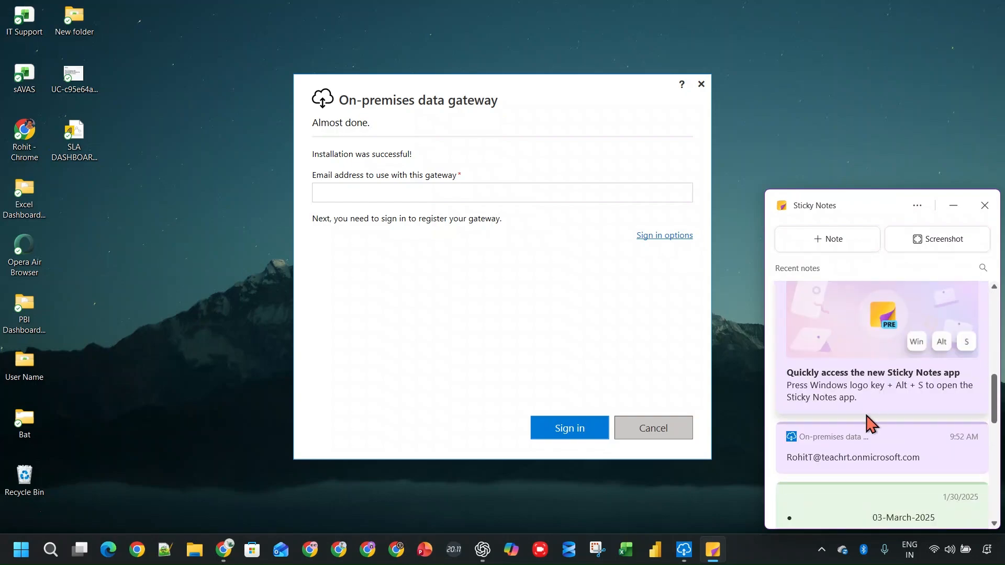
pyautogui.click(864, 451)
pyautogui.tripleClick(861, 459)
pyautogui.hotkey('ctrl', 'c')
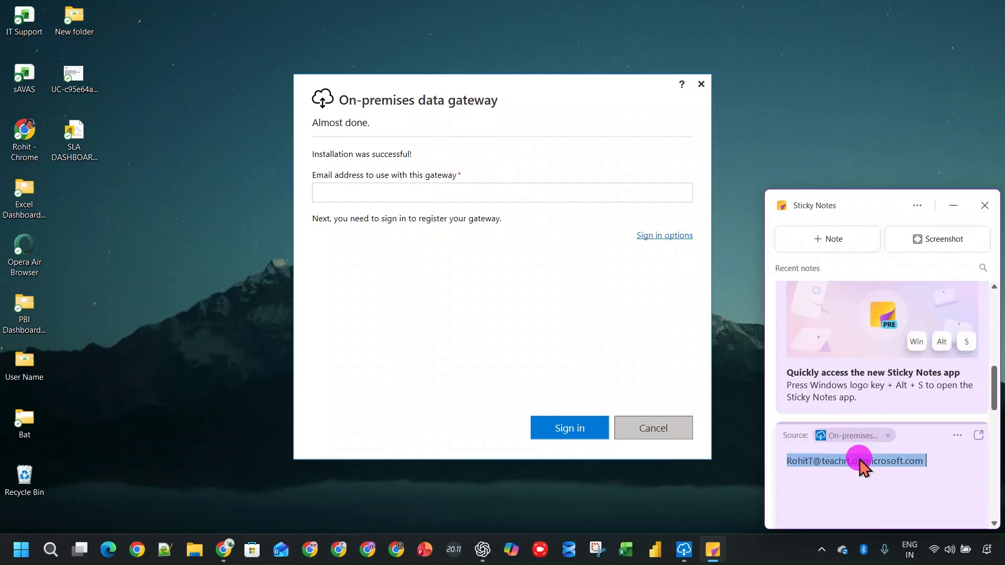
# Sign in to the on-premises data gateway with the copied e-mail and the Windows-connected account, closing Sticky Notes.
pyautogui.click(487, 194)
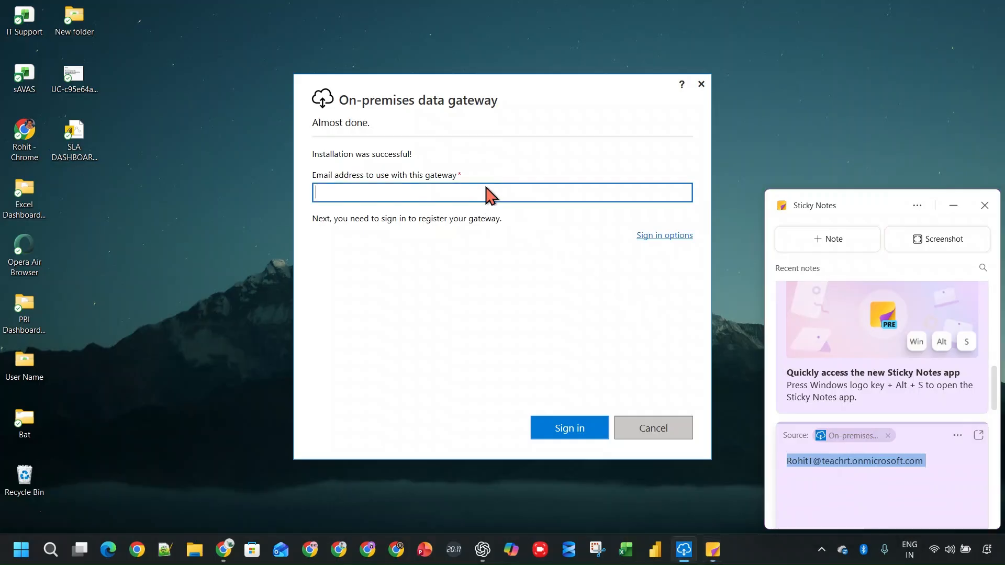
pyautogui.hotkey('ctrl', 'v')
pyautogui.click(585, 425)
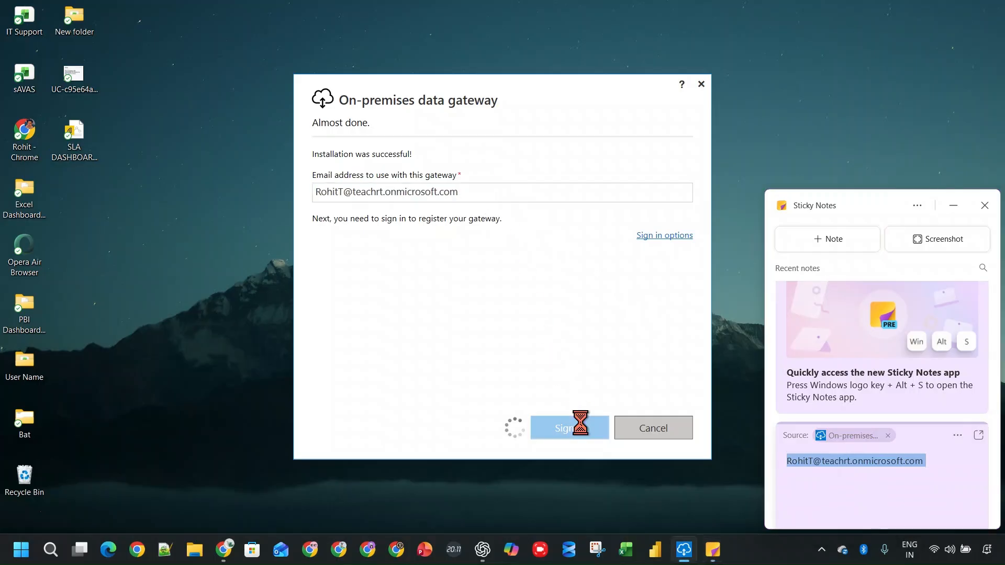
pyautogui.click(984, 206)
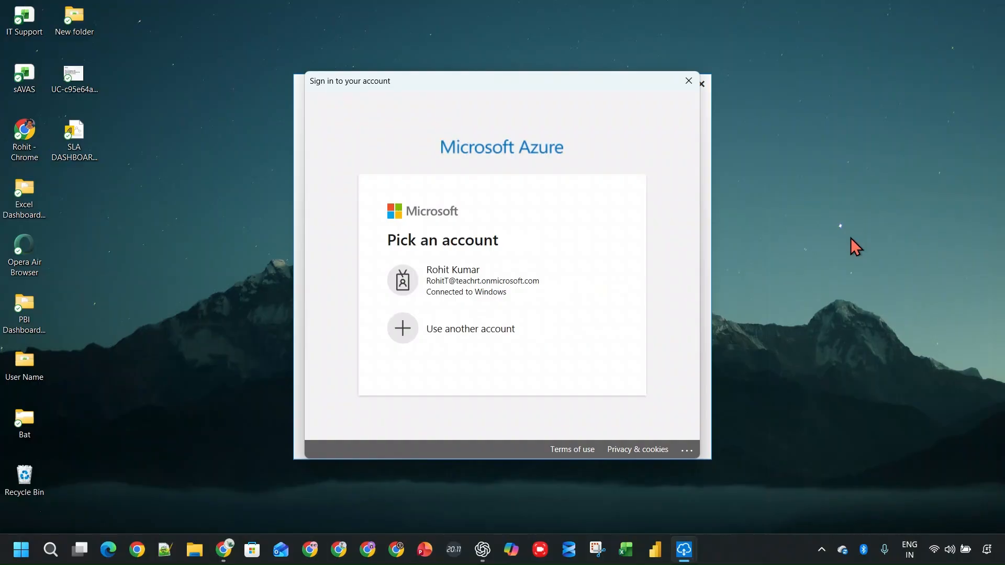
pyautogui.click(495, 277)
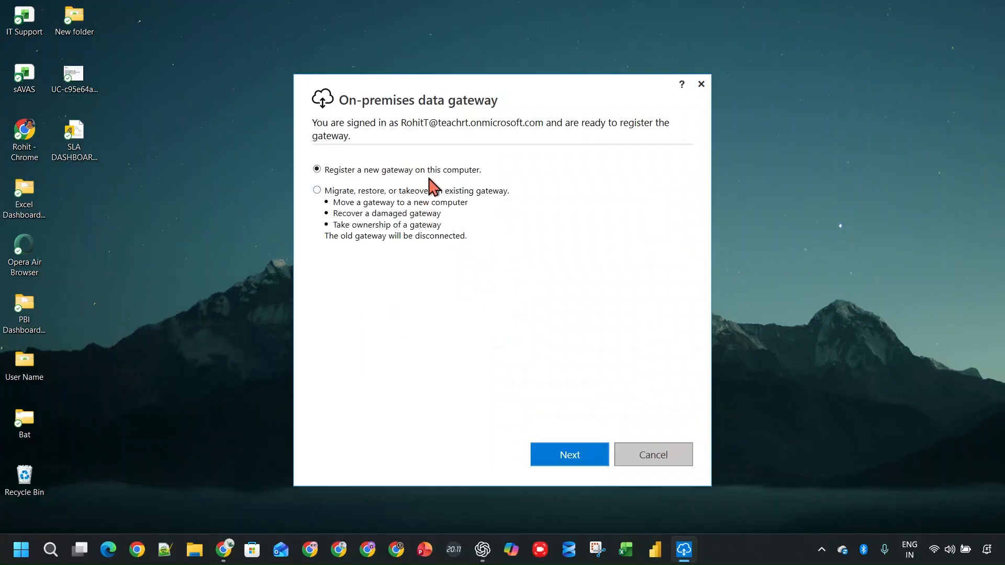
# Proceed with registering a new gateway on this computer and name it RKT2026.
pyautogui.click(583, 440)
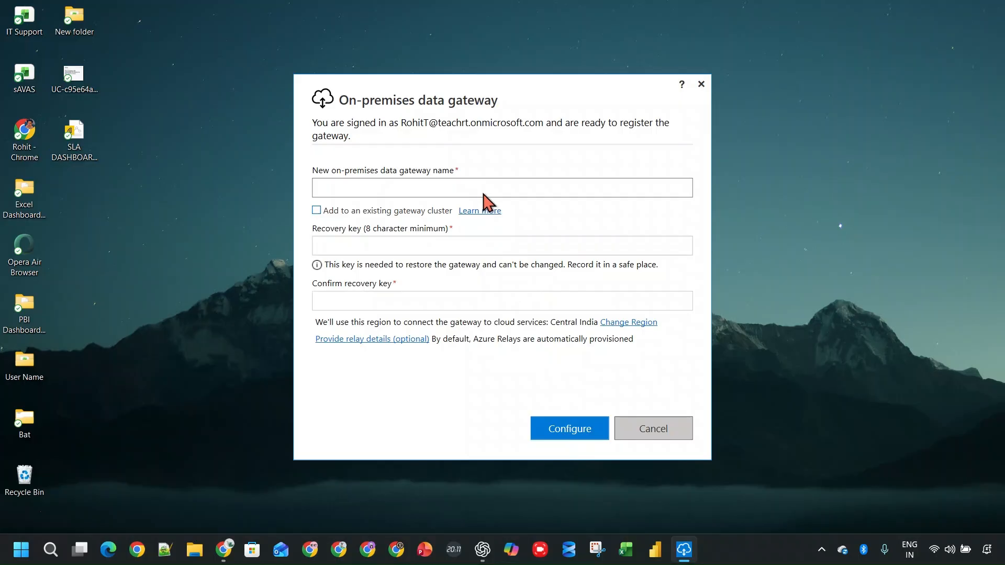
pyautogui.click(484, 189)
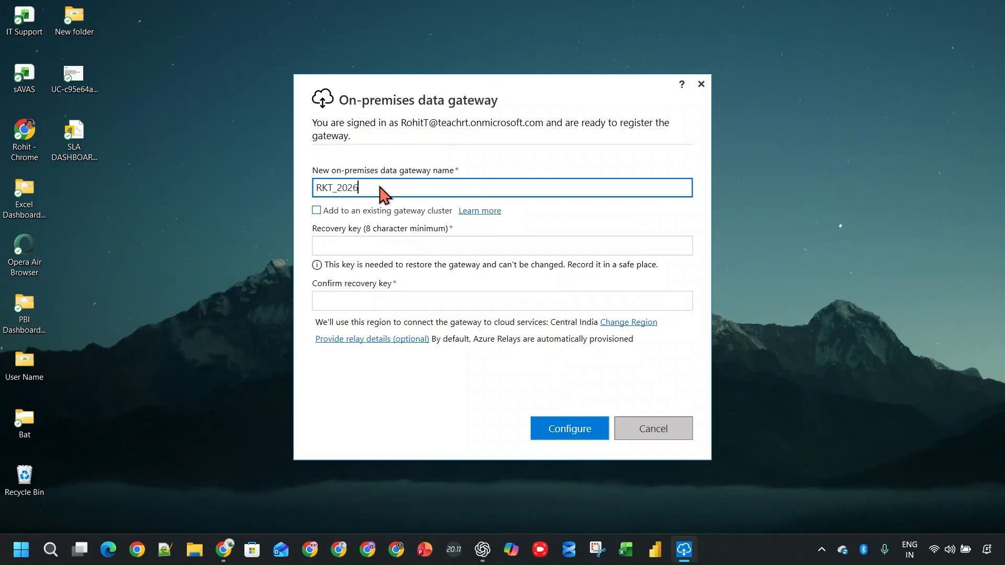
pyautogui.doubleClick(347, 188)
pyautogui.press('Left')
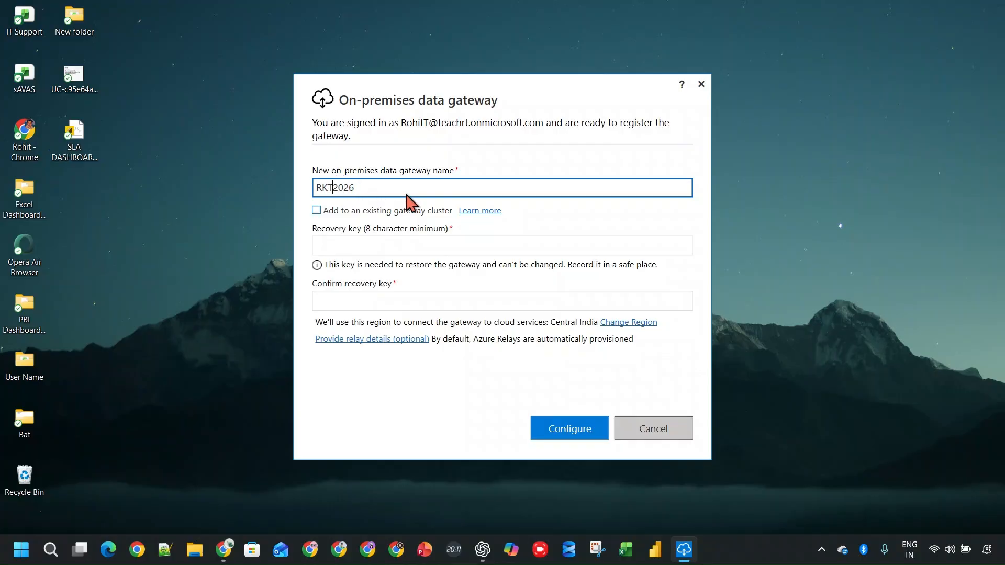
# Enter and confirm the gateway's recovery key, and configure the gateway.
pyautogui.click(410, 250)
pyautogui.write('R')
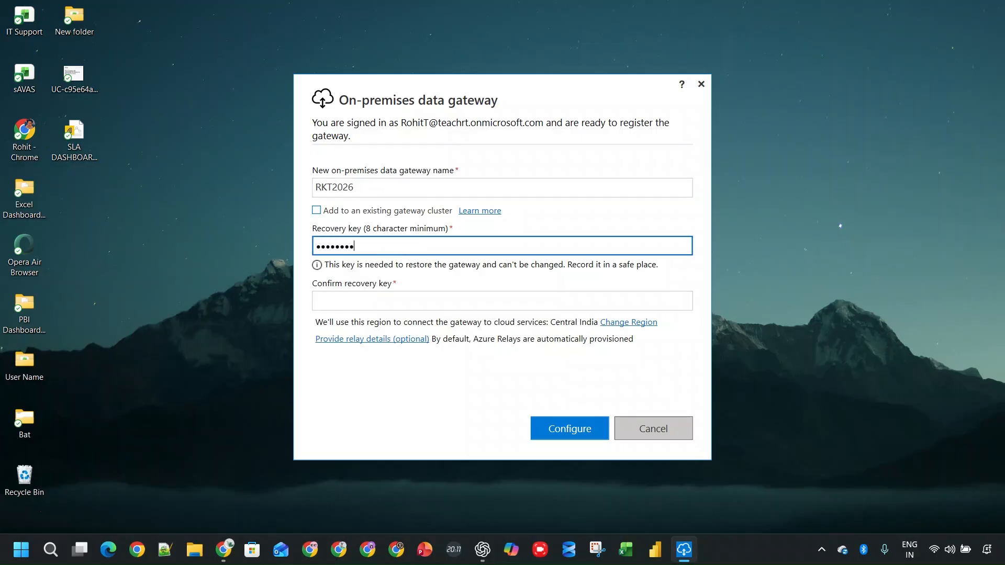
pyautogui.click(410, 296)
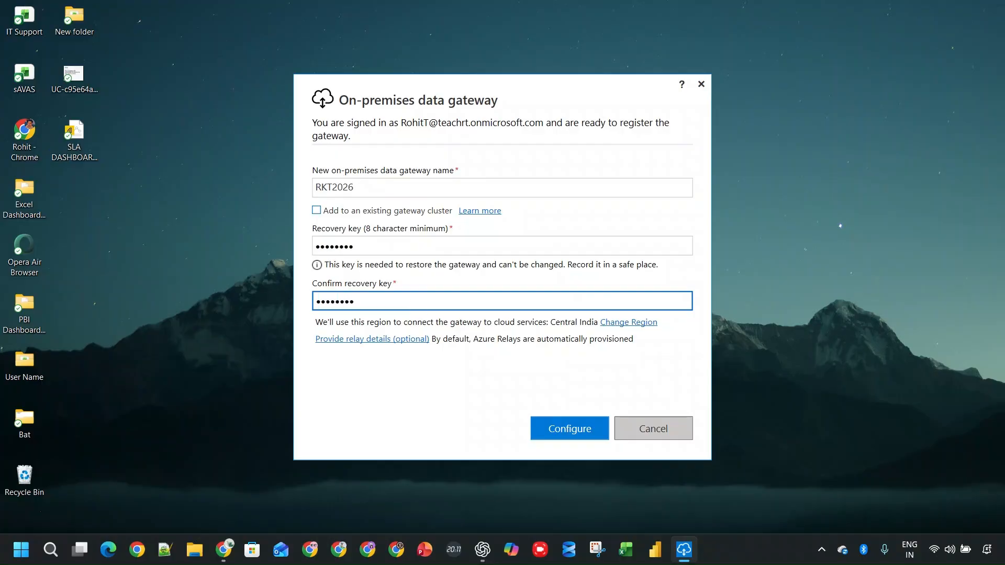
pyautogui.click(547, 426)
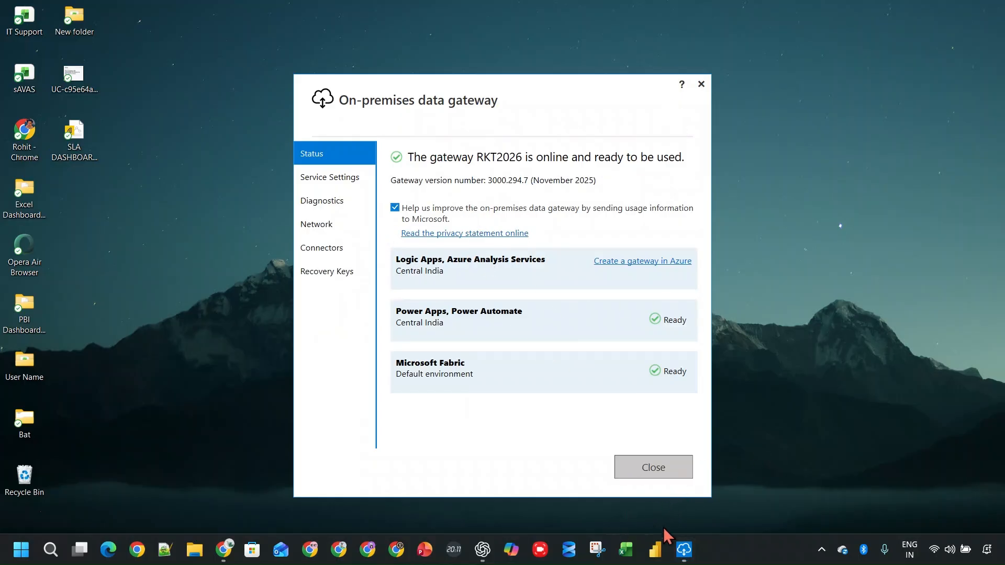
# Switch to Power BI in Chrome, reload the 01-Pro workspace and open the settings of the HR Et aug 2025 semantic model.
pyautogui.click(226, 544)
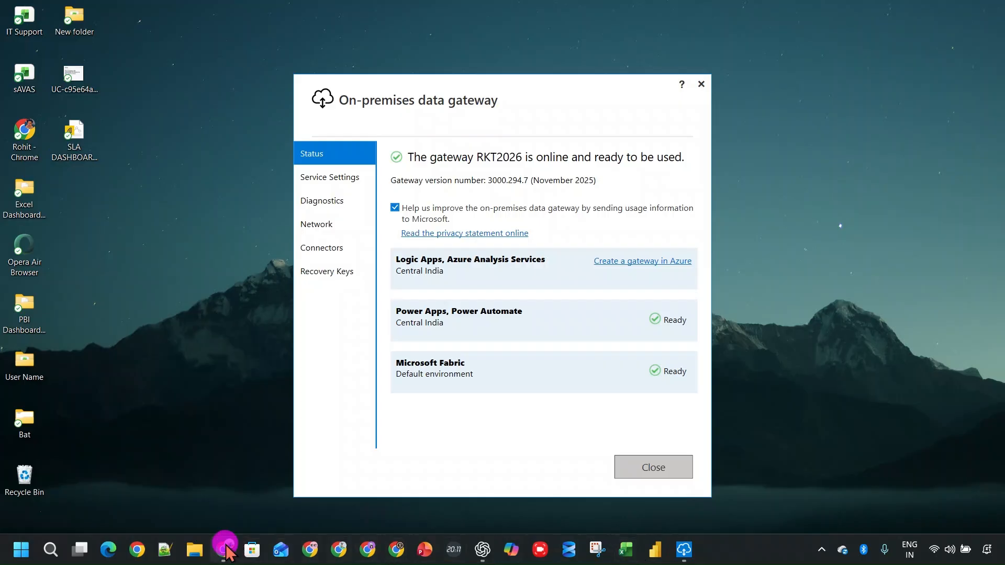
pyautogui.click(61, 41)
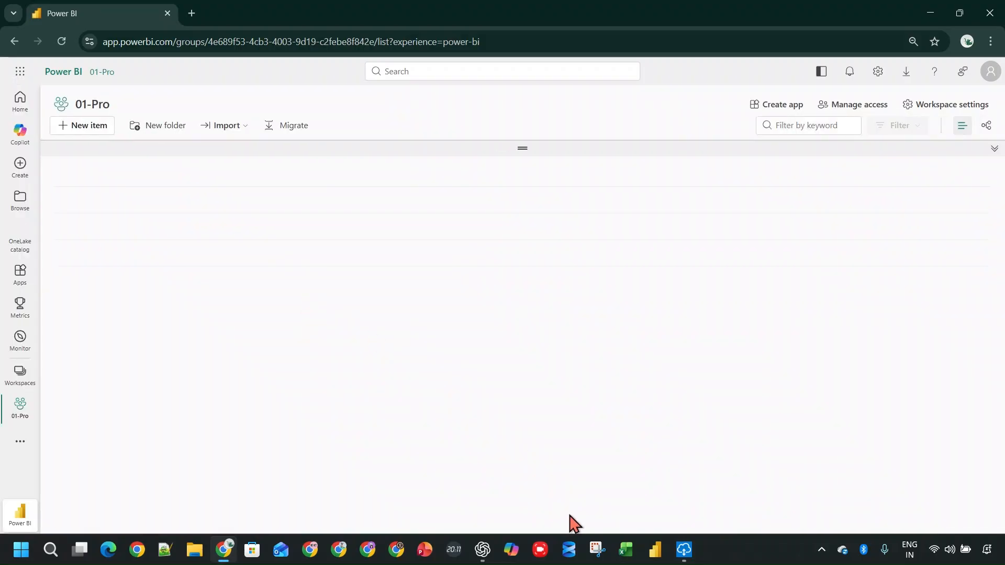
pyautogui.click(569, 549)
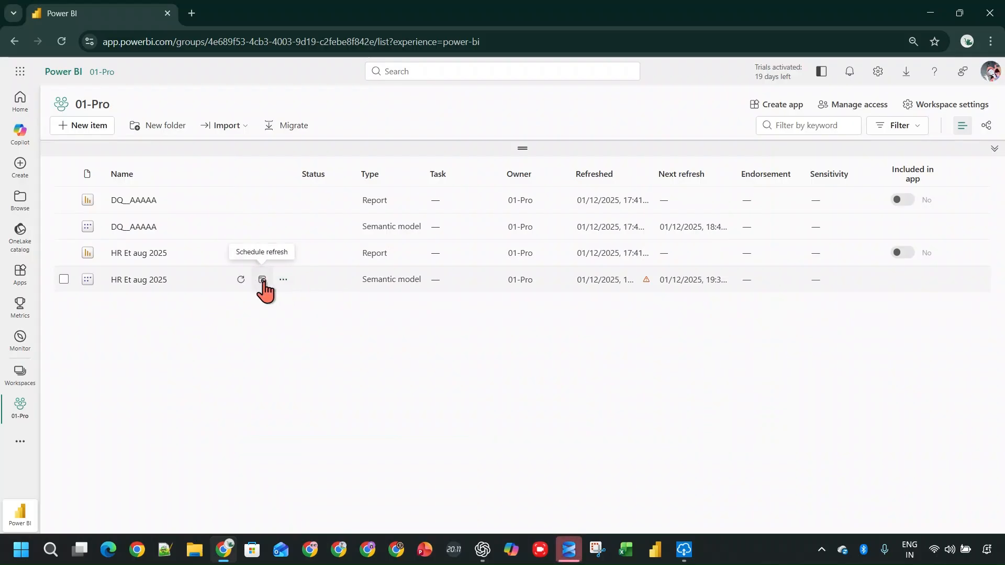
pyautogui.click(283, 279)
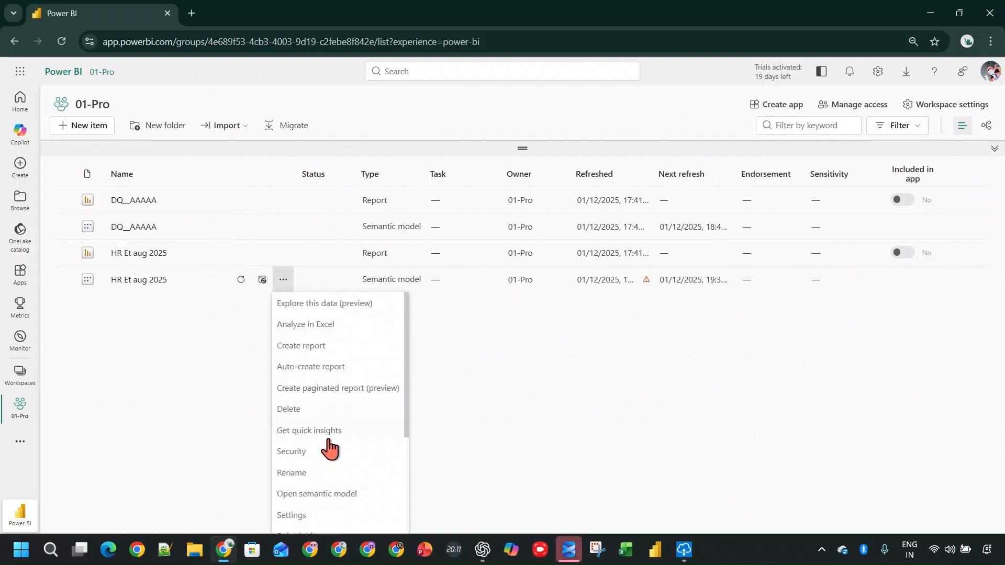
pyautogui.click(316, 515)
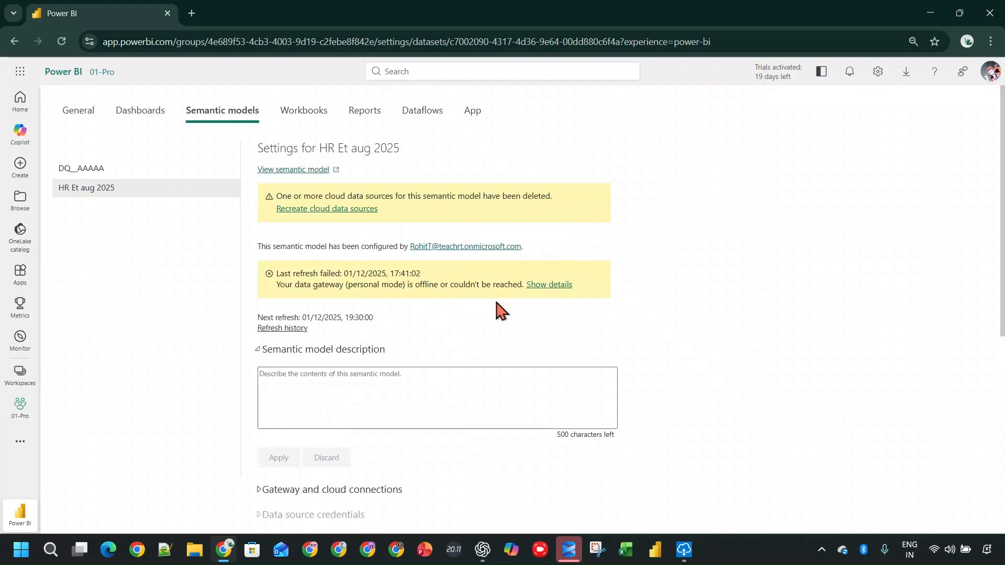
# Remove the personal gateway from the gateway connections of the HR Et aug 2025 semantic model.
pyautogui.scroll(-3, 527, 298)
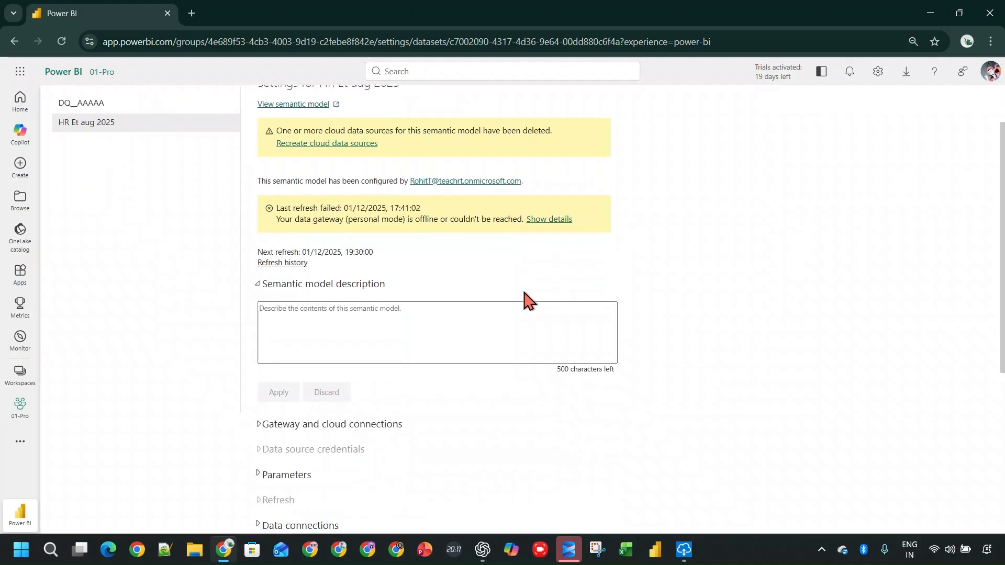
pyautogui.click(304, 293)
pyautogui.scroll(-2, 494, 341)
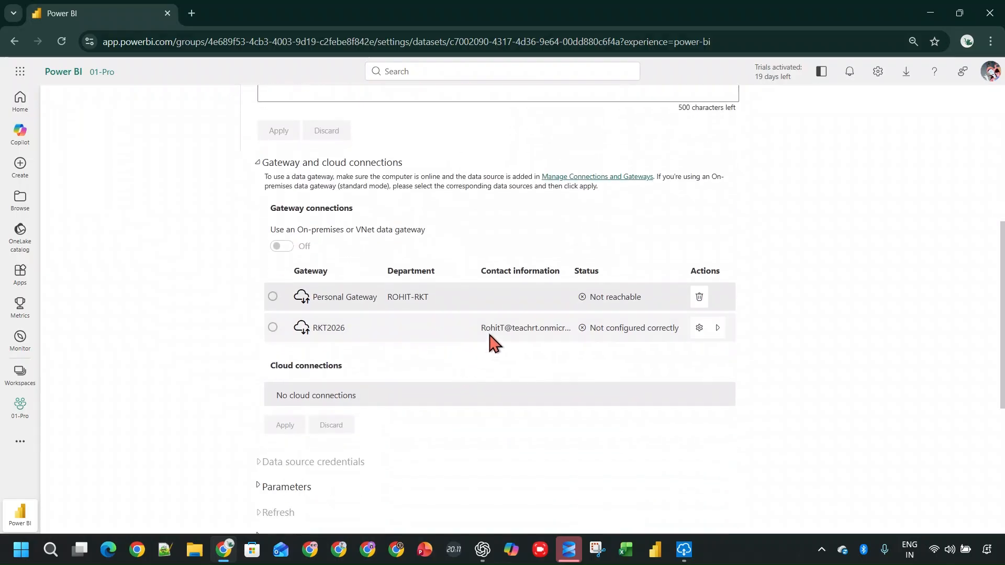
pyautogui.click(699, 297)
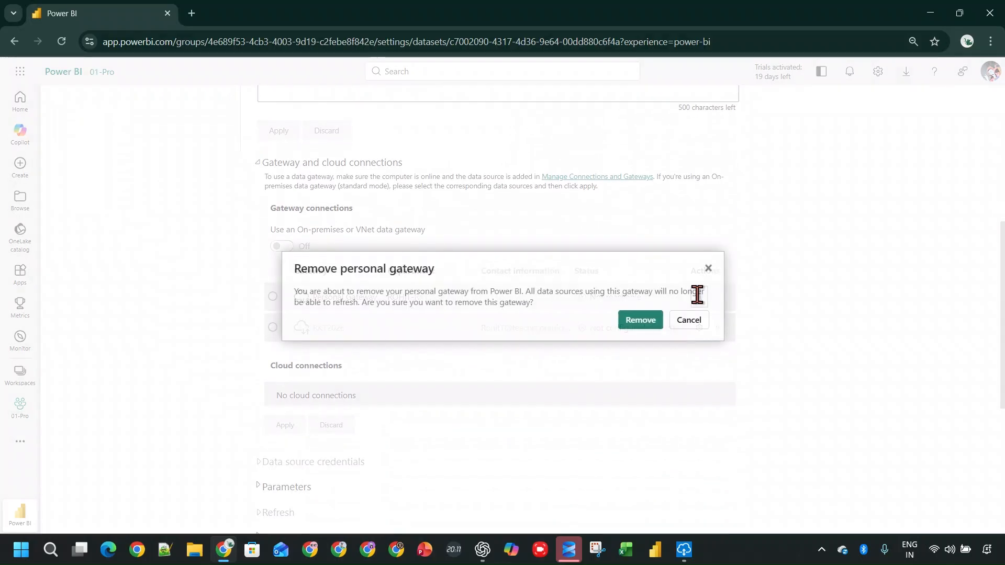
pyautogui.click(648, 321)
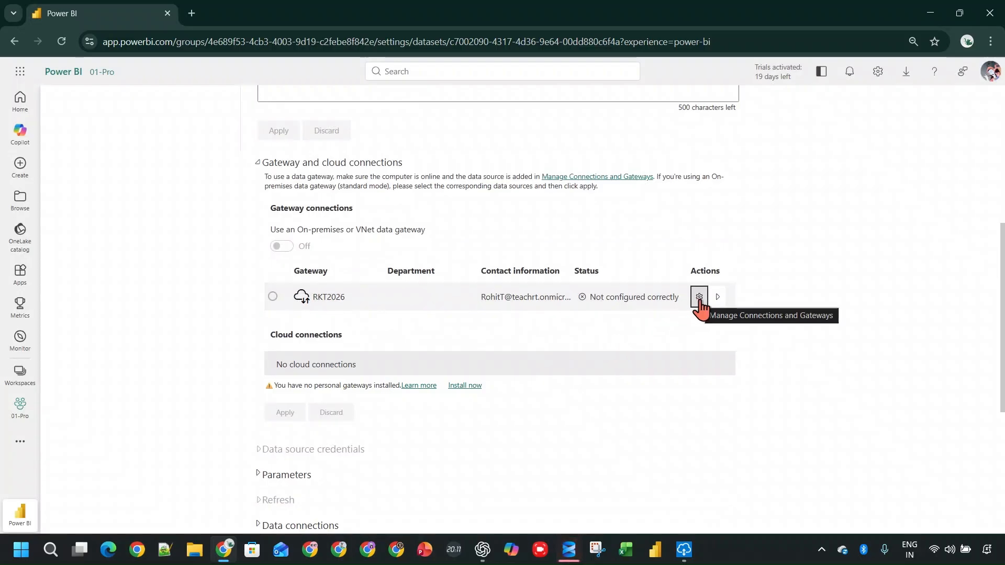
# Add the HR dataset file source to the RKT2026 gateway as a new connection named LocalFile.
pyautogui.click(715, 305)
pyautogui.click(630, 345)
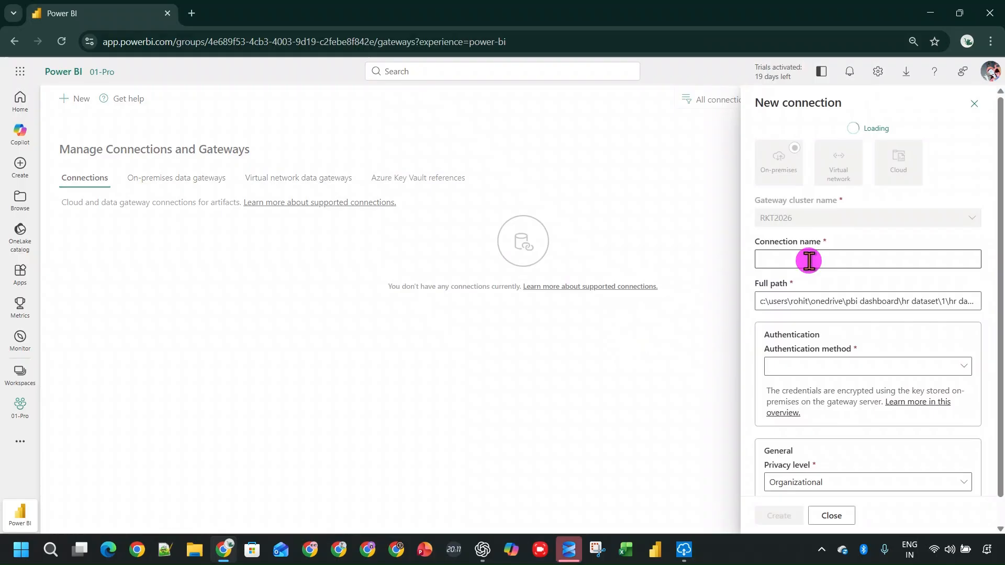
pyautogui.click(808, 260)
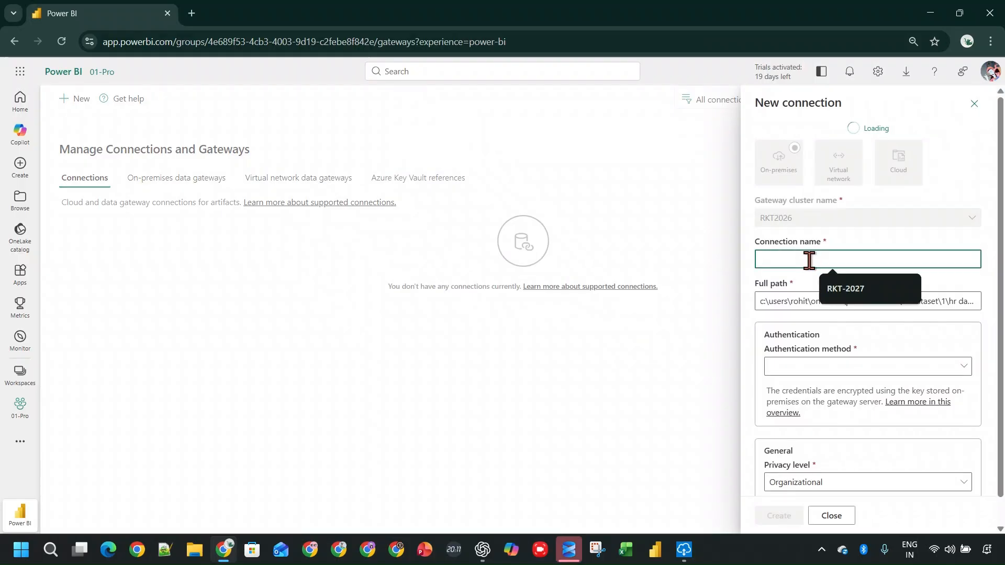
pyautogui.write('LOcal')
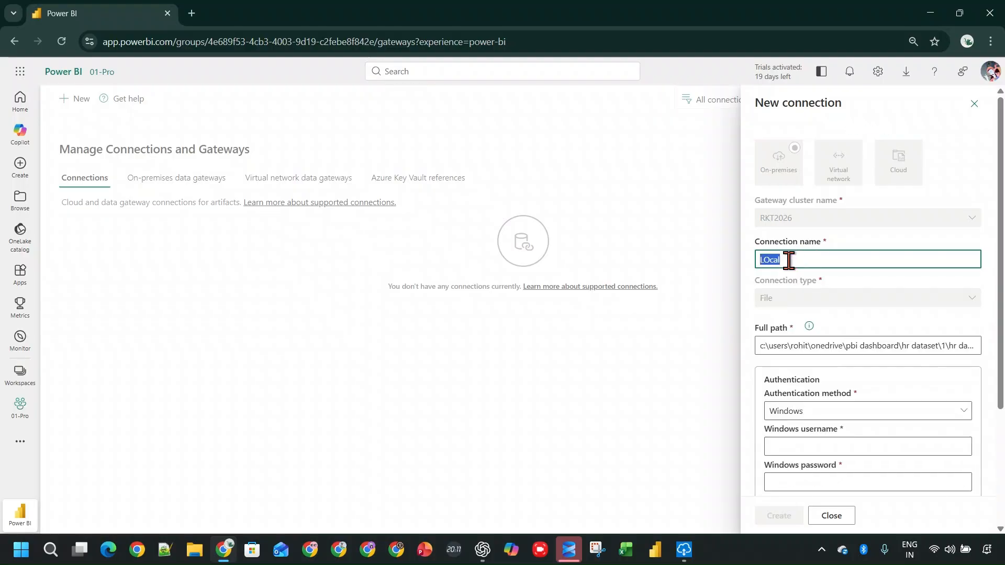
pyautogui.write('oca')
# Skip the connection test, set the privacy level to None and create the file connection.
pyautogui.scroll(-3, 844, 297)
pyautogui.click(796, 350)
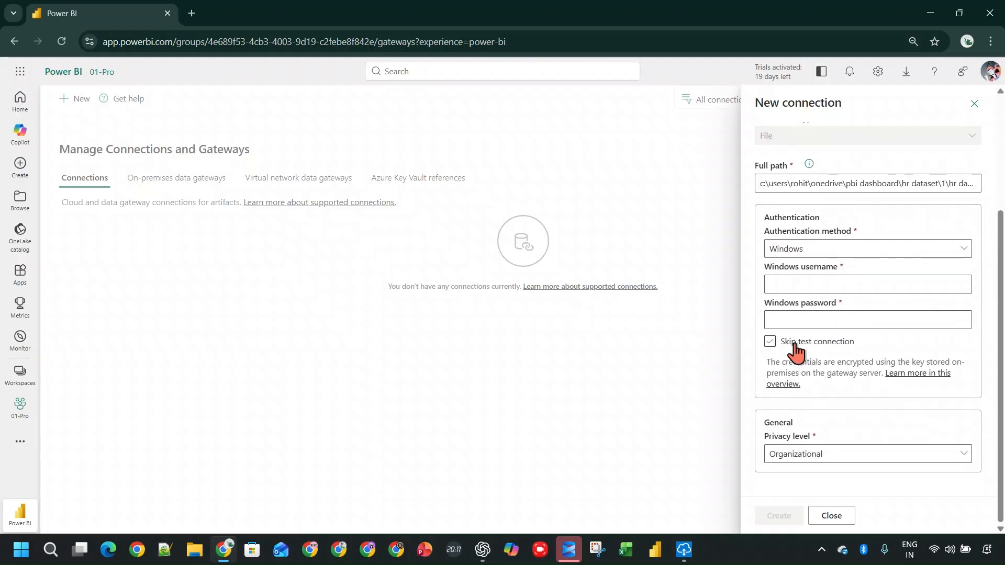
pyautogui.click(796, 349)
pyautogui.click(832, 455)
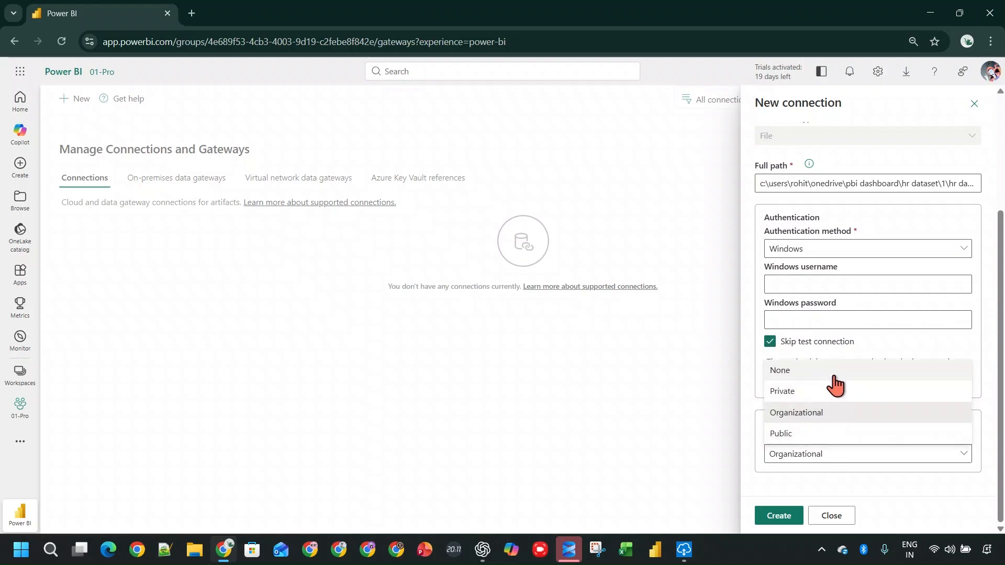
pyautogui.click(832, 375)
pyautogui.click(790, 518)
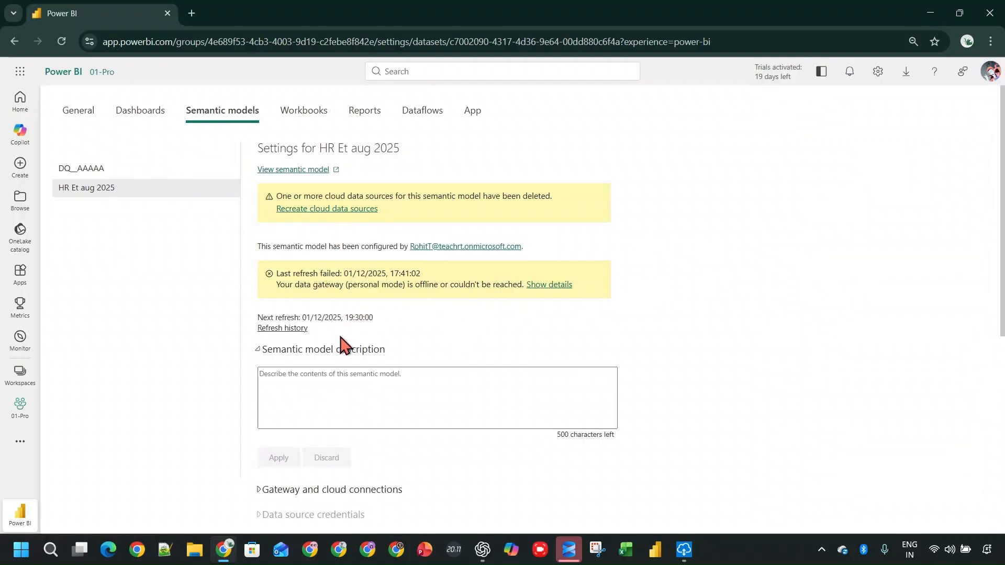
# Reload the HR Et aug 2025 settings, map its file data source to LocalFile on the RKT2026 gateway and apply.
pyautogui.click(62, 42)
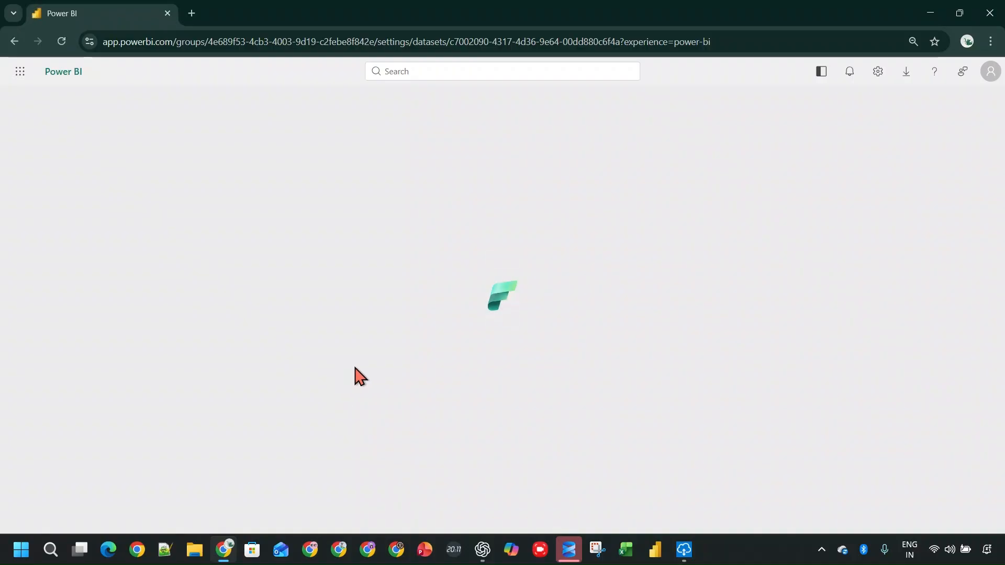
pyautogui.scroll(-1, 293, 419)
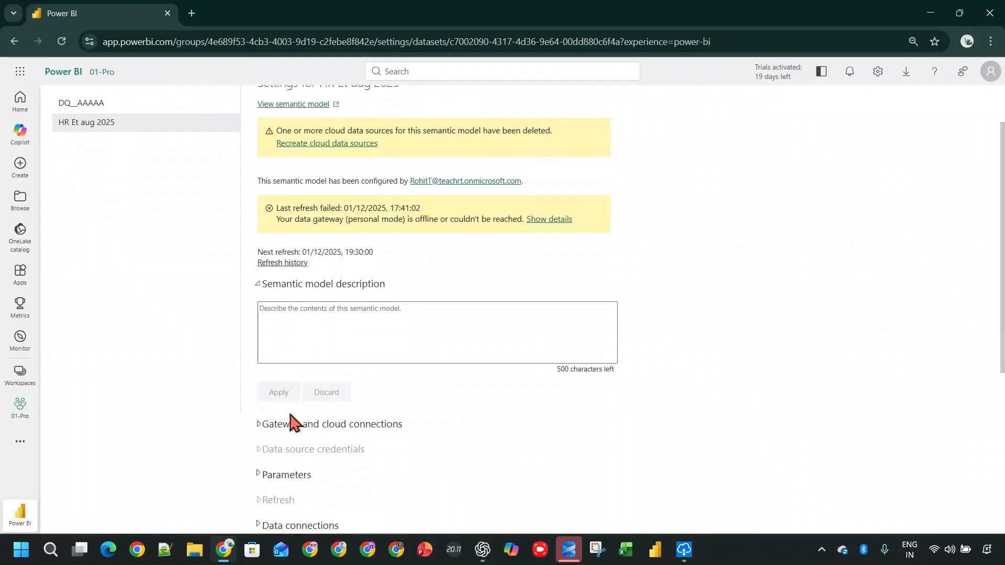
pyautogui.click(292, 423)
pyautogui.scroll(-5, 502, 357)
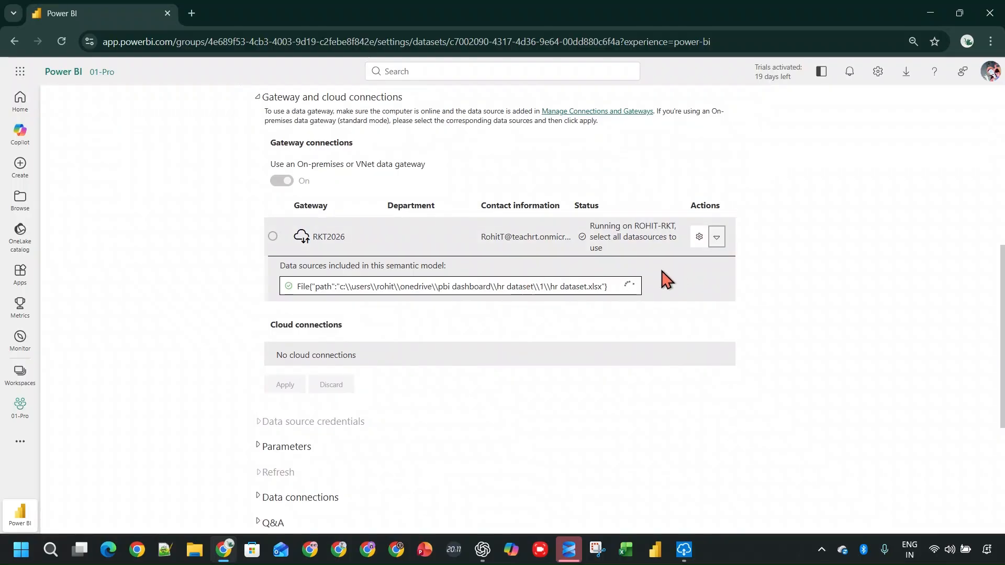
pyautogui.click(623, 291)
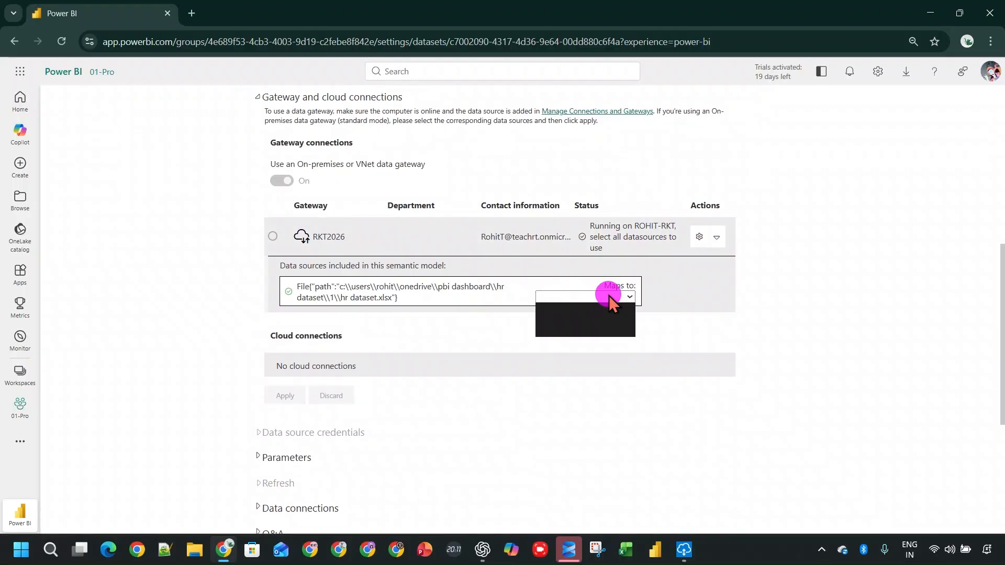
pyautogui.click(608, 313)
pyautogui.click(306, 385)
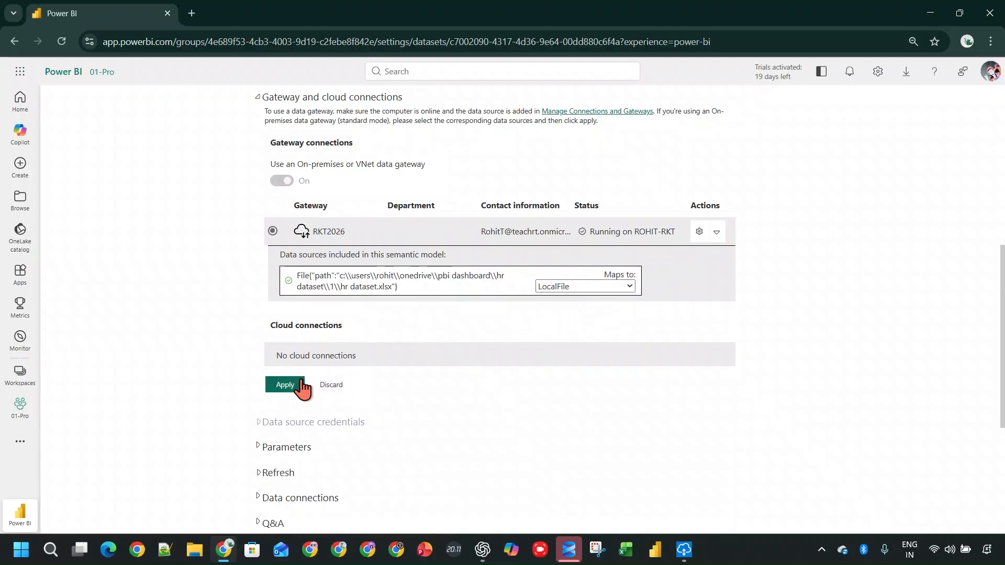
pyautogui.scroll(-1, 456, 395)
pyautogui.scroll(2, 460, 393)
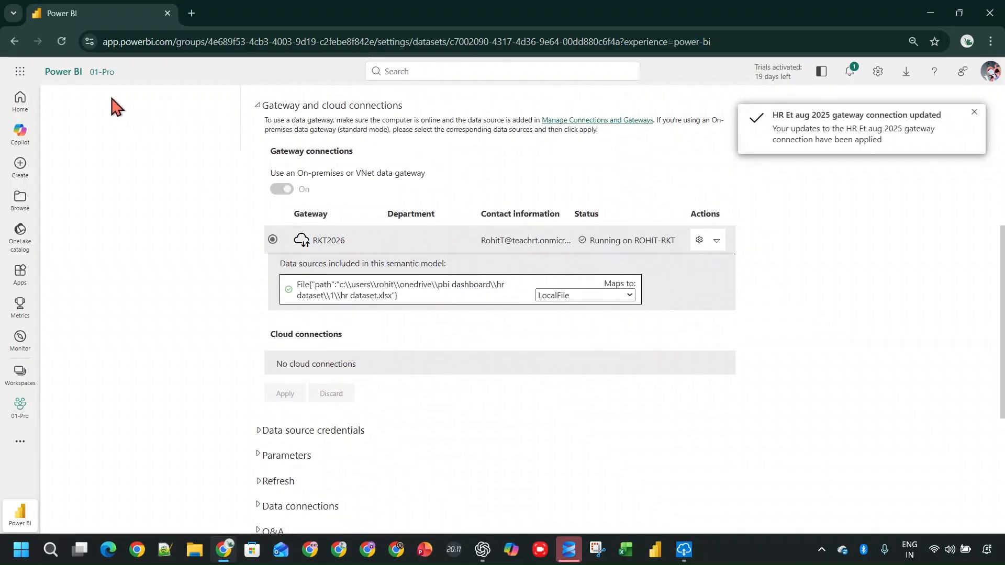
# Reload the semantic model settings and review the scheduled refresh configuration.
pyautogui.click(61, 41)
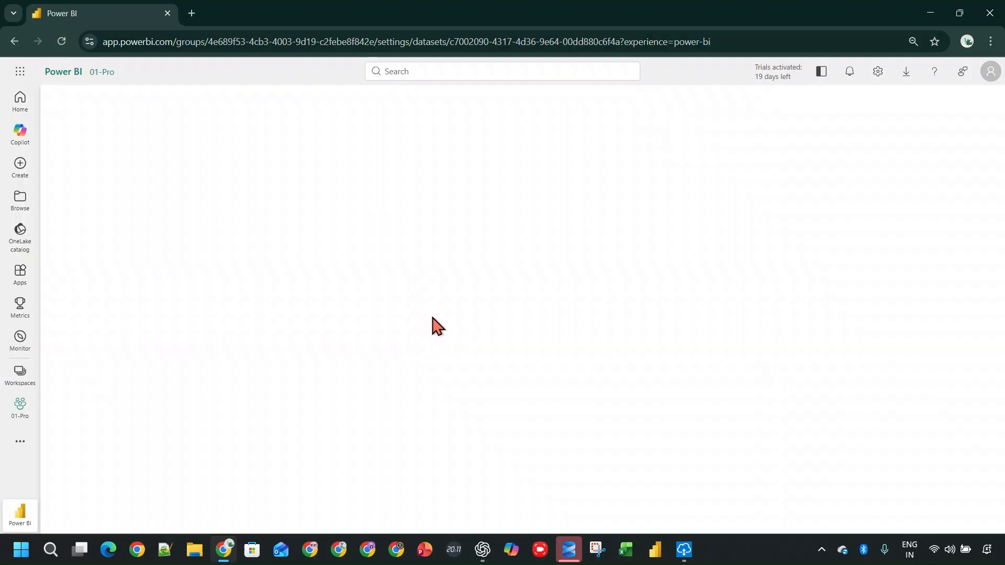
pyautogui.scroll(-4, 433, 325)
pyautogui.click(279, 249)
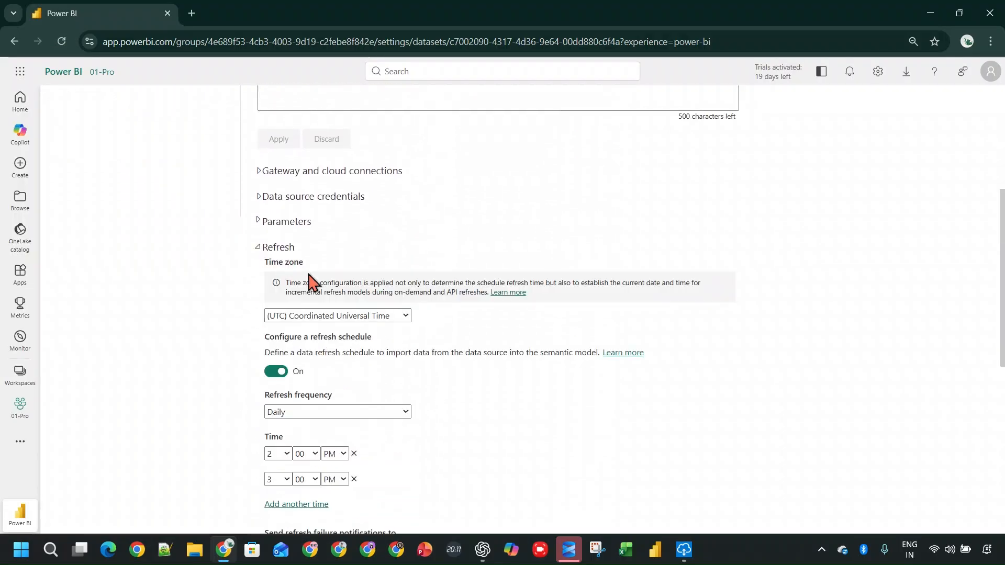
pyautogui.scroll(-4, 303, 388)
# Open the 01-Pro workspace and refresh the HR Et aug 2025 semantic model immediately.
pyautogui.click(21, 376)
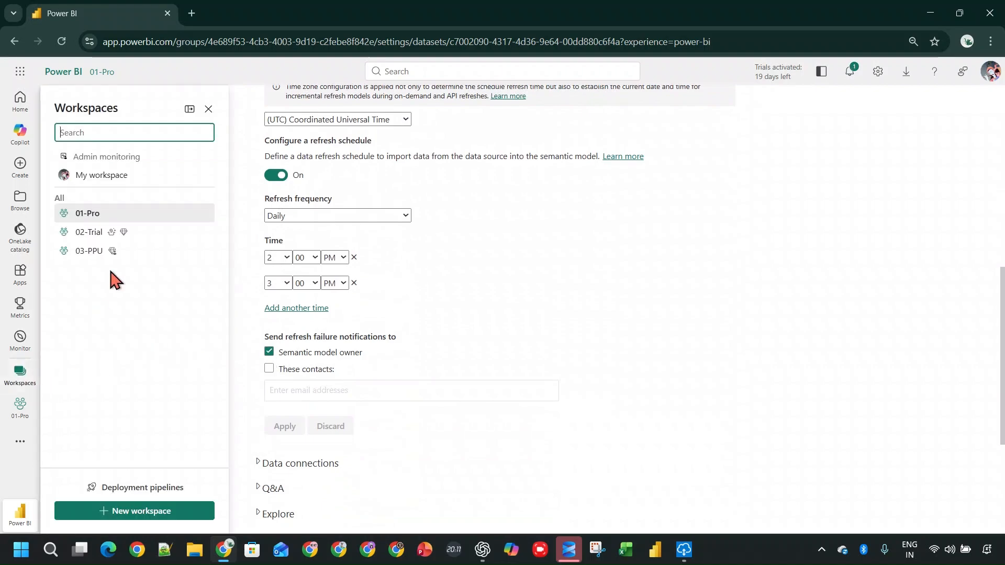
pyautogui.click(116, 217)
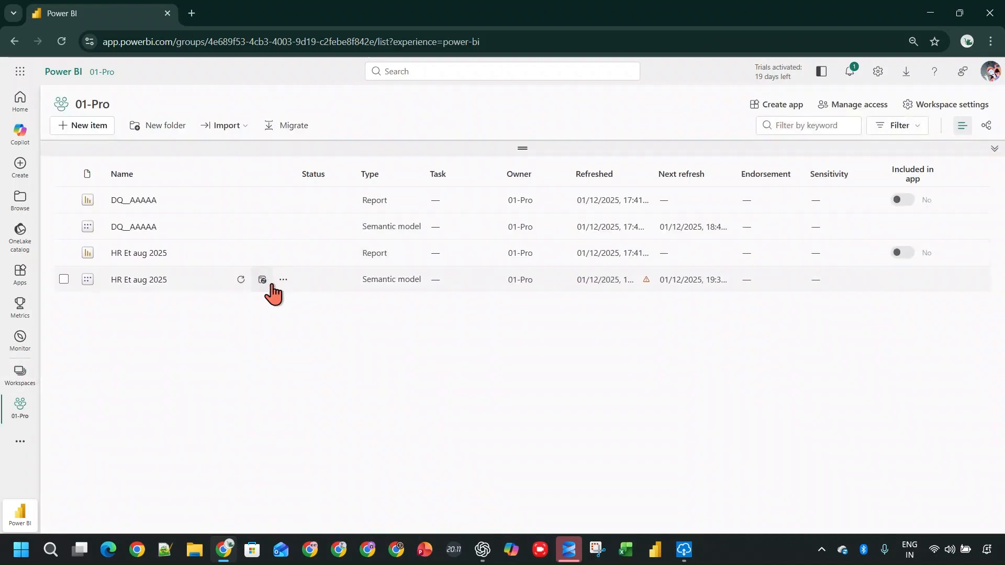
pyautogui.click(240, 280)
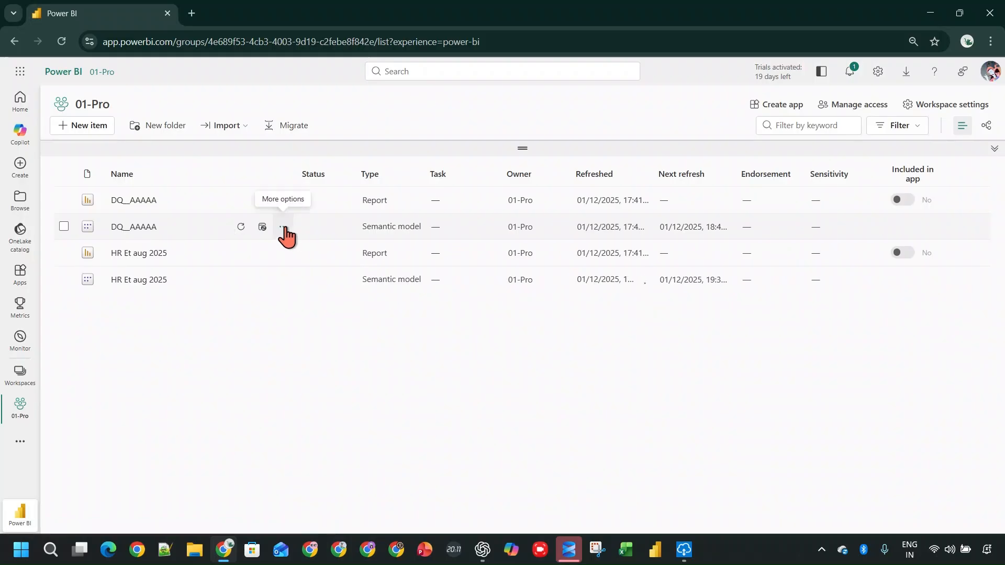
# Open the settings of the DQ__AAAAA semantic model to check its configuration.
pyautogui.click(283, 227)
pyautogui.click(324, 462)
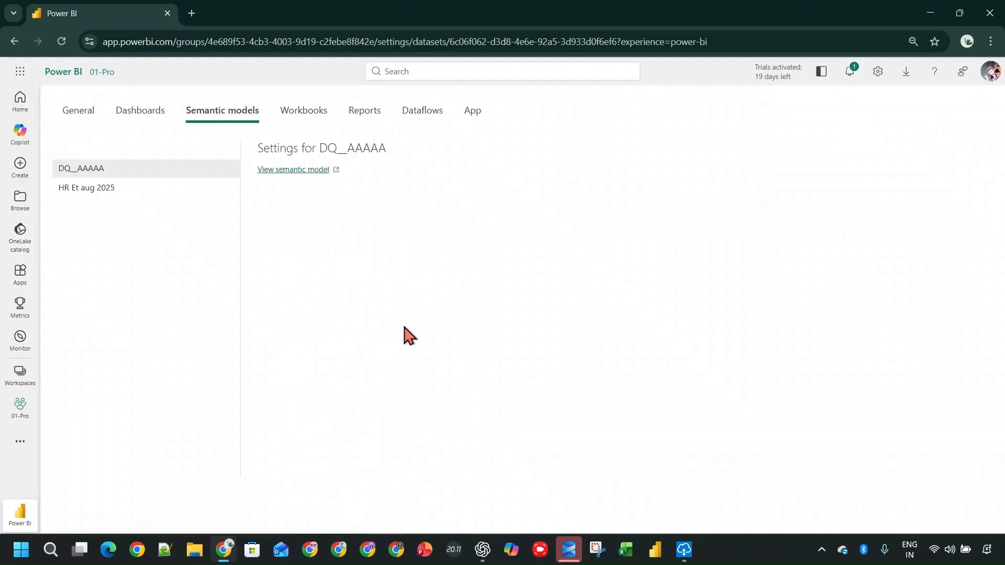
pyautogui.scroll(-1, 413, 314)
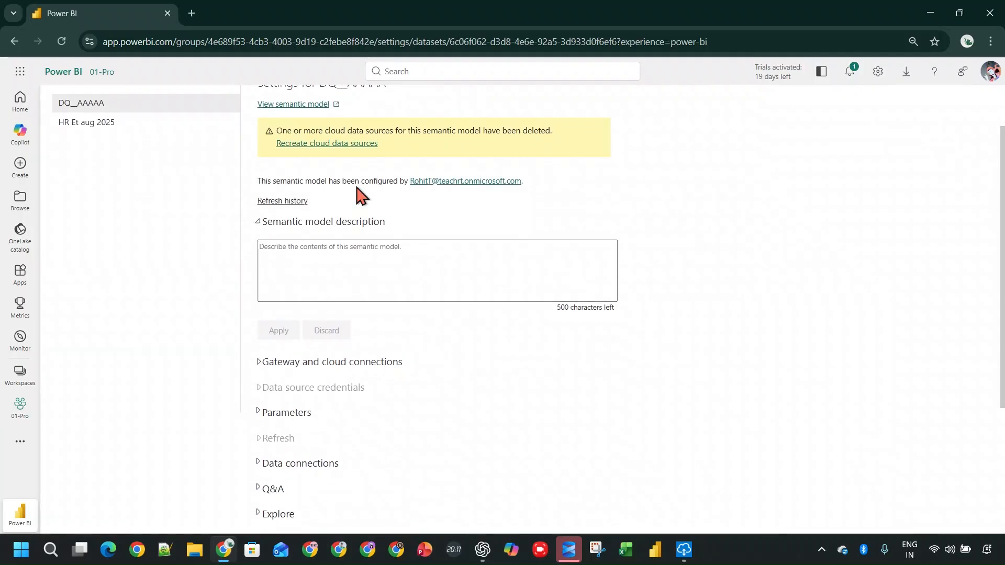
# Go back to the 01-Pro workspace and open the DQ__AAAAA report.
pyautogui.click(20, 373)
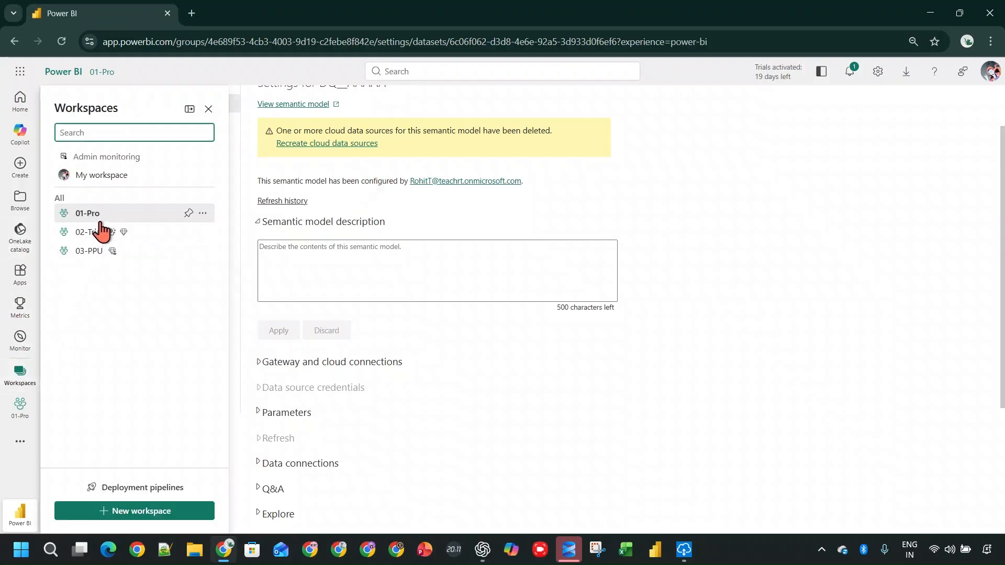
pyautogui.click(100, 216)
pyautogui.click(137, 196)
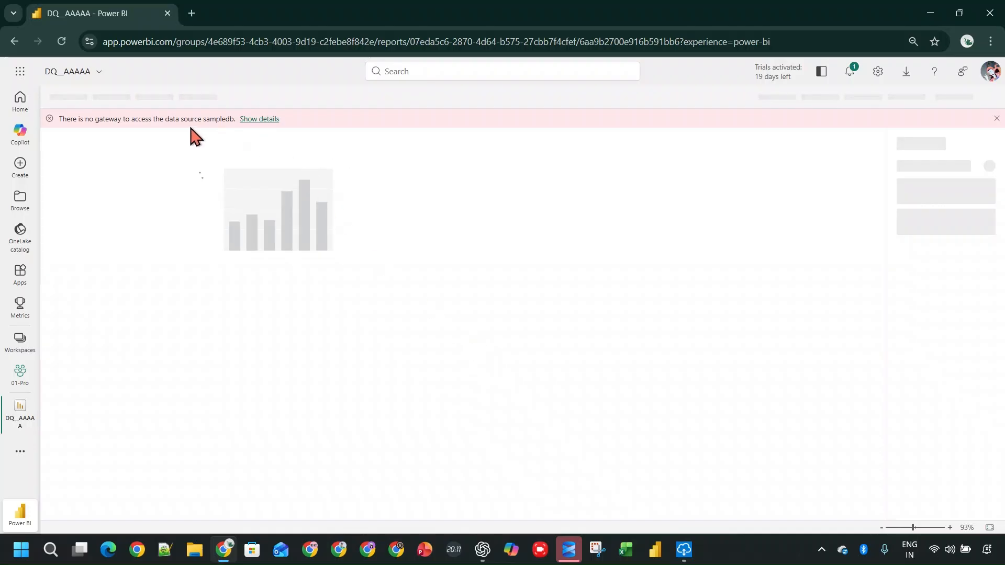
# Return to the 01-Pro workspace and show the gateway and cloud connections in the DQ__AAAAA semantic model's settings.
pyautogui.click(26, 355)
pyautogui.click(82, 216)
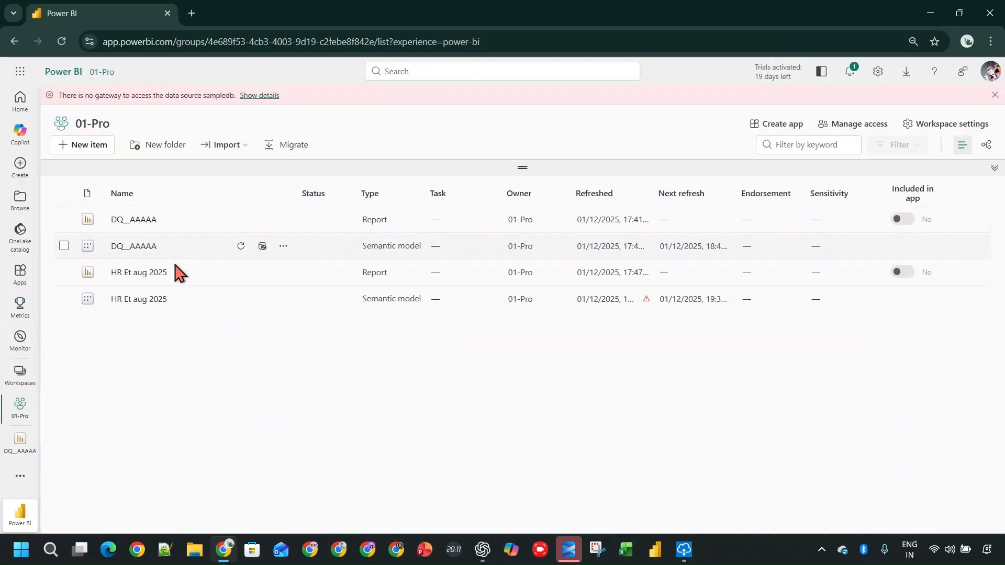
pyautogui.click(283, 246)
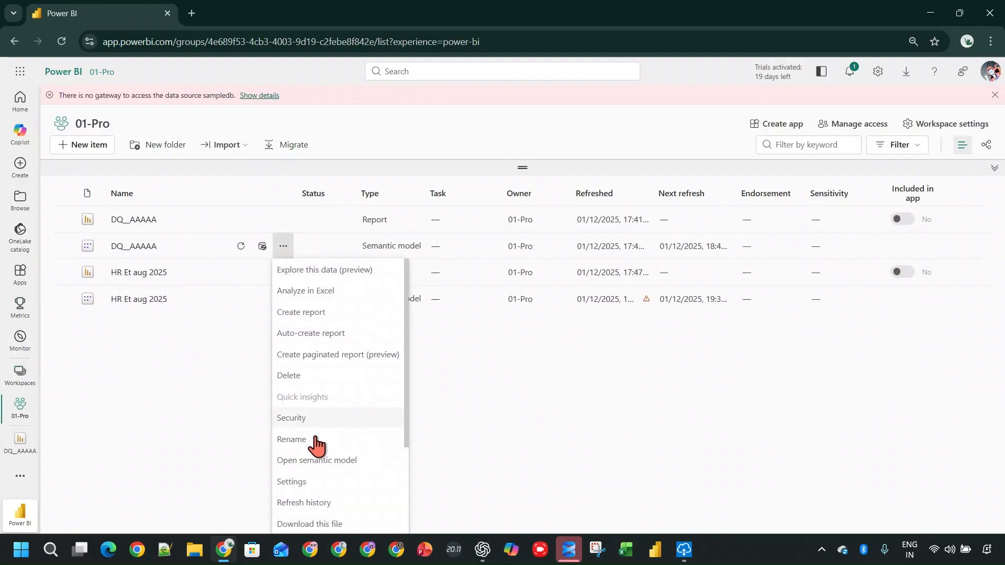
pyautogui.click(318, 478)
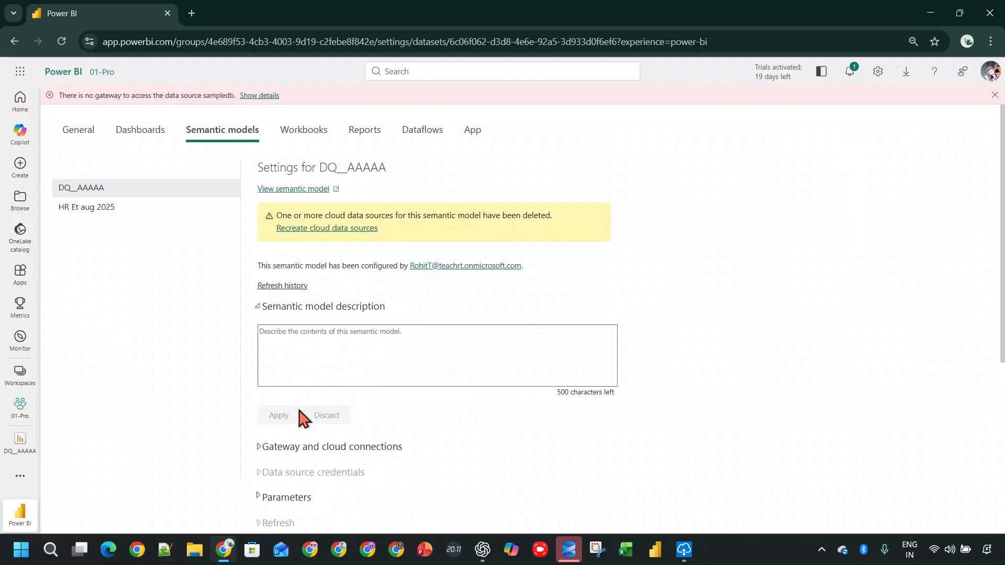
pyautogui.scroll(-2, 299, 403)
pyautogui.click(297, 383)
pyautogui.scroll(-5, 490, 360)
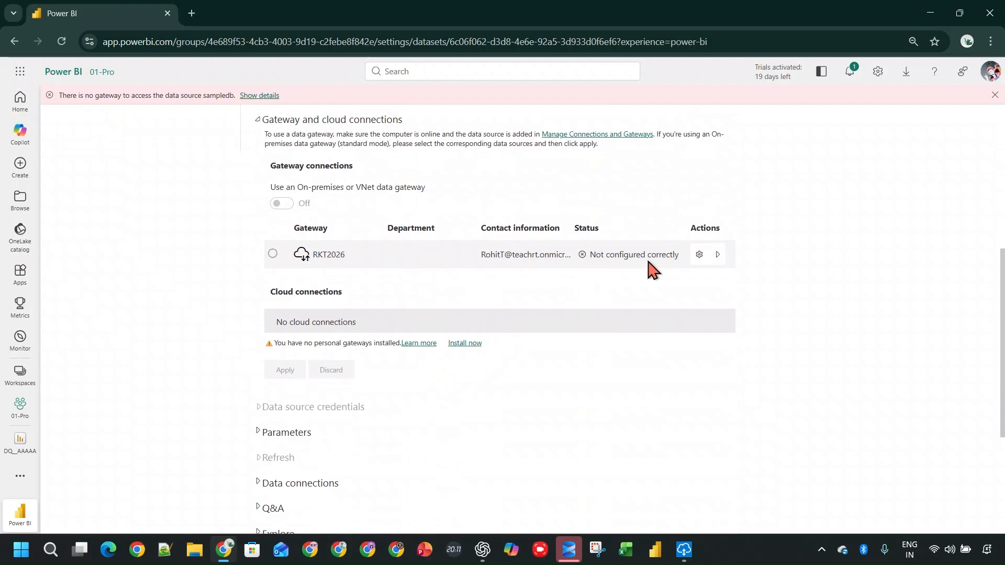
# Add the sampledb SQL Server source to the RKT2026 gateway as a new connection named SQL_CONN.
pyautogui.click(717, 255)
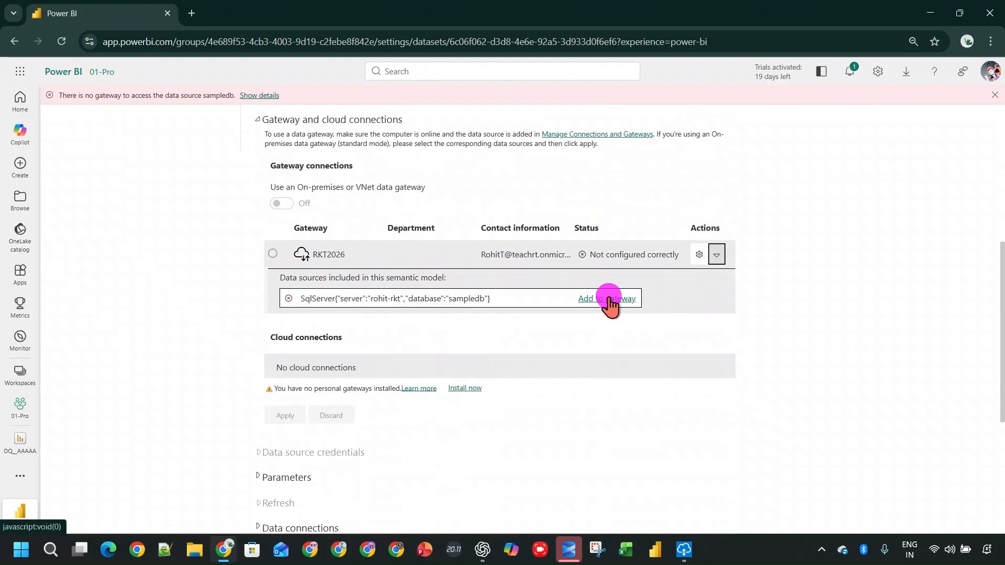
pyautogui.click(609, 299)
pyautogui.click(797, 279)
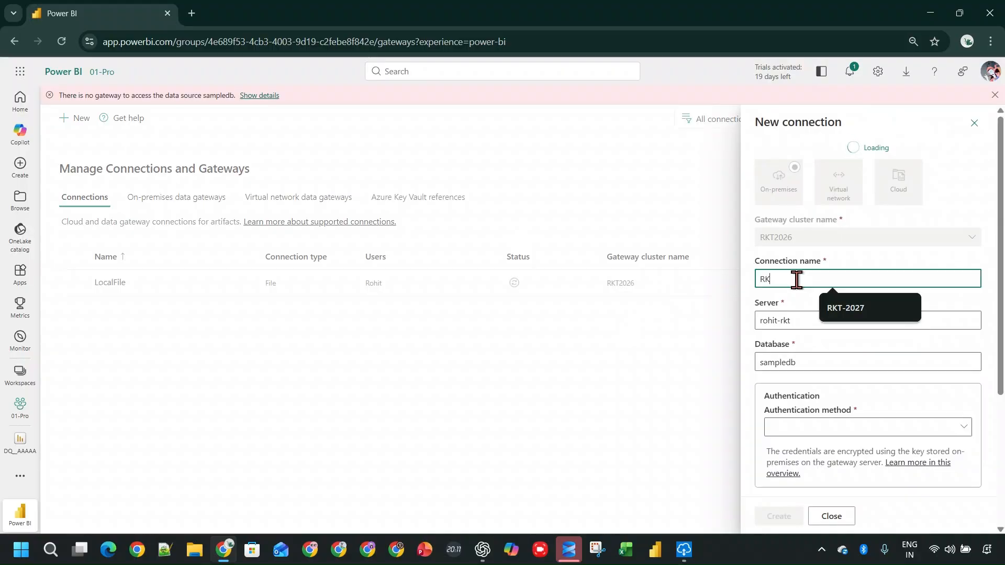
pyautogui.write('R')
pyautogui.press('BackSpace')
pyautogui.write('SQL')
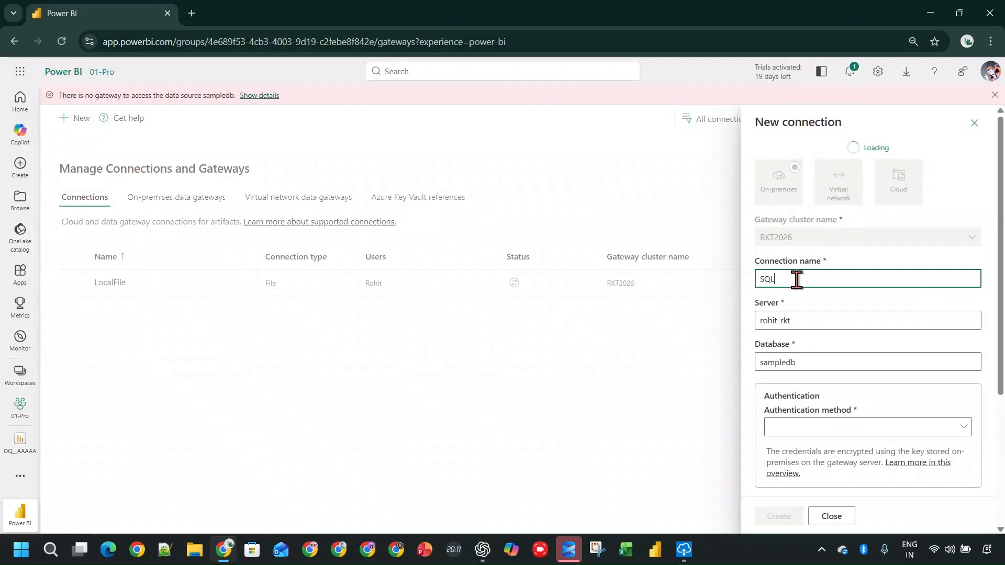
pyautogui.write('_CONN')
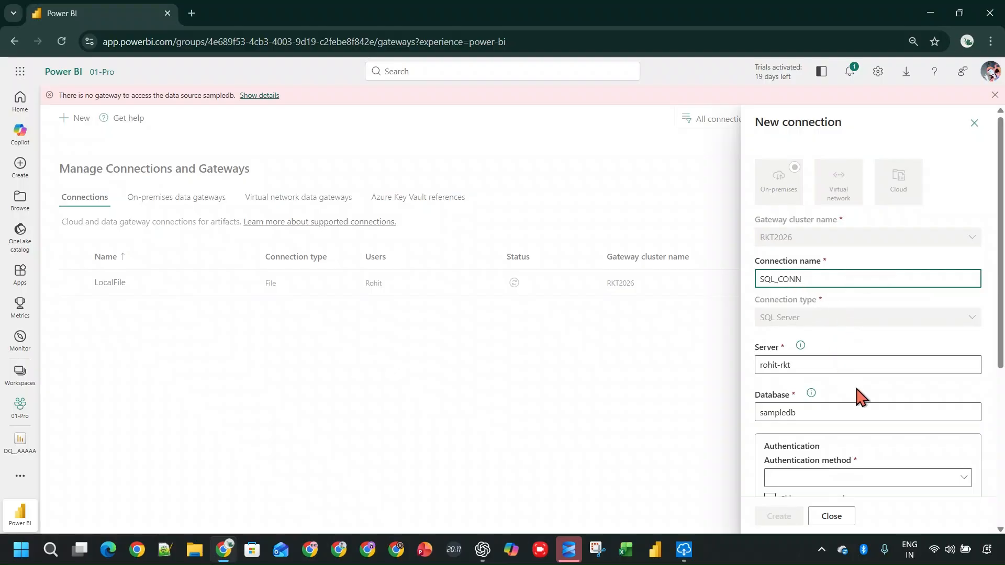
# Set the new SQL_CONN connection's authentication method to OAuth 2.0.
pyautogui.scroll(-3, 859, 397)
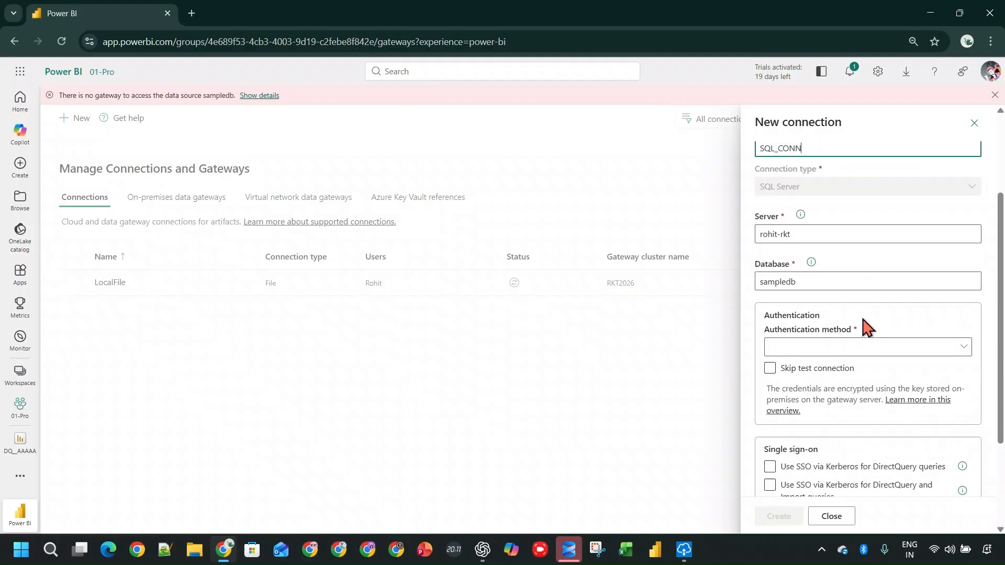
pyautogui.click(870, 348)
pyautogui.click(860, 369)
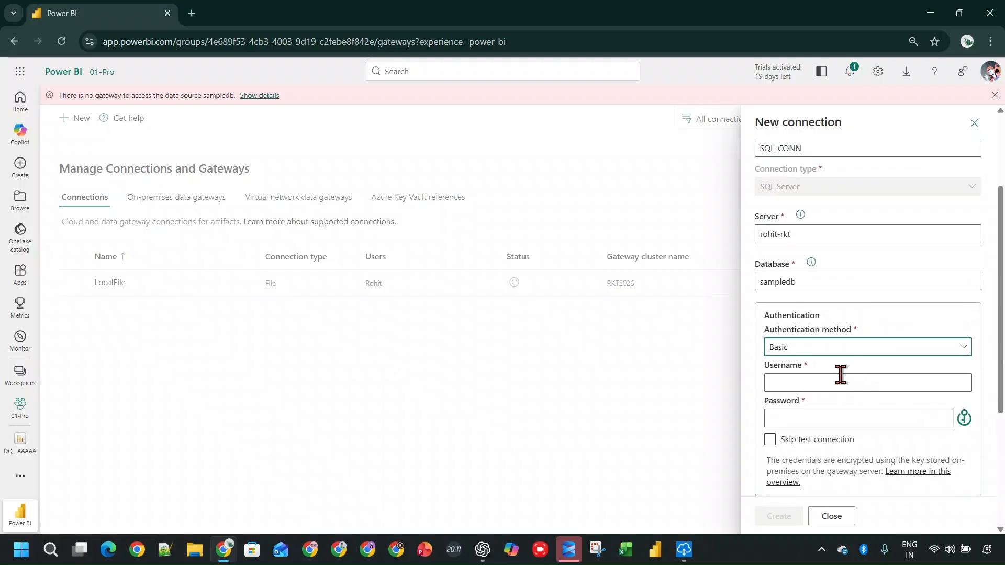
pyautogui.click(852, 351)
pyautogui.click(844, 390)
pyautogui.click(848, 348)
pyautogui.click(844, 397)
pyautogui.click(848, 349)
pyautogui.click(842, 411)
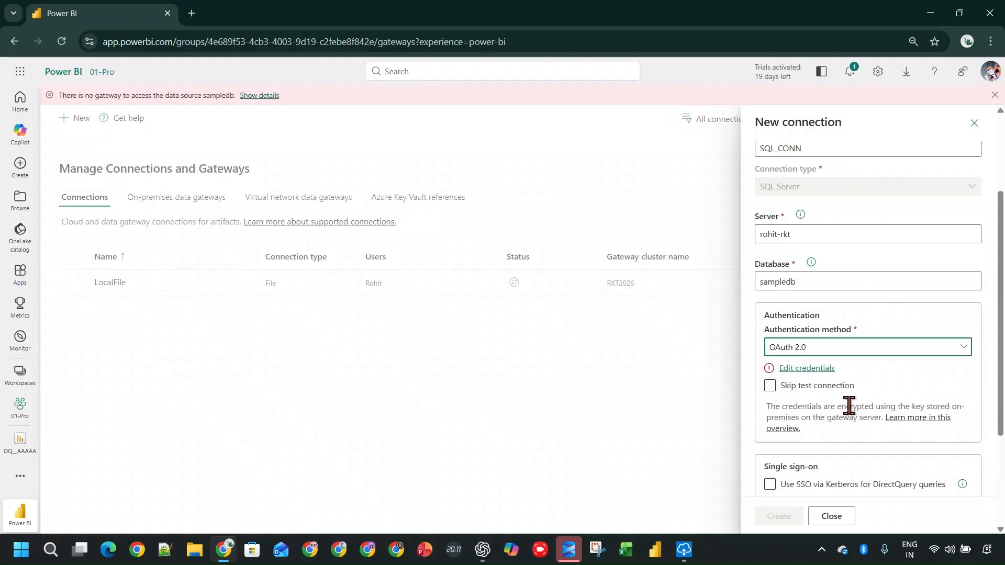
# Authorize the OAuth 2.0 credentials with the already signed-in Microsoft account and skip the test connection.
pyautogui.click(825, 369)
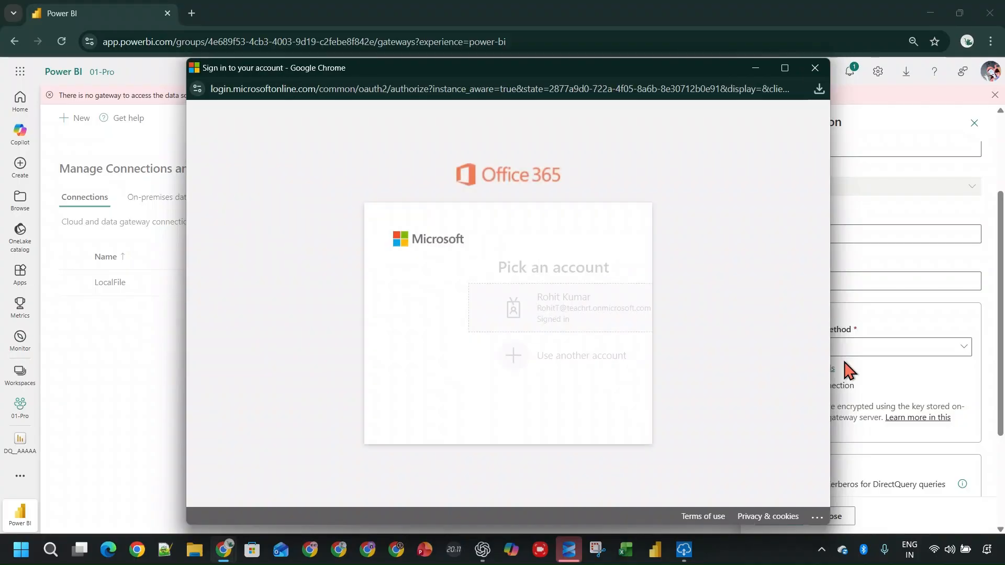
pyautogui.click(498, 312)
pyautogui.scroll(-3, 870, 404)
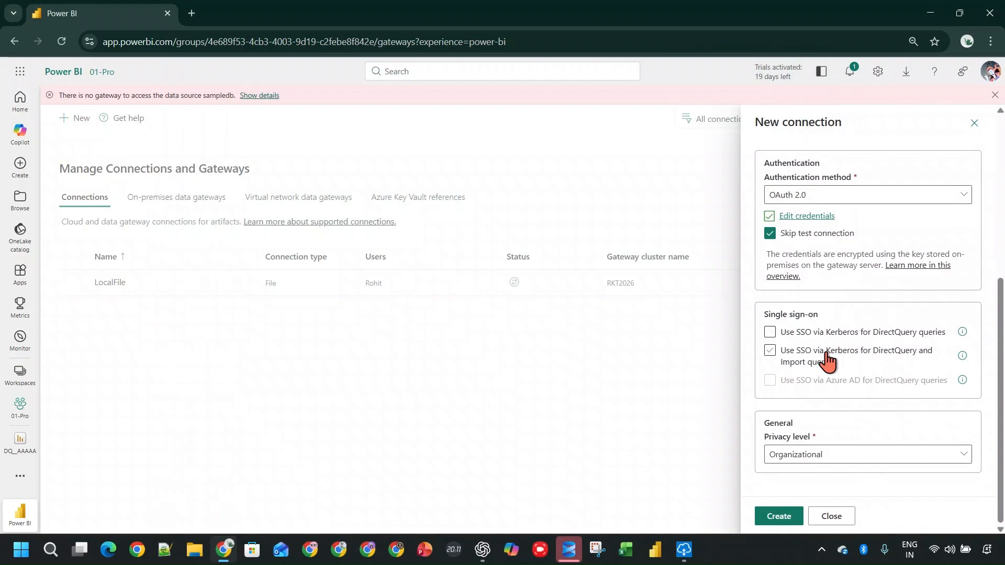
pyautogui.scroll(3, 810, 369)
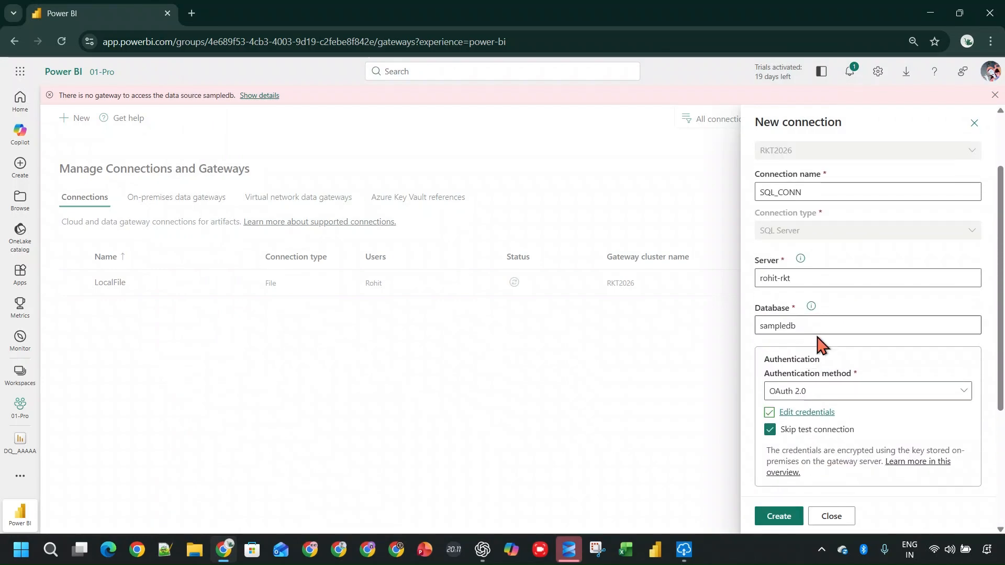
pyautogui.click(831, 397)
pyautogui.click(831, 410)
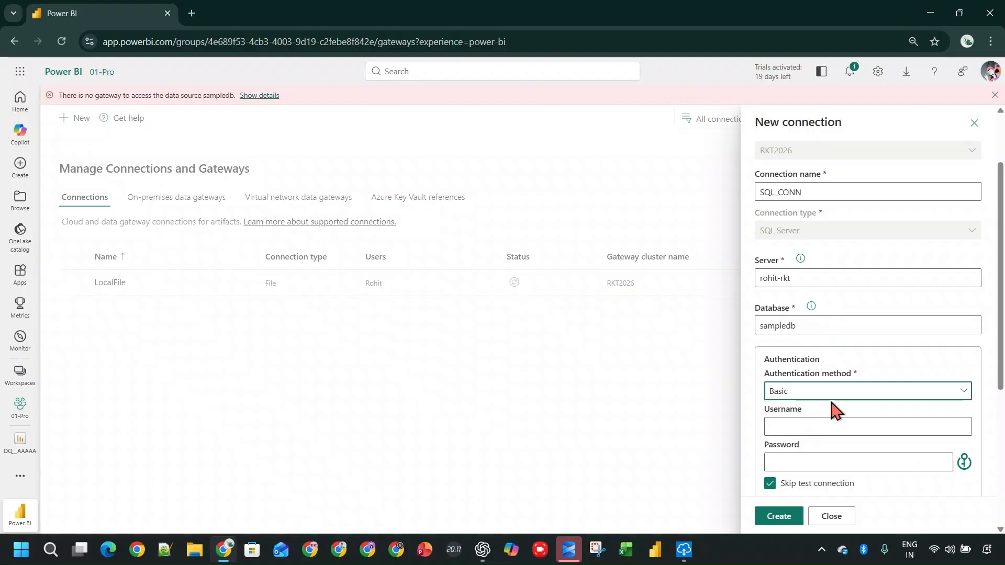
pyautogui.scroll(-3, 836, 406)
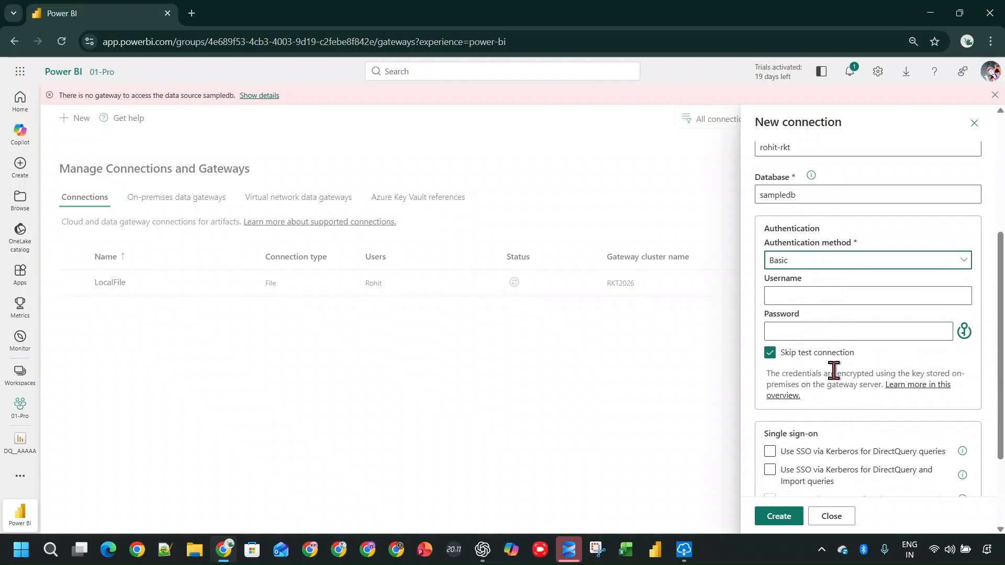
pyautogui.click(835, 264)
pyautogui.click(826, 323)
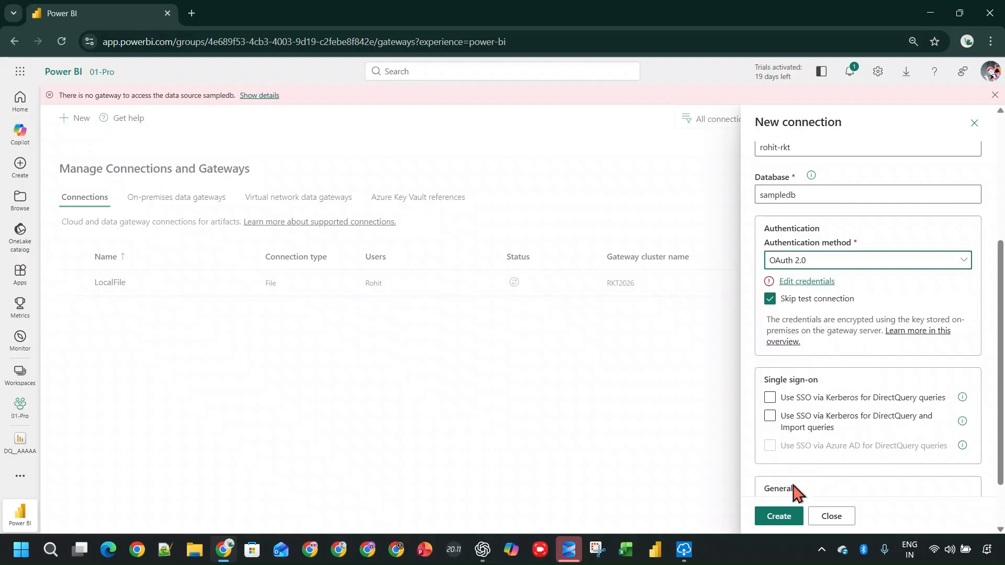
# Try to create the connection and reauthorize its OAuth 2.0 credentials with the already signed-in Microsoft account.
pyautogui.click(786, 517)
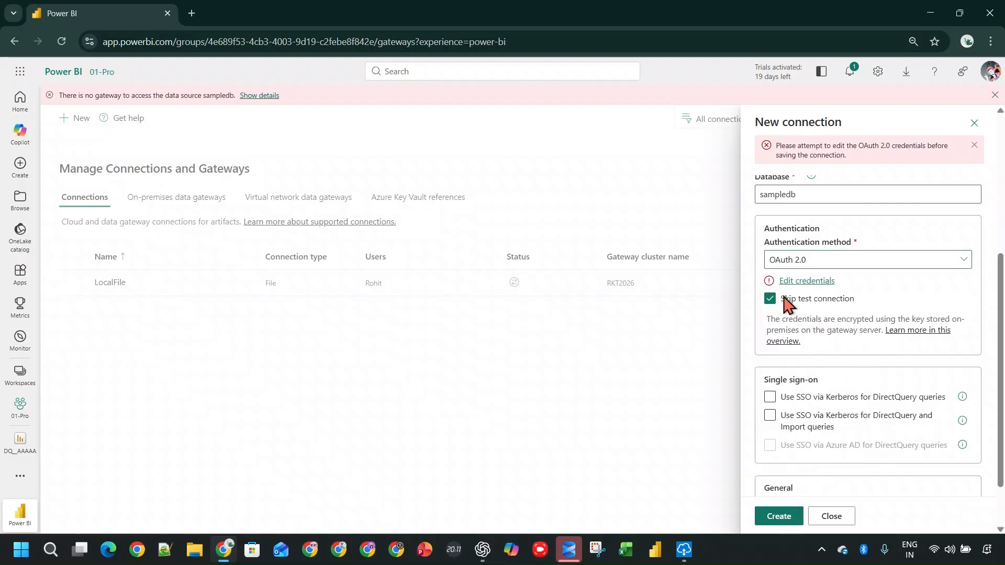
pyautogui.scroll(2, 848, 224)
pyautogui.click(820, 346)
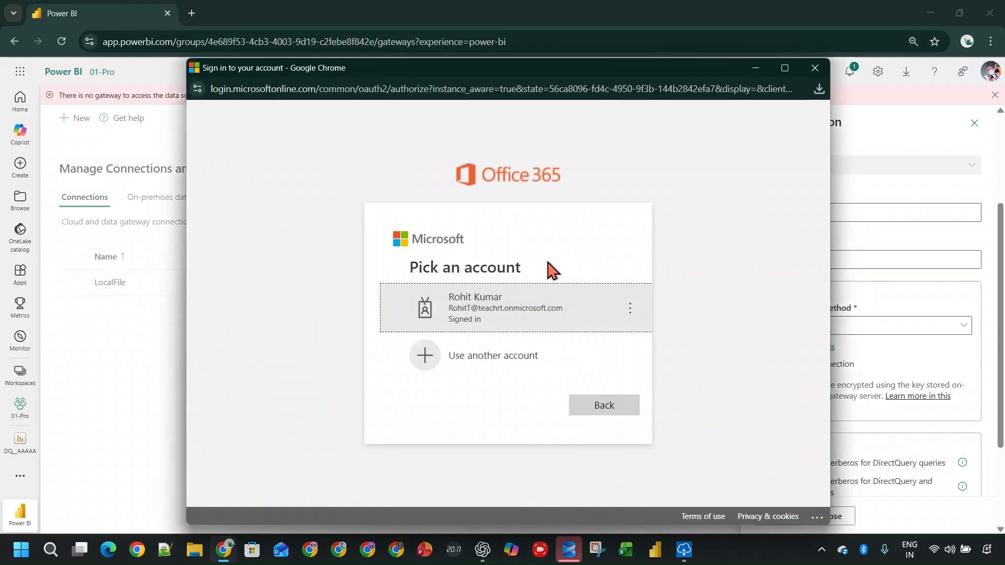
pyautogui.click(501, 307)
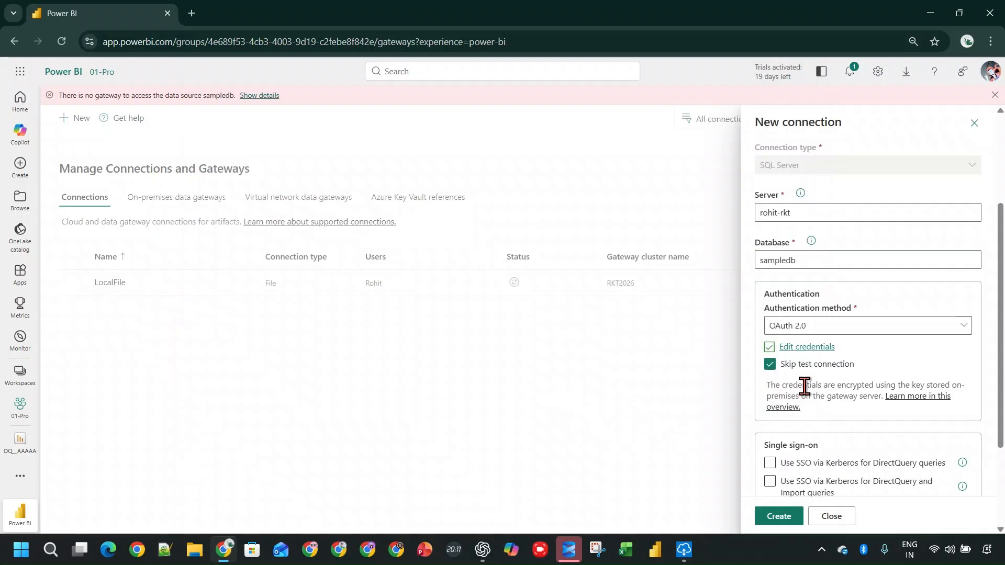
# Set the connection's privacy level to None and create the SQL_CONN connection.
pyautogui.scroll(-3, 806, 424)
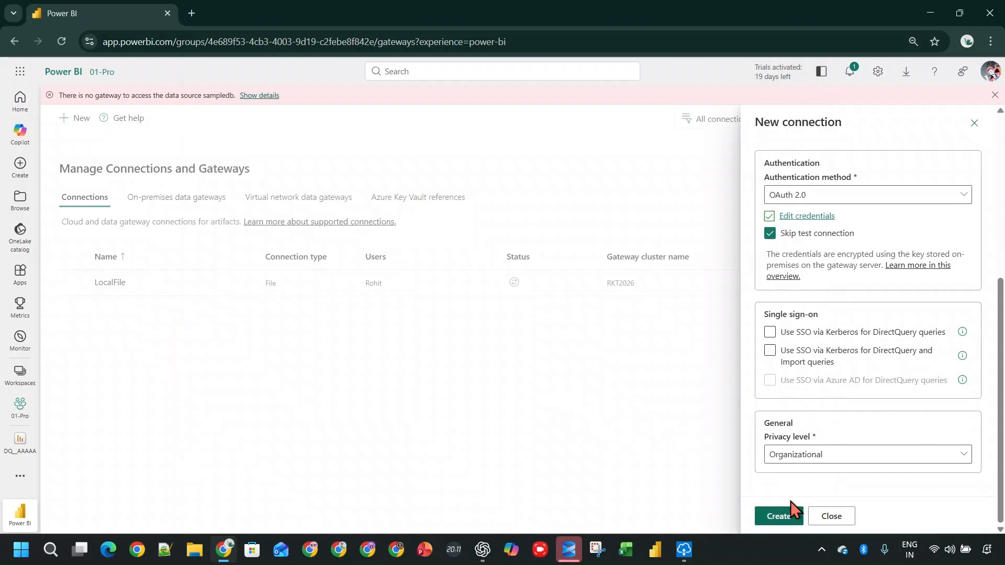
pyautogui.click(802, 460)
pyautogui.click(819, 376)
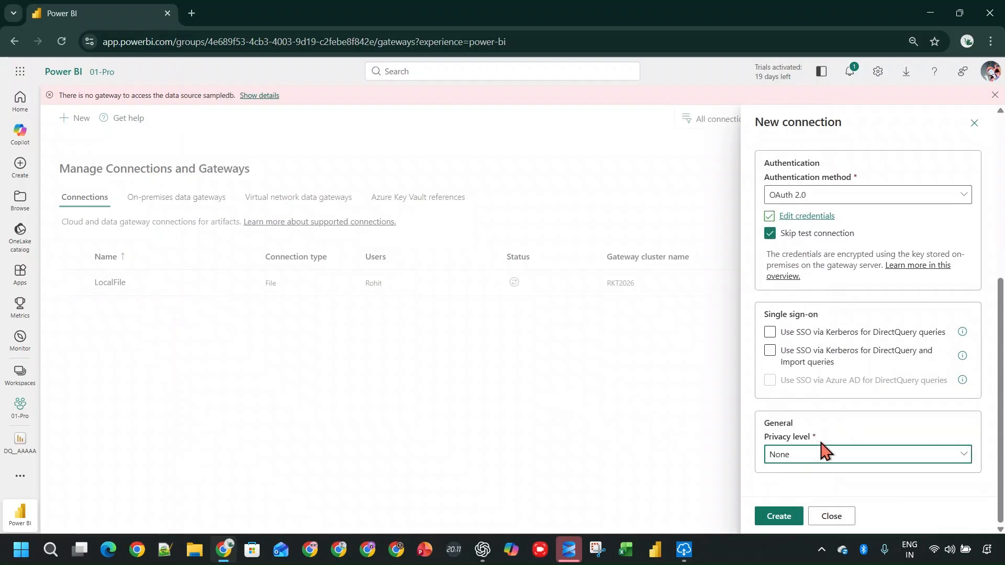
pyautogui.click(780, 515)
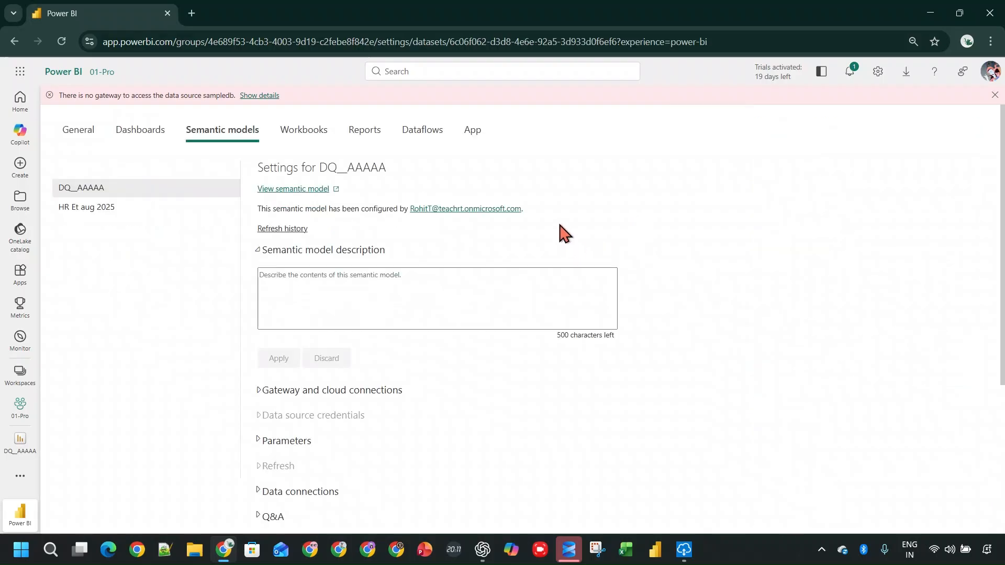
# Map the DQ__AAAAA model's sampledb SQL Server source to SQL_CONN on the RKT2026 gateway and apply the change.
pyautogui.scroll(-3, 366, 262)
pyautogui.click(284, 314)
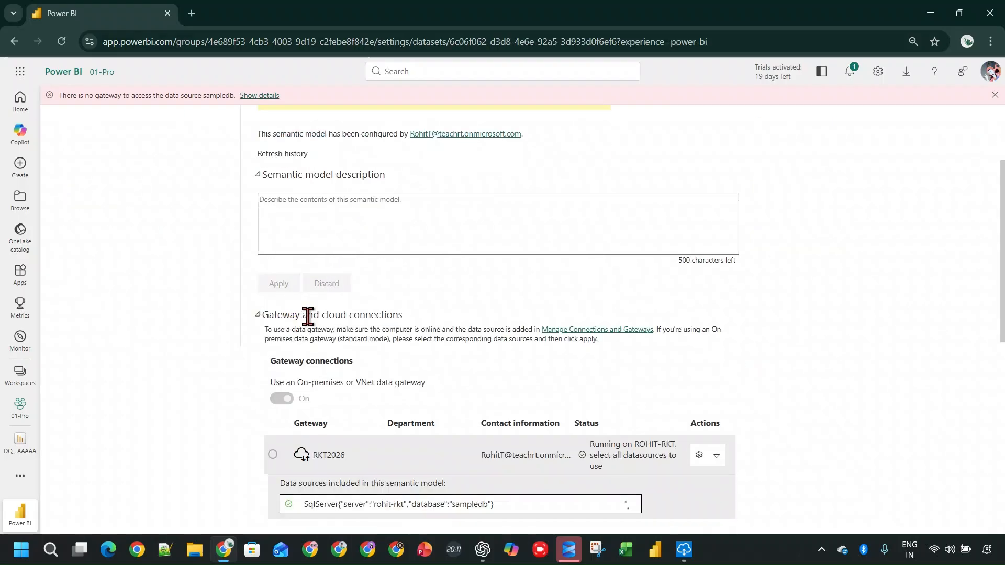
pyautogui.scroll(-3, 468, 325)
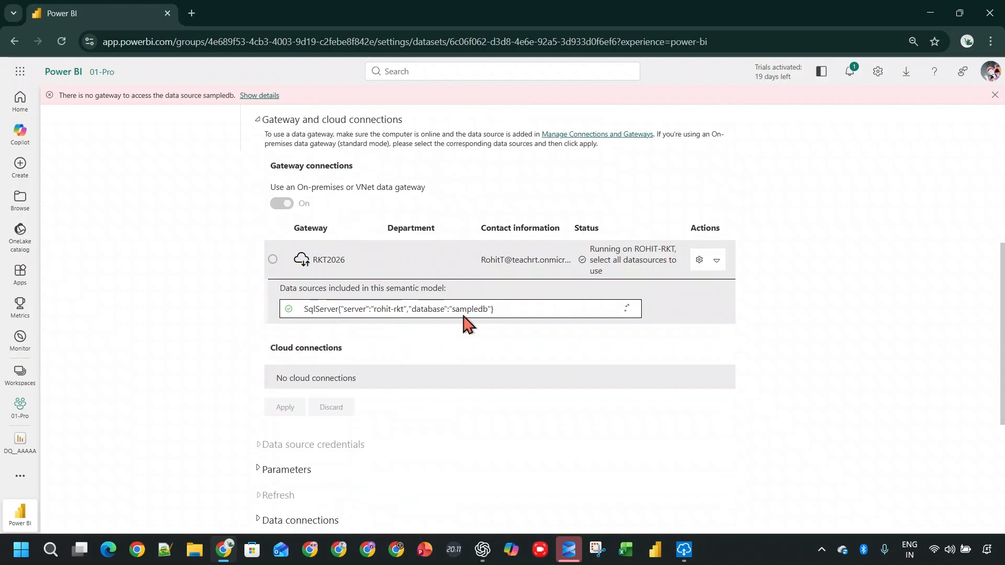
pyautogui.click(626, 314)
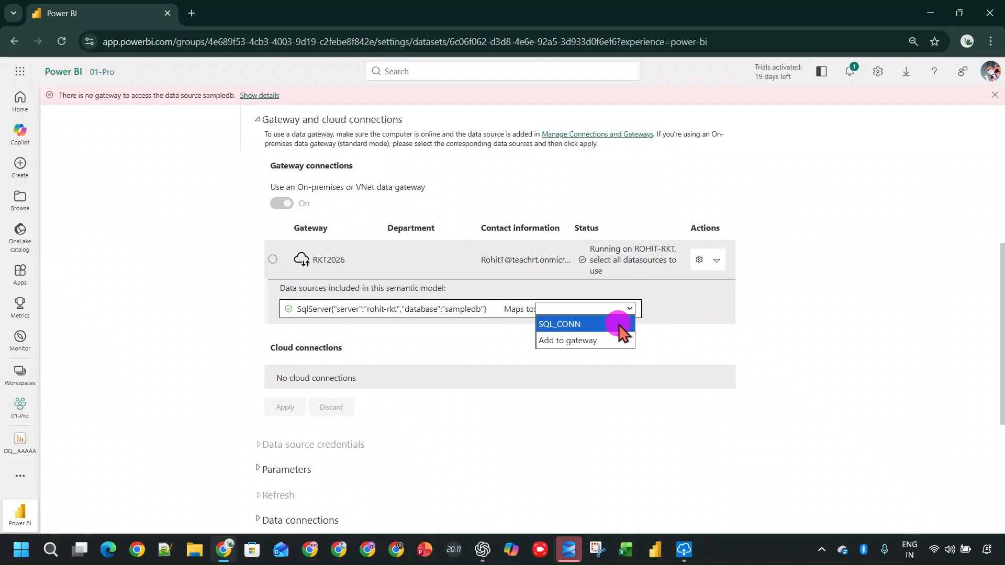
pyautogui.click(621, 325)
pyautogui.click(285, 397)
pyautogui.scroll(-1, 356, 406)
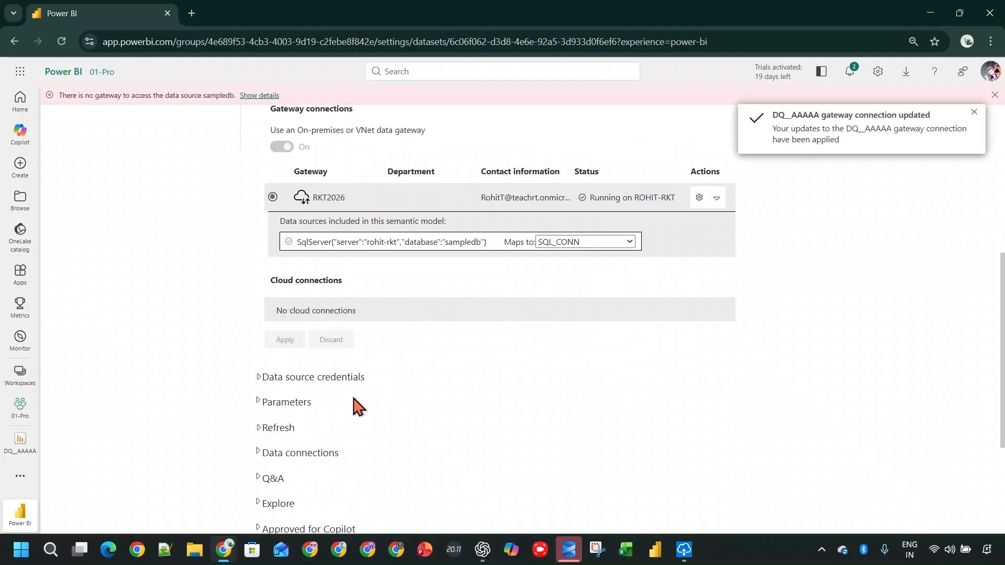
pyautogui.scroll(1, 733, 292)
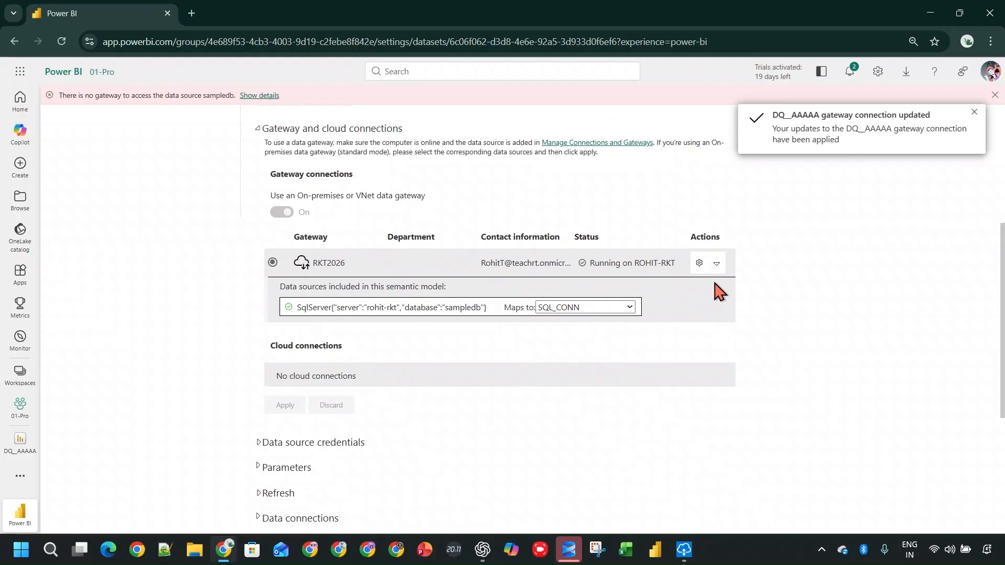
# Return to the 01-Pro workspace, reload it and open the DQ__AAAAA report to test the connection.
pyautogui.scroll(1, 719, 292)
pyautogui.click(24, 403)
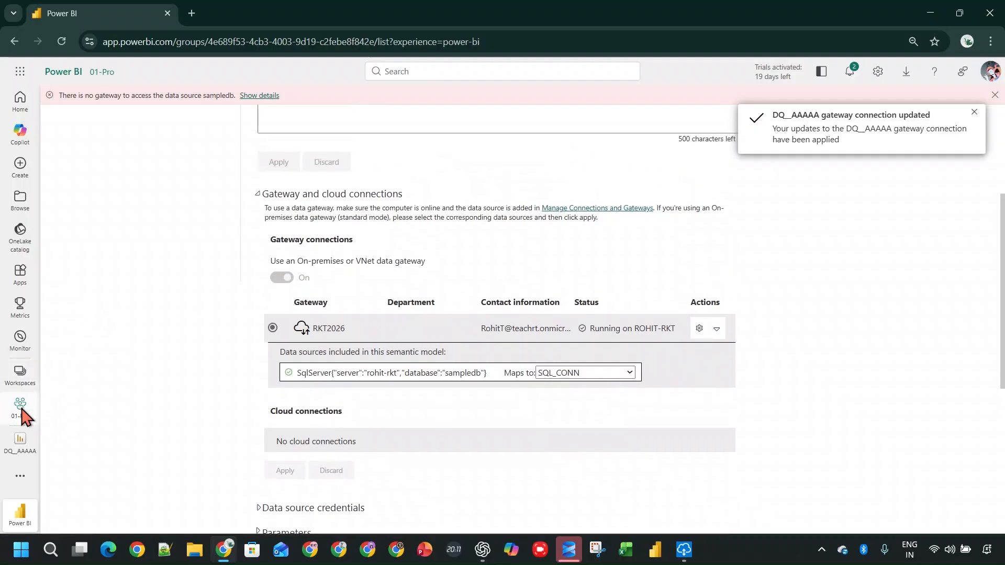
pyautogui.click(52, 72)
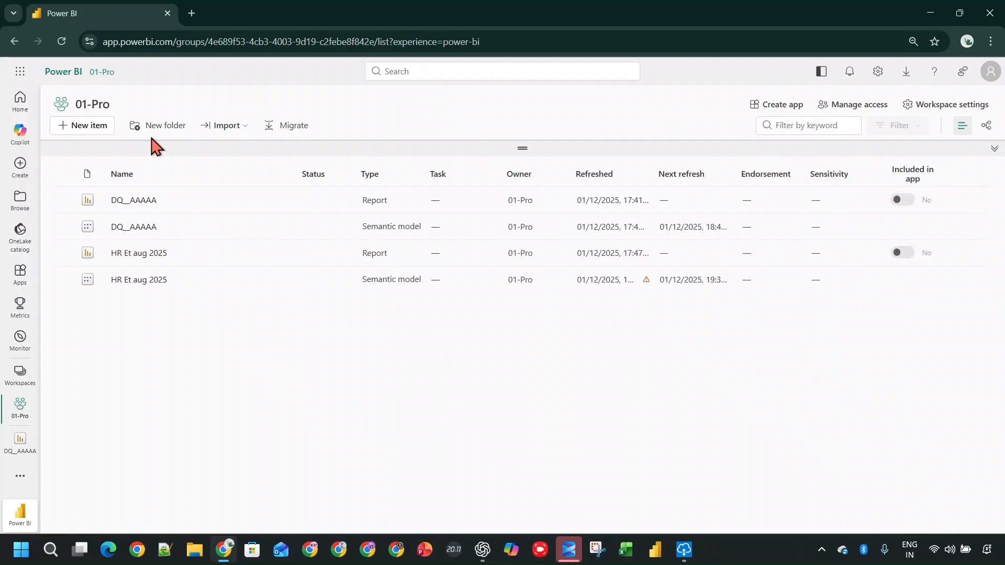
pyautogui.click(140, 200)
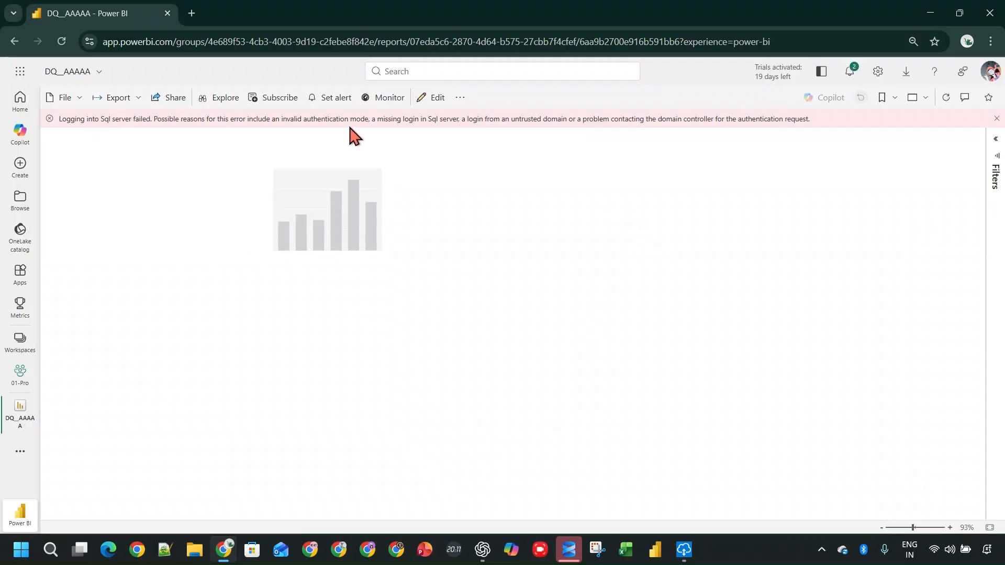
# Go back to the 01-Pro workspace and show the gateway and cloud connections in the DQ__AAAAA semantic model's settings.
pyautogui.click(30, 374)
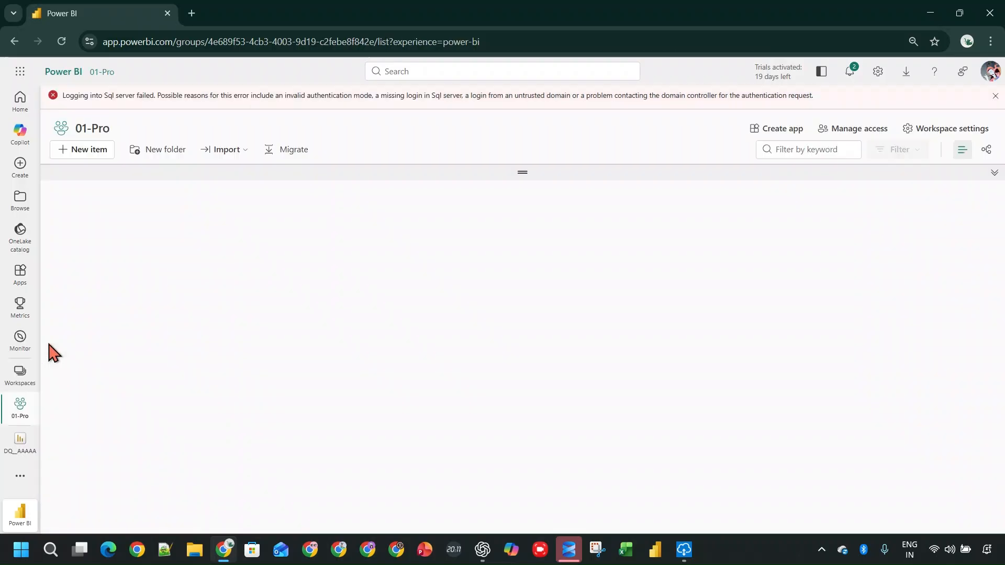
pyautogui.click(281, 251)
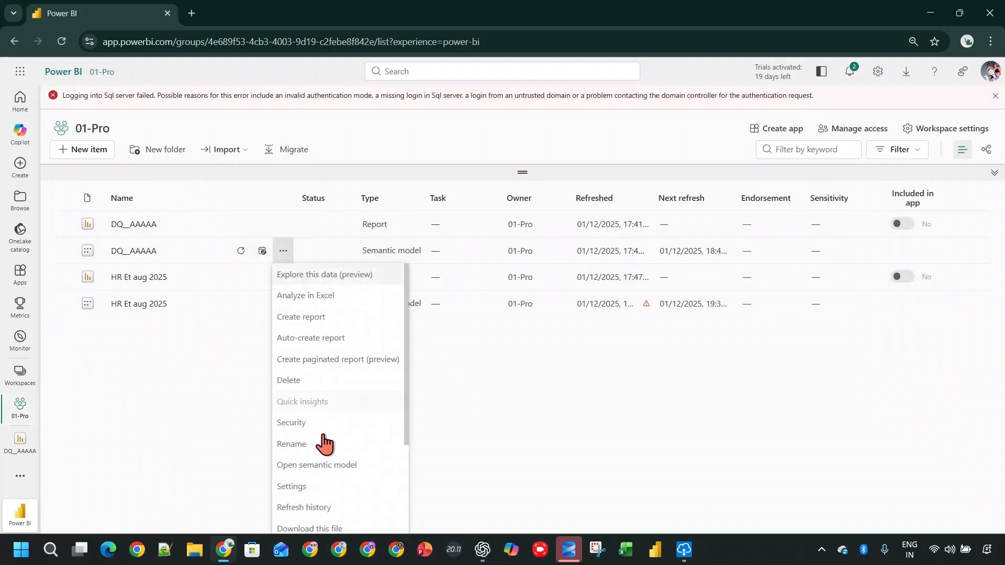
pyautogui.click(325, 485)
pyautogui.scroll(-3, 258, 393)
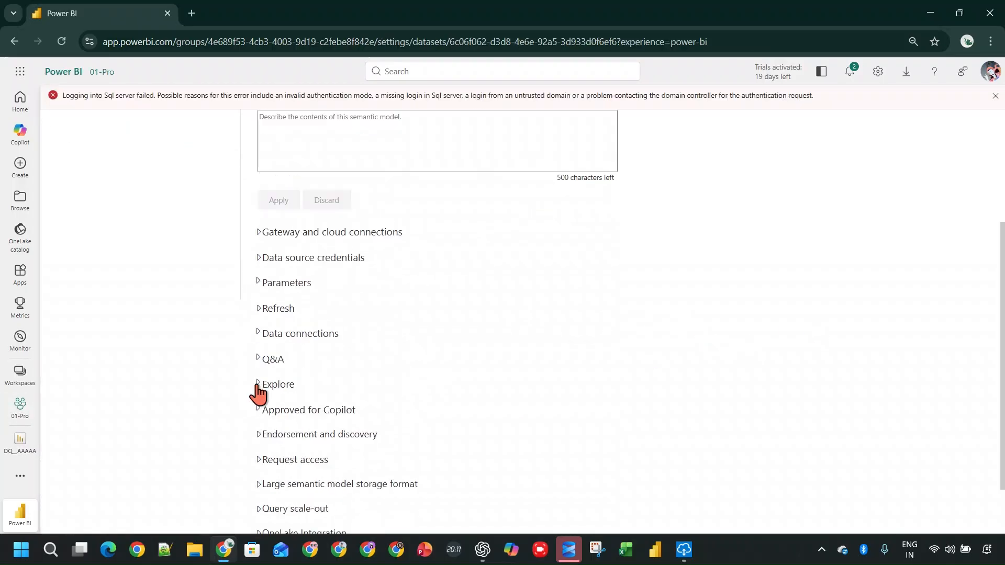
pyautogui.scroll(4, 304, 272)
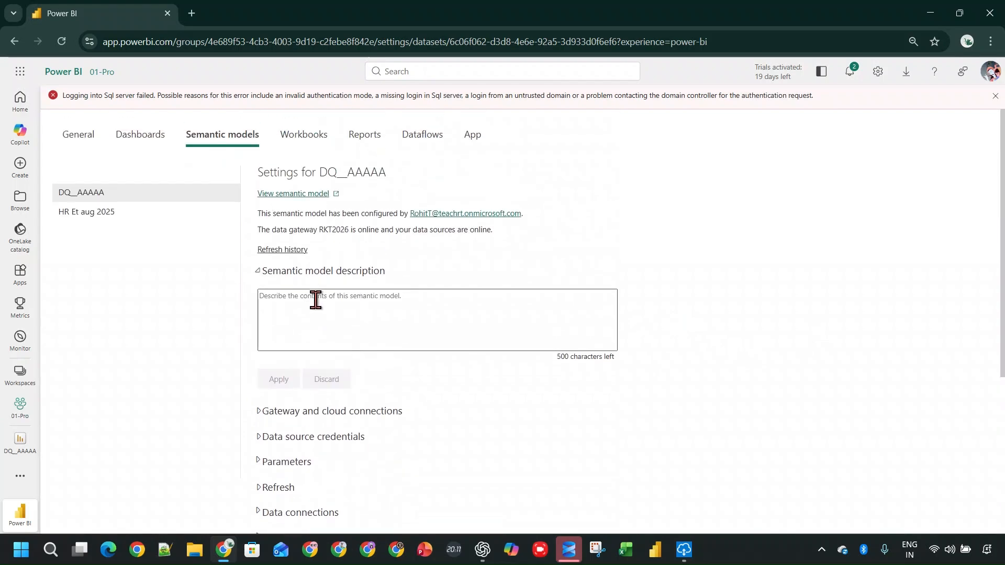
pyautogui.scroll(-1, 321, 399)
pyautogui.click(288, 352)
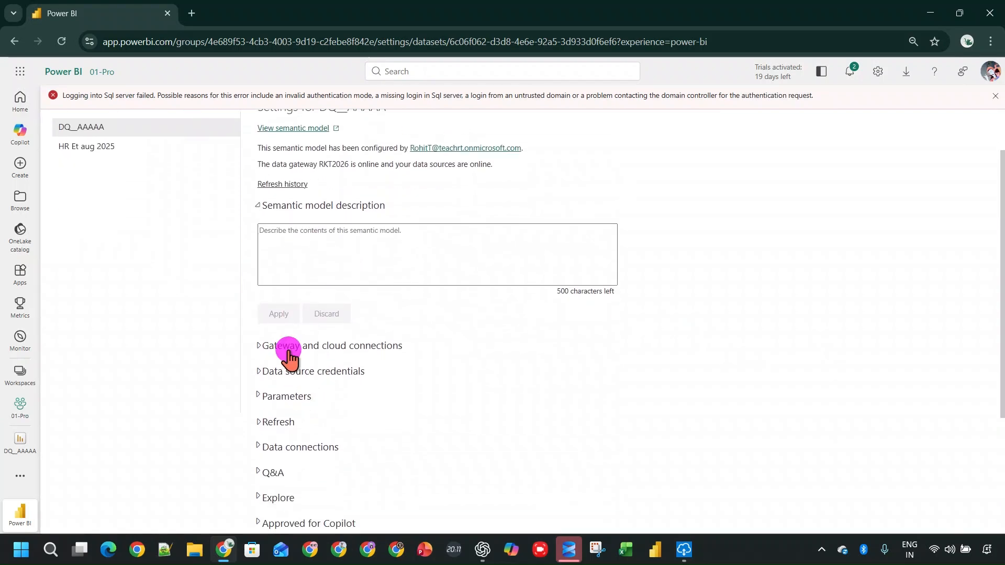
pyautogui.scroll(-3, 576, 356)
# Open the RKT2026 gateway's settings, review its options and close them without changes.
pyautogui.click(699, 290)
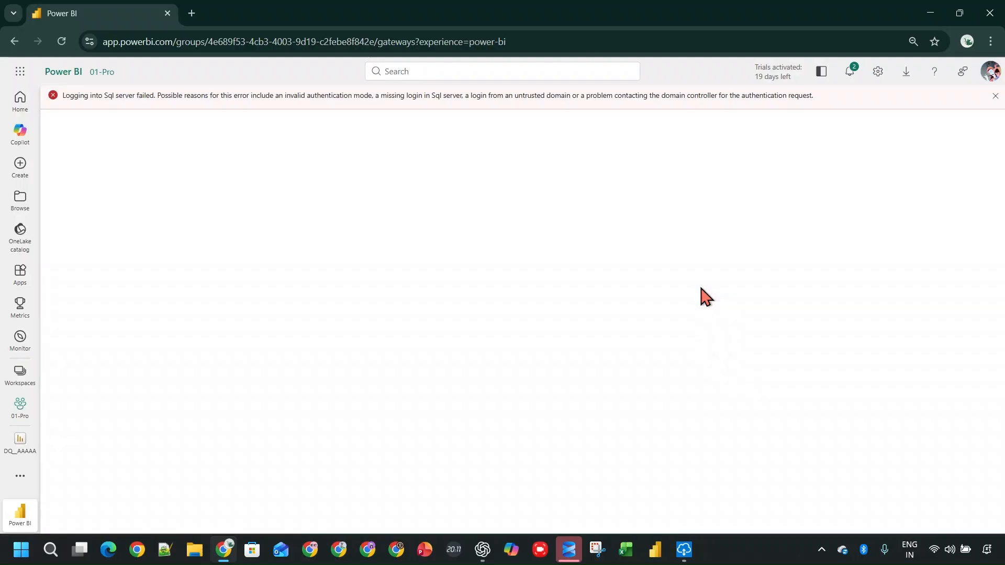
pyautogui.scroll(-2, 960, 292)
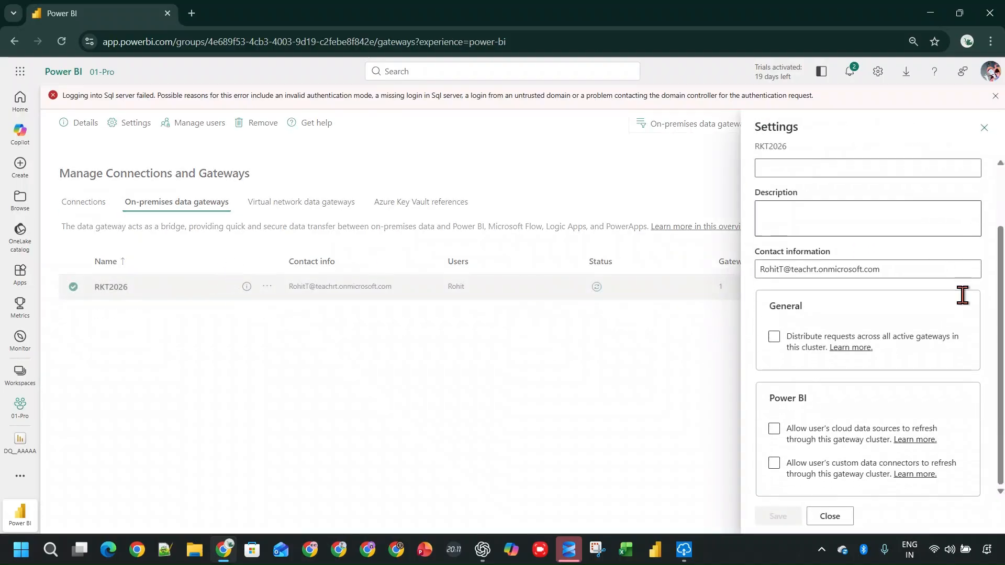
pyautogui.scroll(2, 943, 315)
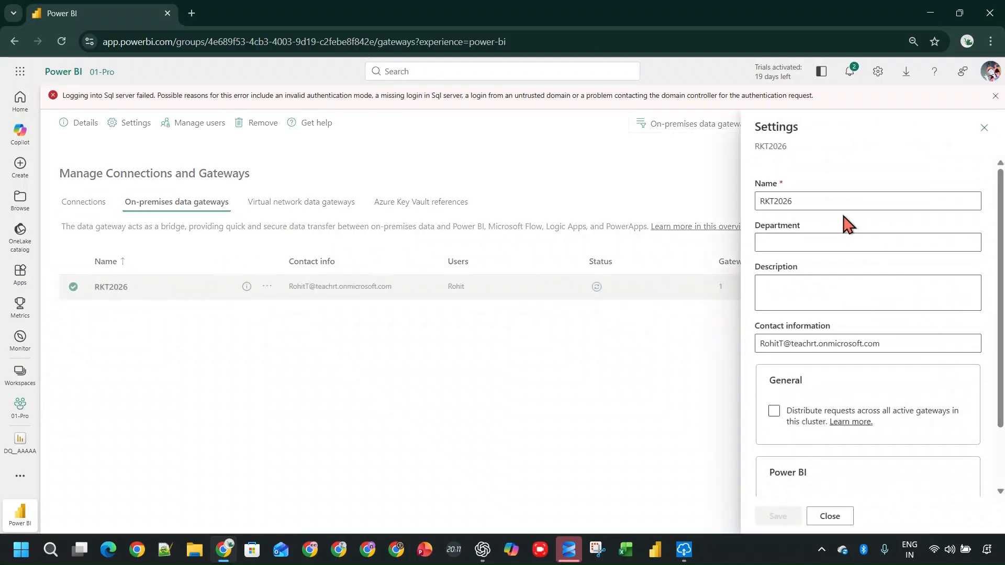
pyautogui.click(239, 328)
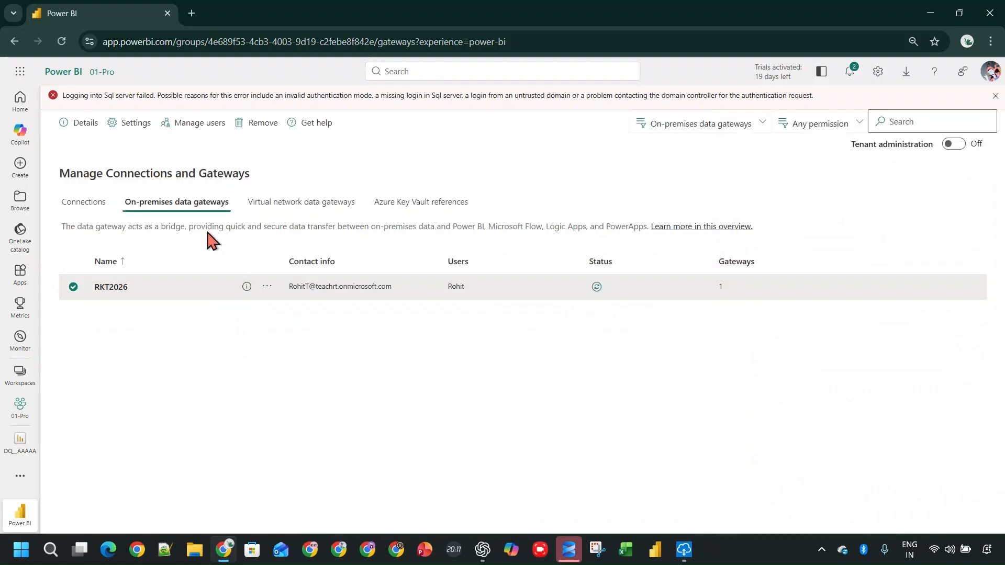
# Open the SQL_CONN connection's settings and set its authentication method to Basic with the test connection skipped.
pyautogui.click(90, 207)
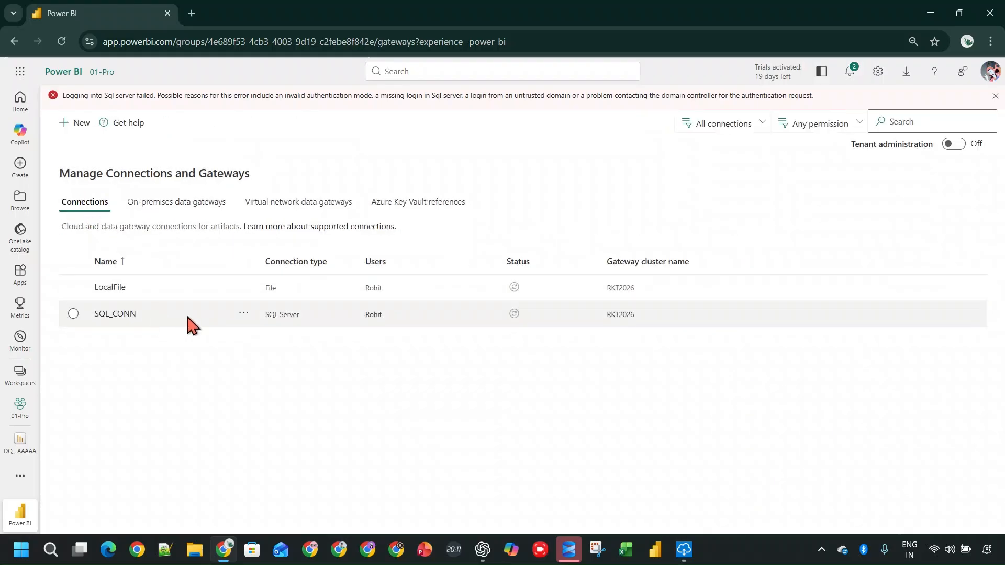
pyautogui.click(107, 315)
pyautogui.click(244, 313)
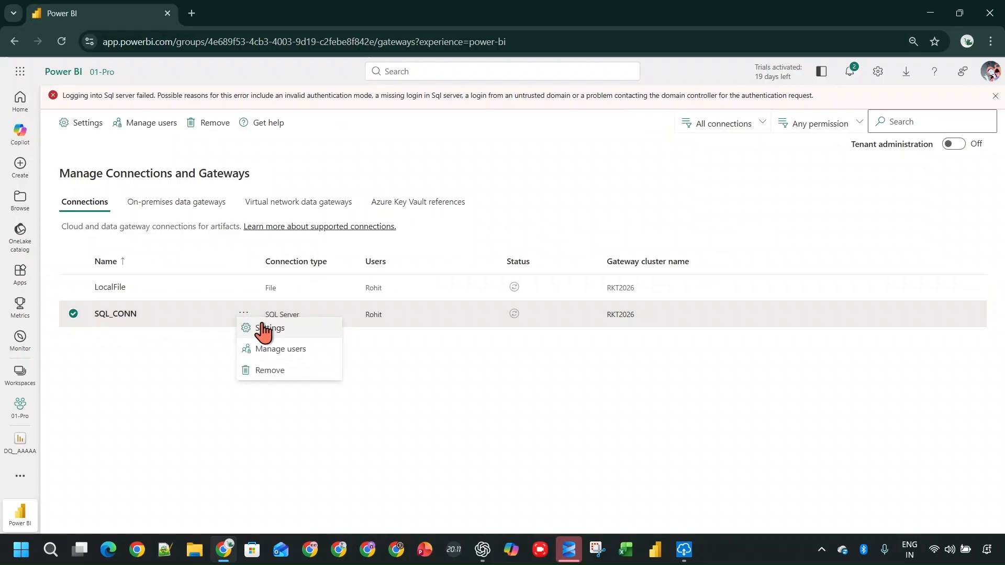
pyautogui.click(270, 329)
pyautogui.scroll(-3, 945, 287)
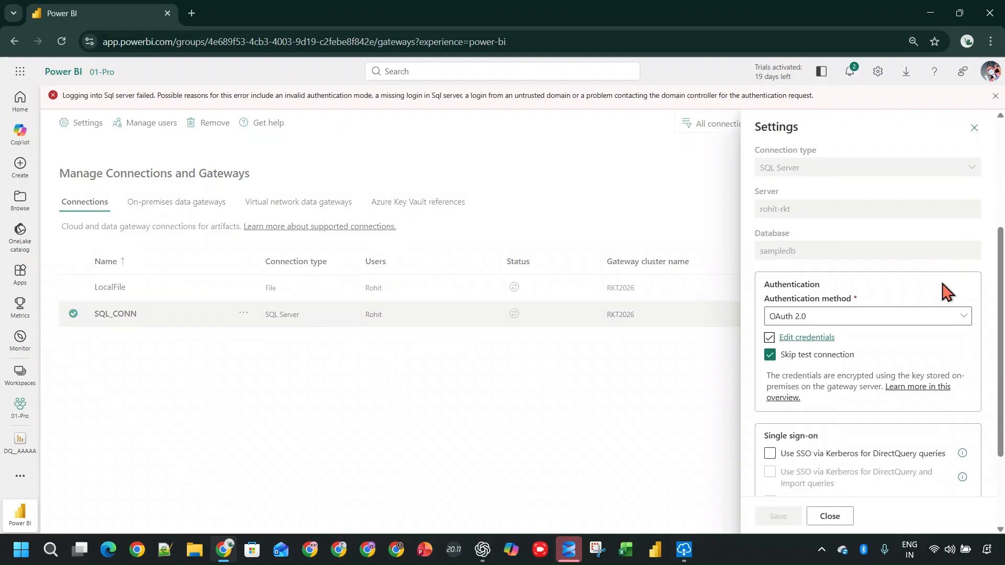
pyautogui.click(822, 320)
pyautogui.click(829, 337)
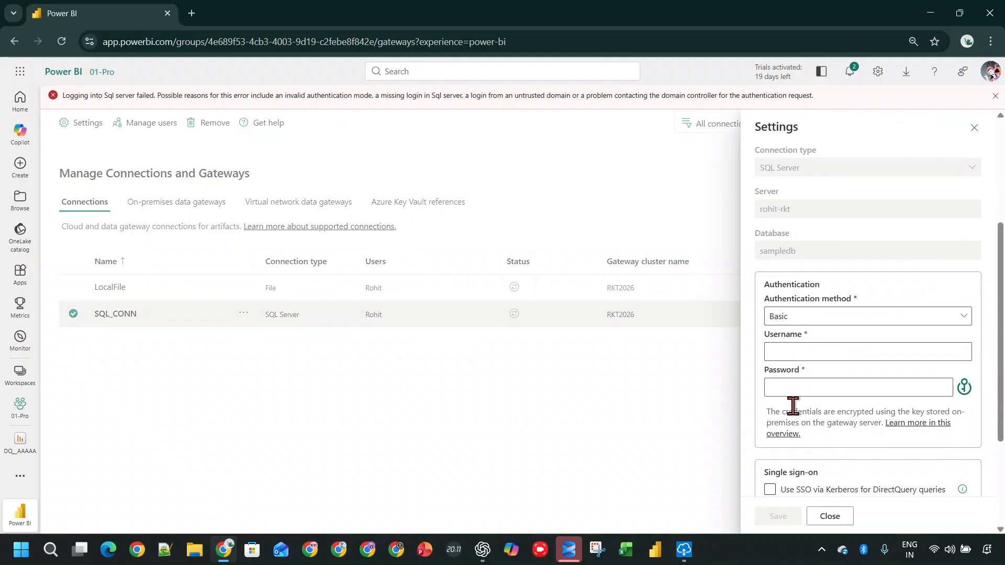
pyautogui.doubleClick(794, 411)
pyautogui.click(821, 320)
pyautogui.click(820, 335)
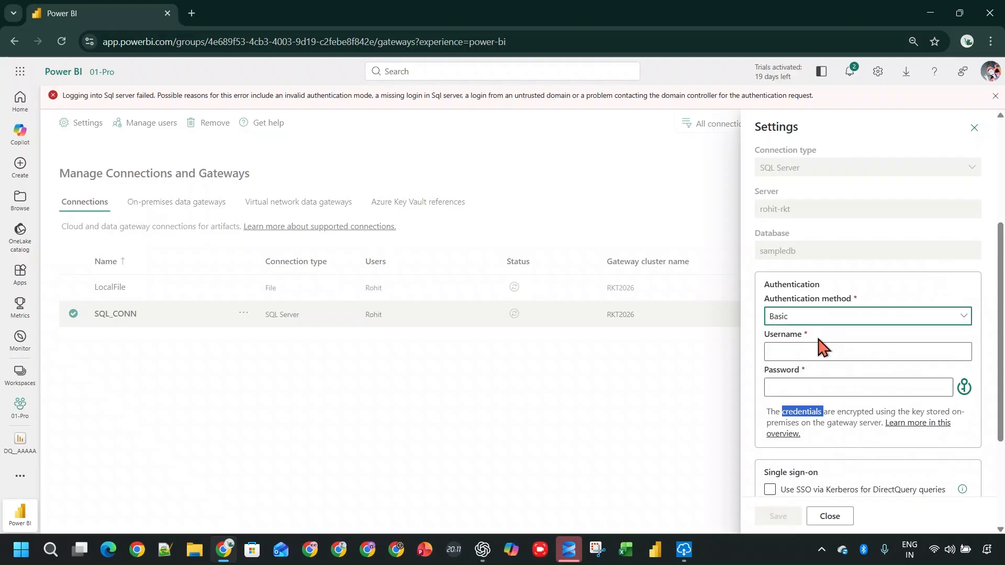
pyautogui.click(771, 409)
pyautogui.scroll(-3, 839, 393)
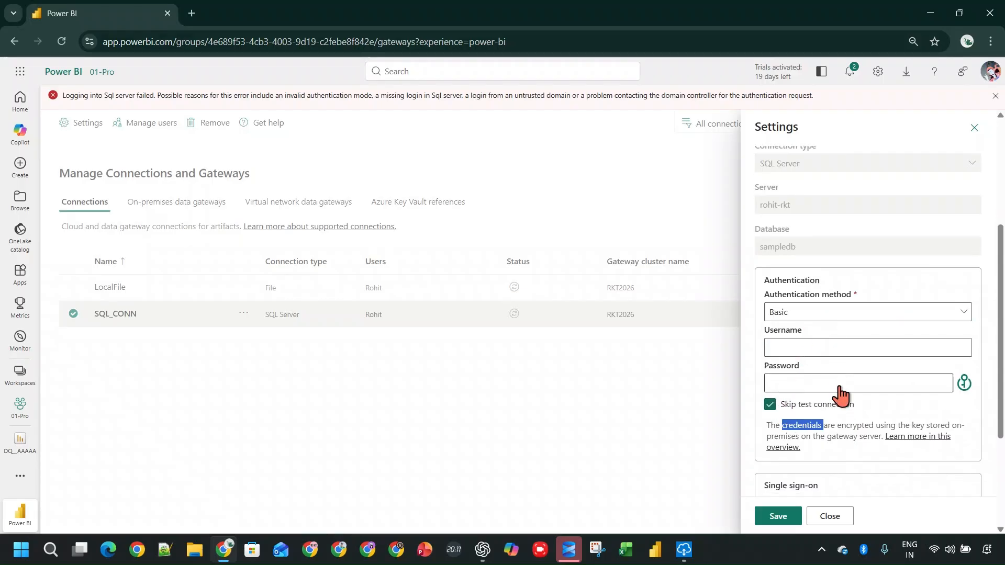
# Set SQL_CONN's privacy level to Public, save the connection and close its settings.
pyautogui.click(807, 453)
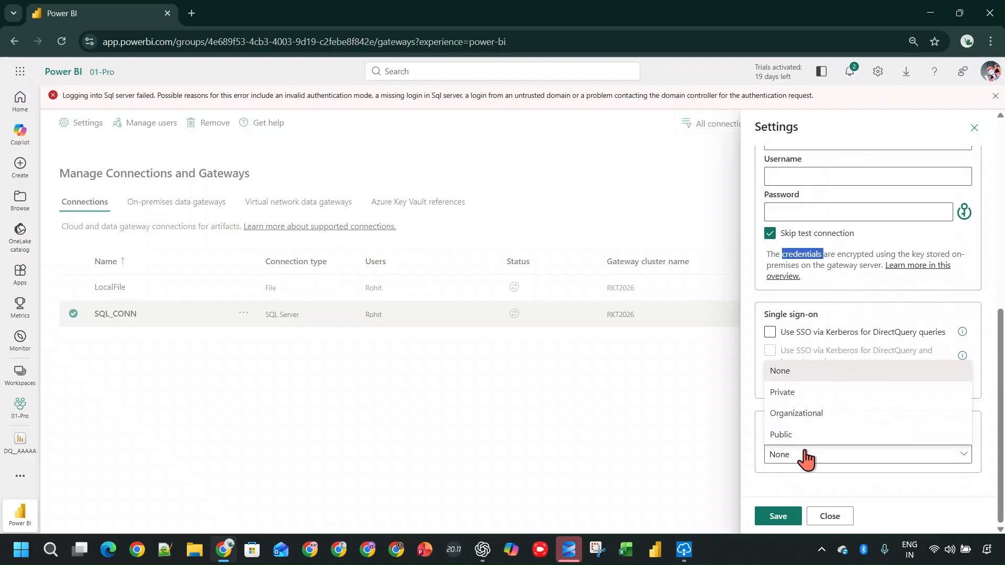
pyautogui.click(806, 454)
pyautogui.click(807, 454)
pyautogui.click(806, 437)
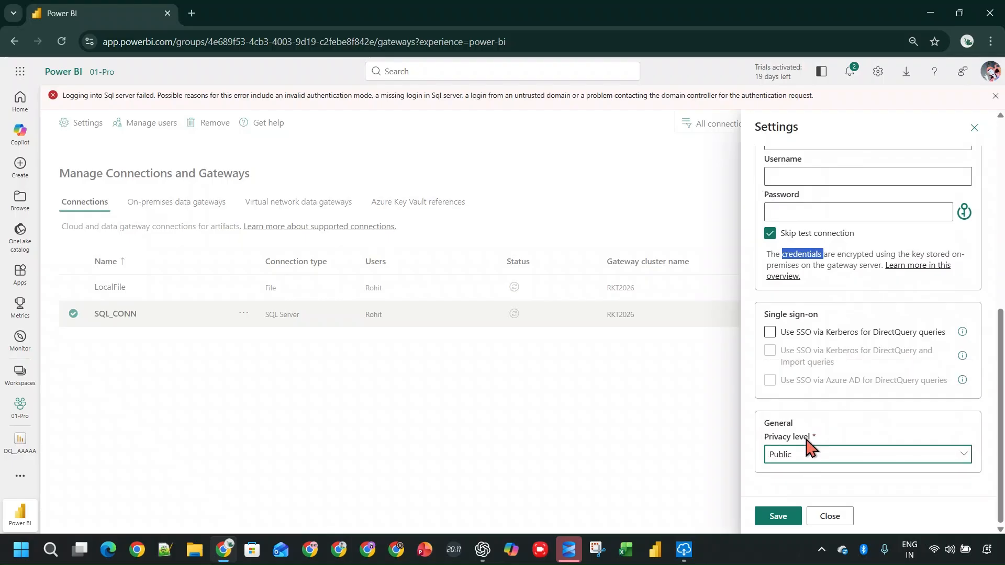
pyautogui.click(792, 512)
pyautogui.scroll(10, 834, 367)
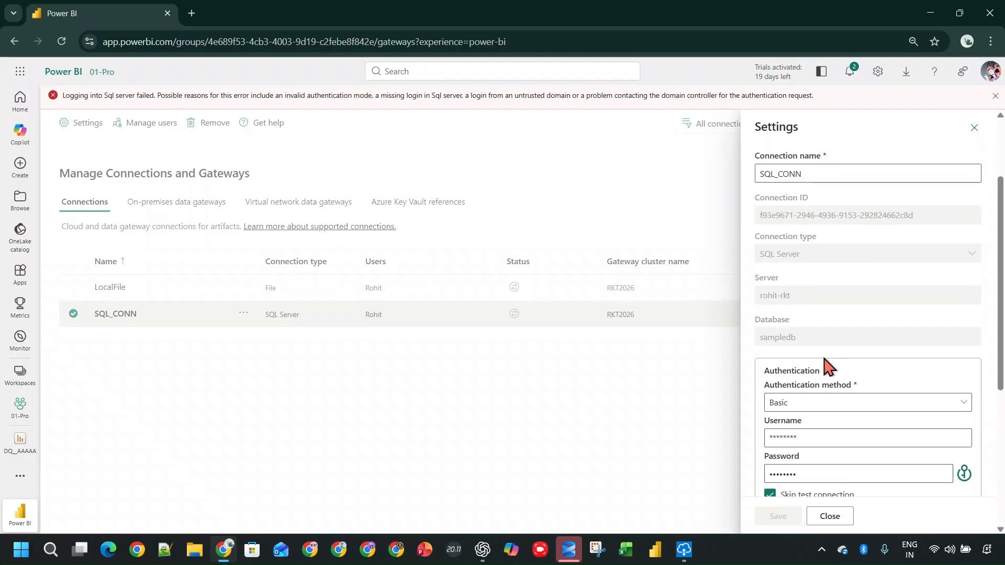
pyautogui.scroll(-5, 890, 279)
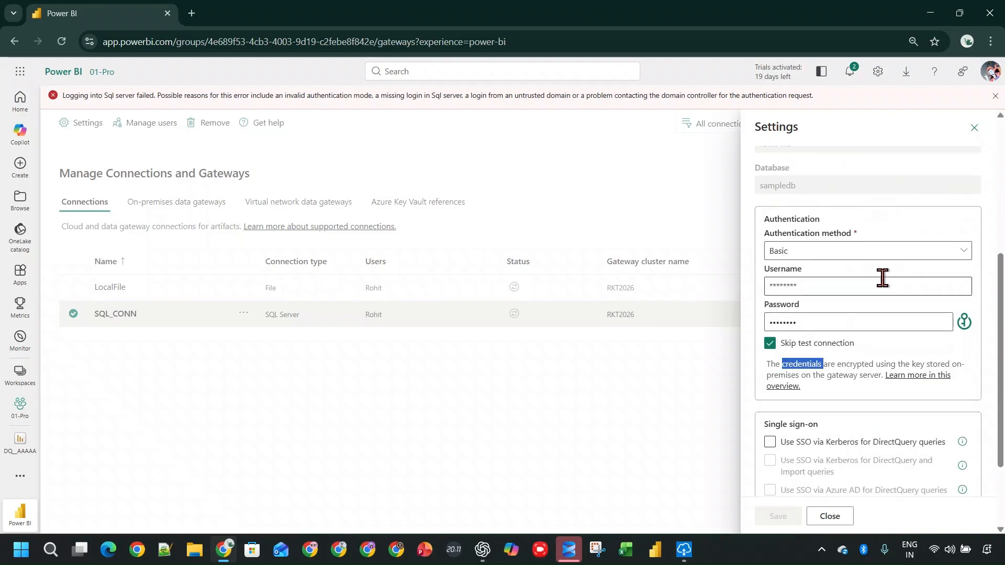
pyautogui.click(381, 392)
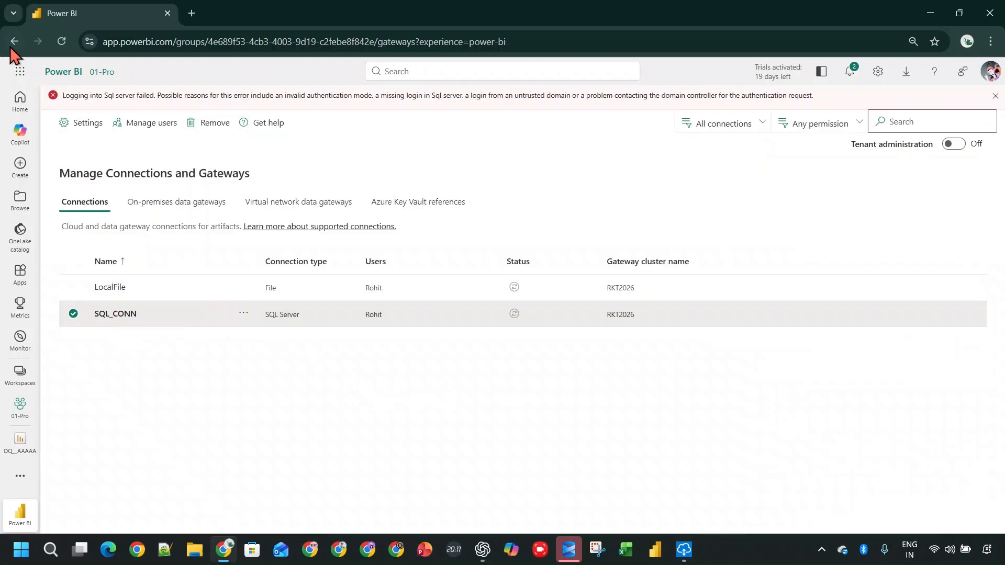
# Reload the page, open the DQ__AAAAA semantic model's settings from the 01-Pro workspace and check its SQL Server source's gateway mapping.
pyautogui.click(62, 41)
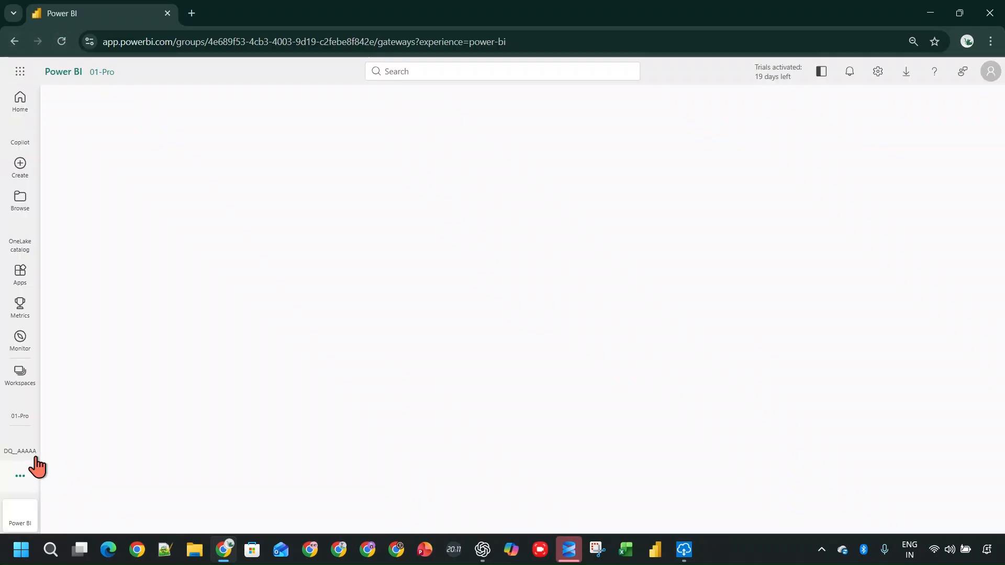
pyautogui.click(20, 405)
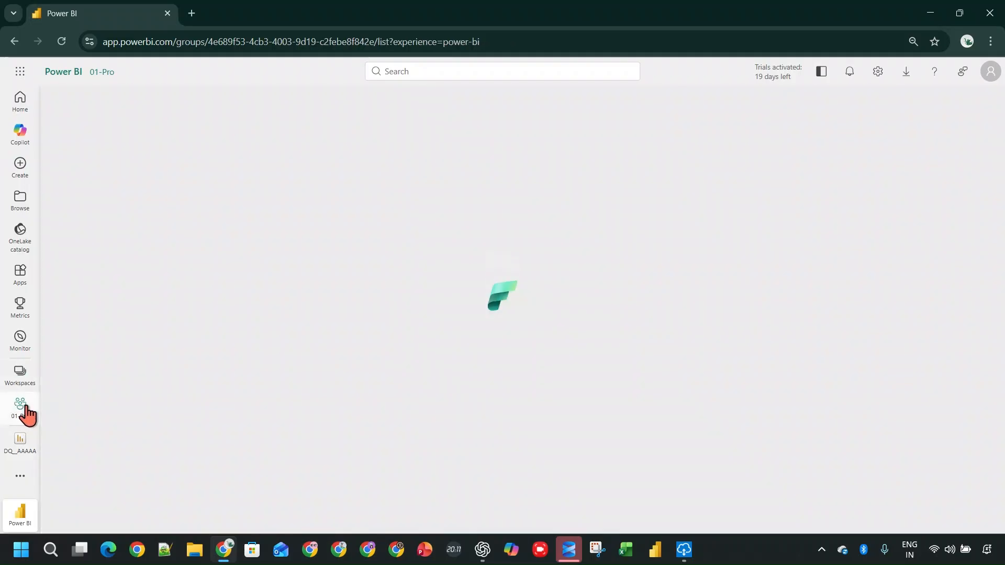
pyautogui.click(289, 229)
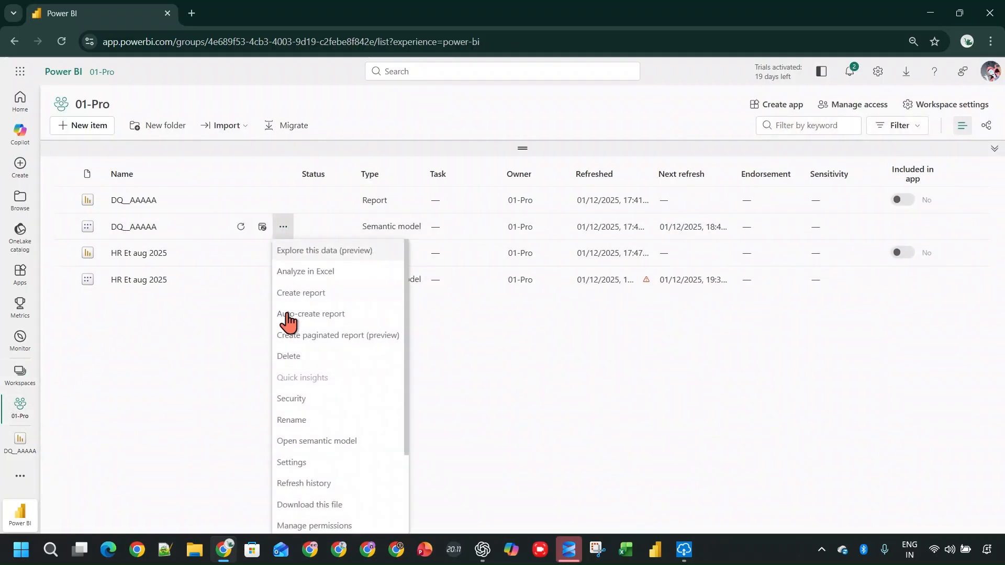
pyautogui.click(315, 459)
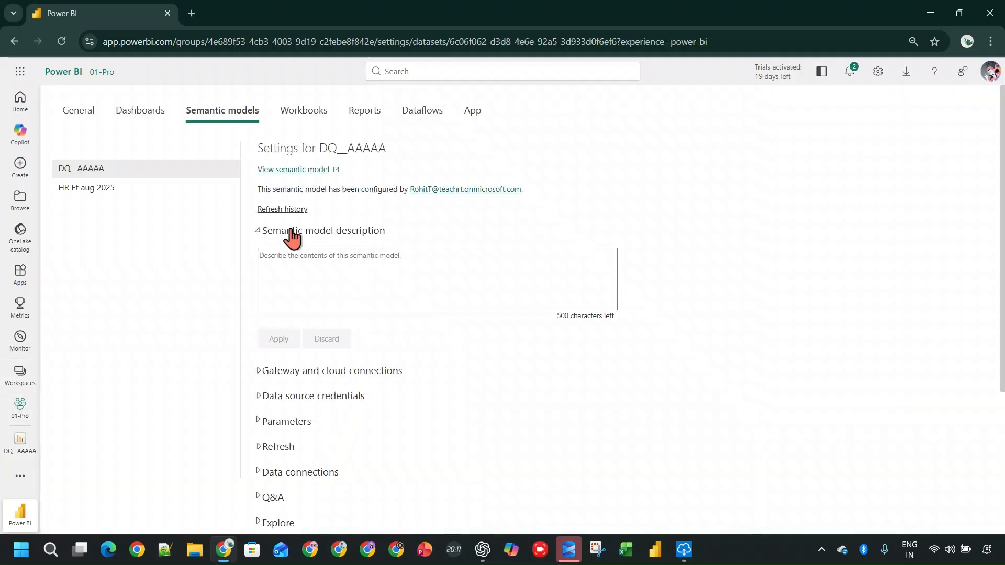
pyautogui.click(287, 386)
pyautogui.scroll(-1, 320, 390)
pyautogui.scroll(-3, 319, 390)
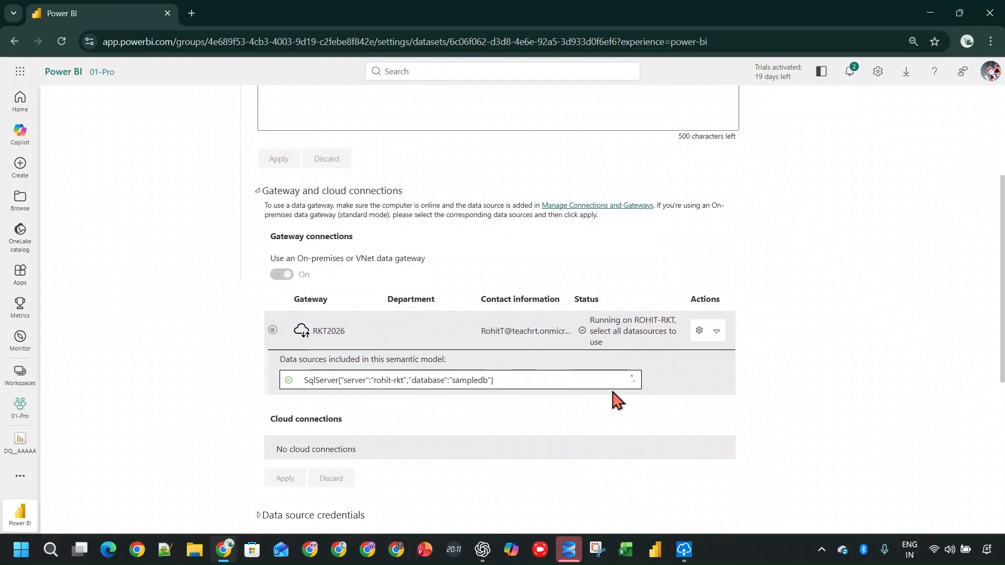
pyautogui.click(616, 374)
pyautogui.click(381, 412)
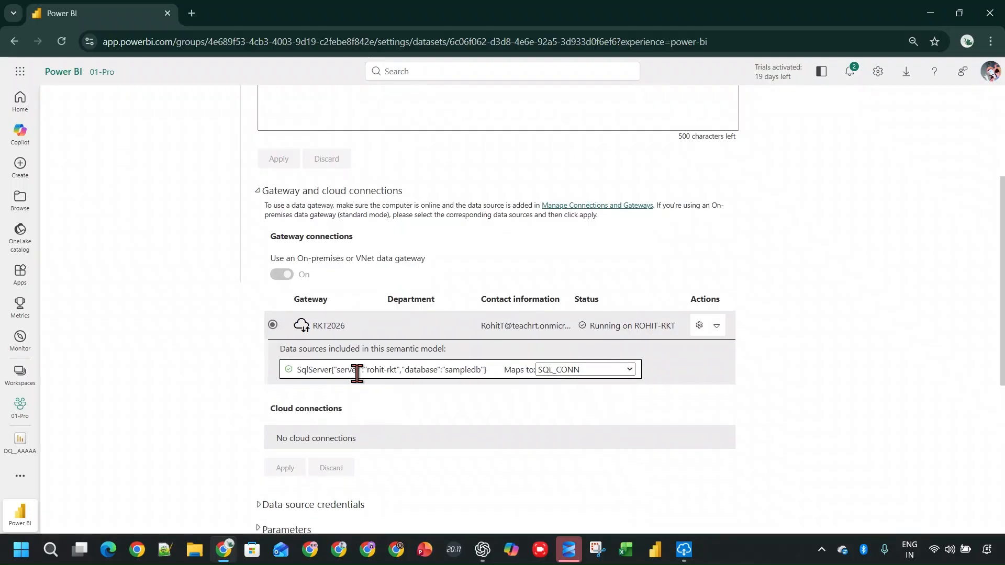
pyautogui.scroll(3, 357, 373)
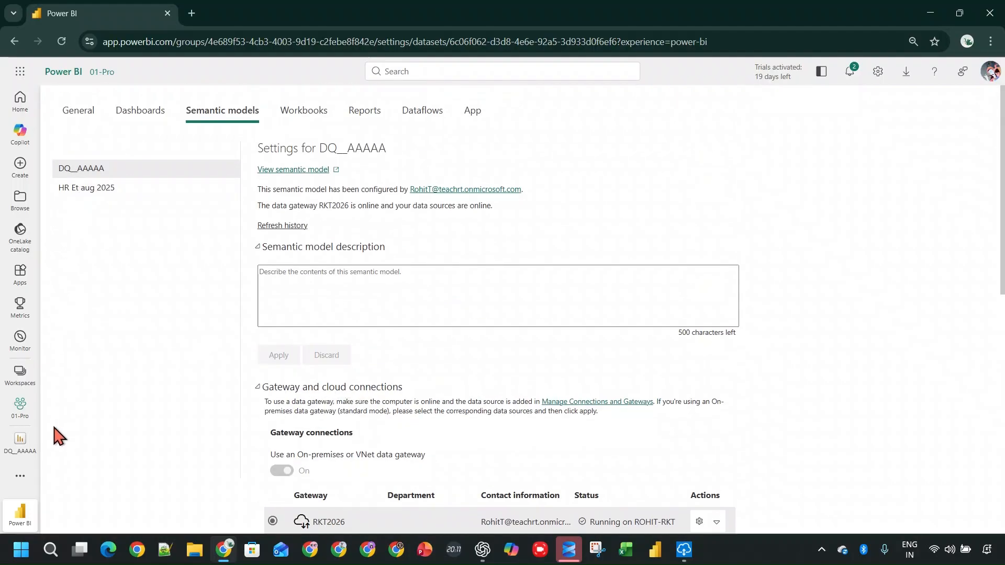
# Go back to the 01-Pro workspace, refresh it and open the DQ__AAAAA report to retest the connection.
pyautogui.click(28, 432)
pyautogui.click(22, 414)
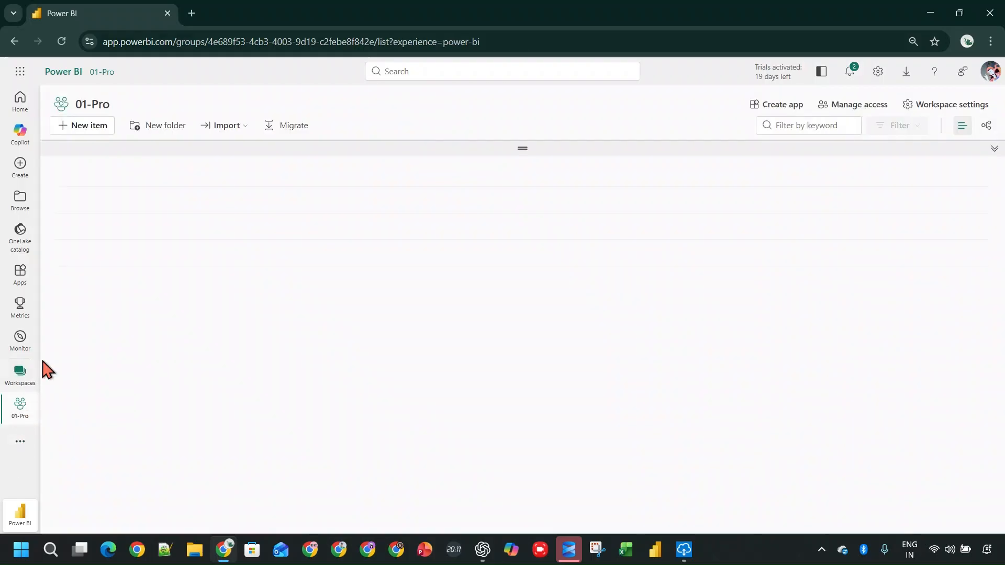
pyautogui.click(62, 46)
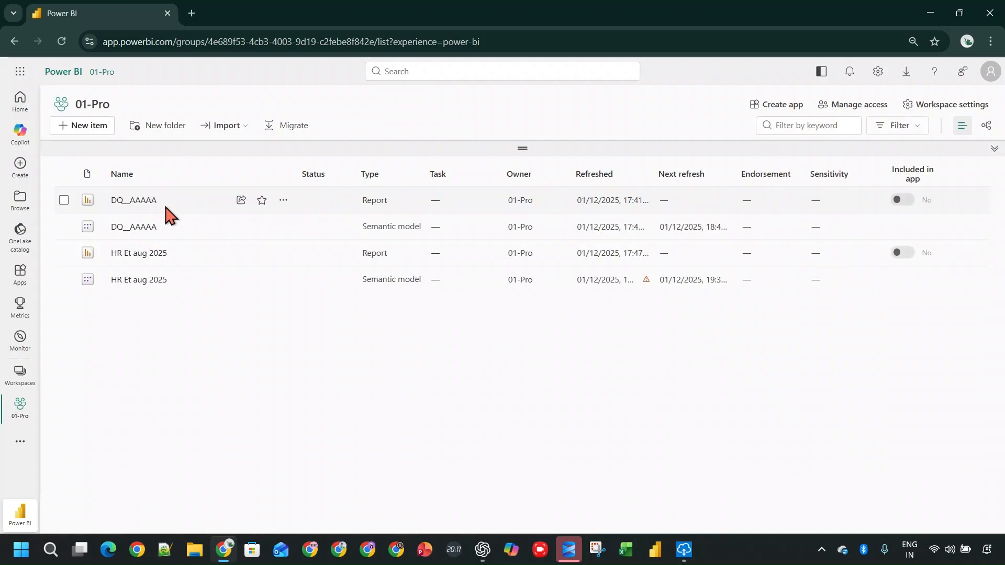
pyautogui.click(143, 202)
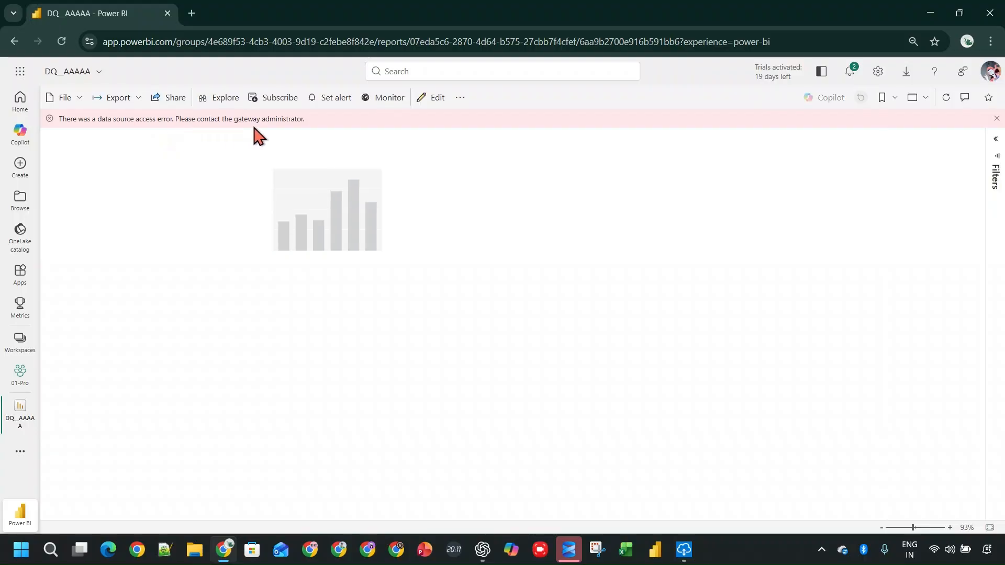
# Open the RKT2026 gateway's settings from the gateway connections of the DQ__AAAAA semantic model in the 01-Pro workspace.
pyautogui.click(19, 373)
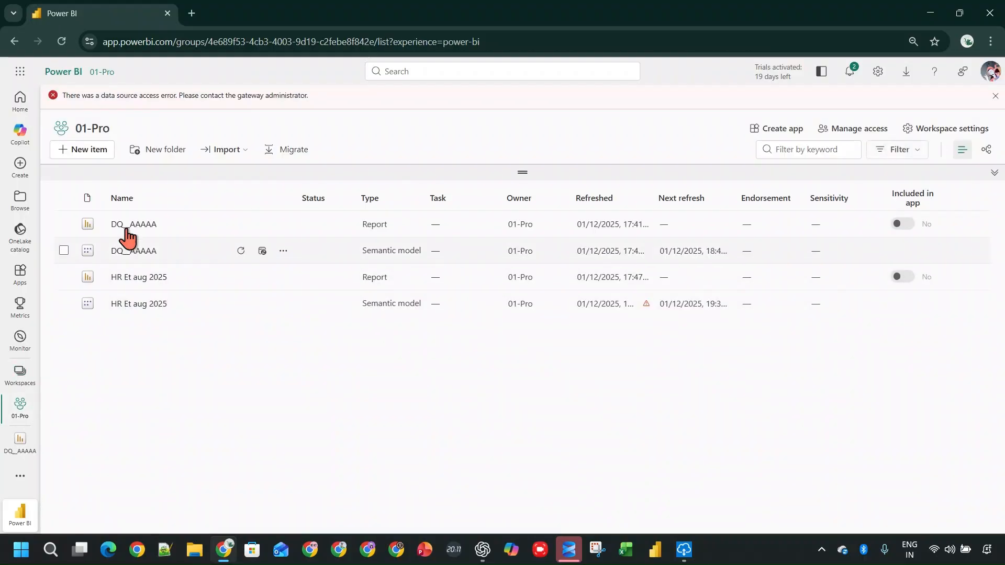
pyautogui.click(283, 252)
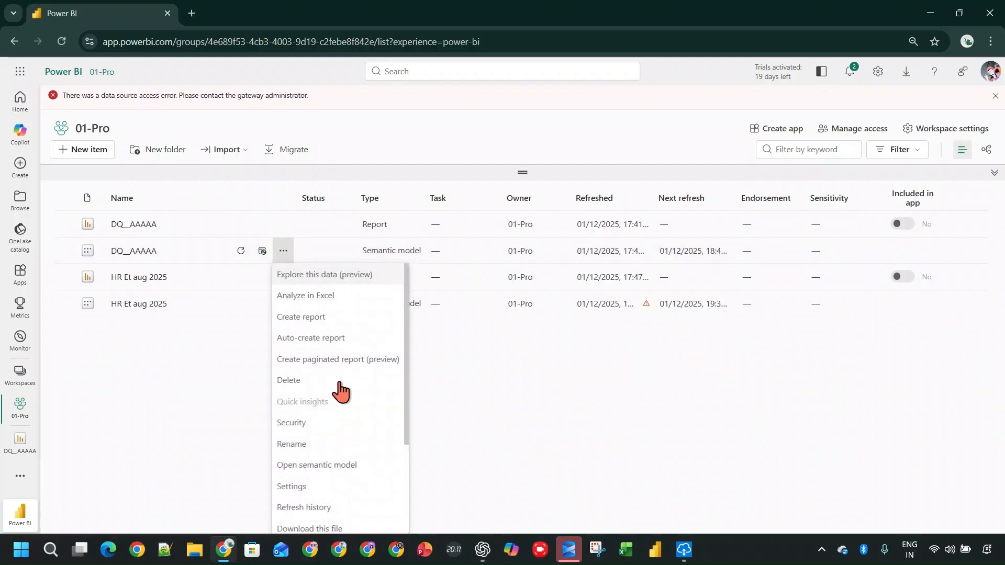
pyautogui.click(313, 487)
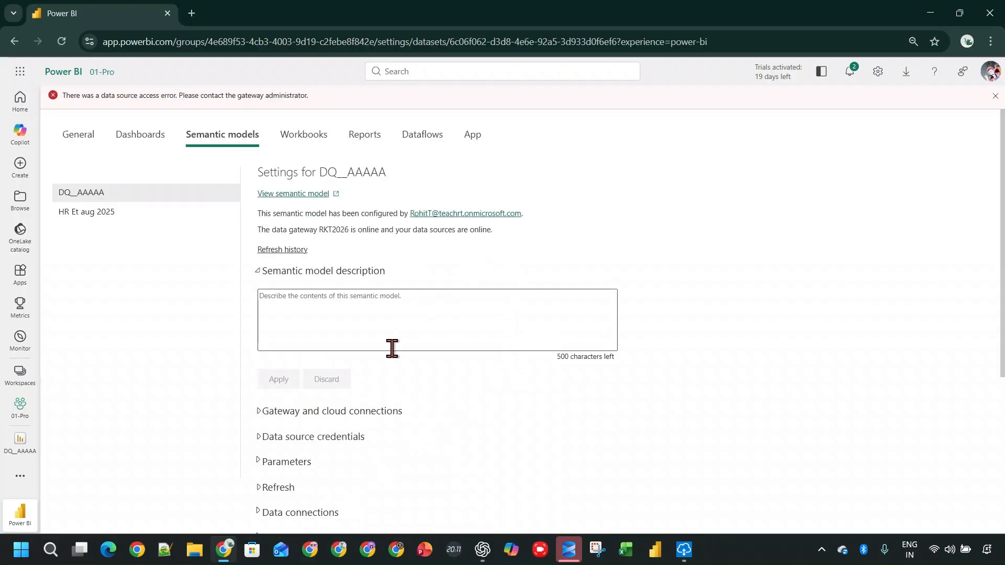
pyautogui.scroll(-4, 392, 348)
pyautogui.click(319, 220)
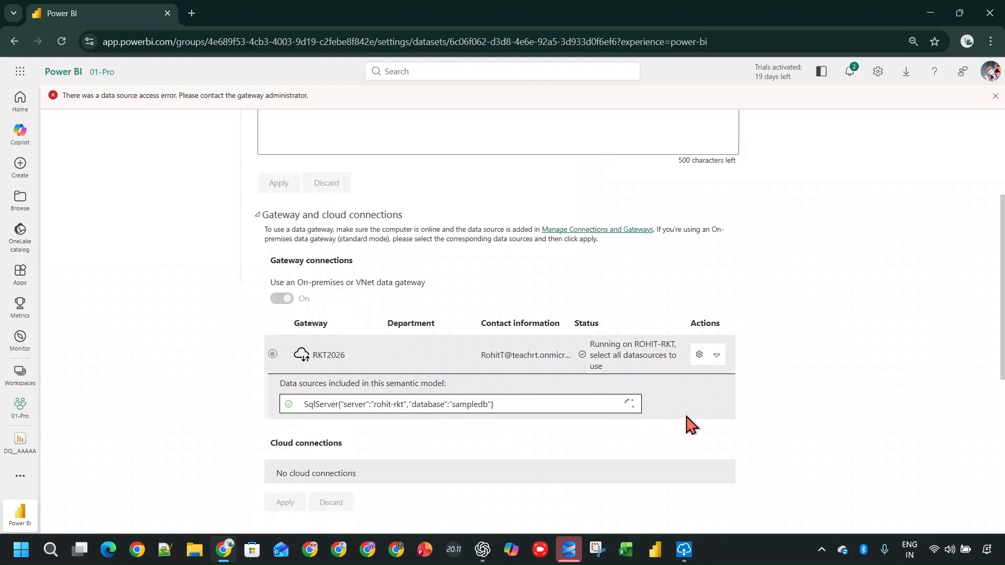
pyautogui.click(698, 357)
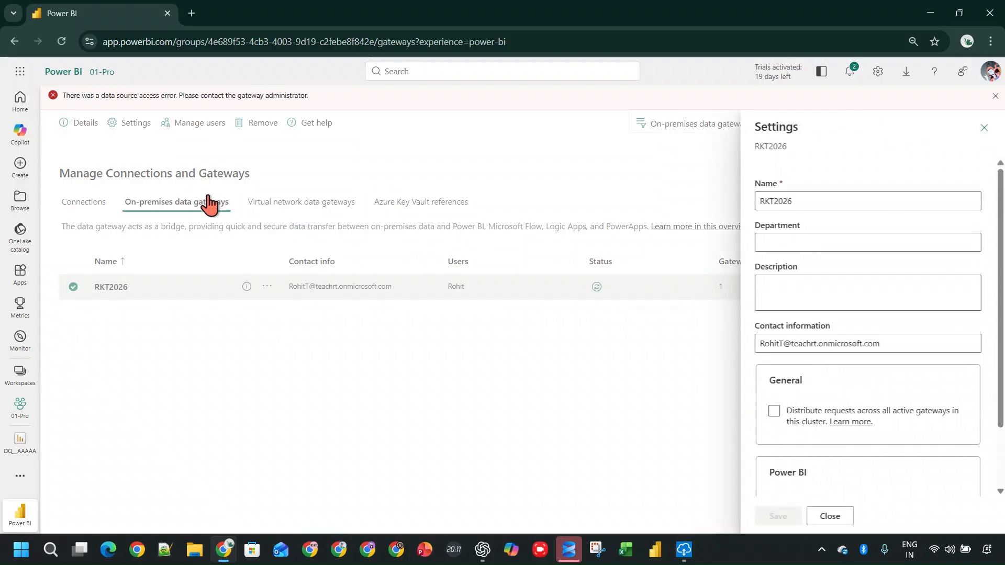
# Leave the gateway settings and open the SQL_CONN connection's settings at the authentication options.
pyautogui.click(99, 201)
pyautogui.click(99, 205)
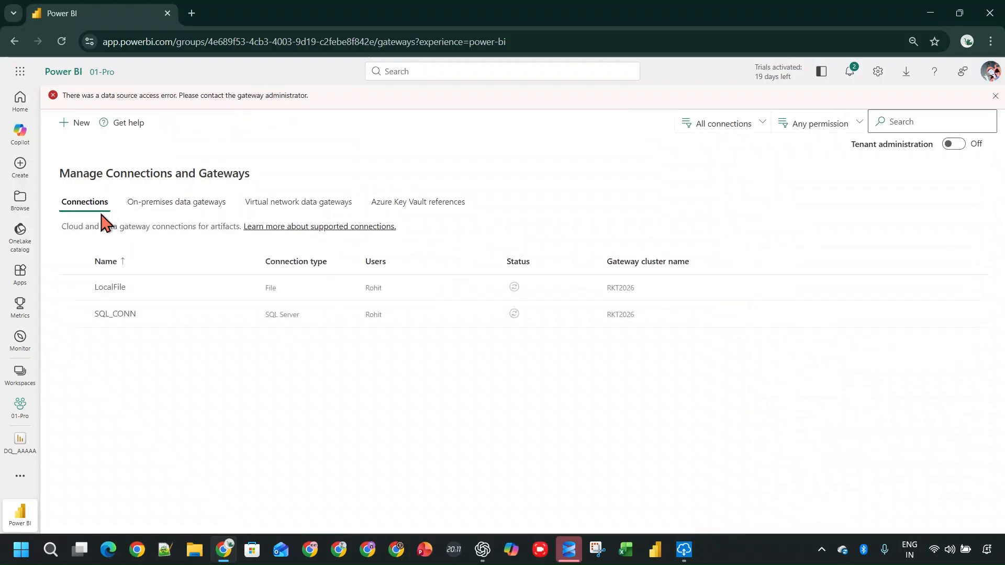
pyautogui.click(516, 314)
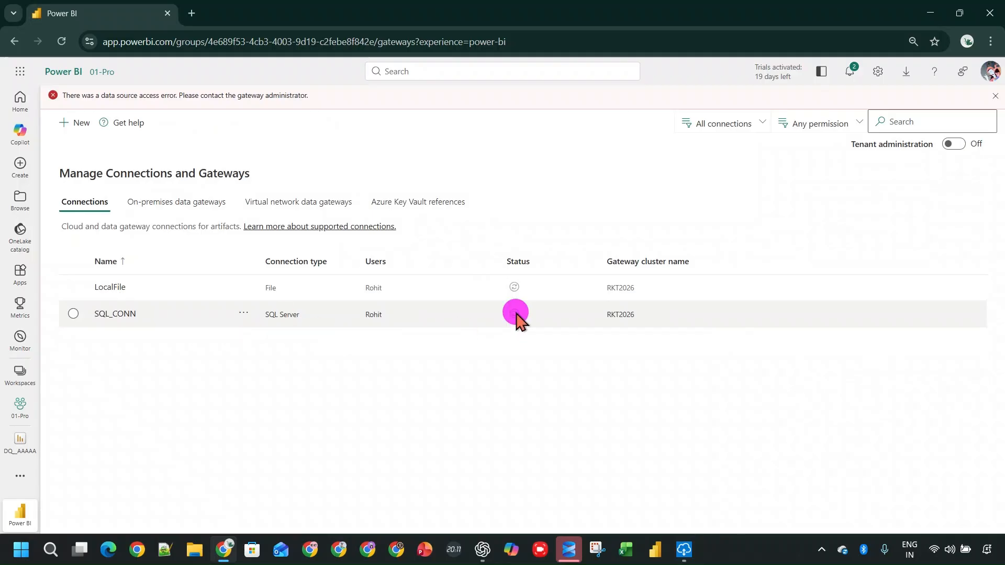
pyautogui.click(244, 315)
pyautogui.click(260, 328)
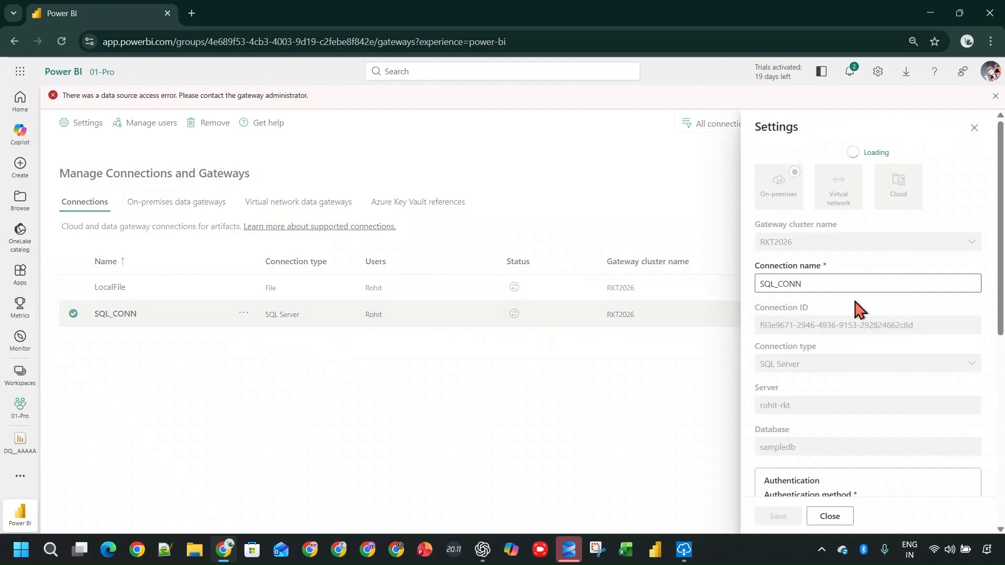
pyautogui.scroll(-4, 852, 305)
pyautogui.click(813, 317)
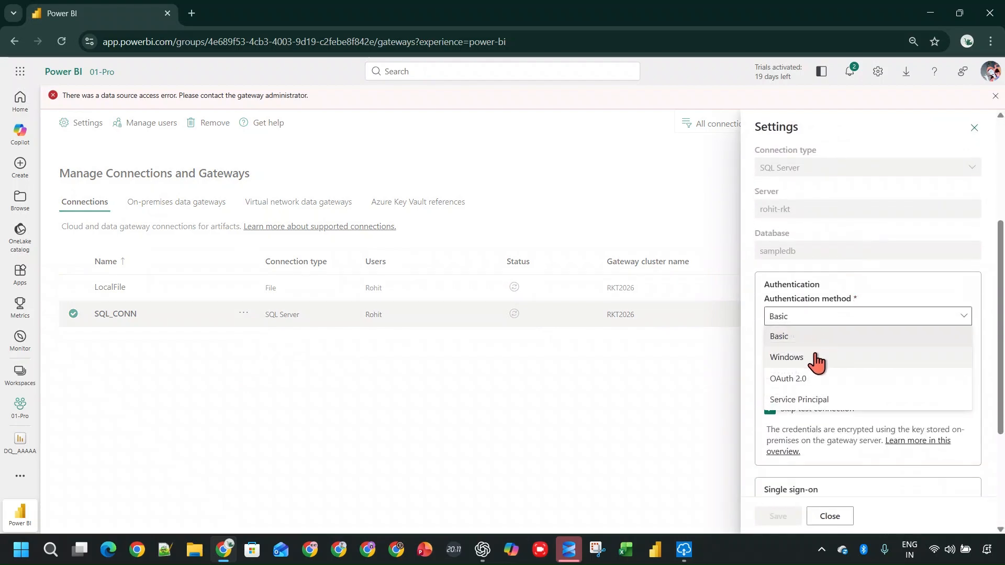
pyautogui.click(815, 358)
pyautogui.click(819, 318)
pyautogui.click(819, 378)
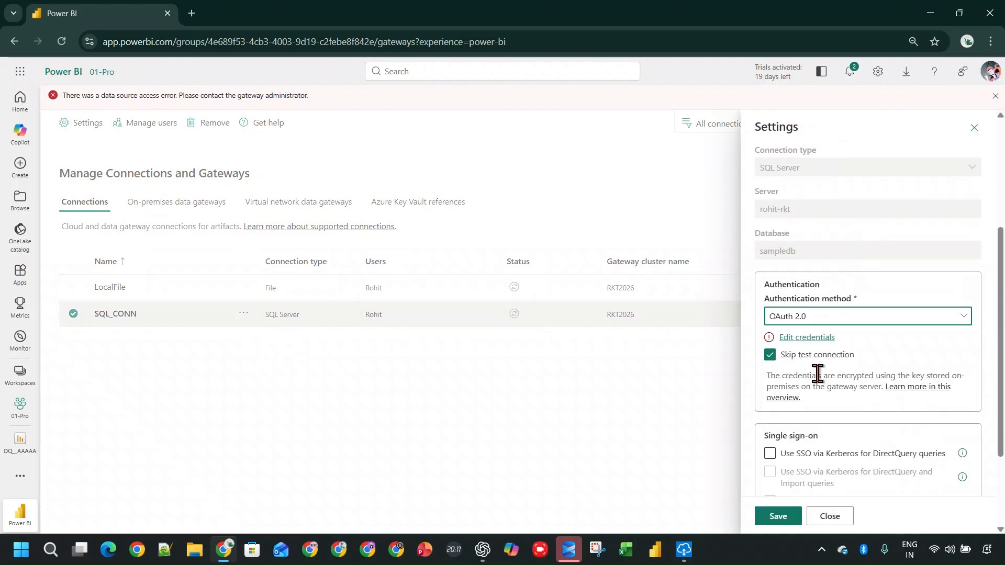
# Set SQL_CONN's authentication method to Basic and enter sa as the username.
pyautogui.click(821, 317)
pyautogui.click(823, 338)
pyautogui.click(827, 357)
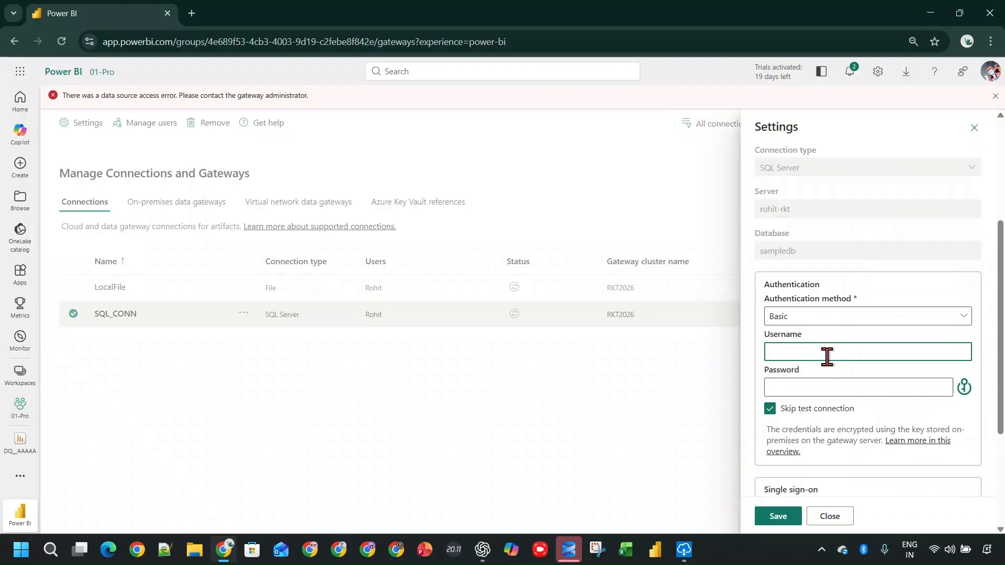
pyautogui.press('Tab')
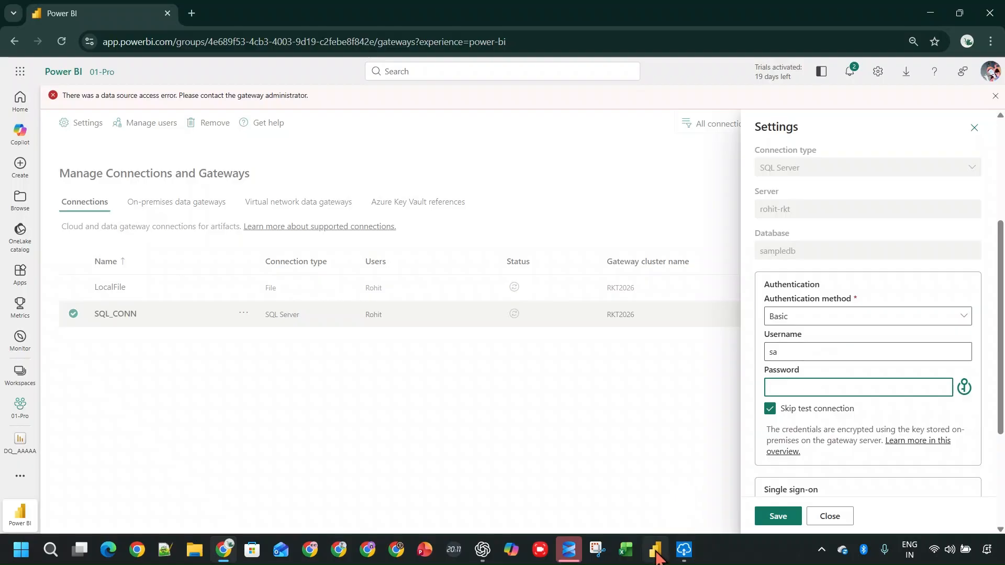
# Switch to SQL Server Management Studio and connect with the sa login, entering its password and turning off Remember Password.
pyautogui.click(569, 550)
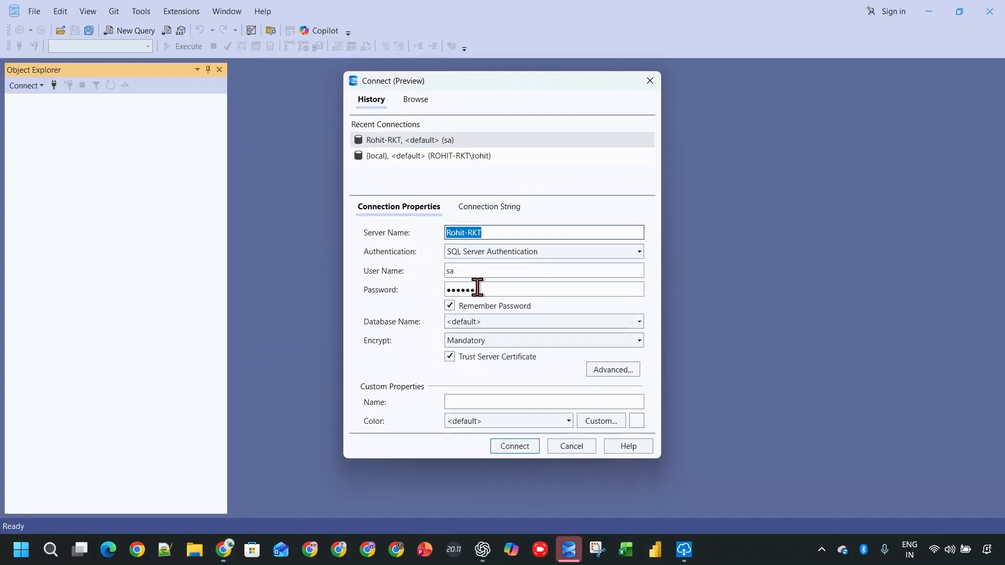
pyautogui.doubleClick(461, 289)
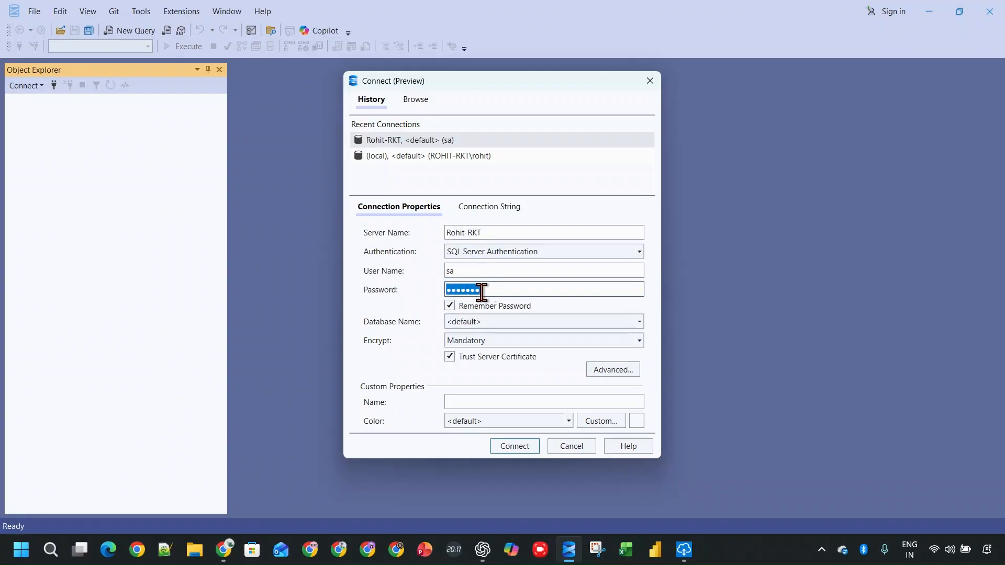
pyautogui.write('1')
pyautogui.click(489, 308)
pyautogui.click(517, 448)
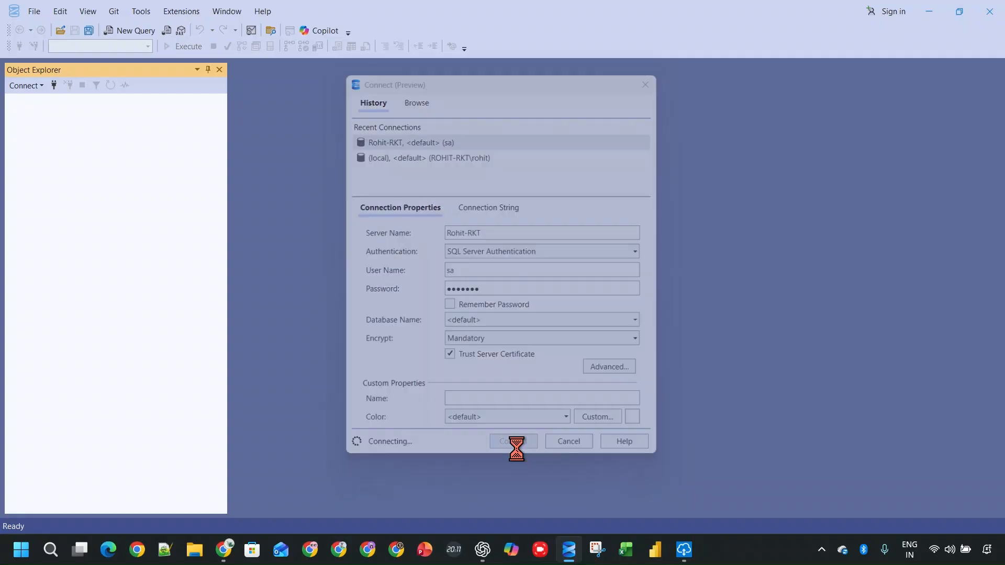
# Back in Power BI, enter the SQL_CONN password, turn off Skip test connection and save both the connection settings and the browser login.
pyautogui.click(680, 549)
pyautogui.click(224, 550)
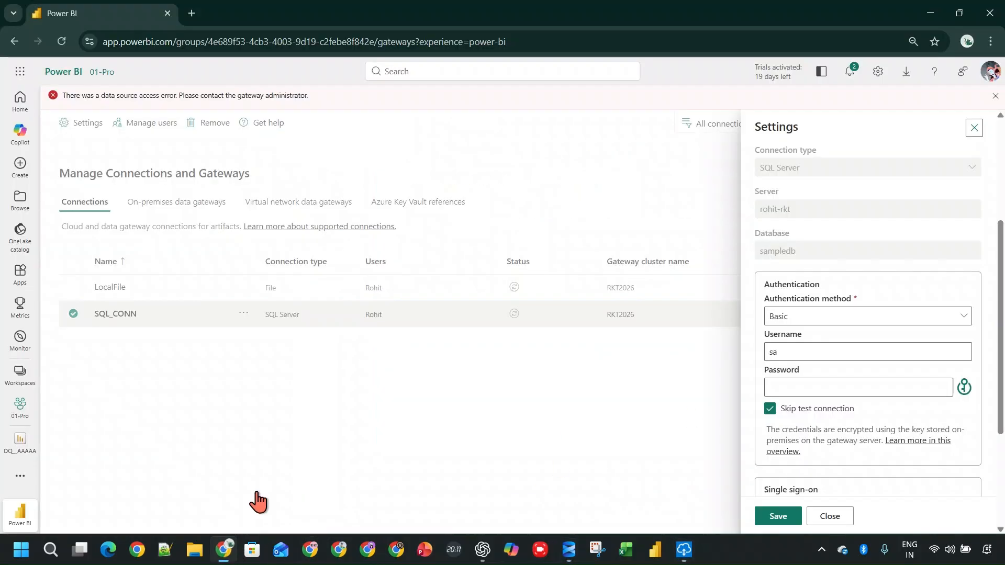
pyautogui.click(804, 388)
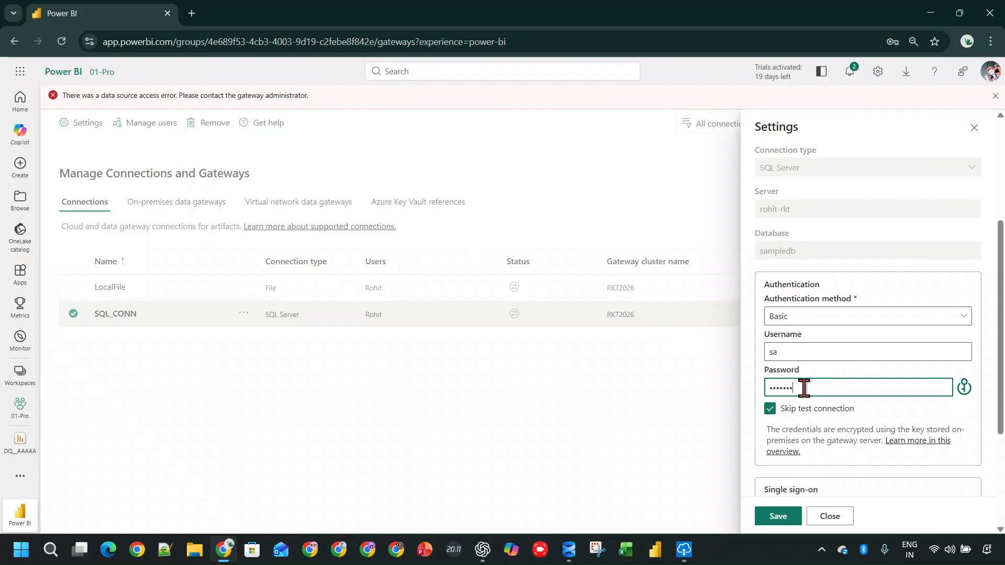
pyautogui.click(771, 409)
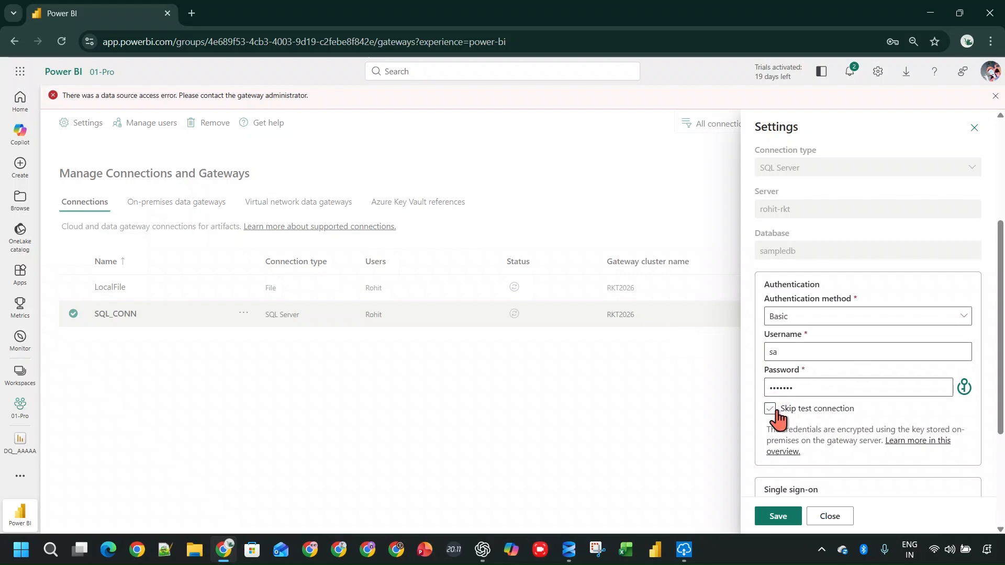
pyautogui.scroll(2, 816, 356)
pyautogui.scroll(-6, 817, 355)
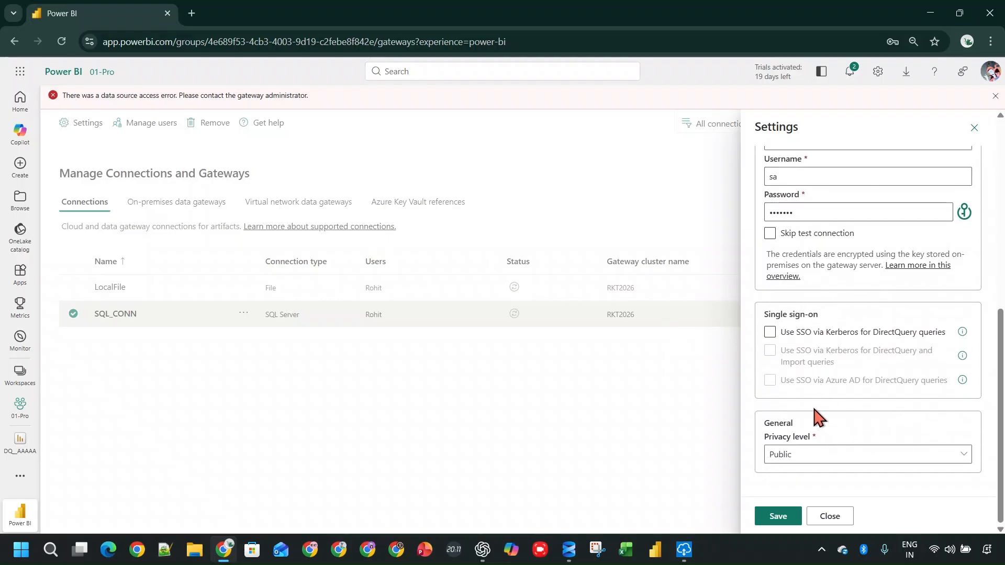
pyautogui.click(807, 453)
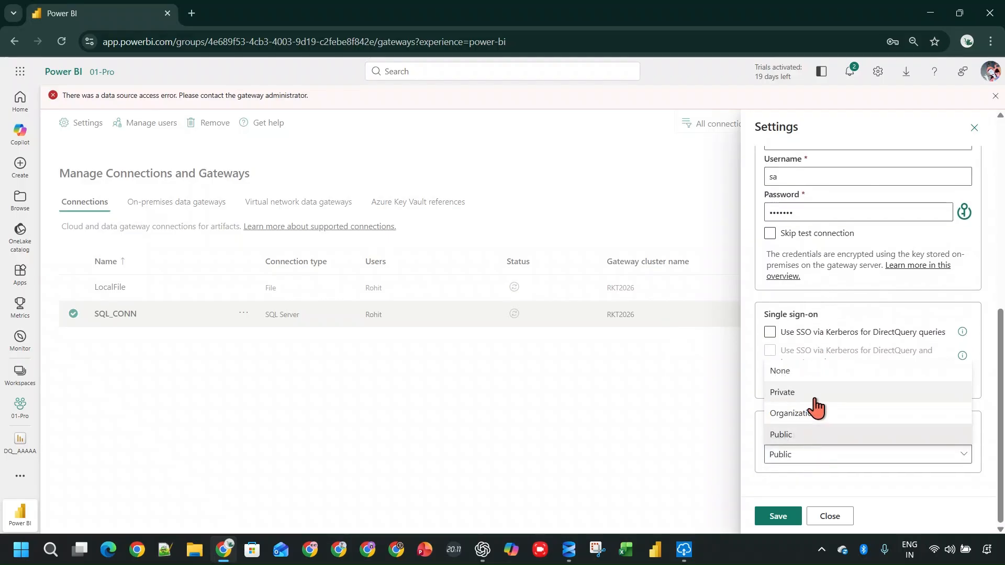
pyautogui.click(787, 517)
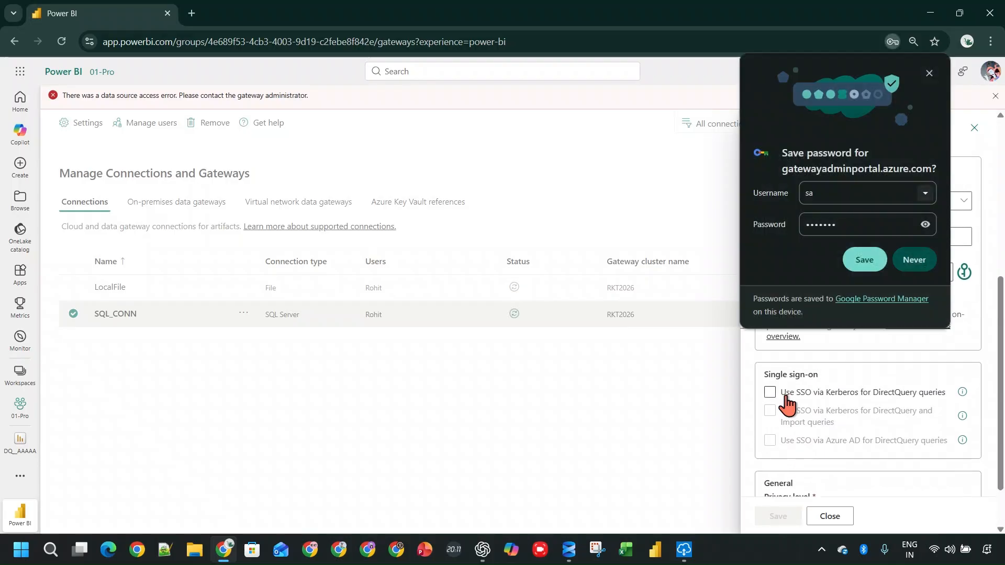
pyautogui.click(854, 259)
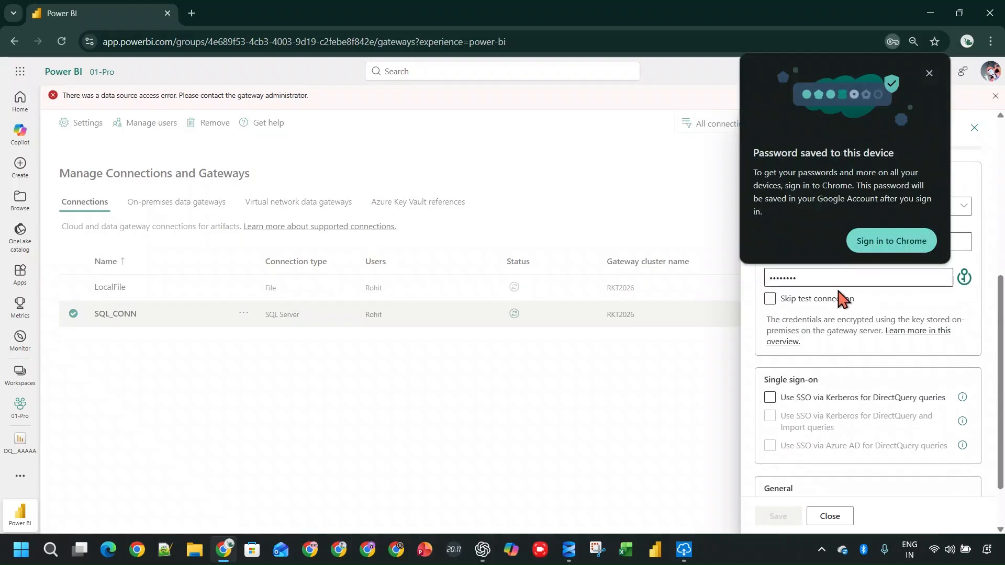
pyautogui.click(929, 73)
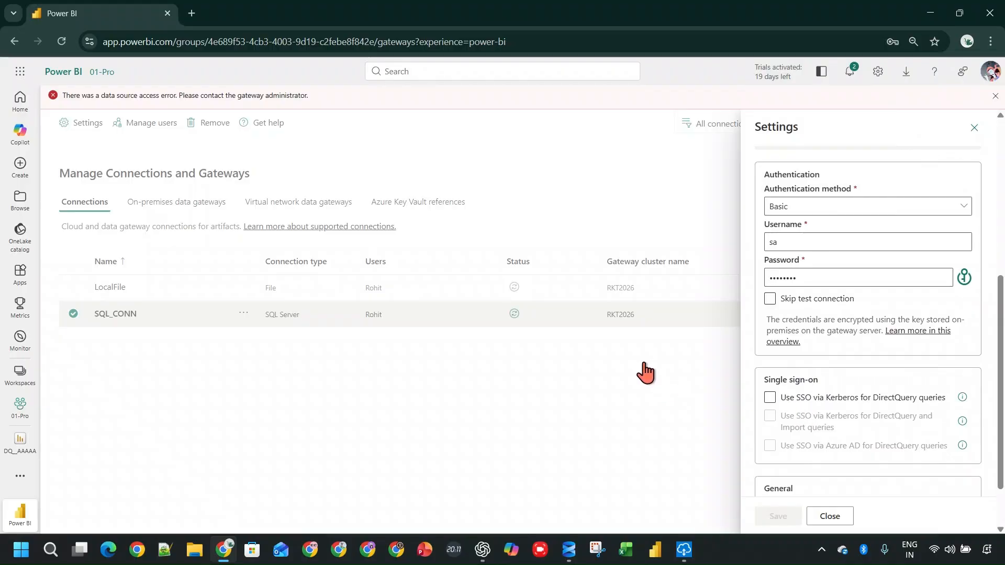
# Reload the connections page to check SQL_CONN's status and retest the DQ__AAAAA report's employee count card.
pyautogui.click(628, 375)
pyautogui.click(62, 41)
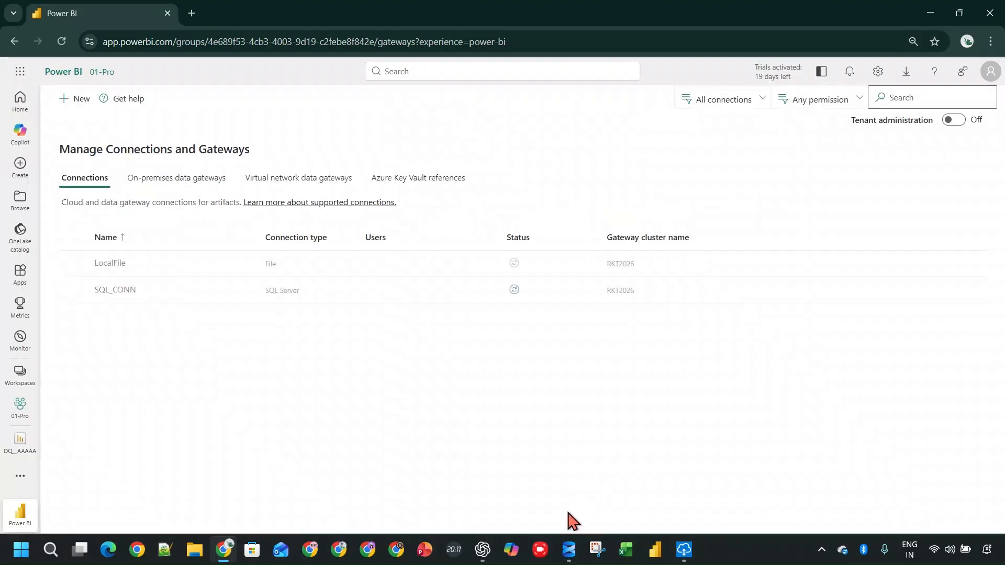
pyautogui.click(513, 291)
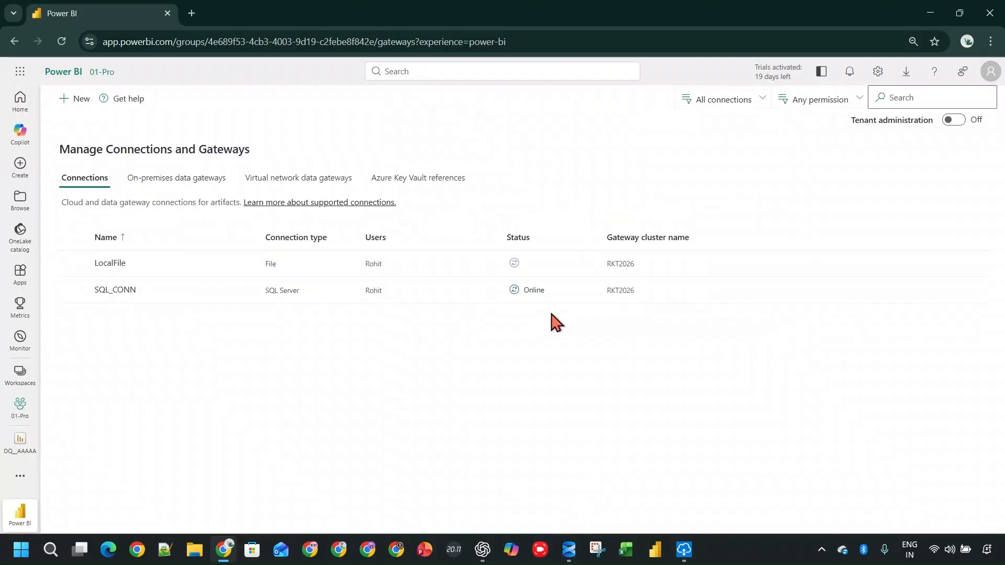
pyautogui.click(26, 442)
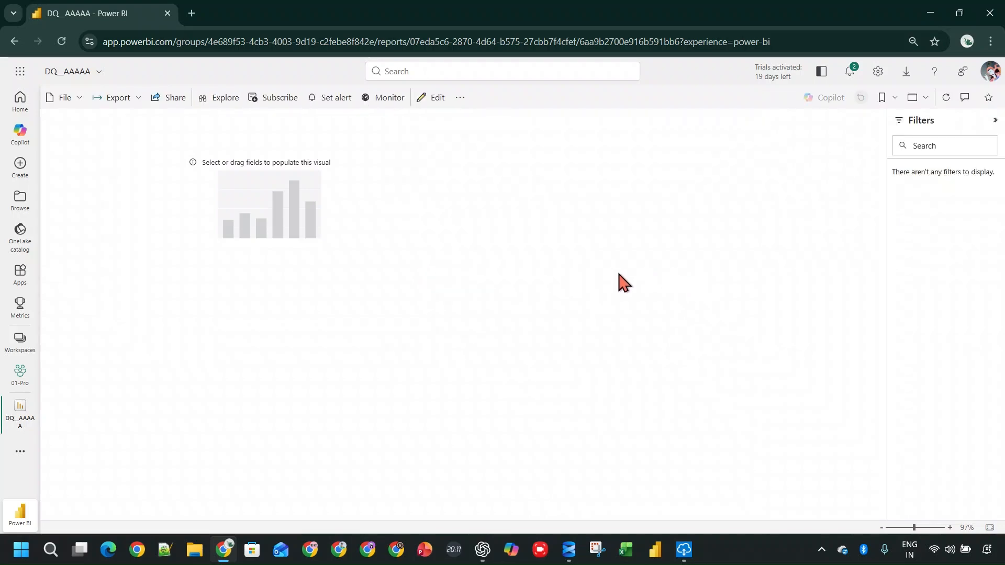
pyautogui.click(451, 292)
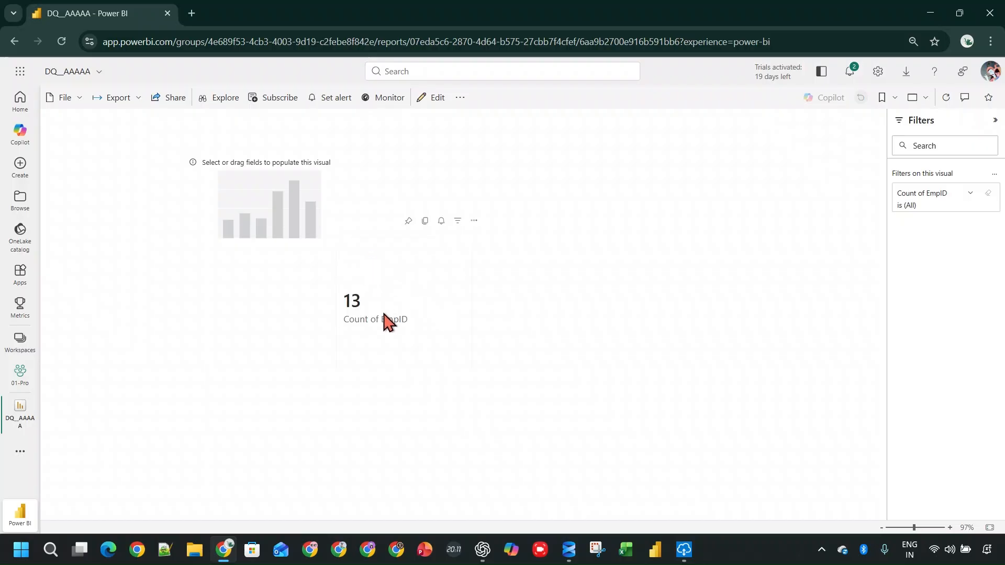
# Switch to SQL Server Management Studio and select the top 1000 rows of the dbo.Employees table in SampleDB.
pyautogui.click(569, 550)
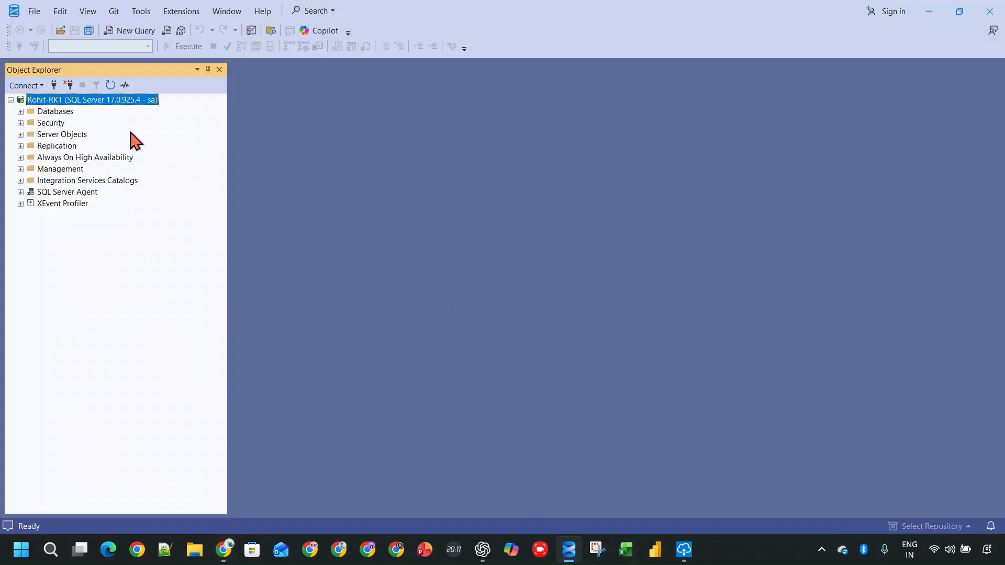
pyautogui.click(21, 111)
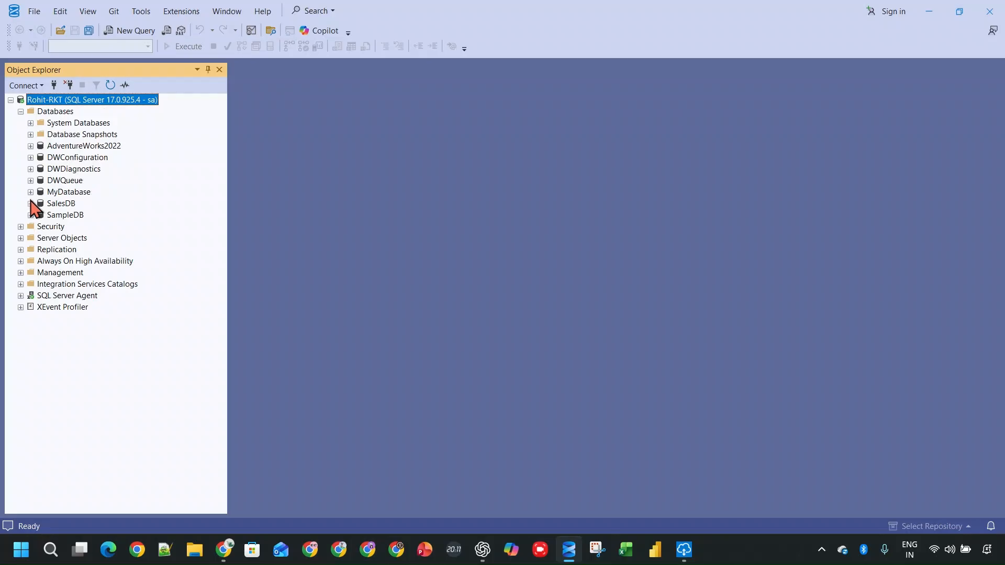
pyautogui.click(30, 215)
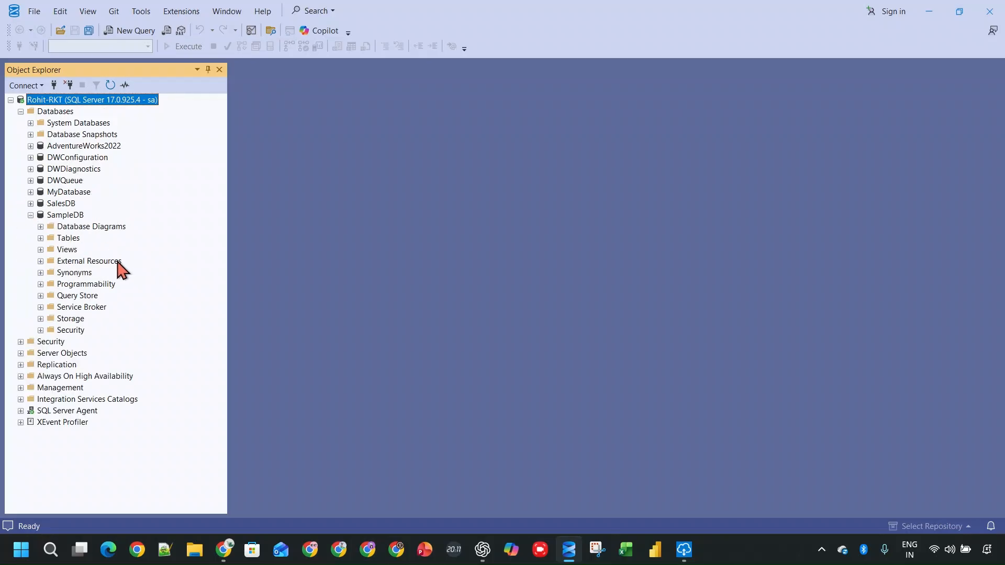
pyautogui.click(41, 238)
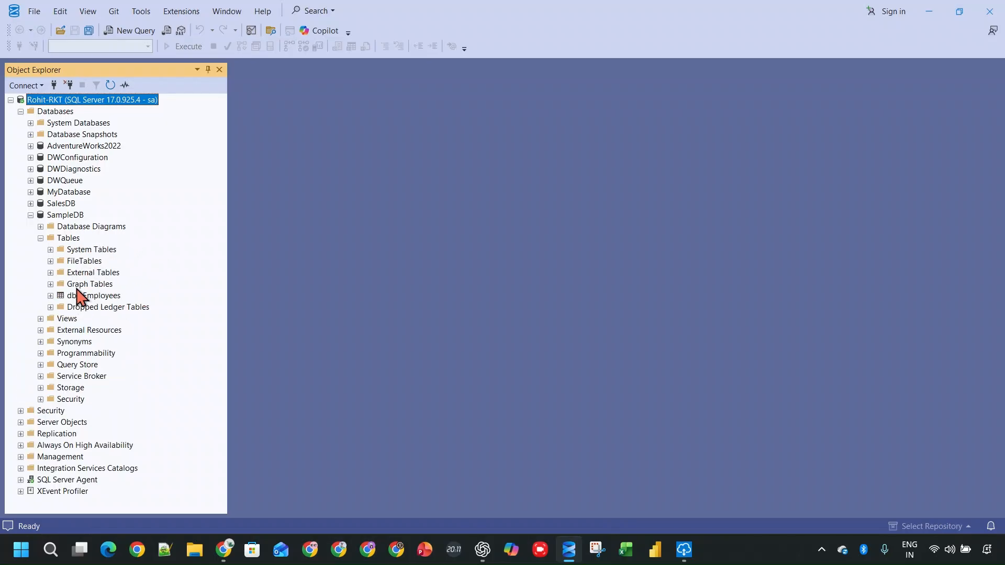
pyautogui.click(77, 296)
pyautogui.rightClick(79, 296)
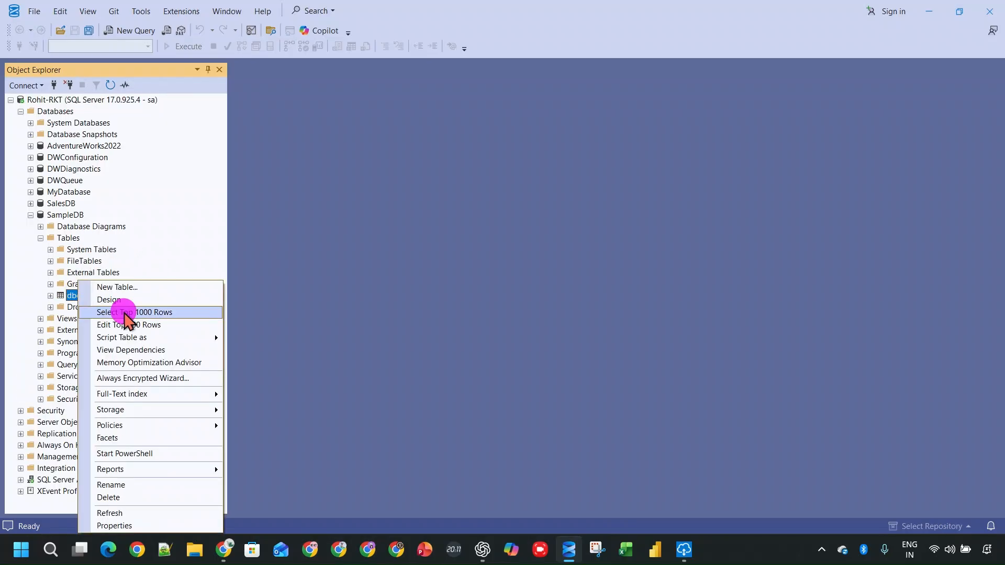
pyautogui.click(126, 313)
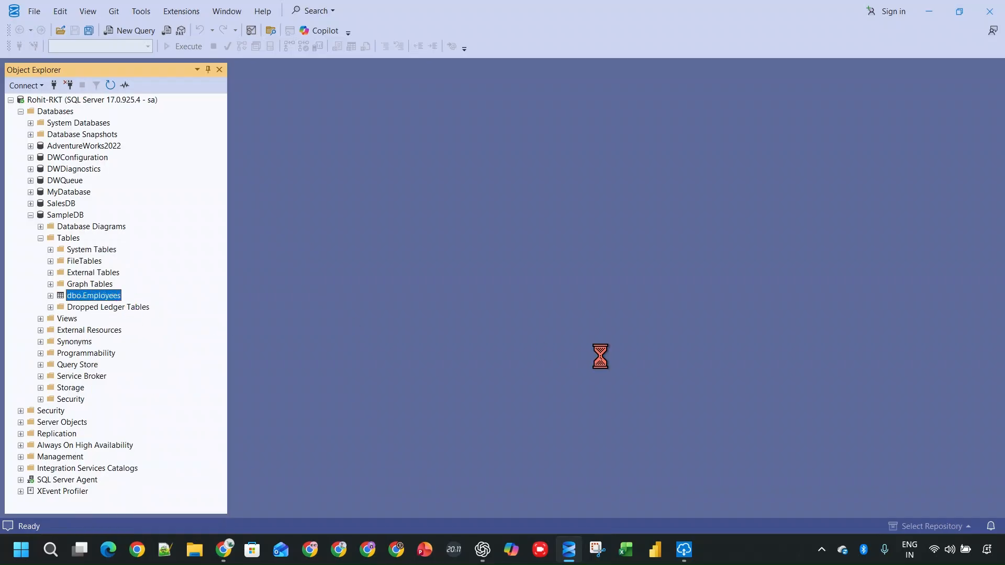
# Copy the Employees INSERT statement with its first row from ChatGPT and paste it below the SELECT query in SQL Server Management Studio.
pyautogui.click(483, 550)
pyautogui.moveTo(414, 152); pyautogui.dragTo(630, 164)
pyautogui.hotkey('ctrl', 'c')
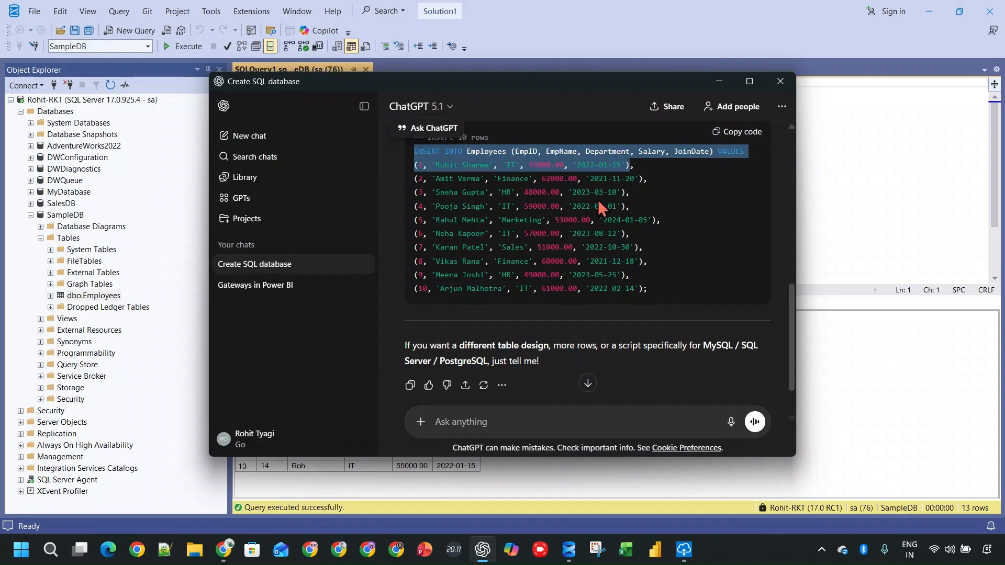
pyautogui.hotkey('alt', 'Tab')
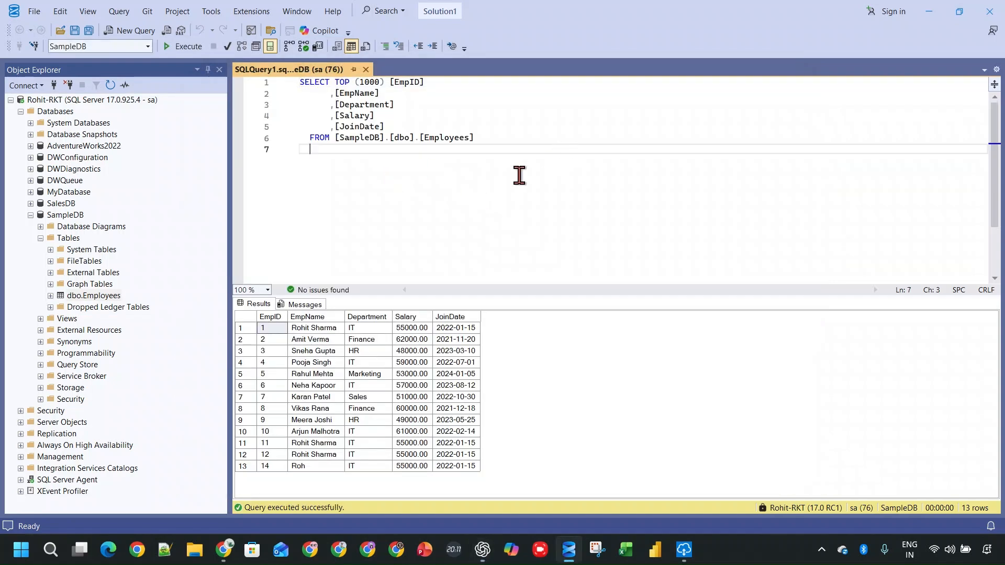
pyautogui.press('Return')
pyautogui.press('Return')
pyautogui.hotkey('ctrl', 'v')
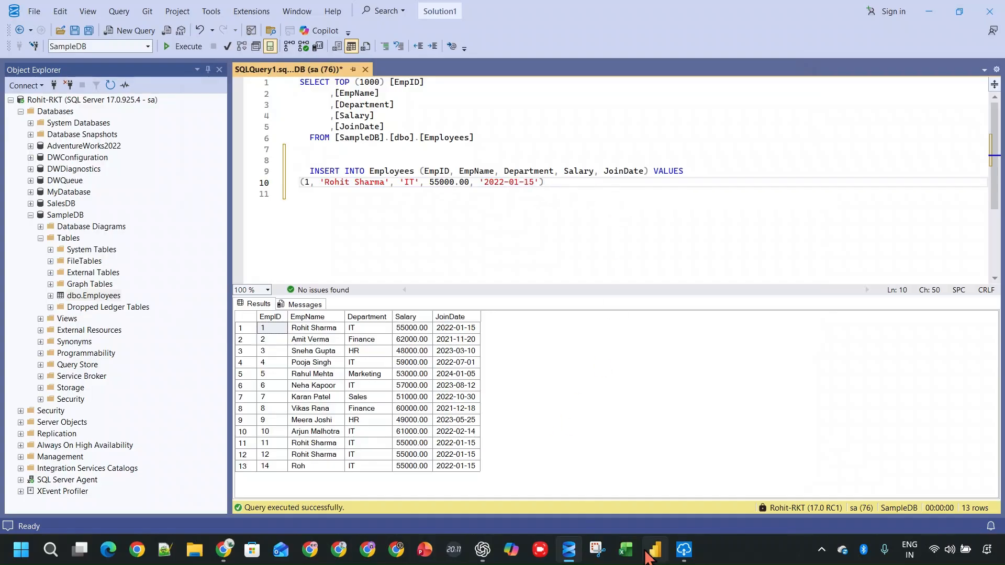
# Turn on Page refresh for the DQ__AAAAA report page in Power BI, save the report and return to reading view.
pyautogui.click(218, 550)
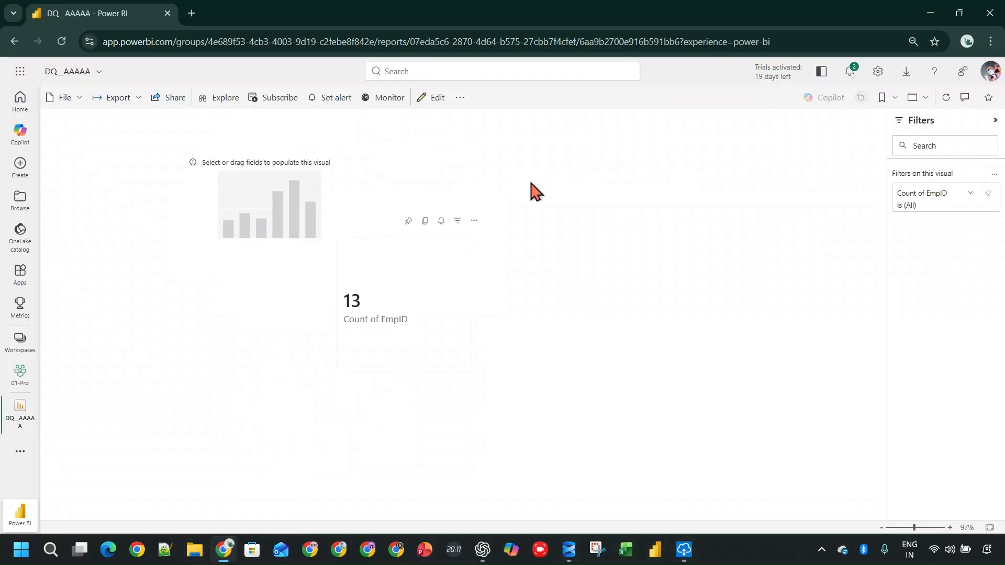
pyautogui.click(839, 182)
pyautogui.click(435, 98)
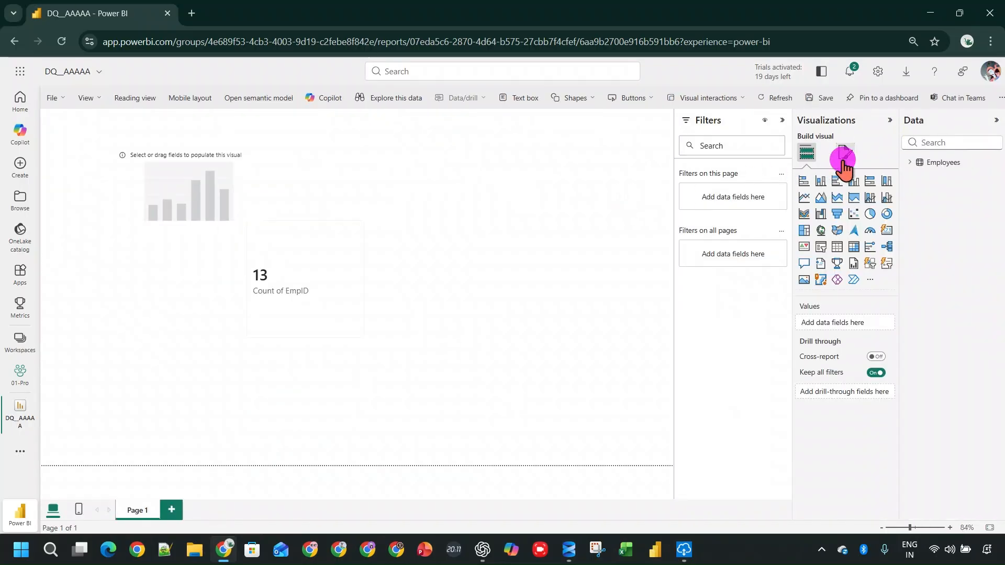
pyautogui.click(845, 153)
pyautogui.click(884, 353)
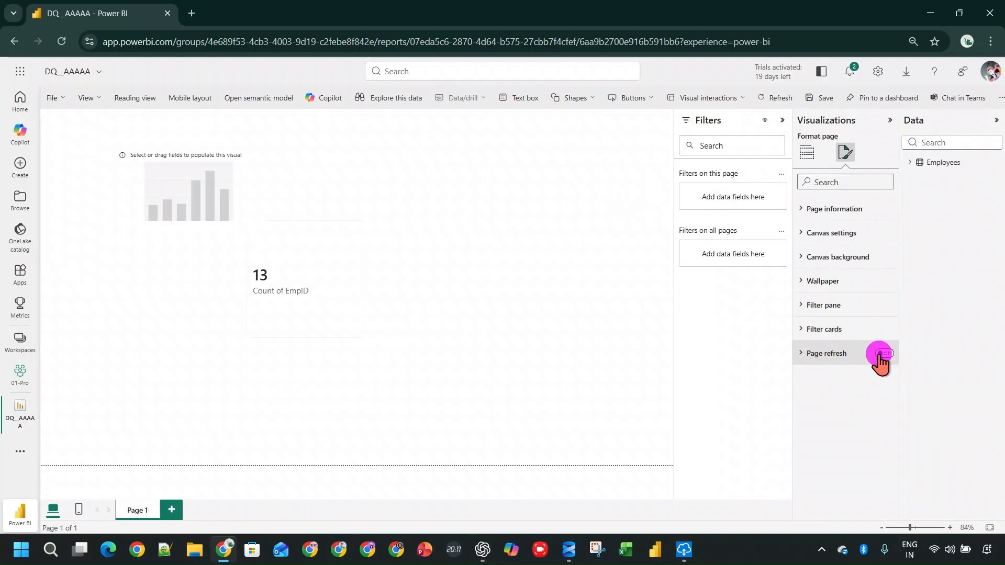
pyautogui.click(816, 353)
pyautogui.click(826, 420)
pyautogui.click(682, 344)
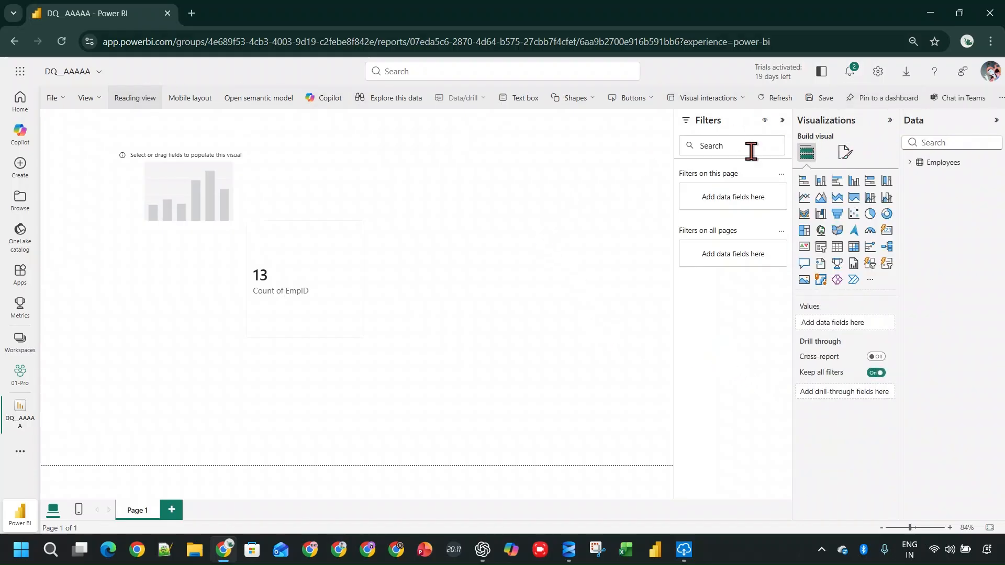
pyautogui.click(827, 103)
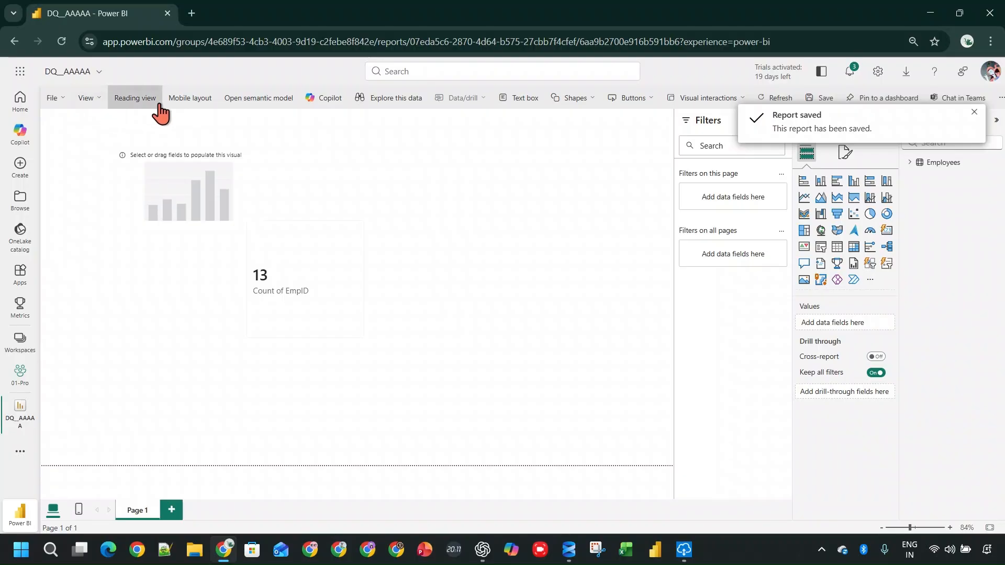
pyautogui.click(141, 103)
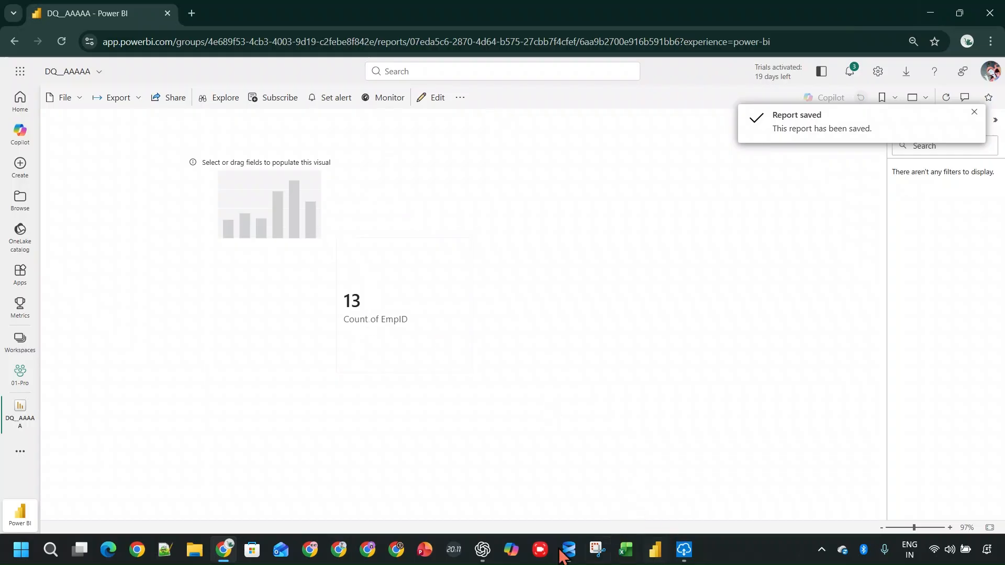
# Copy the Employees INSERT statement with its first three rows from ChatGPT and replace the single-row INSERT in the SQL query with it.
pyautogui.click(482, 549)
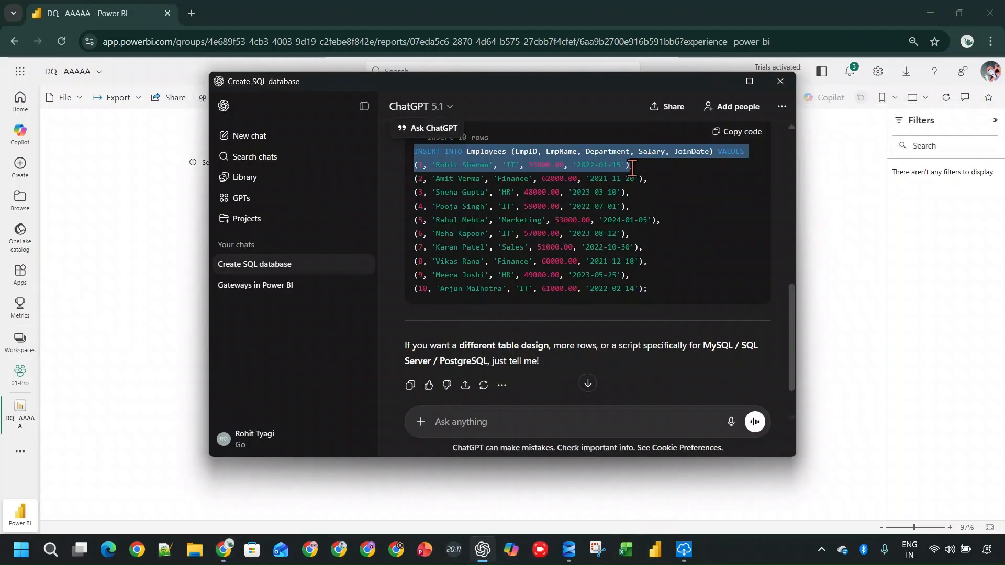
pyautogui.moveTo(633, 168); pyautogui.dragTo(626, 193)
pyautogui.hotkey('ctrl', 'c')
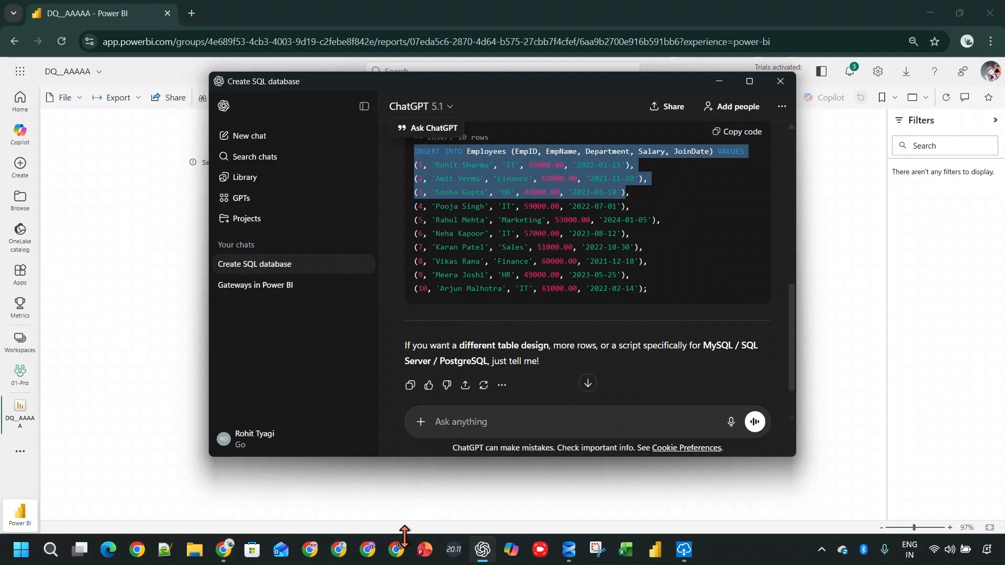
pyautogui.click(569, 550)
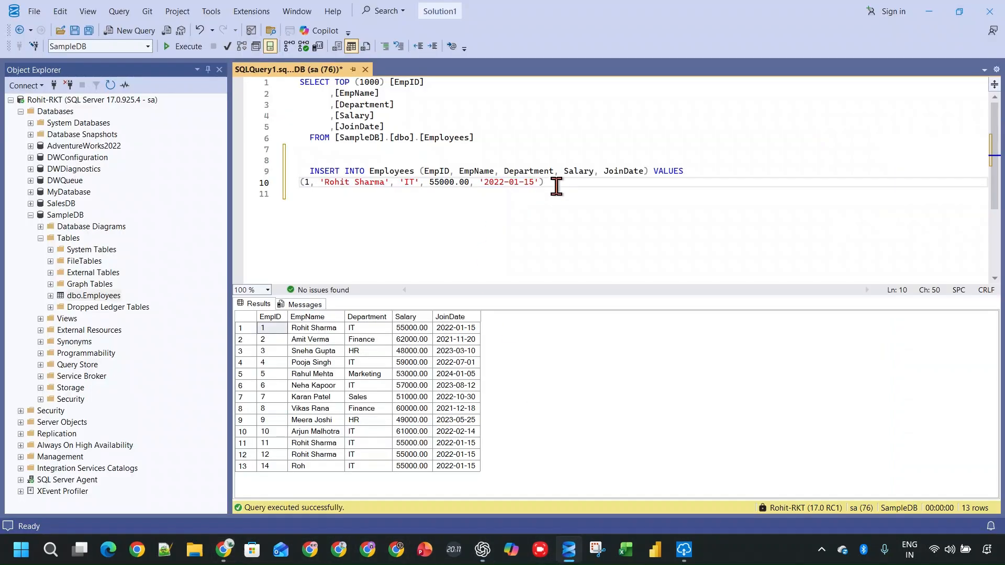
pyautogui.moveTo(556, 187); pyautogui.dragTo(301, 171)
pyautogui.hotkey('ctrl', 'v')
# Change the EmpIDs of the three rows in the Employees INSERT statement to 21, 22 and 23 and execute only that statement.
pyautogui.click(311, 185)
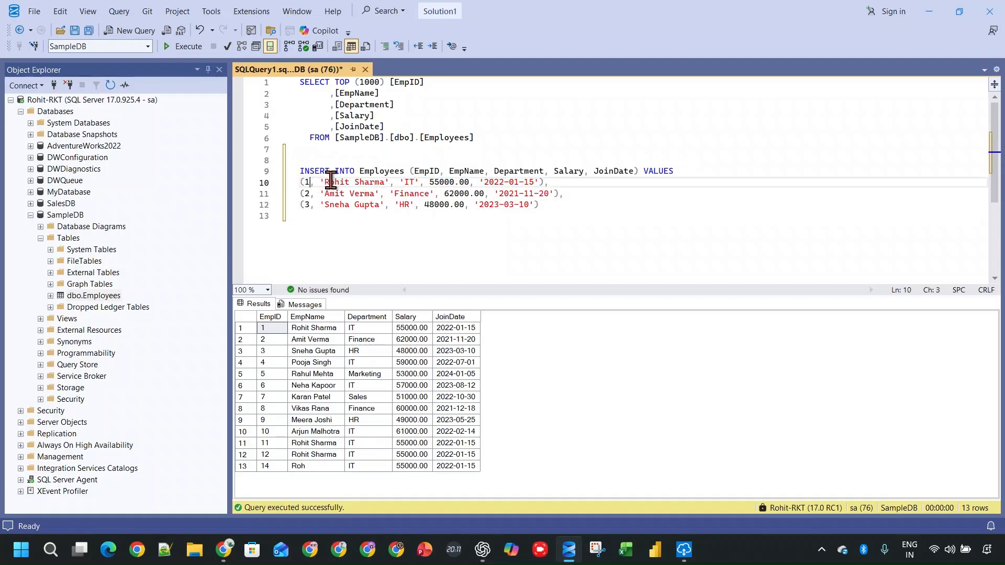
pyautogui.click(305, 182)
pyautogui.write('2')
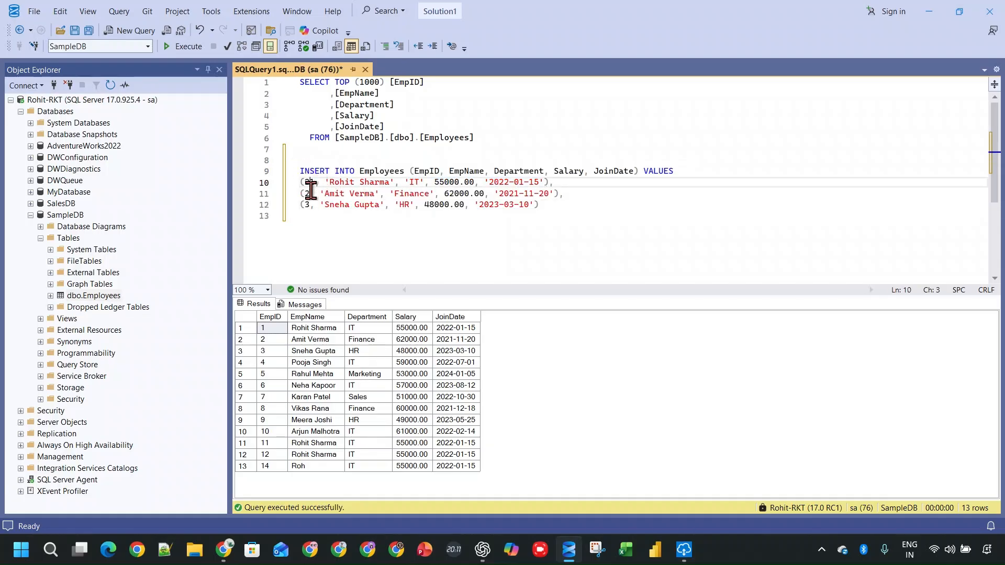
pyautogui.click(305, 194)
pyautogui.write('2')
pyautogui.click(302, 204)
pyautogui.write('2')
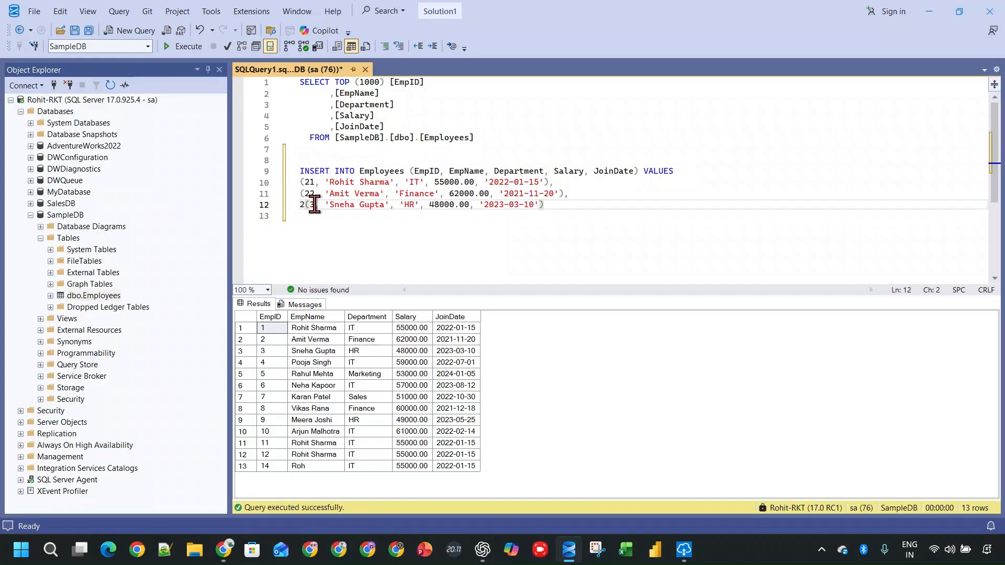
pyautogui.press('BackSpace')
pyautogui.click(307, 205)
pyautogui.write('2')
pyautogui.moveTo(571, 205); pyautogui.dragTo(300, 160)
pyautogui.press('F5')
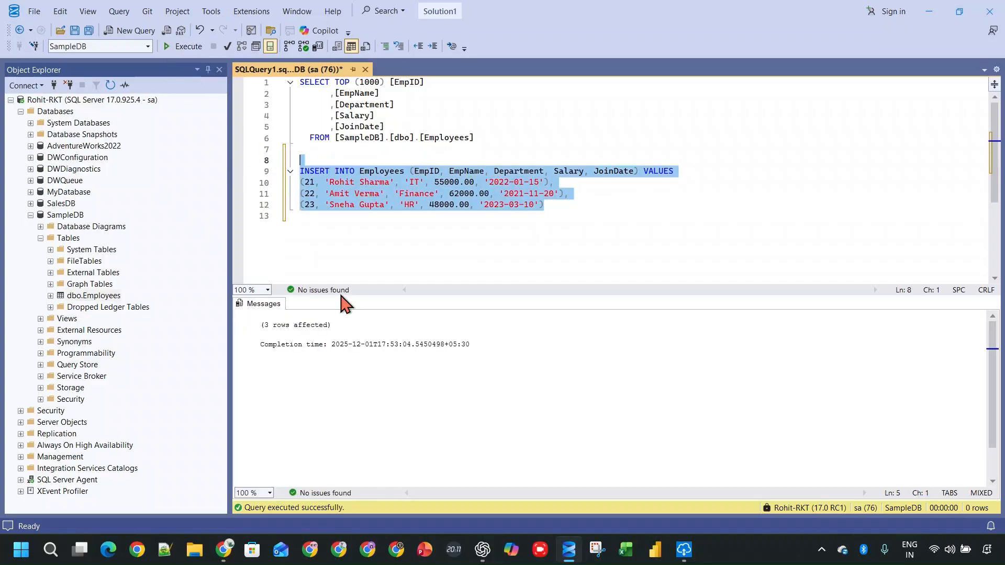
# Switch to the DQ__AAAAA report in Power BI and reload it to check the EmpID count card.
pyautogui.click(561, 548)
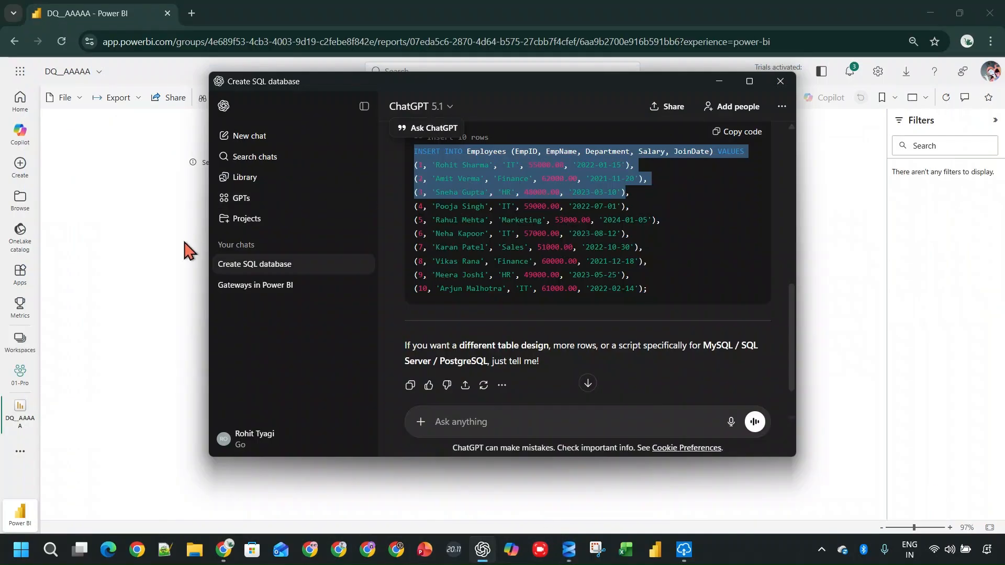
pyautogui.click(148, 266)
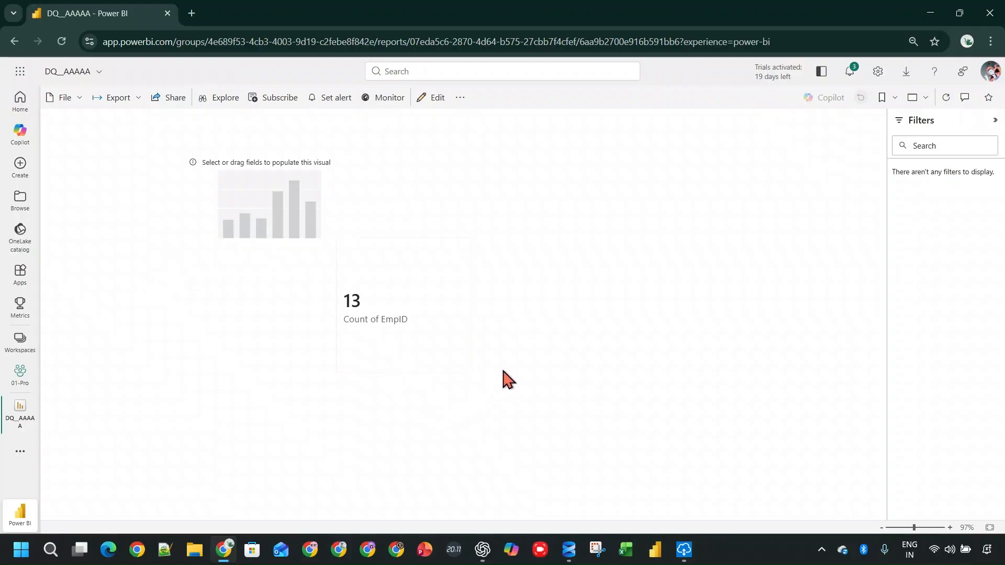
pyautogui.click(669, 305)
pyautogui.click(945, 99)
pyautogui.click(61, 42)
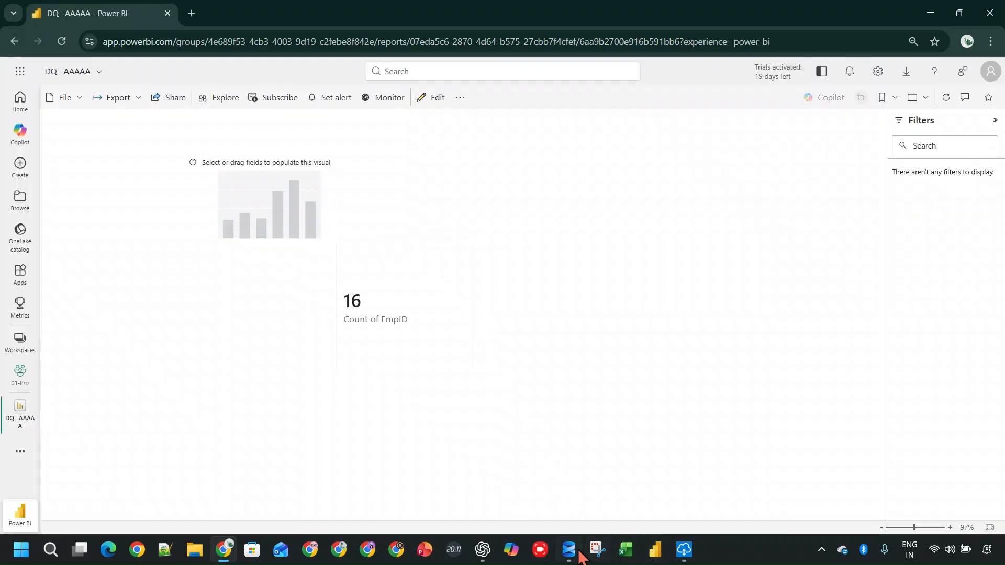
# Switch to SQL Server Management Studio, change the three EmpIDs in the INSERT statement to 212, 222 and 232, and execute that statement.
pyautogui.click(569, 550)
pyautogui.click(316, 182)
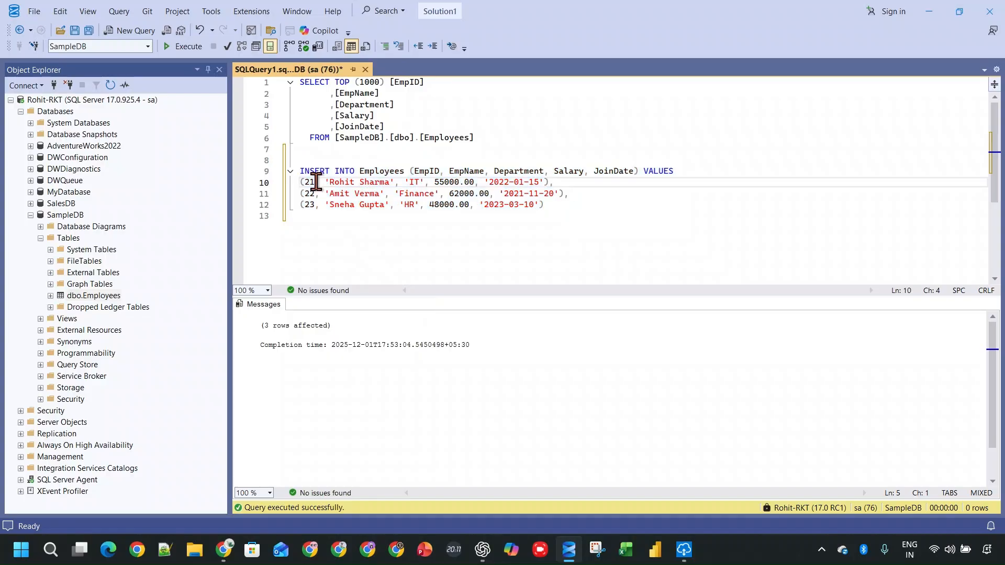
pyautogui.write('3')
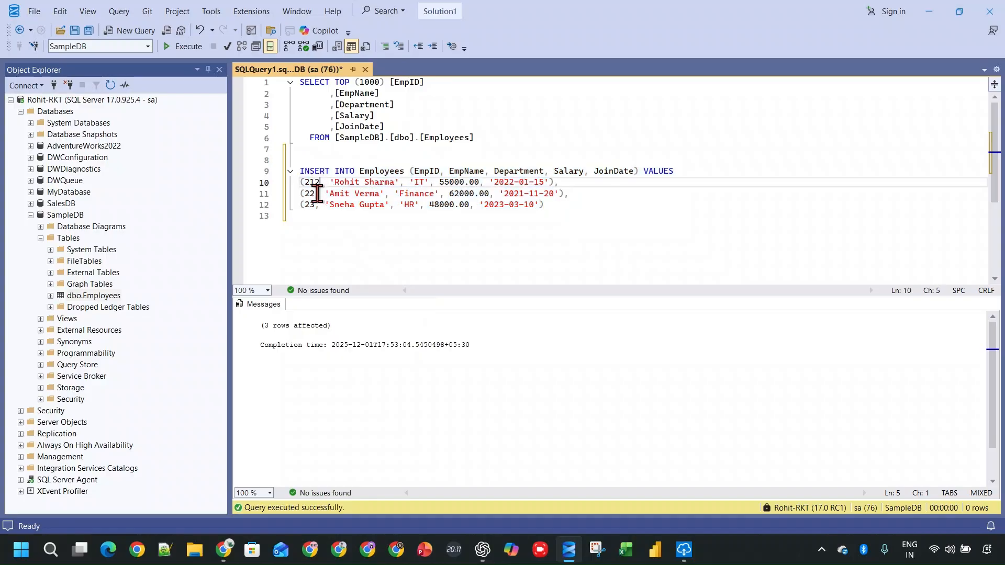
pyautogui.click(317, 193)
pyautogui.write('2')
pyautogui.click(317, 204)
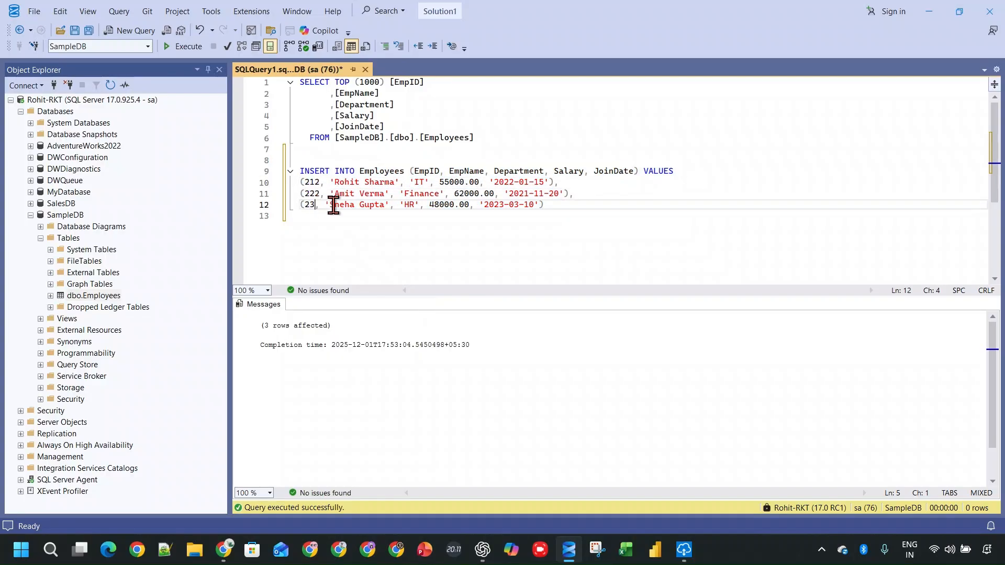
pyautogui.write('2')
pyautogui.moveTo(548, 205); pyautogui.dragTo(295, 160)
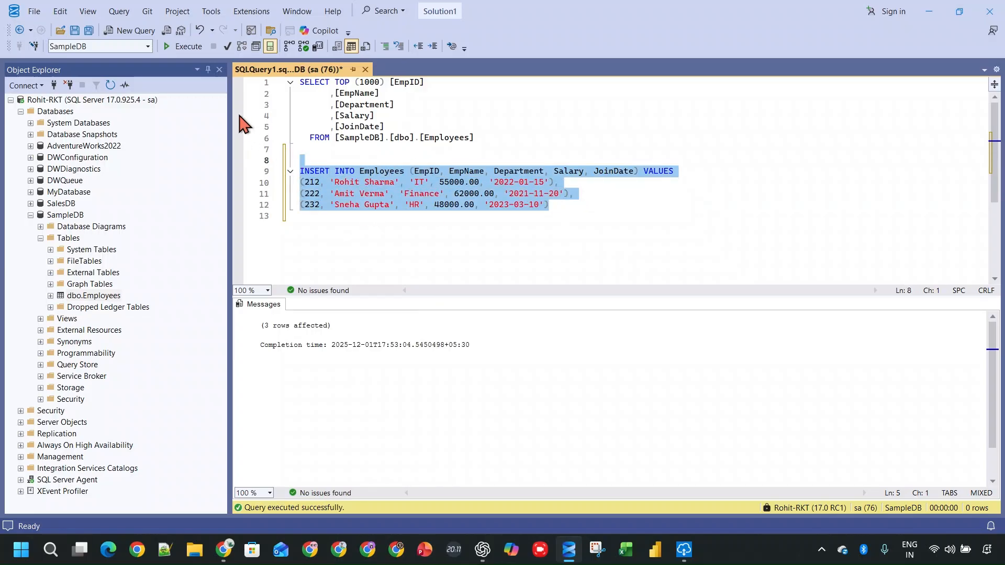
pyautogui.click(199, 53)
# Return to Power BI and open the settings of the DQ__AAAAA semantic model from the 01-Pro workspace.
pyautogui.click(926, 11)
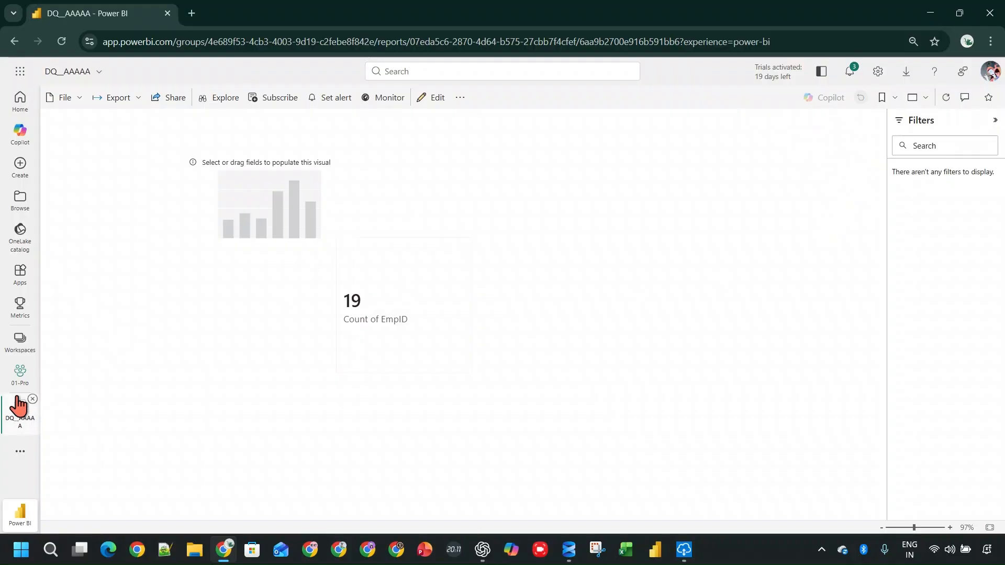
pyautogui.click(20, 409)
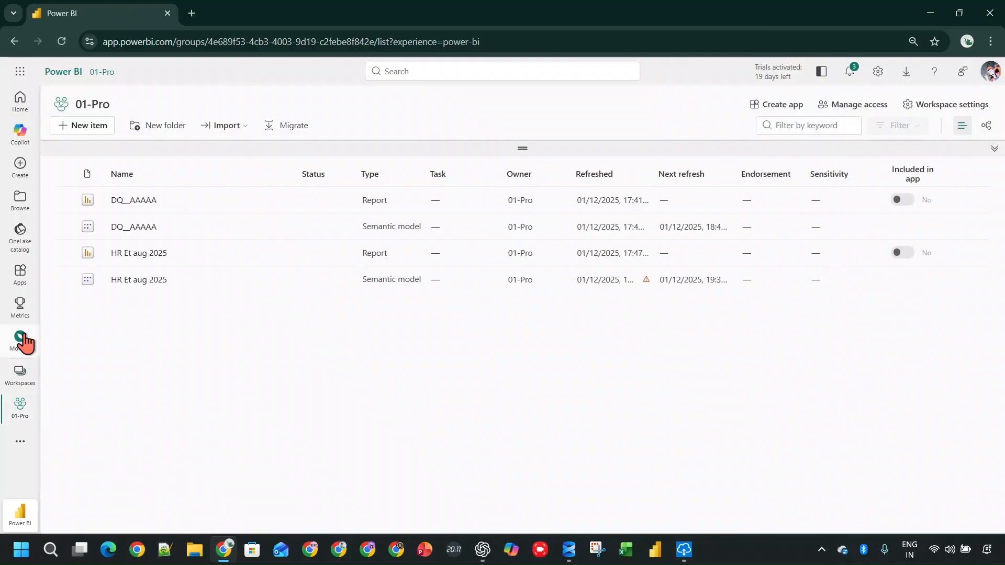
pyautogui.click(25, 340)
pyautogui.click(24, 371)
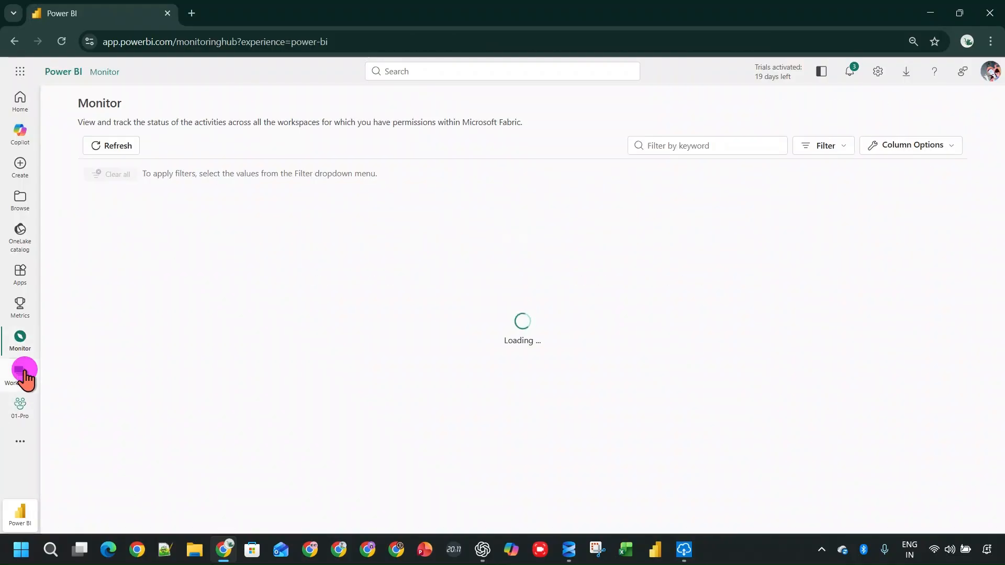
pyautogui.click(112, 219)
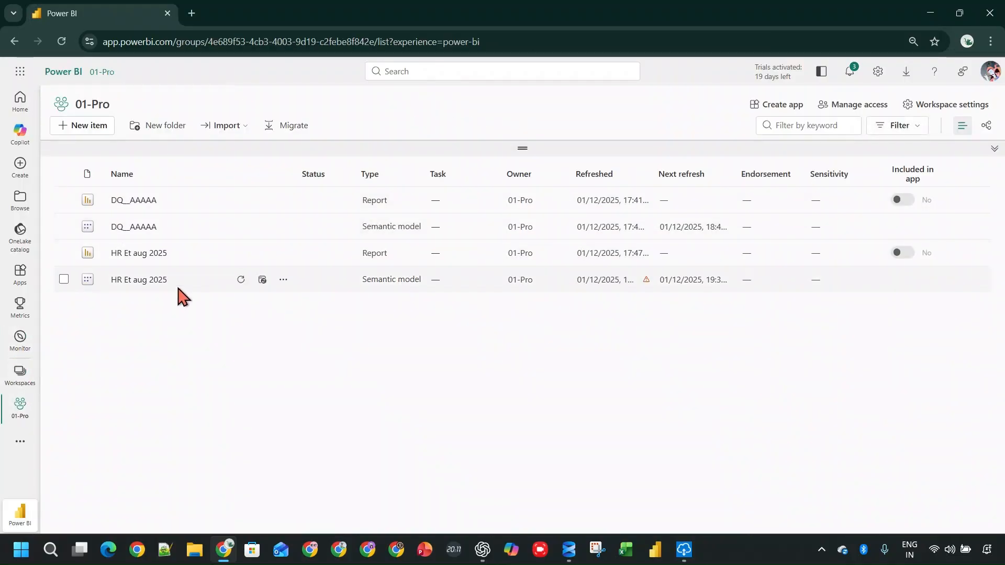
pyautogui.click(283, 227)
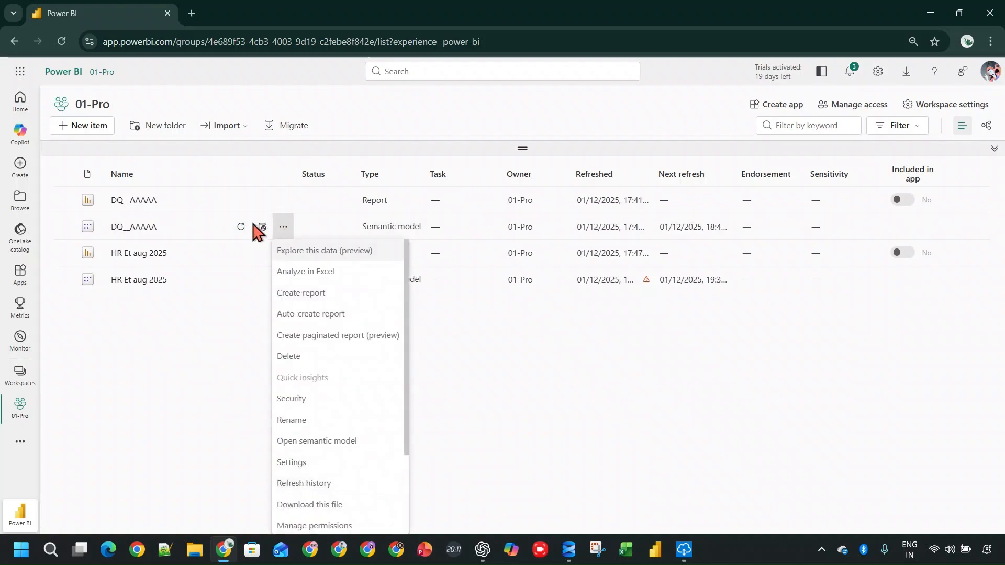
pyautogui.click(260, 227)
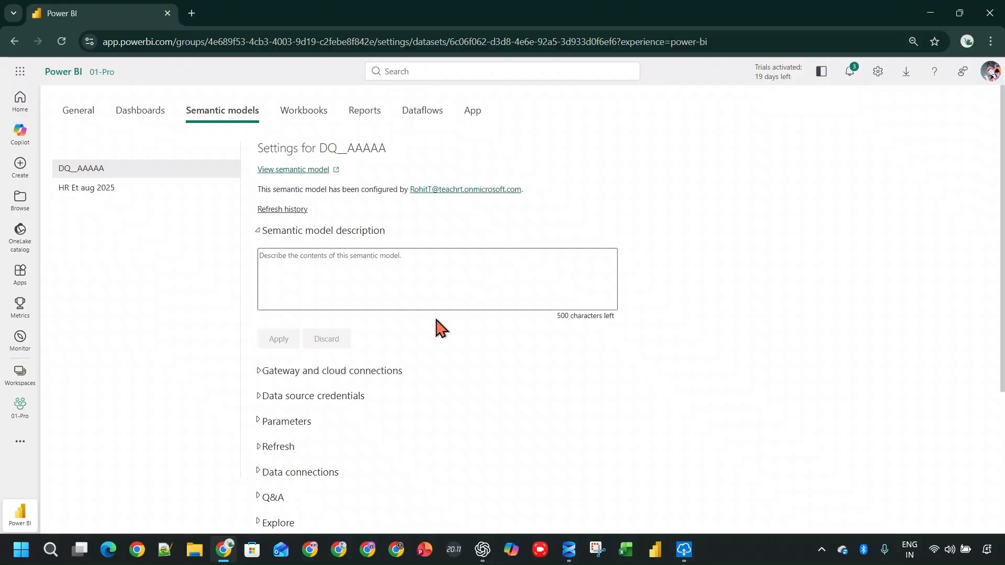
# Examine the data source credentials and the gateway connection mapping of the DQ__AAAAA semantic model.
pyautogui.scroll(-2, 318, 344)
pyautogui.scroll(1, 280, 300)
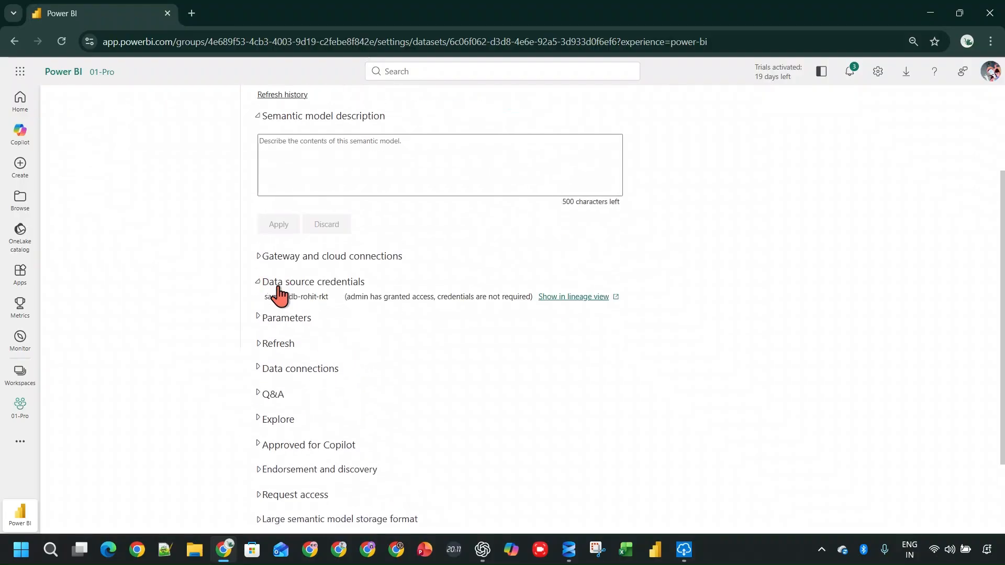
pyautogui.click(273, 259)
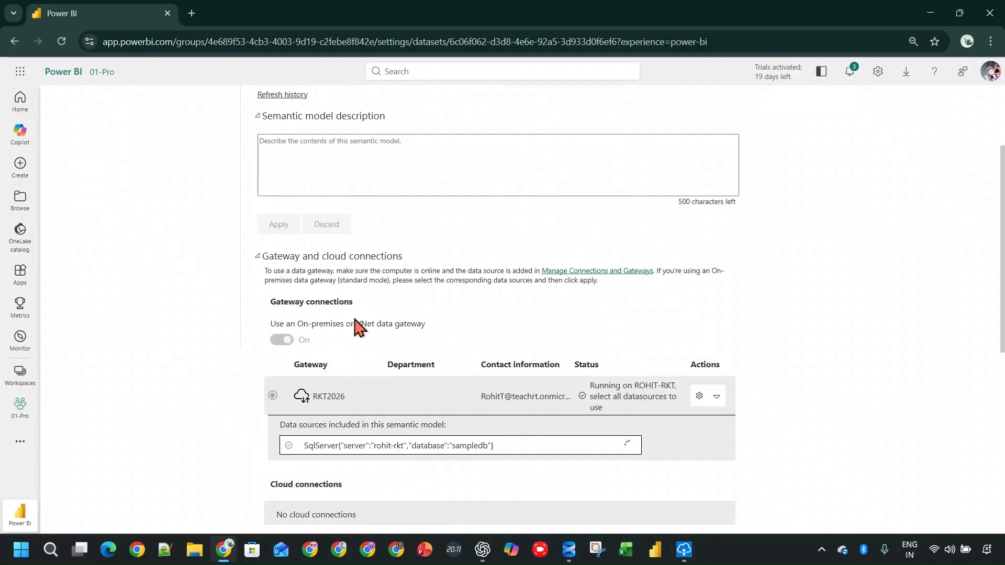
pyautogui.scroll(-3, 355, 320)
pyautogui.scroll(2, 353, 322)
pyautogui.scroll(-5, 343, 327)
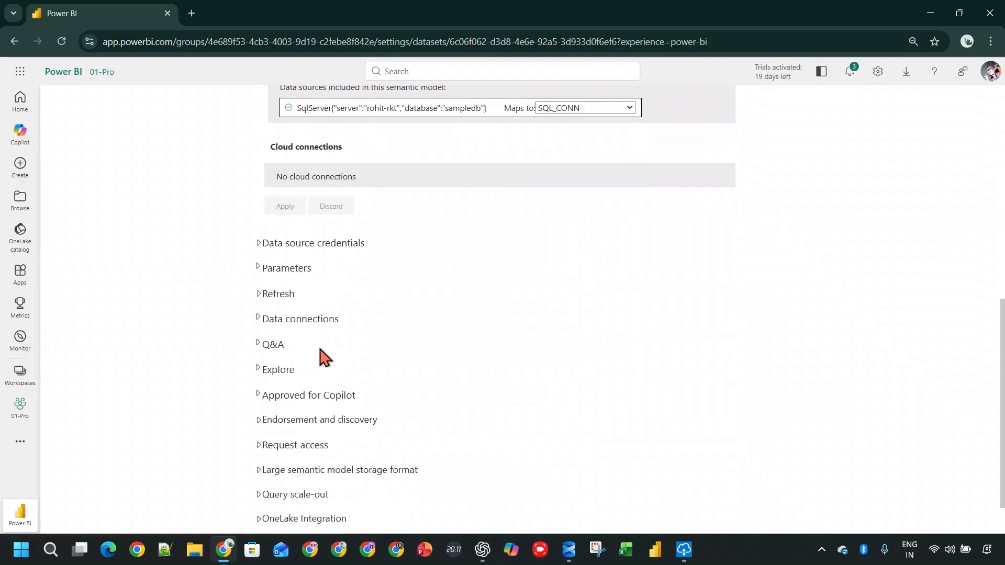
# Set the refresh frequency of the DQ__AAAAA semantic model to 15 minutes and apply the change.
pyautogui.click(286, 320)
pyautogui.click(286, 320)
pyautogui.click(283, 295)
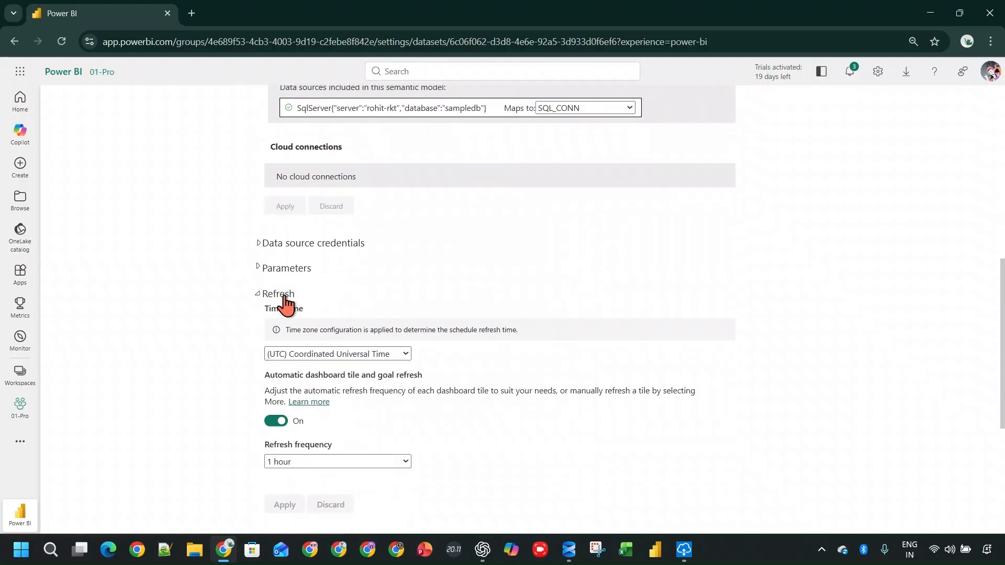
pyautogui.scroll(-3, 304, 311)
pyautogui.click(343, 265)
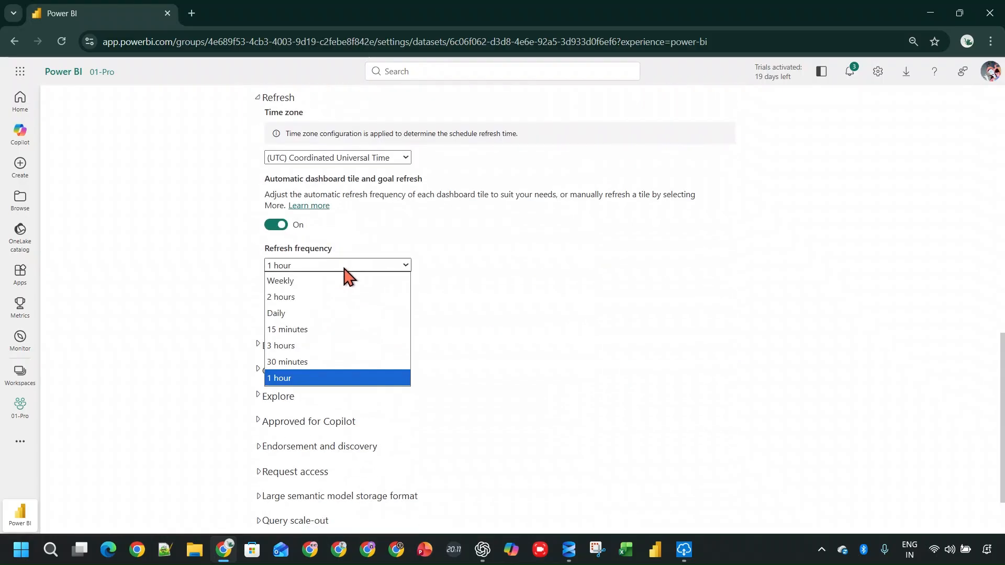
pyautogui.click(340, 330)
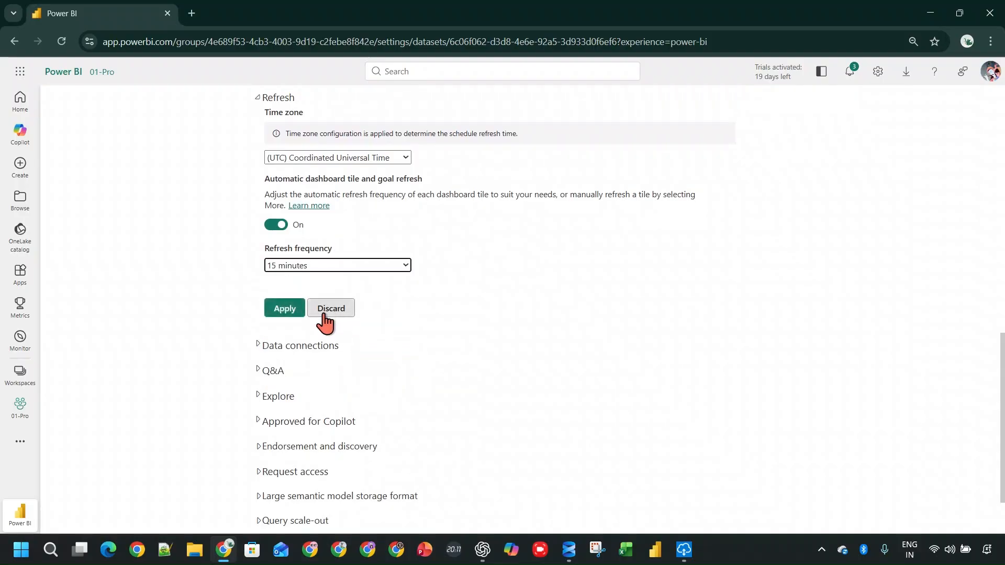
pyautogui.click(285, 308)
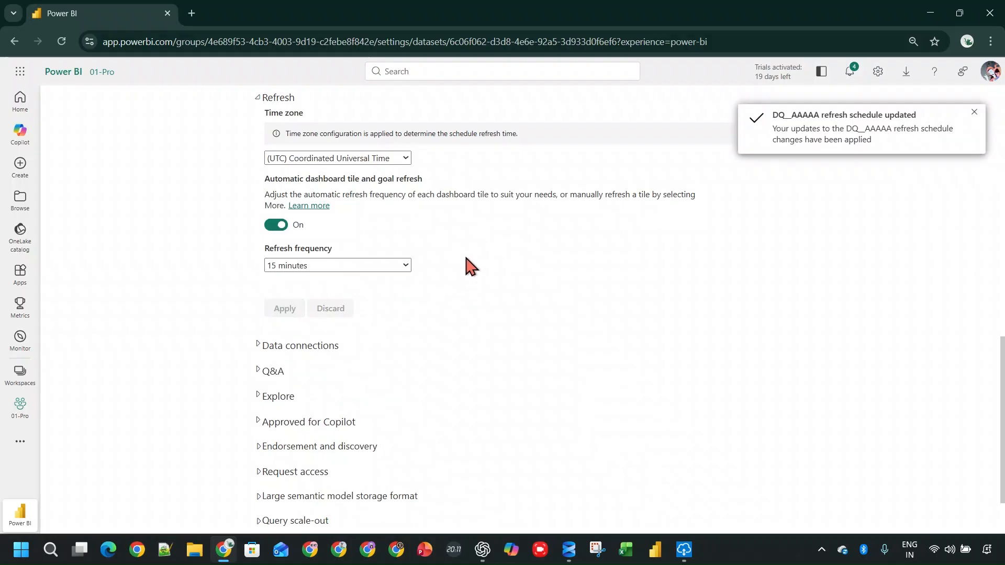
pyautogui.scroll(-2, 314, 359)
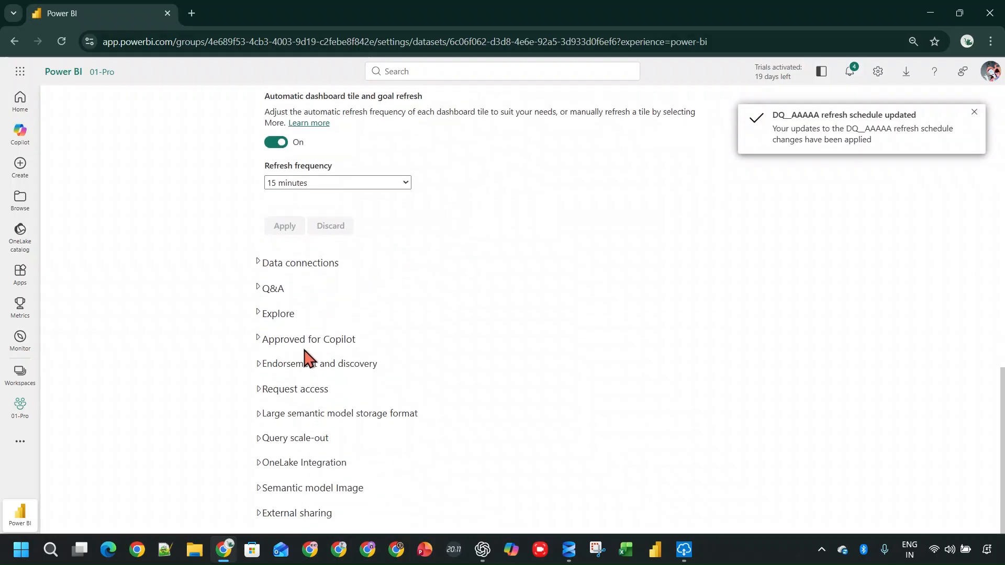
# Open the DQ__AAAAA report from the 01-Pro workspace in edit mode and check the refresh type options under Page refresh.
pyautogui.click(19, 375)
pyautogui.click(100, 215)
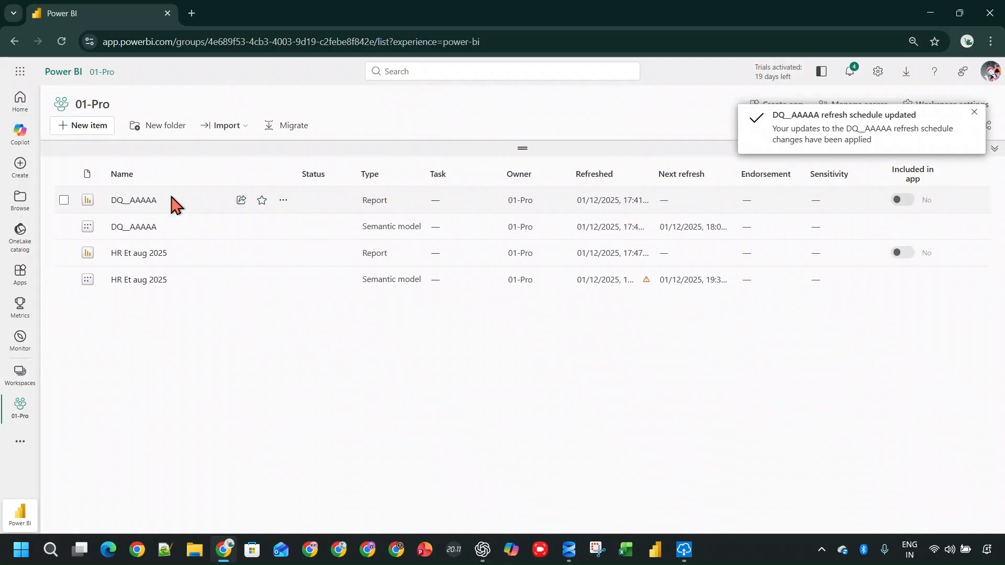
pyautogui.click(138, 202)
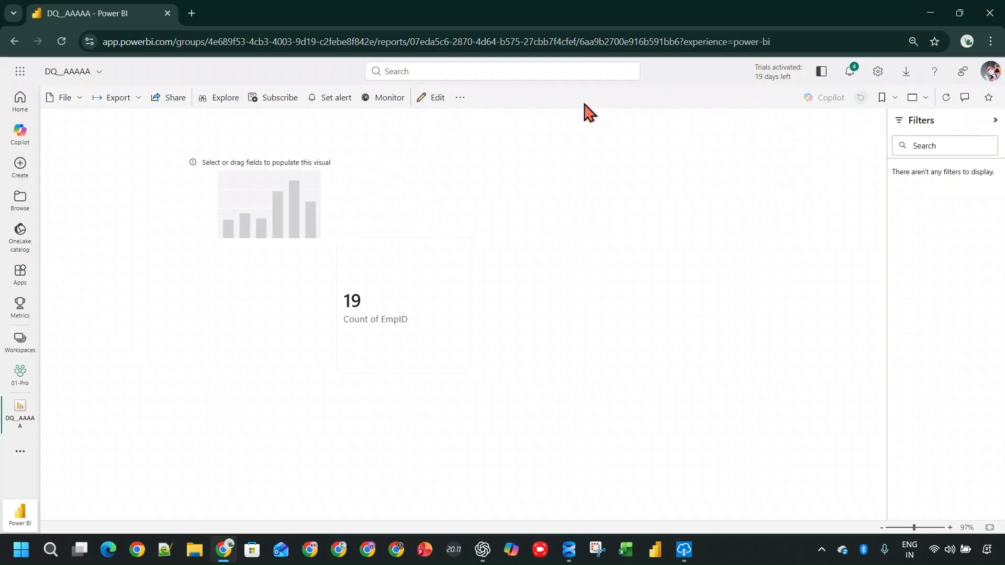
pyautogui.click(424, 98)
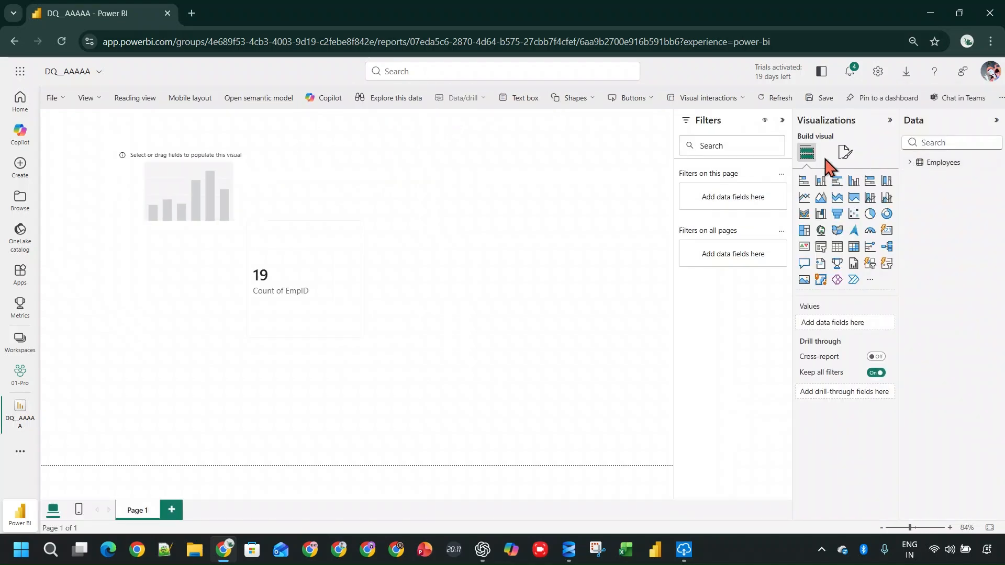
pyautogui.click(841, 153)
pyautogui.click(813, 330)
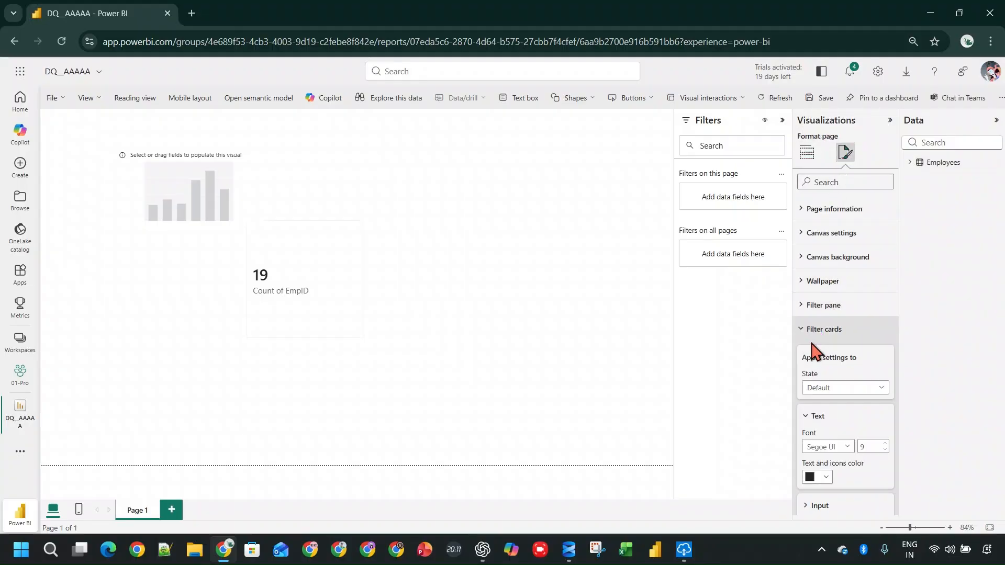
pyautogui.click(813, 332)
pyautogui.click(842, 354)
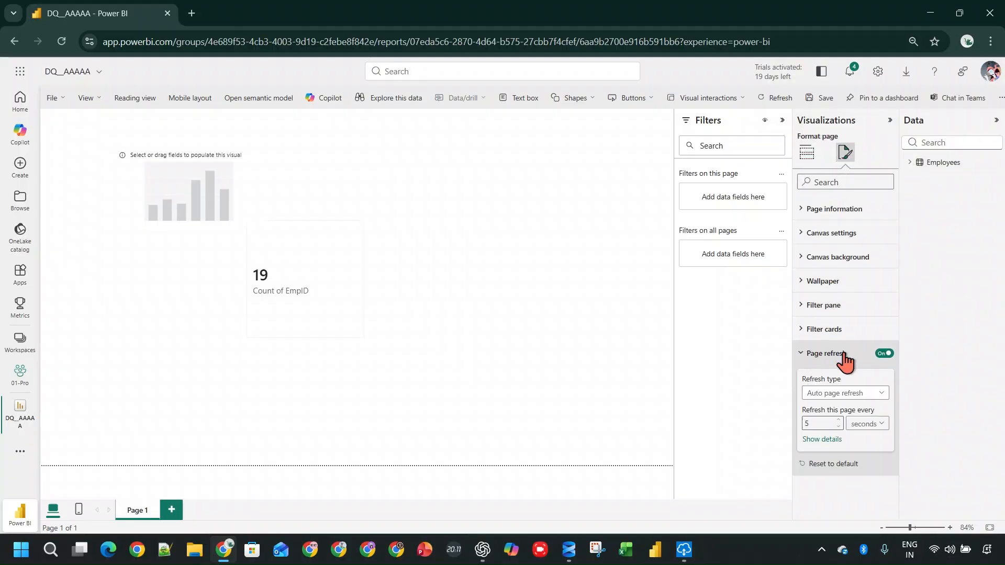
pyautogui.click(853, 396)
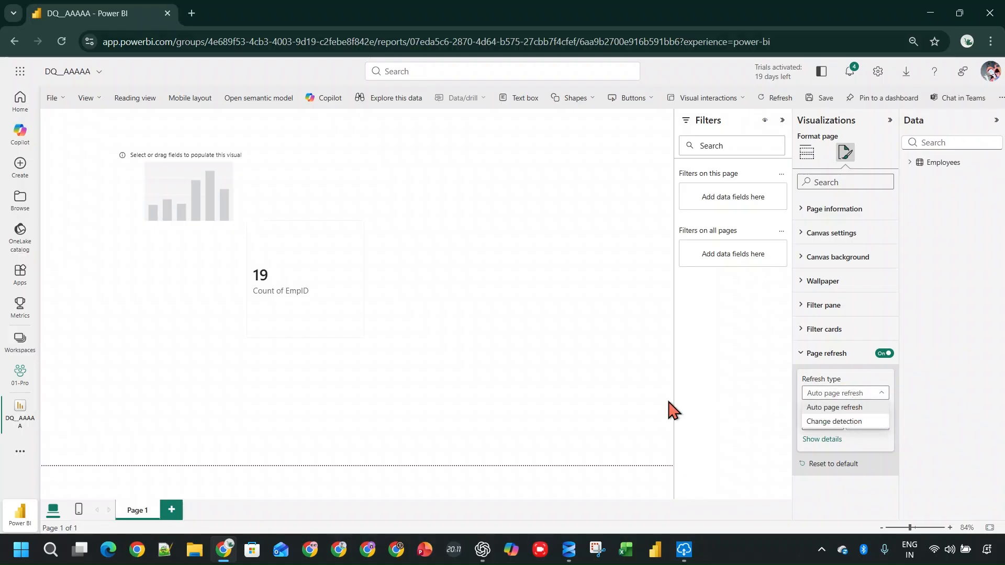
pyautogui.click(571, 373)
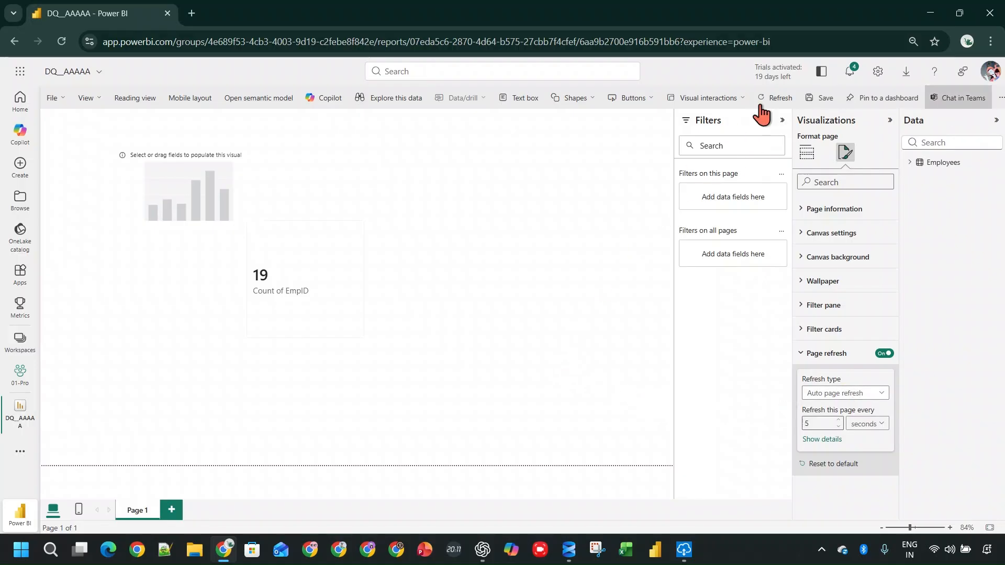
# Return to the 01-Pro workspace and open the refresh warning of the HR Et aug 2025 semantic model.
pyautogui.click(31, 409)
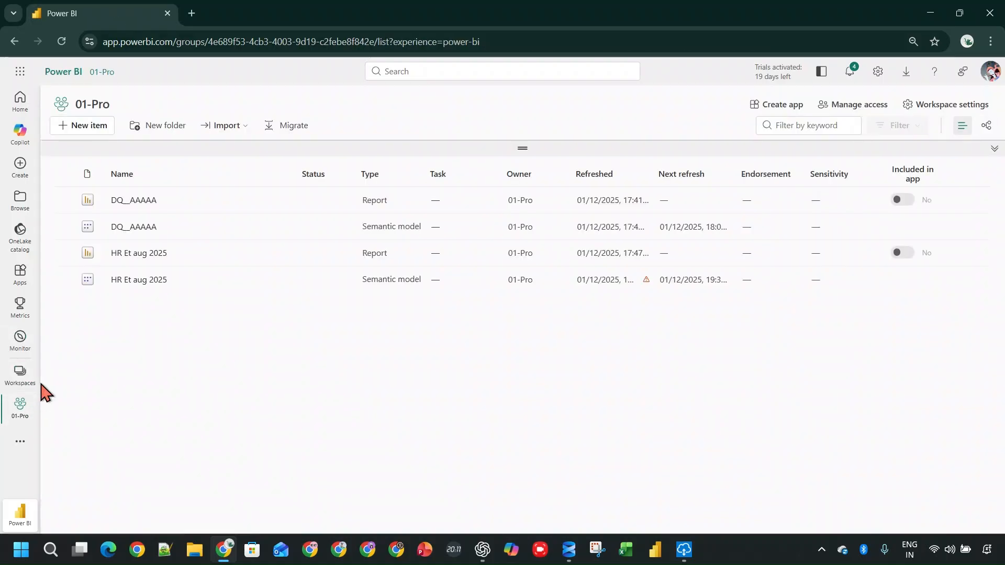
pyautogui.click(33, 382)
pyautogui.click(129, 214)
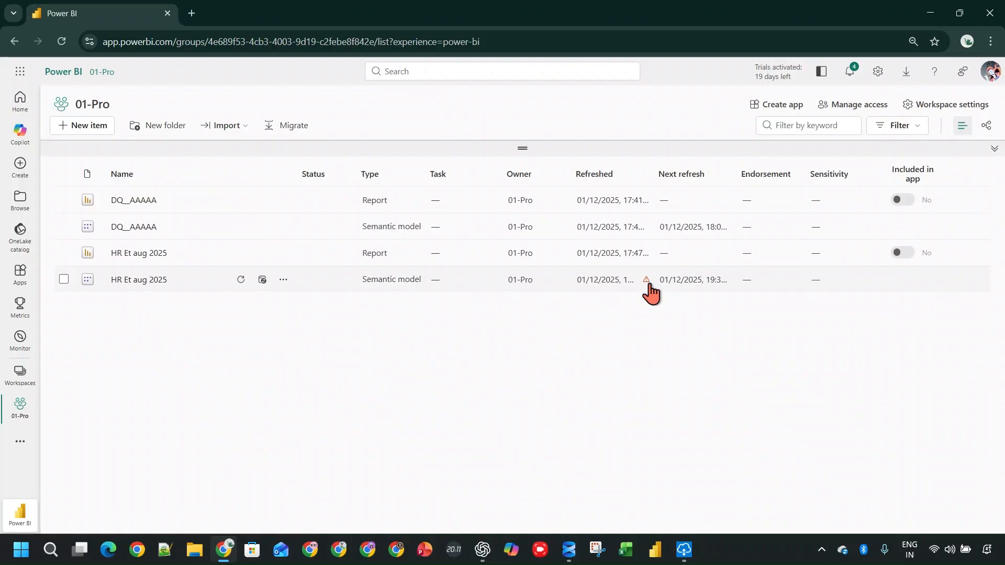
pyautogui.click(648, 281)
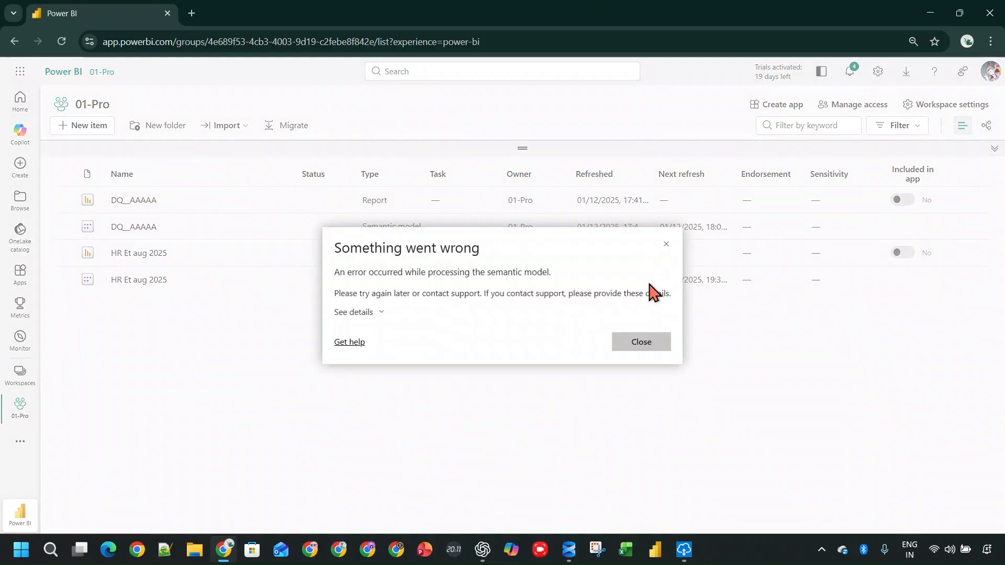
# Dismiss the error, refresh the HR Et aug 2025 semantic model on demand, and open its report.
pyautogui.click(648, 340)
pyautogui.click(232, 282)
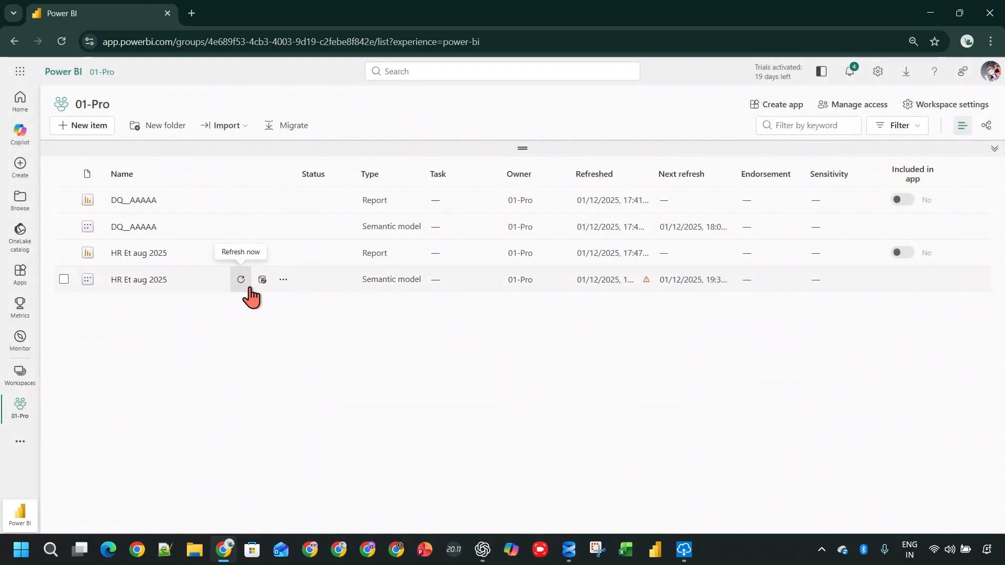
pyautogui.click(157, 255)
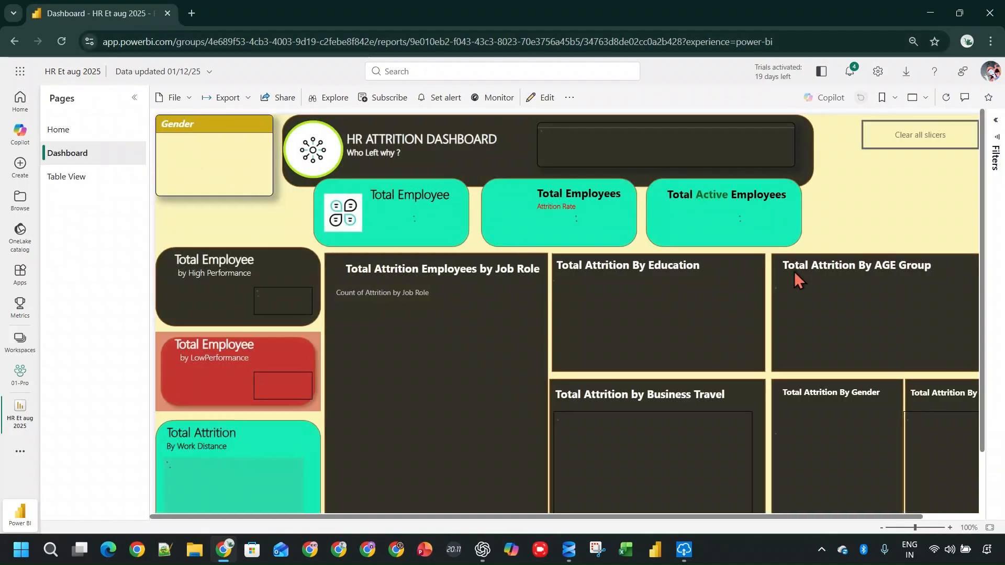
# Return to the 01-Pro workspace and examine the refresh error details of the HR Et aug 2025 semantic model.
pyautogui.click(20, 340)
pyautogui.click(101, 216)
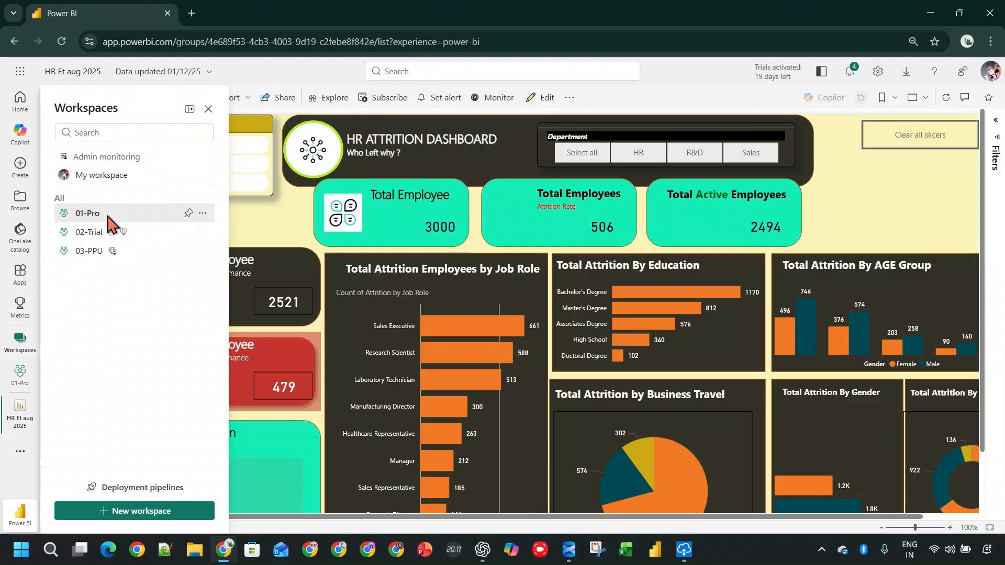
pyautogui.click(647, 281)
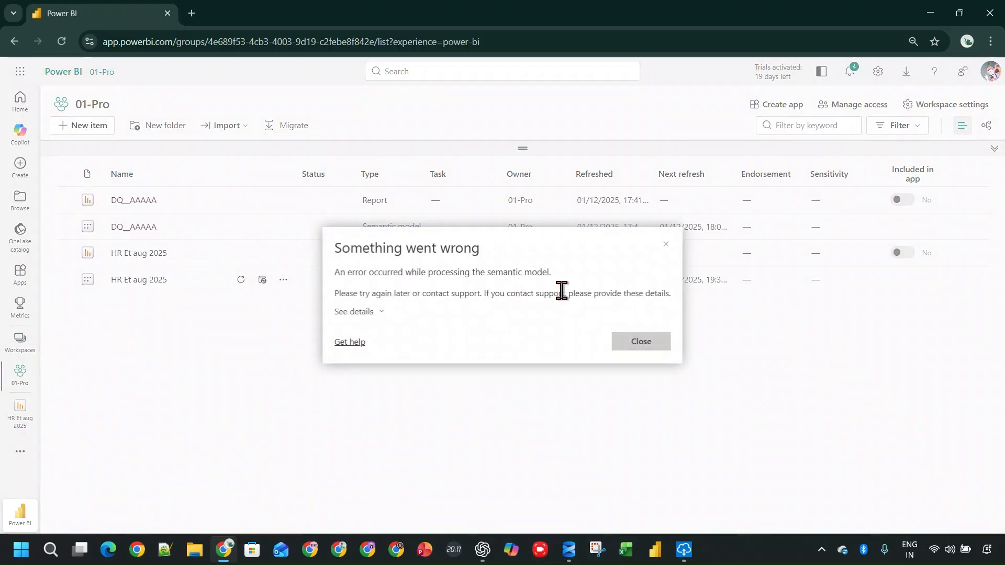
pyautogui.click(378, 312)
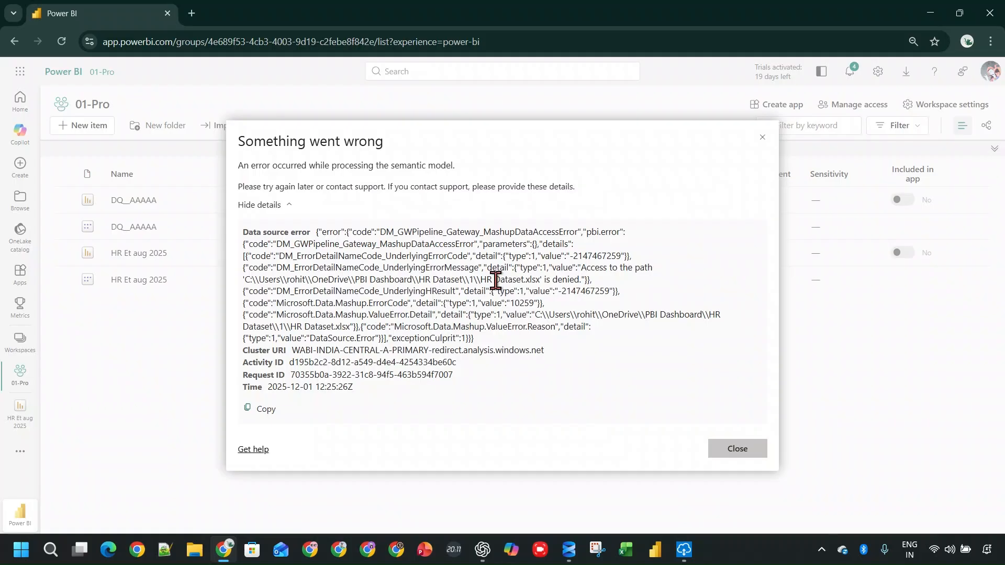
pyautogui.click(733, 449)
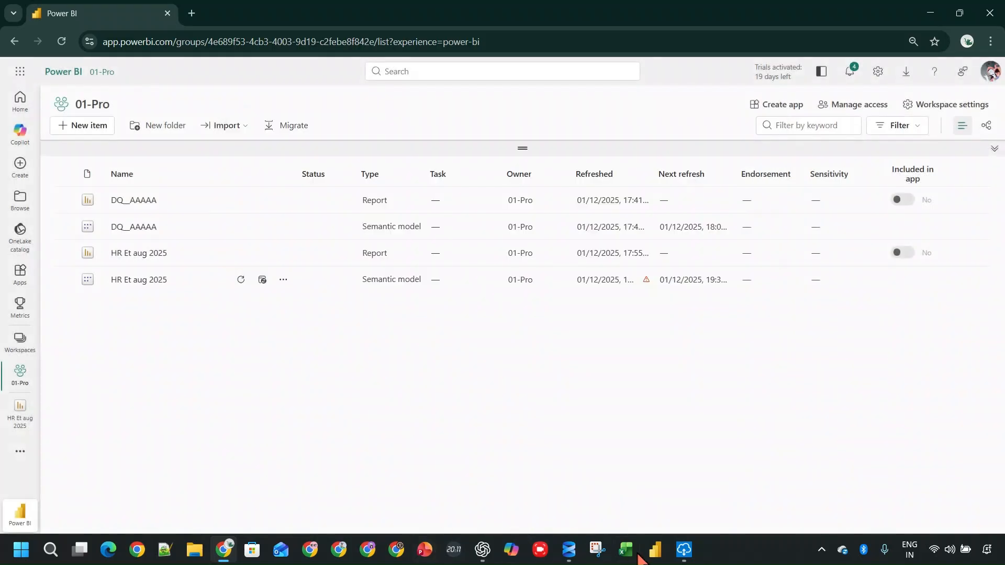
# Check the RKT2026 status in the On-premises data gateway app and look at the query window in SQL Server Management Studio.
pyautogui.click(681, 550)
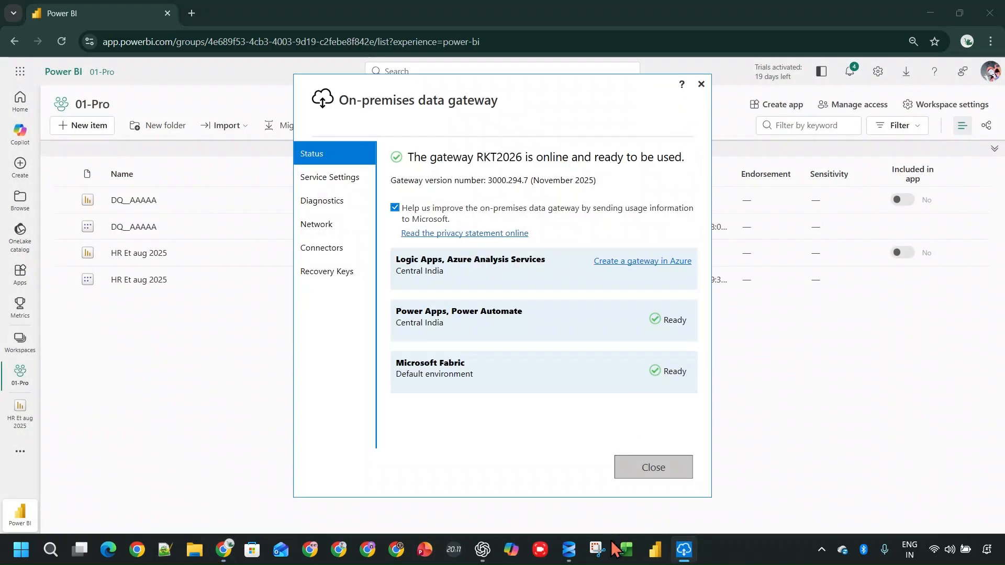
pyautogui.click(569, 550)
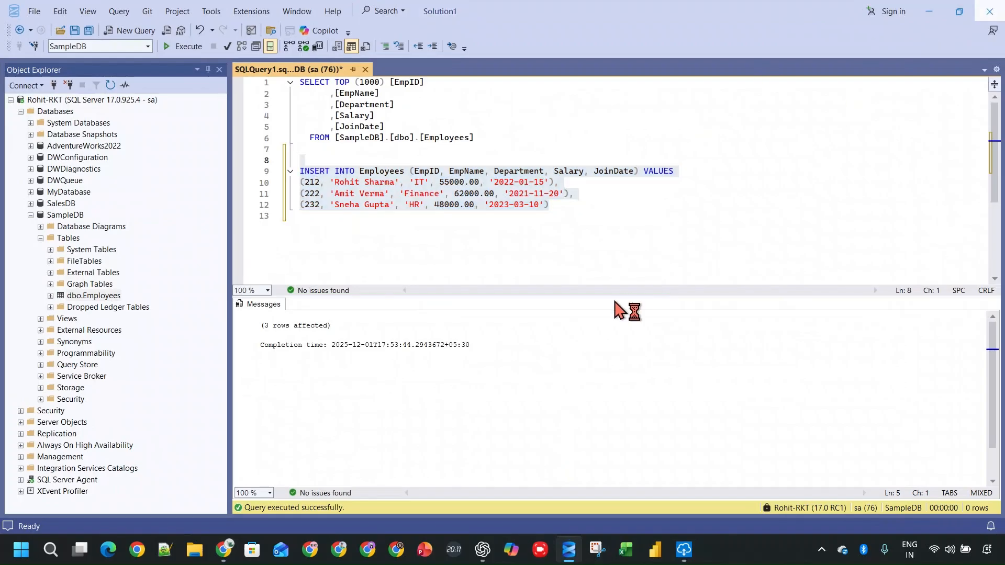
pyautogui.click(533, 339)
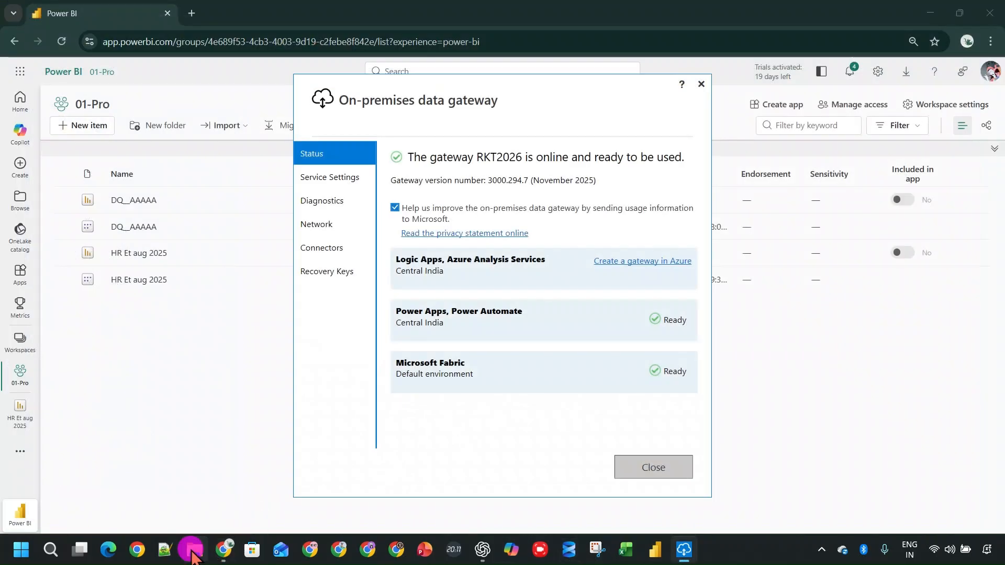
# Switch to File Explorer and open the HR Dataset workbook from PBI Dashboard > HR Dataset > 1.
pyautogui.click(193, 552)
pyautogui.press('super+d')
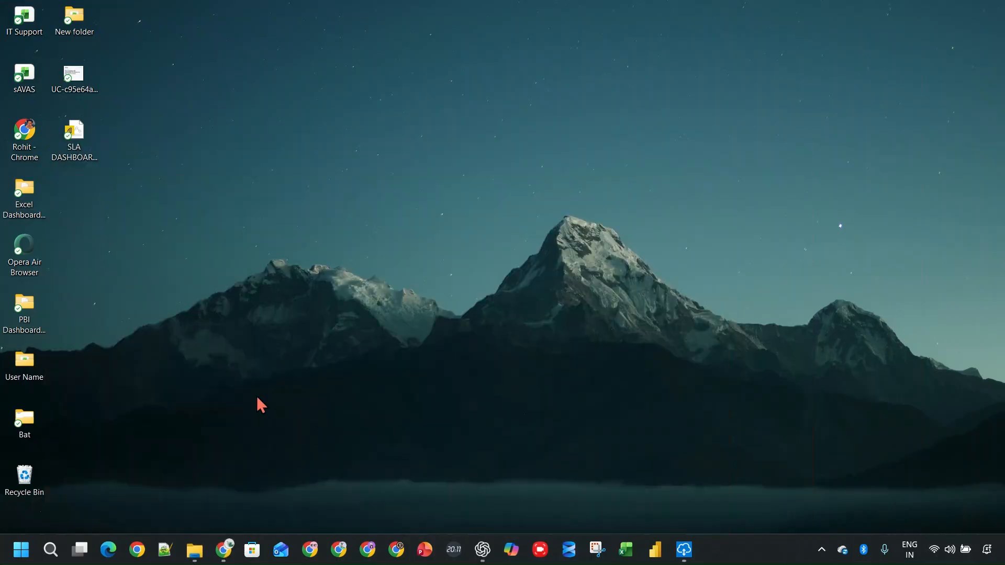
pyautogui.doubleClick(23, 314)
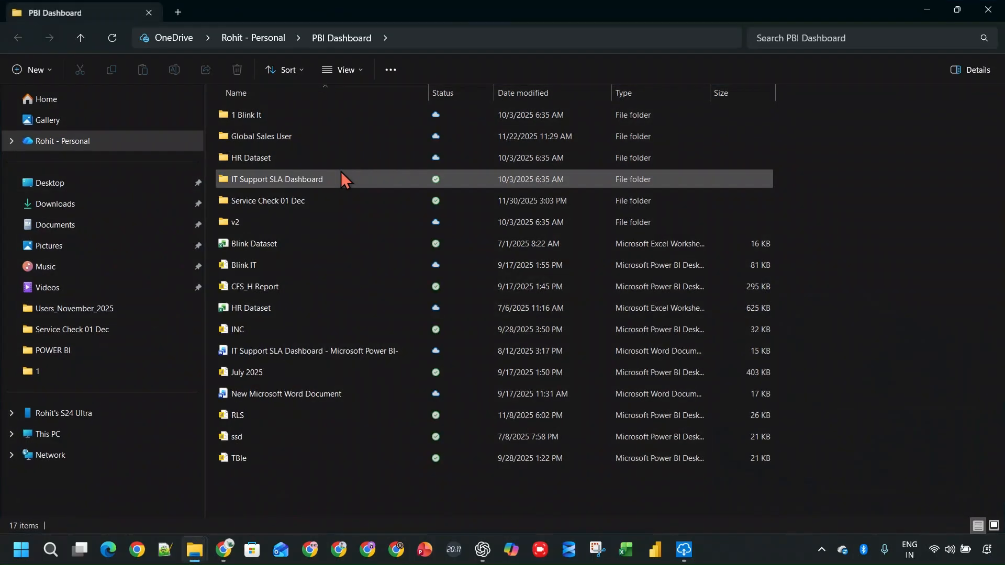
pyautogui.doubleClick(297, 160)
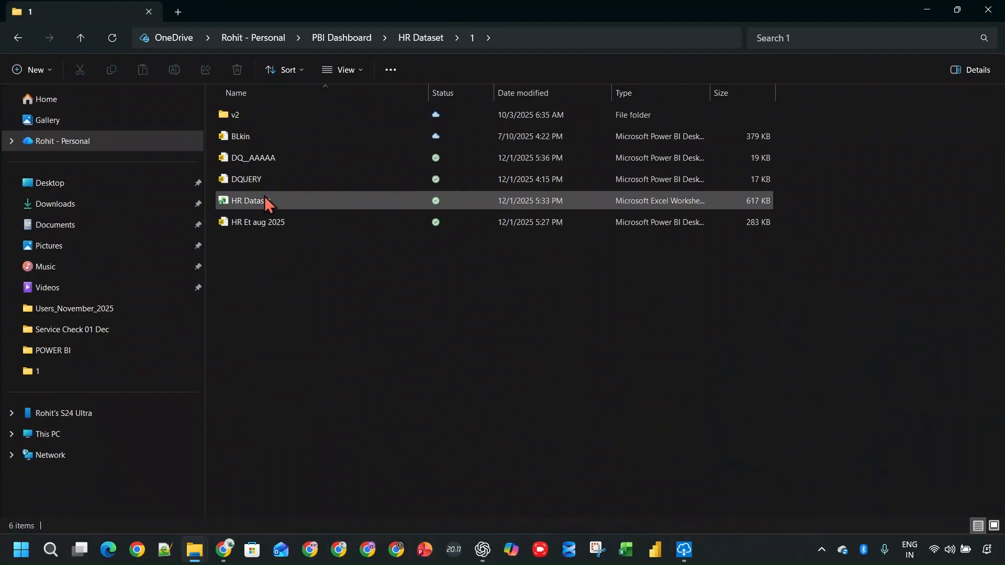
pyautogui.doubleClick(265, 199)
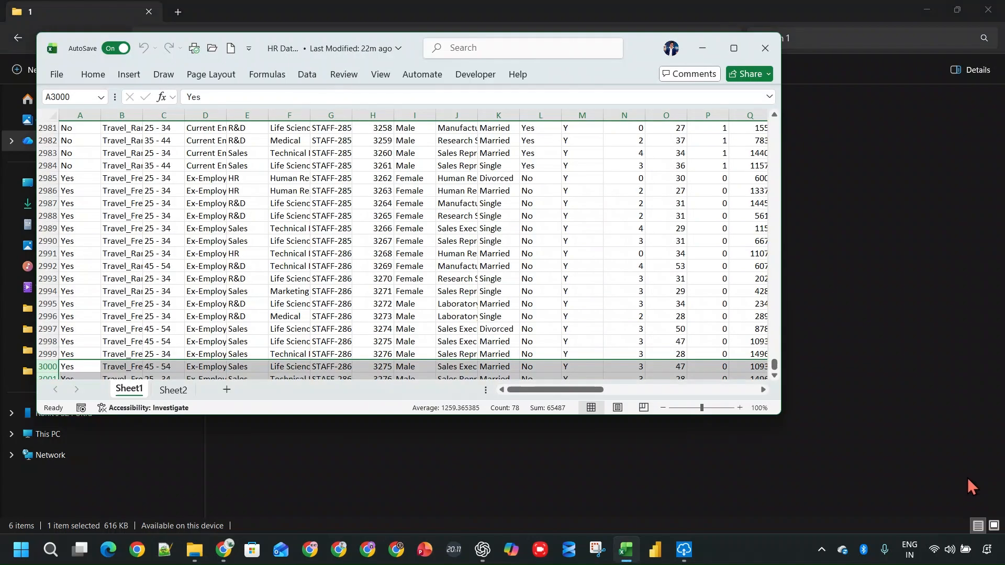
# Delete the last rows of data on Sheet1 of the HR Dataset workbook and close the workbook.
pyautogui.press('Down')
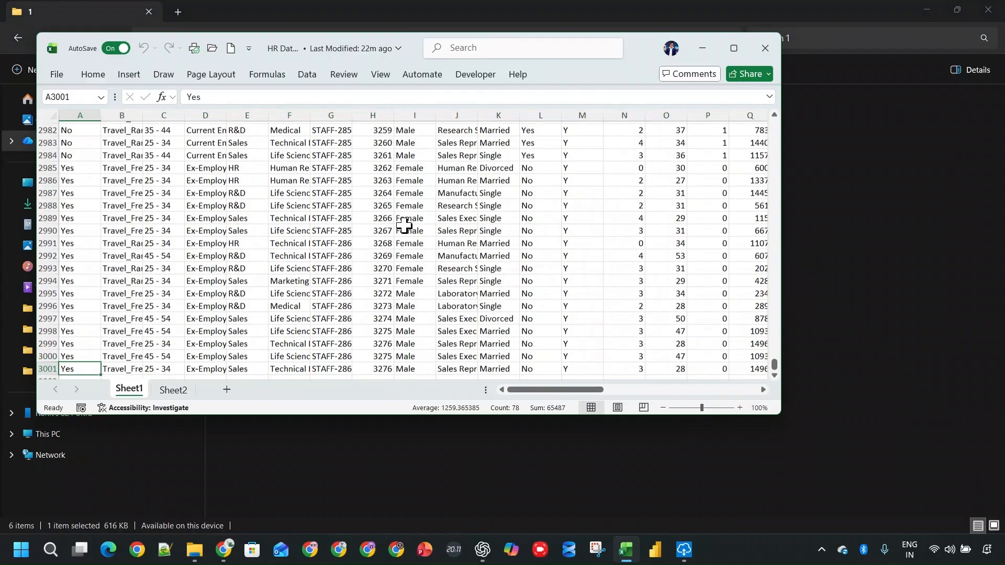
pyautogui.hotkey('shift', 'space')
pyautogui.hotkey('ctrl', 'shift', 'Up')
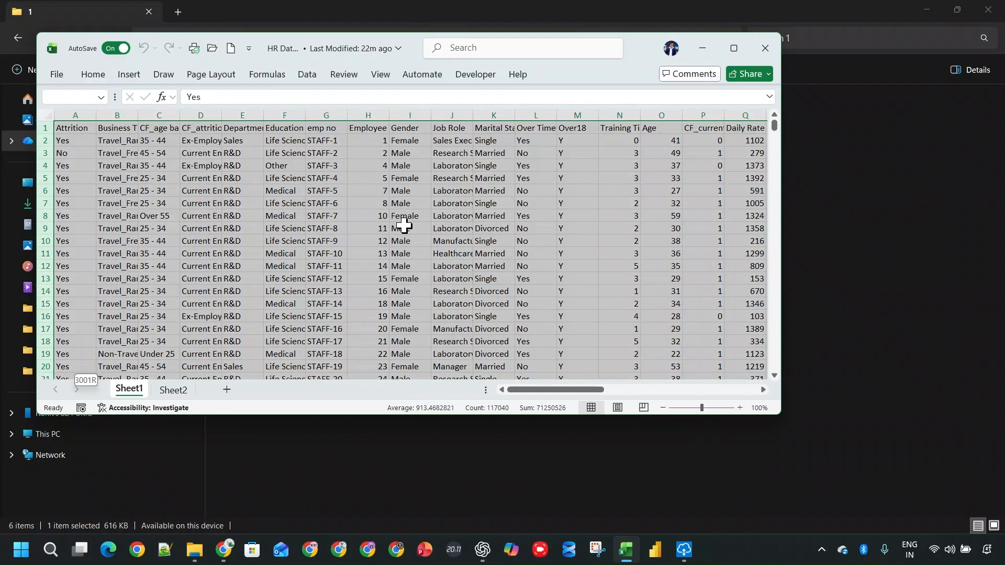
pyautogui.hotkey('ctrl', 'shift', 'Down')
pyautogui.hotkey('shift', 'Up')
pyautogui.hotkey('shift', 'Up')
pyautogui.hotkey('shift', 'Up')
pyautogui.hotkey('shift', 'Up')
pyautogui.hotkey('ctrl', '-')
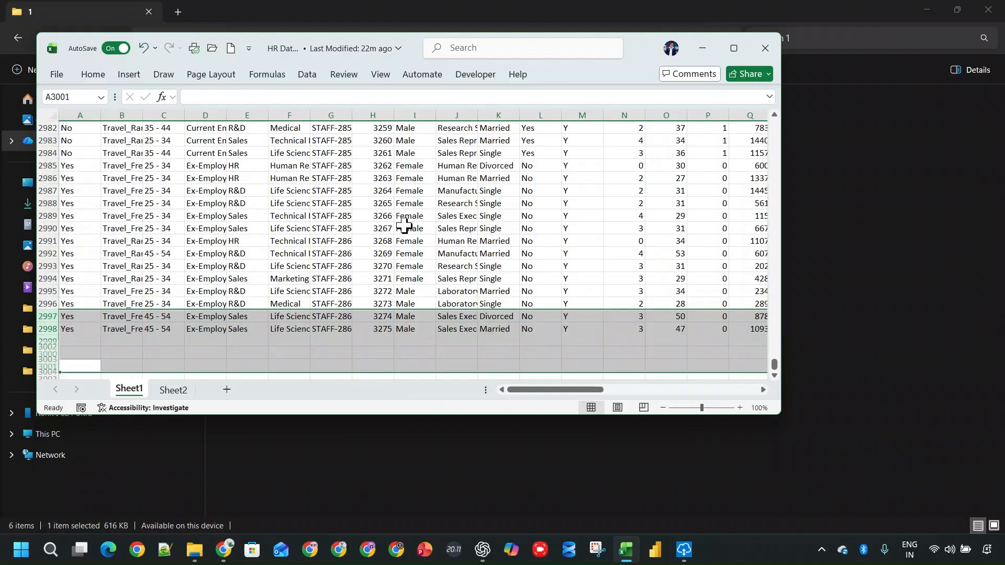
pyautogui.hotkey('ctrl', 'Home')
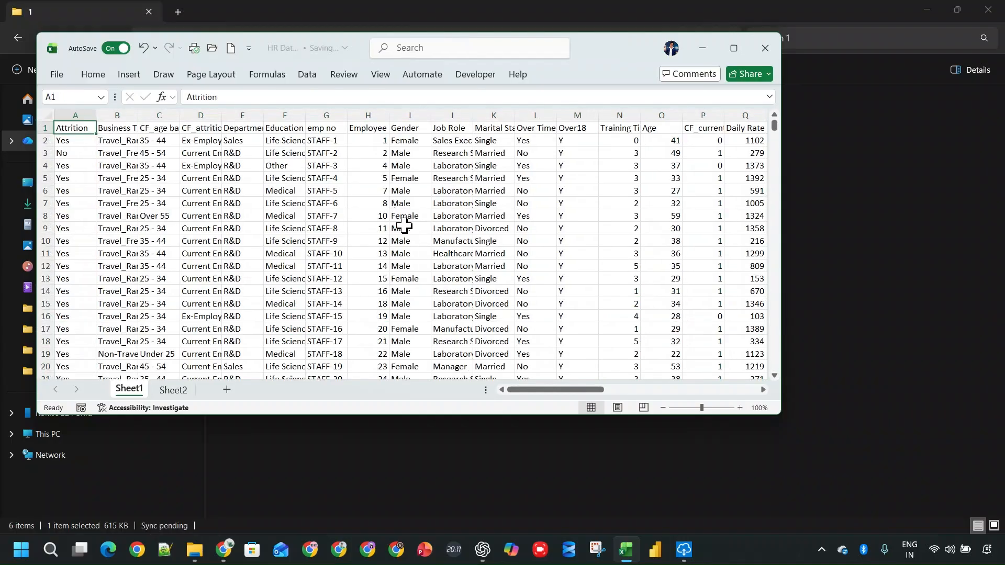
pyautogui.click(765, 48)
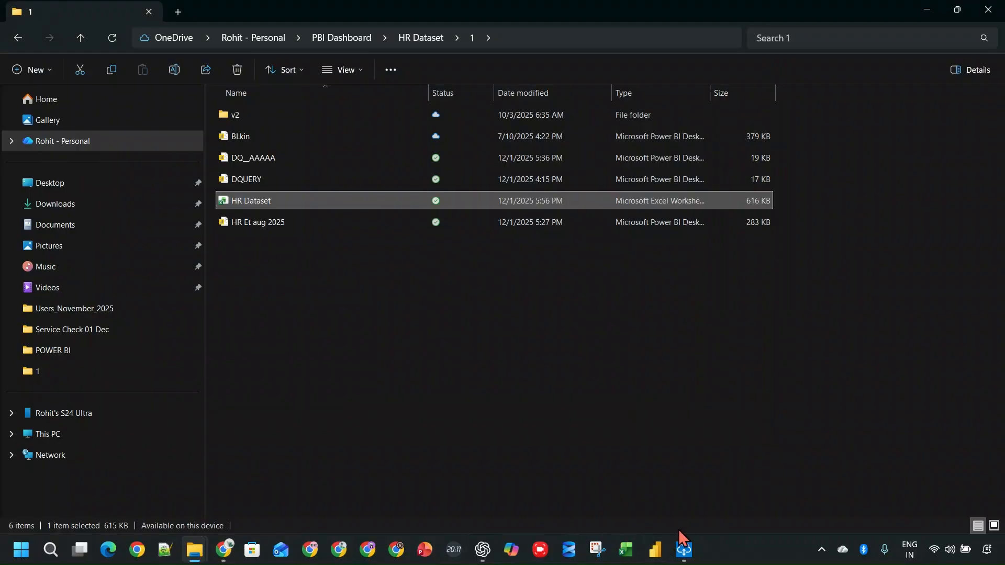
# Switch back to Power BI and show the gateway and cloud connections in the settings of the HR Et aug 2025 semantic model.
pyautogui.click(225, 549)
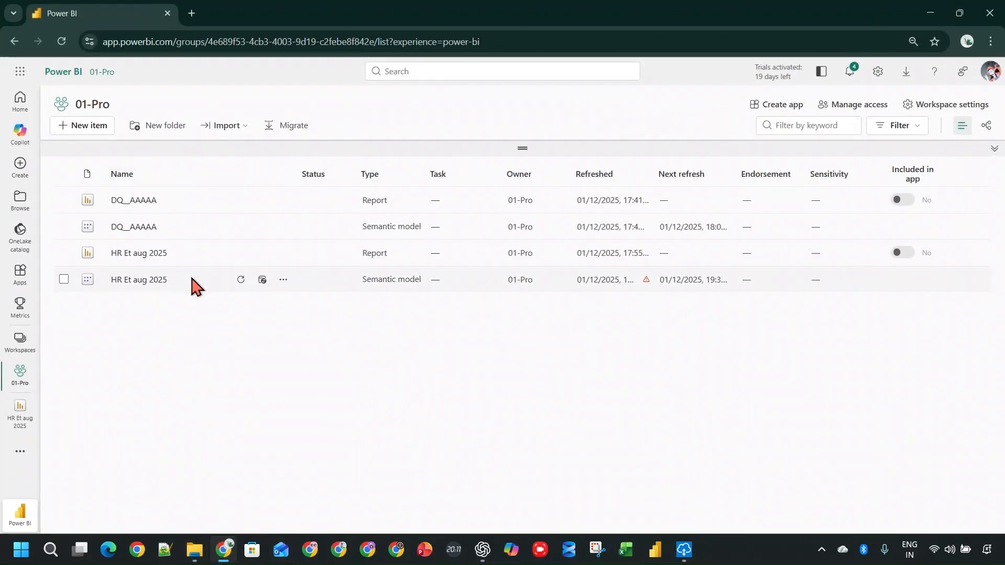
pyautogui.click(283, 280)
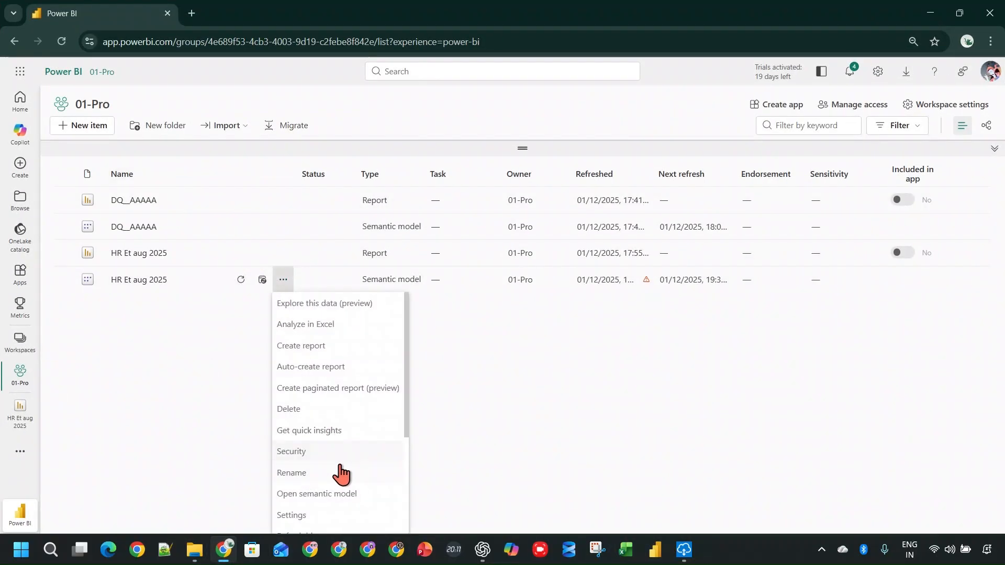
pyautogui.click(337, 515)
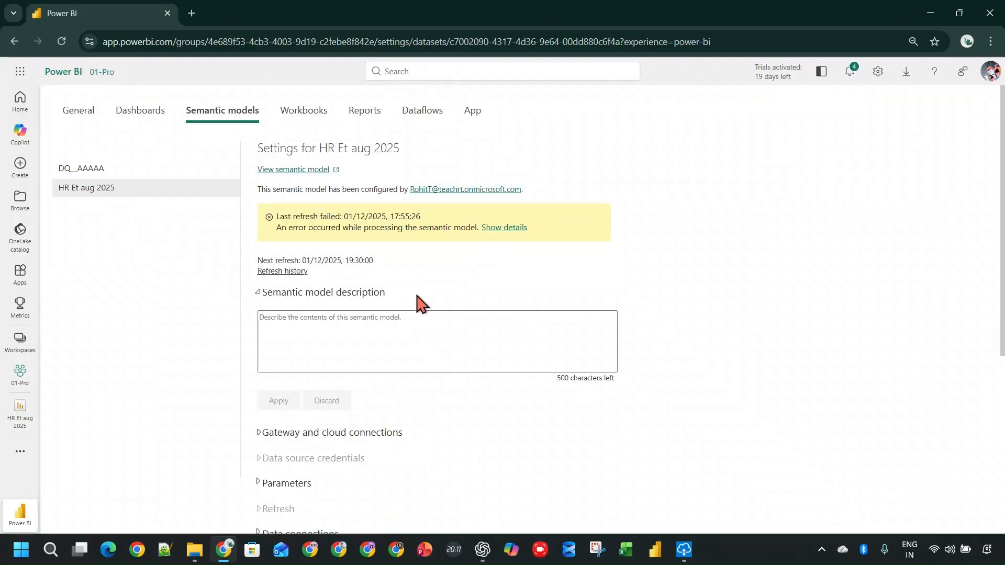
pyautogui.scroll(-5, 378, 250)
pyautogui.click(297, 172)
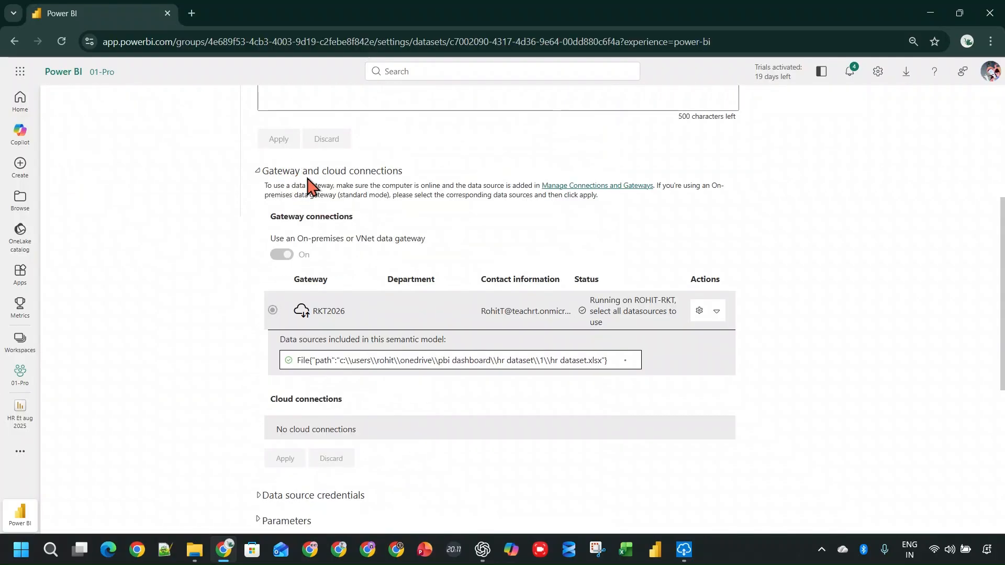
# Enable request distribution across active gateways and refresh of cloud data sources and custom data connectors for the RKT2026 gateway, and save.
pyautogui.click(699, 311)
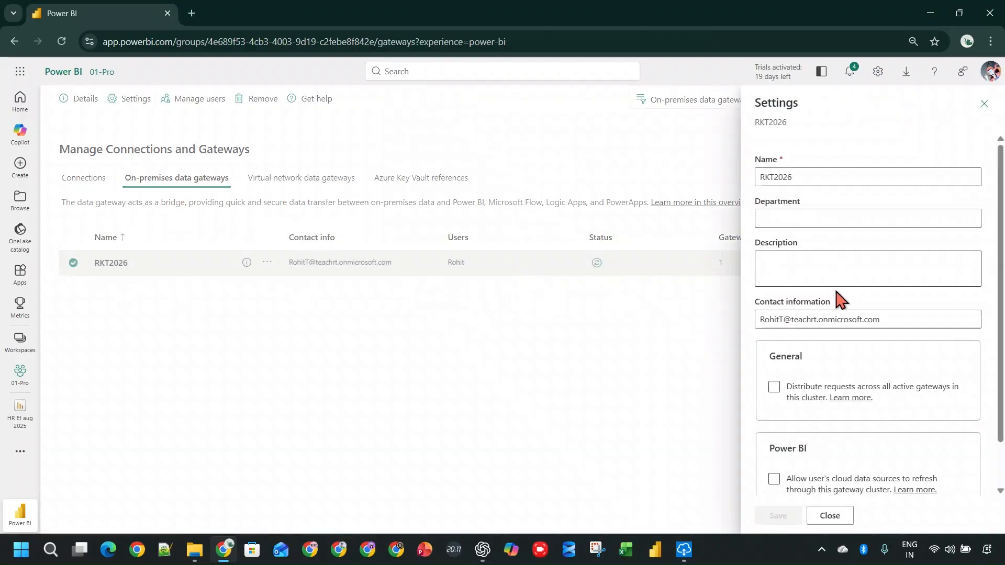
pyautogui.click(774, 336)
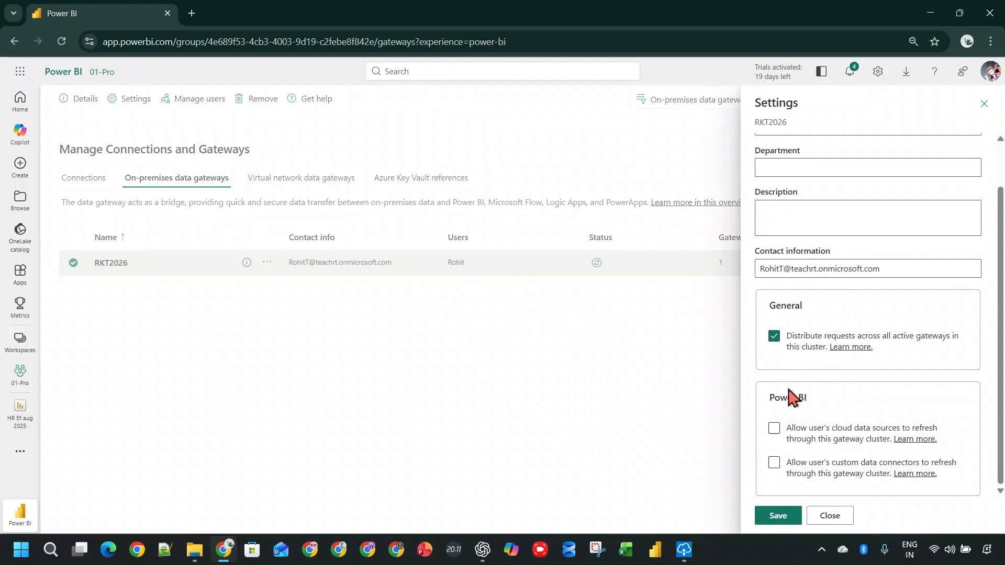
pyautogui.click(790, 436)
pyautogui.click(779, 471)
pyautogui.click(784, 517)
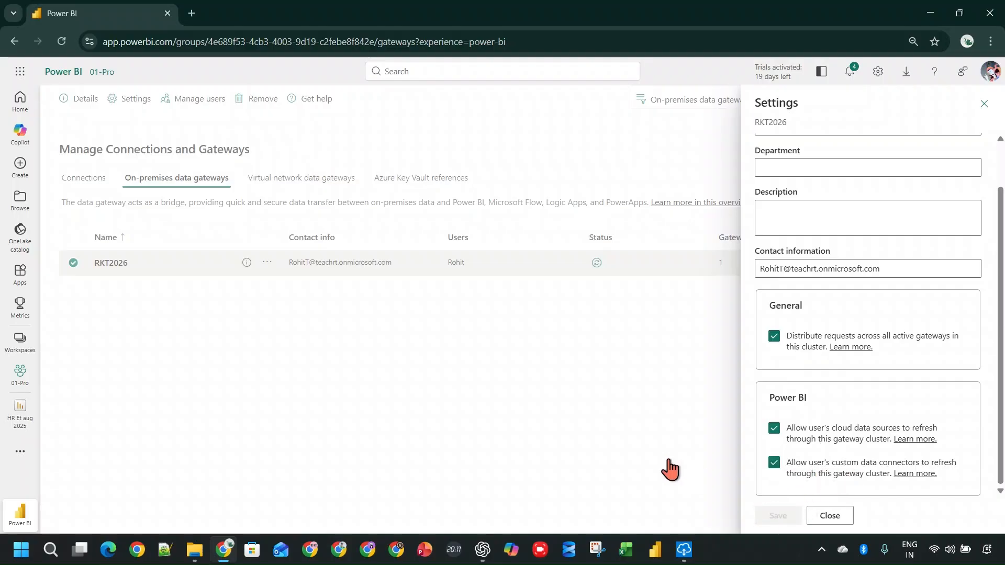
pyautogui.scroll(1, 784, 395)
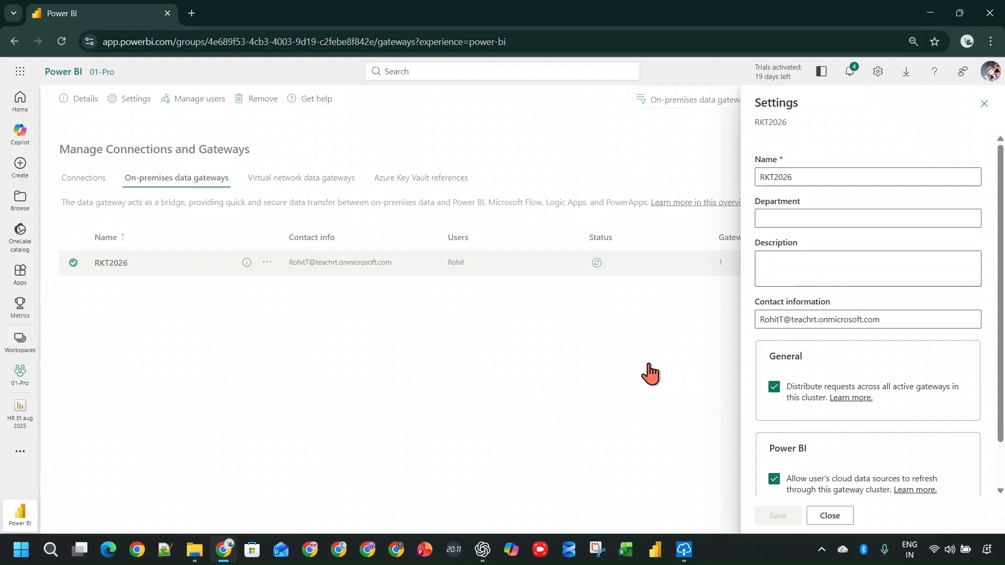
pyautogui.click(827, 516)
# Open the settings of the LocalFile connection and go to its authentication options.
pyautogui.click(82, 180)
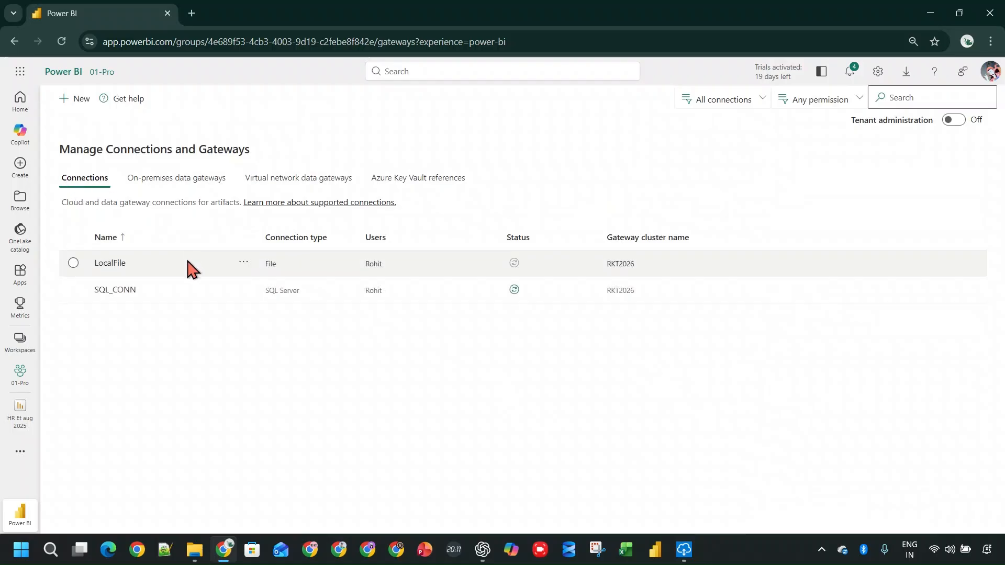
pyautogui.click(244, 262)
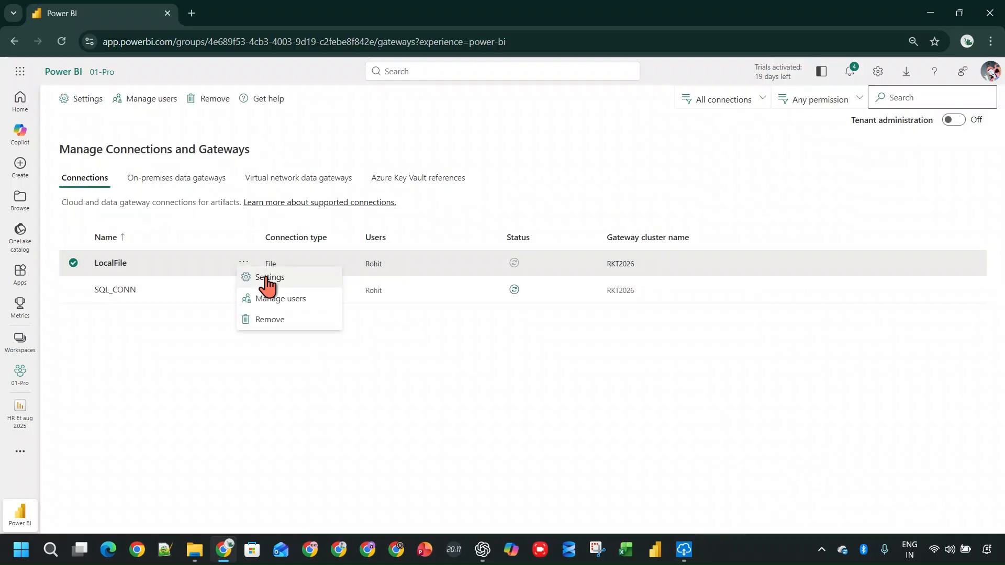
pyautogui.click(272, 278)
pyautogui.scroll(-2, 882, 288)
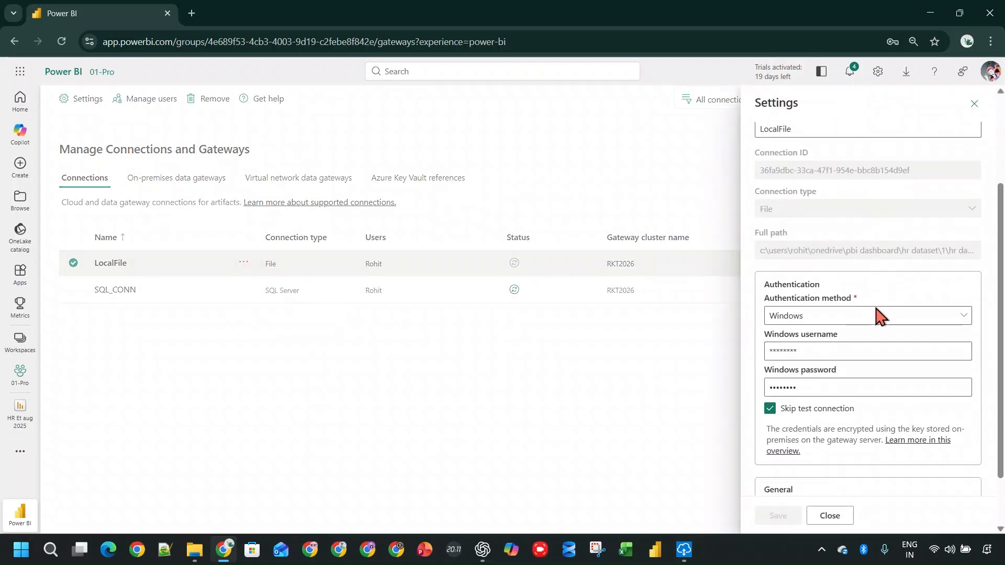
# Reselect Windows as the LocalFile authentication method, and turn Skip test connection off and on again.
pyautogui.doubleClick(853, 349)
pyautogui.click(859, 321)
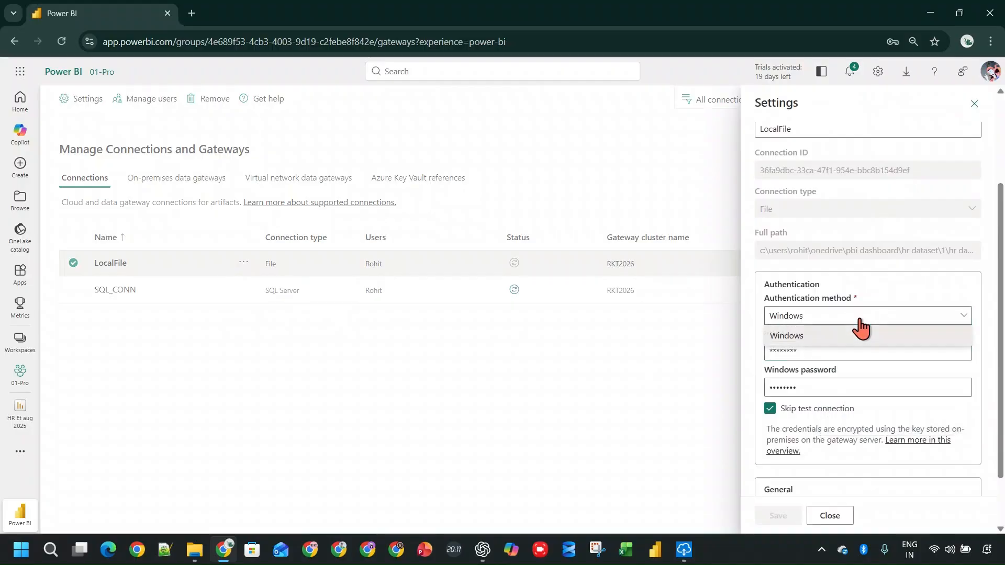
pyautogui.click(858, 330)
pyautogui.click(790, 409)
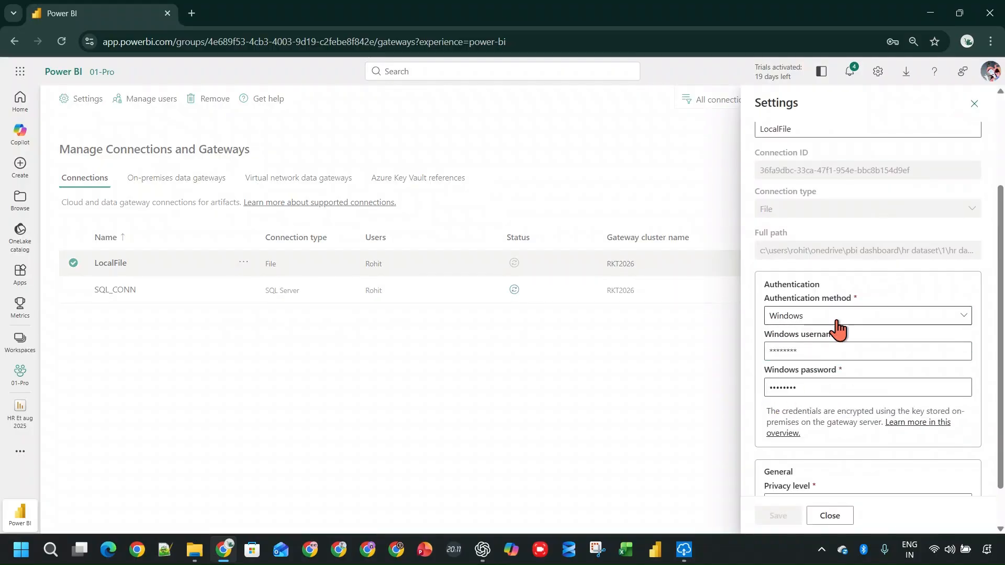
pyautogui.click(838, 321)
pyautogui.click(839, 338)
pyautogui.click(771, 408)
# Set the privacy level of the LocalFile connection to Public and review its other settings.
pyautogui.scroll(-2, 806, 403)
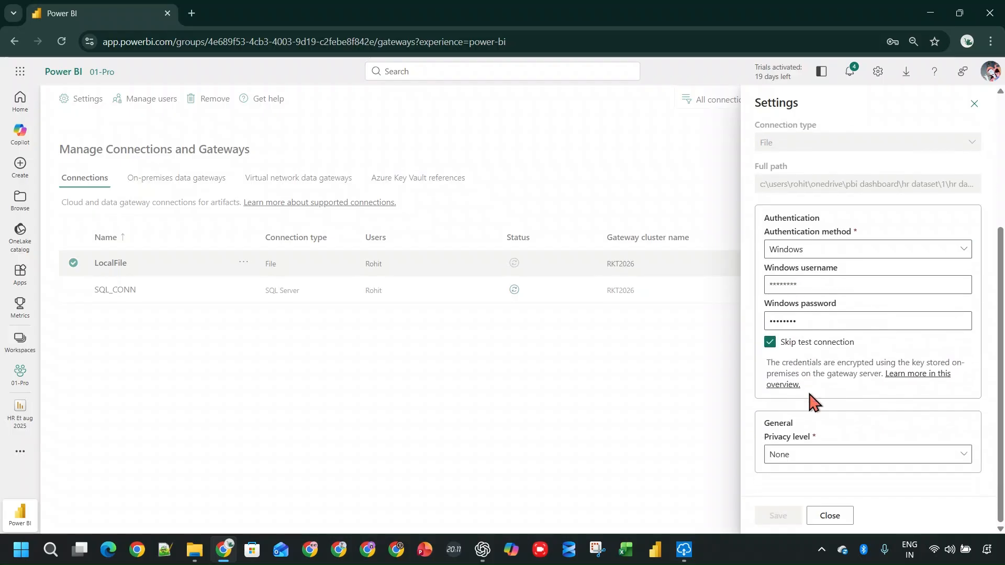
pyautogui.click(841, 452)
pyautogui.click(827, 434)
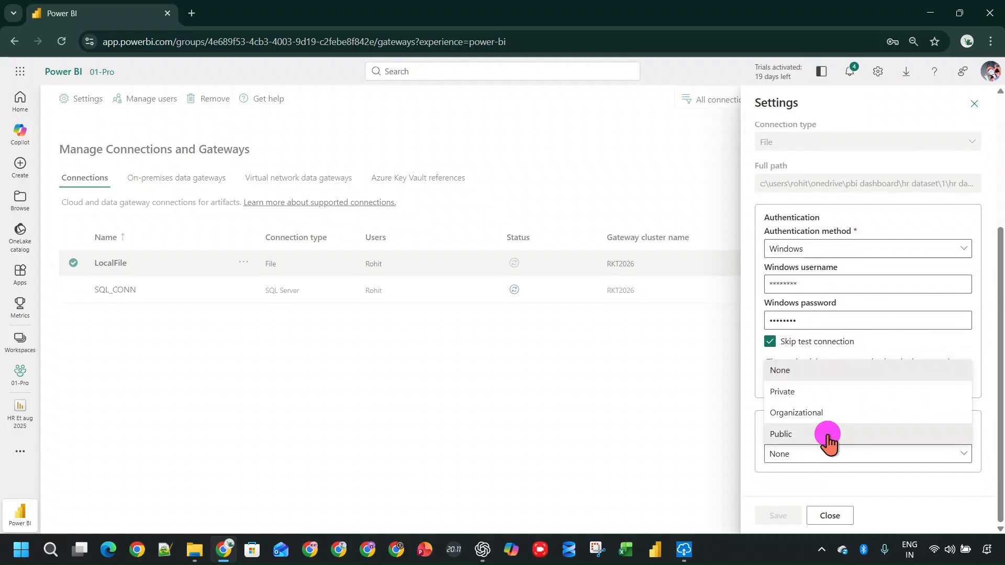
pyautogui.scroll(5, 810, 404)
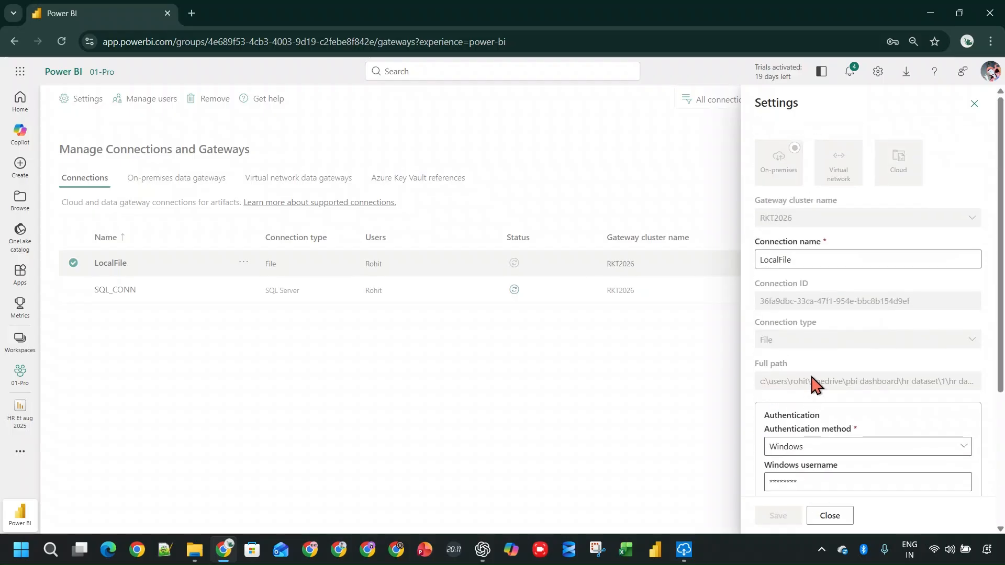
pyautogui.click(812, 261)
pyautogui.scroll(-2, 858, 283)
pyautogui.scroll(-2, 858, 283)
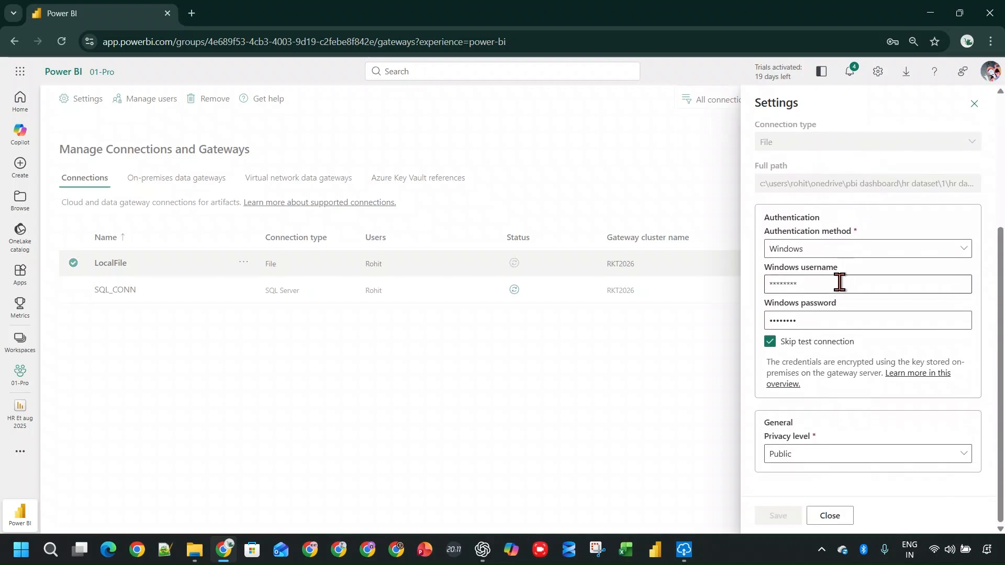
# Check which authentication methods are available for the LocalFile connection.
pyautogui.click(832, 248)
pyautogui.click(837, 269)
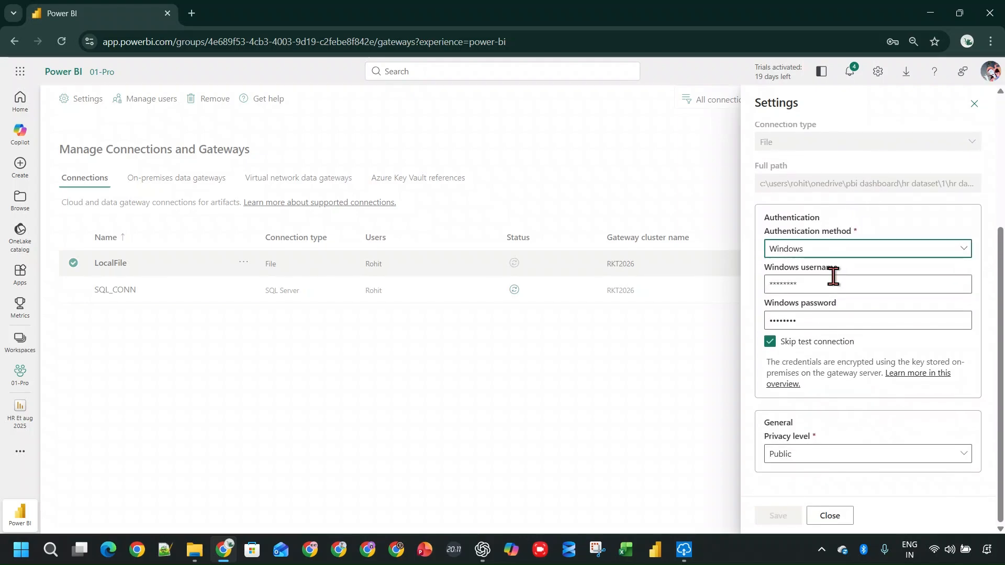
pyautogui.click(825, 286)
pyautogui.click(828, 251)
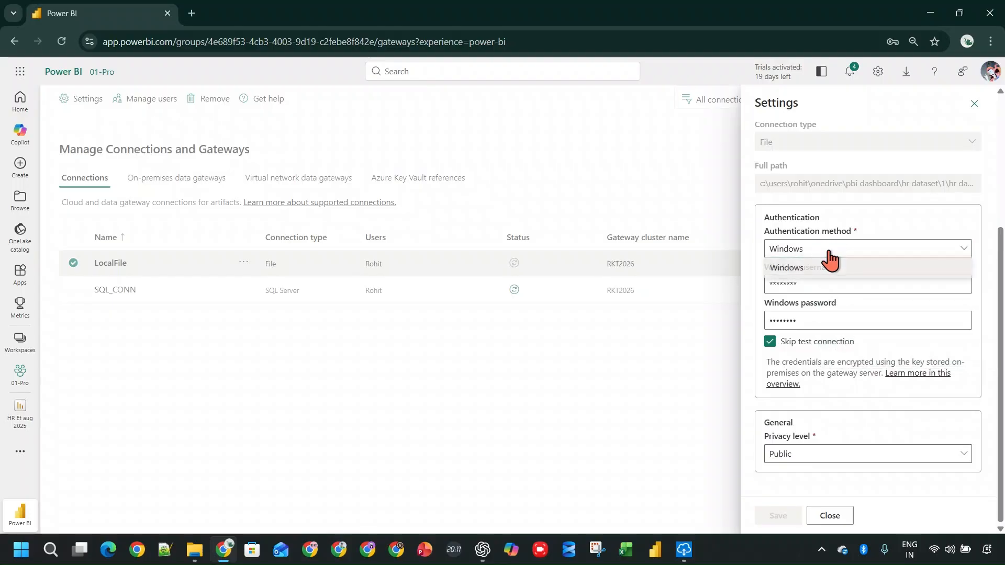
# Try to clear the Windows username and password of the LocalFile connection with Skip test connection turned on, and leave its settings.
pyautogui.click(804, 342)
pyautogui.click(825, 280)
pyautogui.click(825, 281)
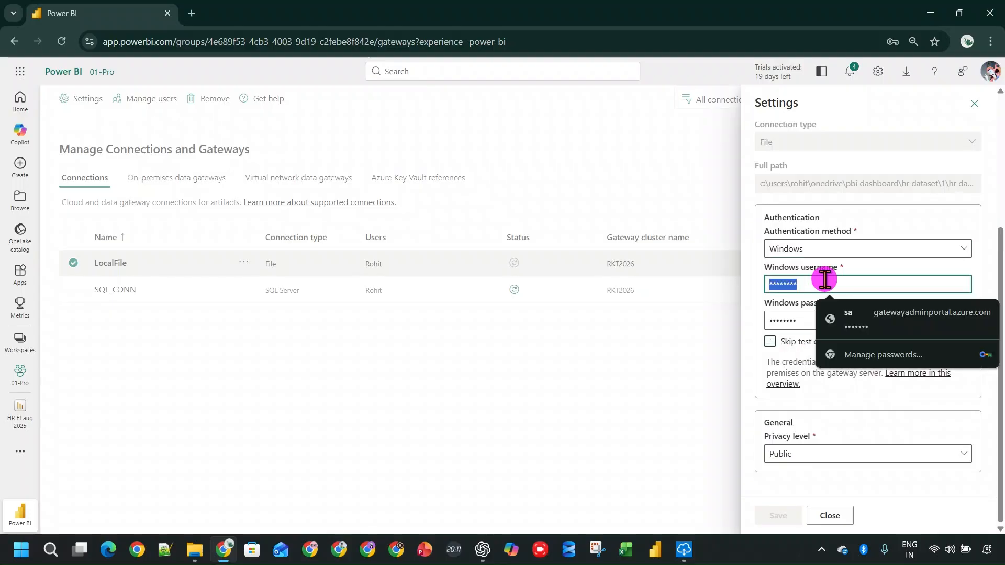
pyautogui.write('\\')
pyautogui.click(809, 314)
pyautogui.click(806, 282)
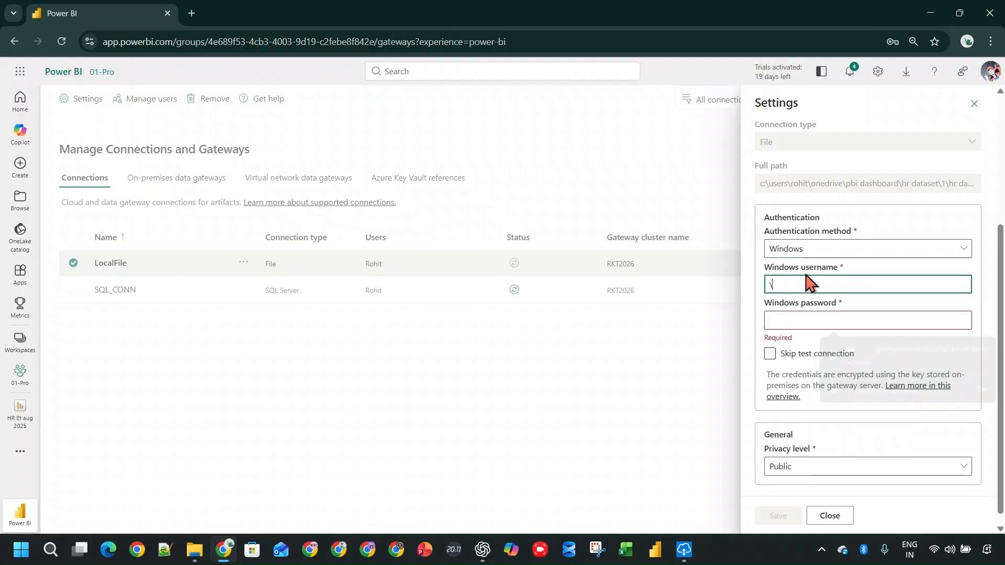
pyautogui.press('BackSpace')
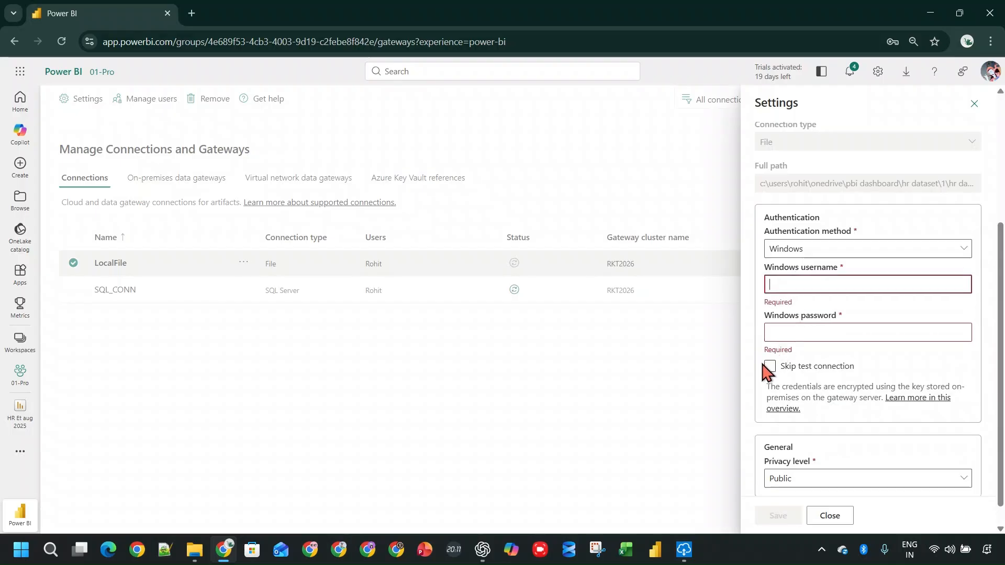
pyautogui.click(769, 368)
pyautogui.click(788, 517)
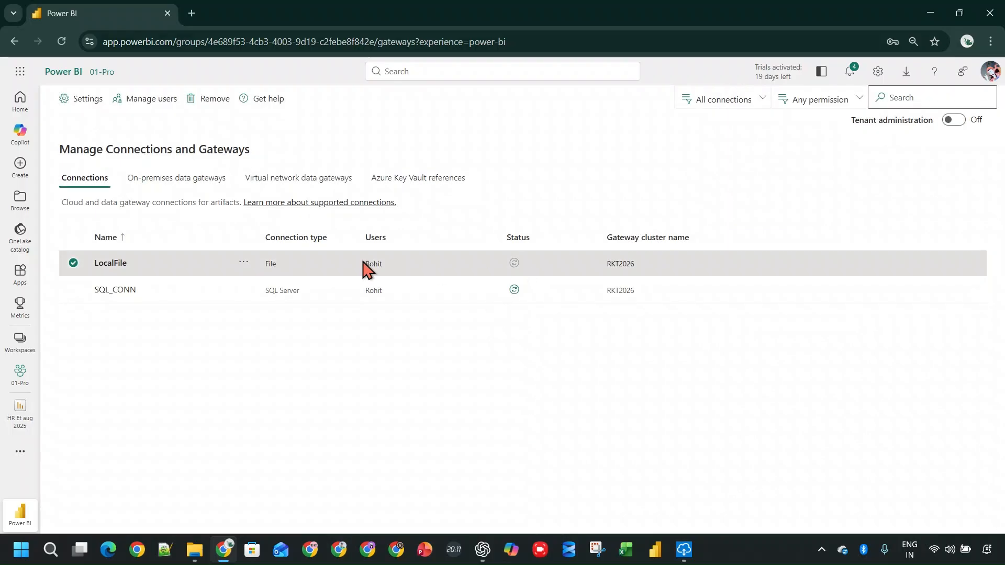
# Reload the connections page and reopen the LocalFile settings to check its authentication and privacy options.
pyautogui.click(61, 48)
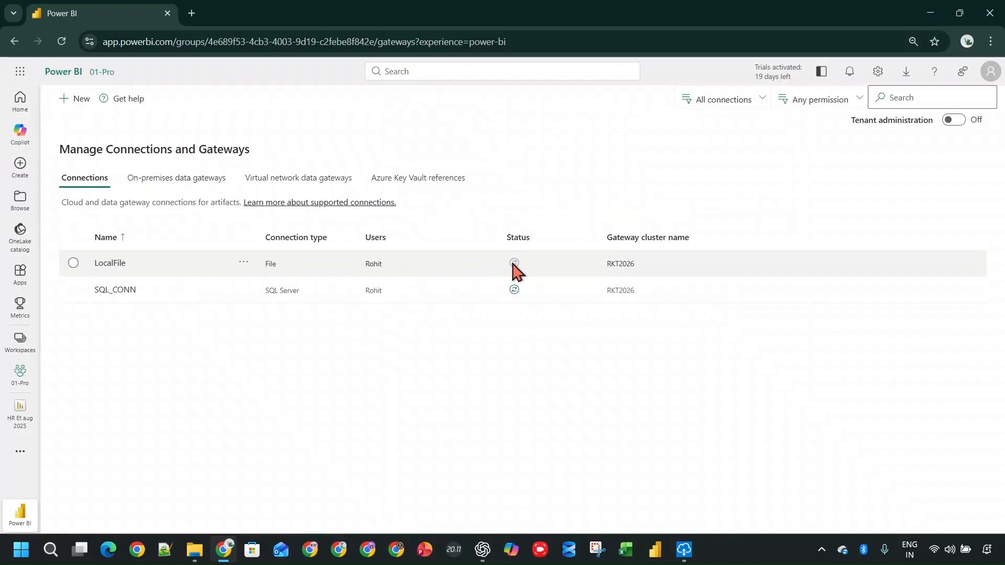
pyautogui.click(242, 264)
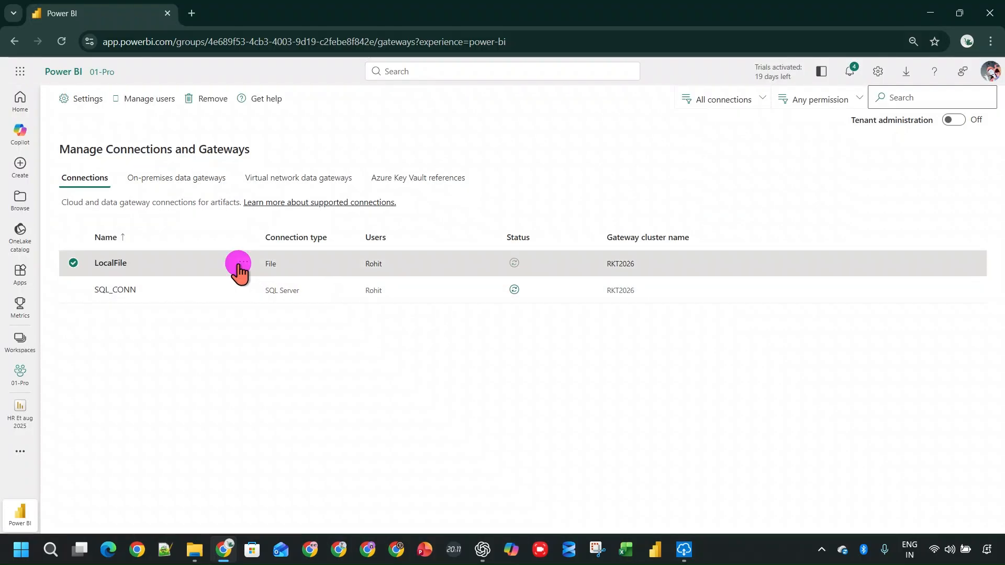
pyautogui.click(285, 282)
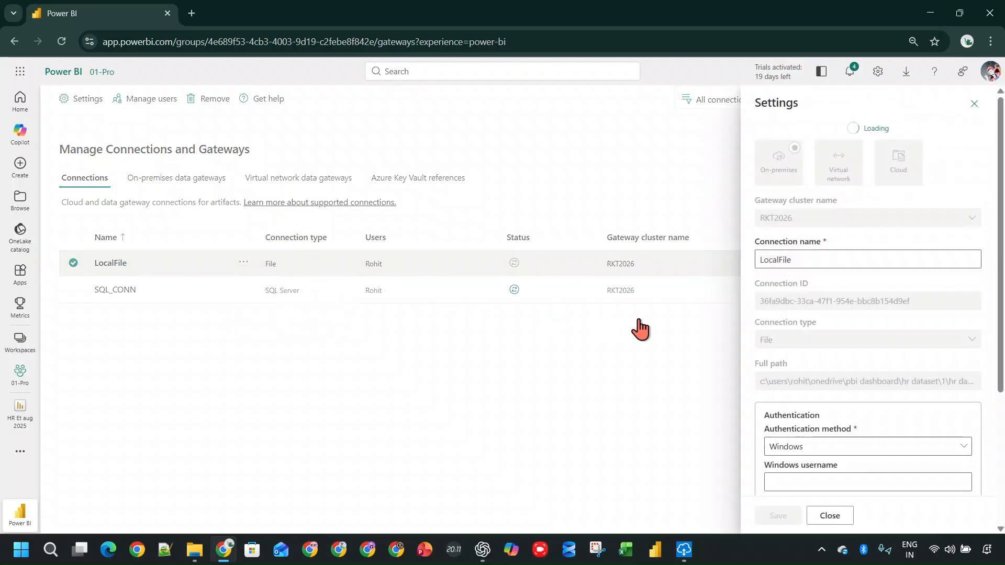
pyautogui.scroll(-4, 846, 337)
pyautogui.click(453, 359)
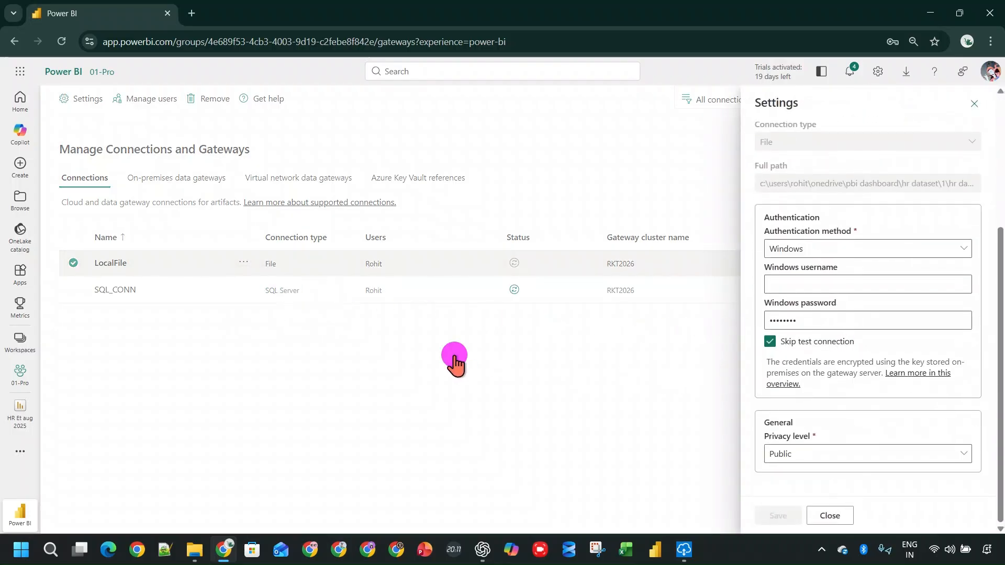
# Open the settings of the HR Et aug 2025 semantic model in the 01-Pro workspace.
pyautogui.click(21, 332)
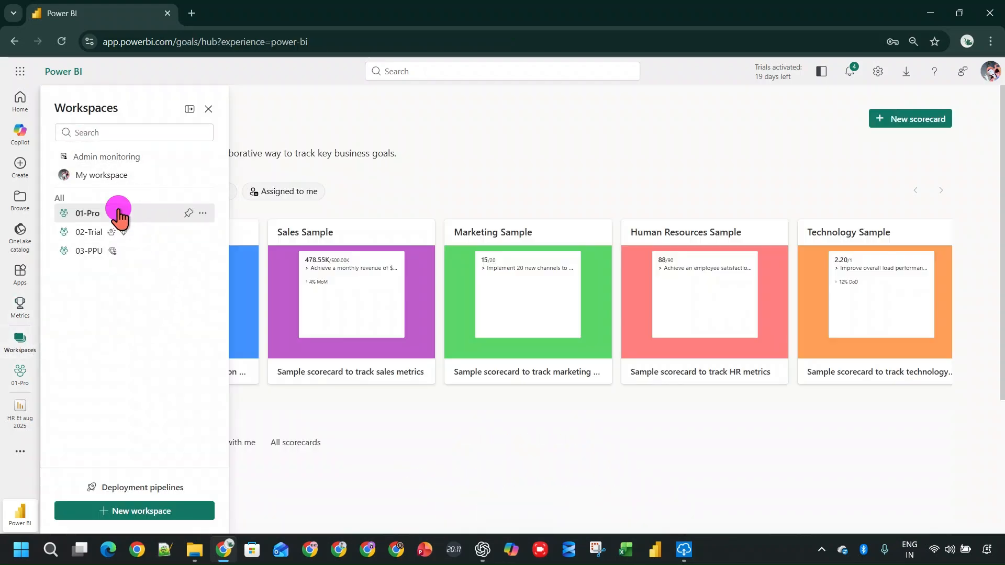
pyautogui.click(63, 44)
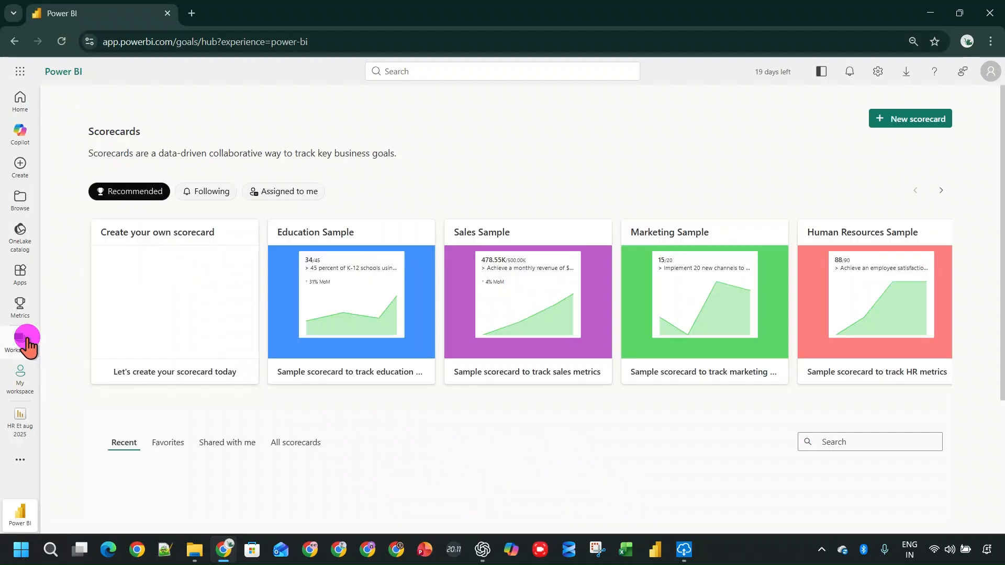
pyautogui.click(22, 338)
pyautogui.click(89, 213)
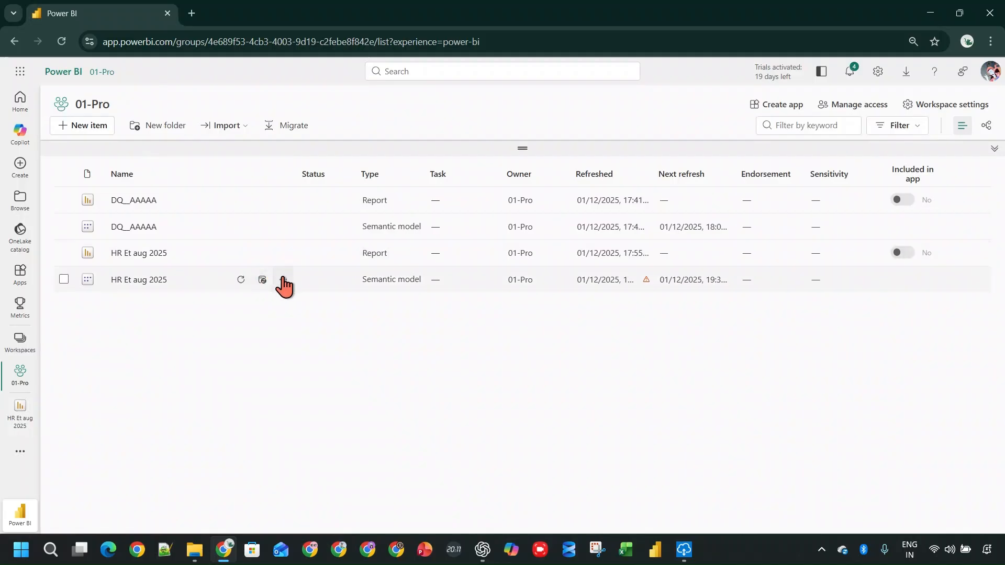
pyautogui.click(284, 280)
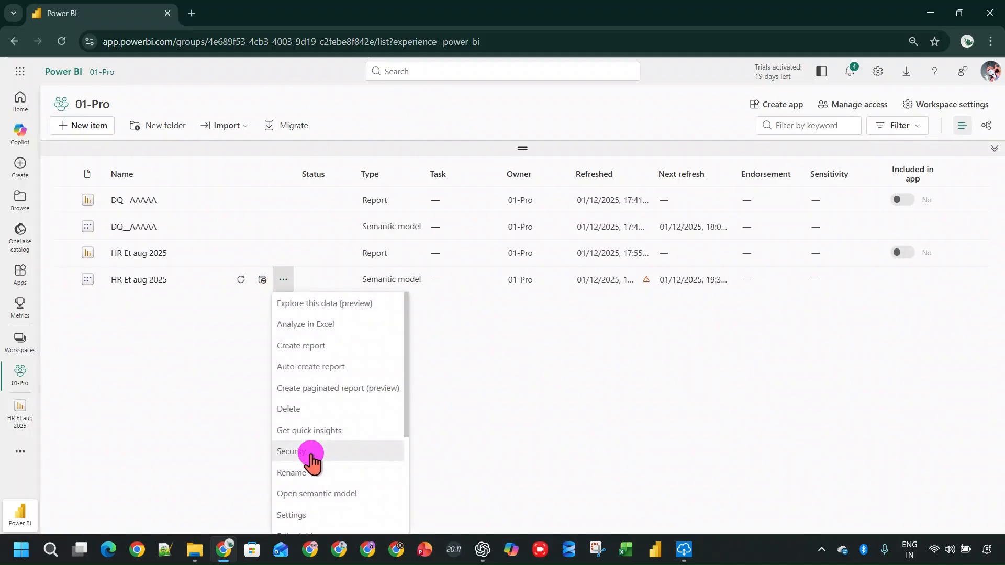
pyautogui.click(314, 517)
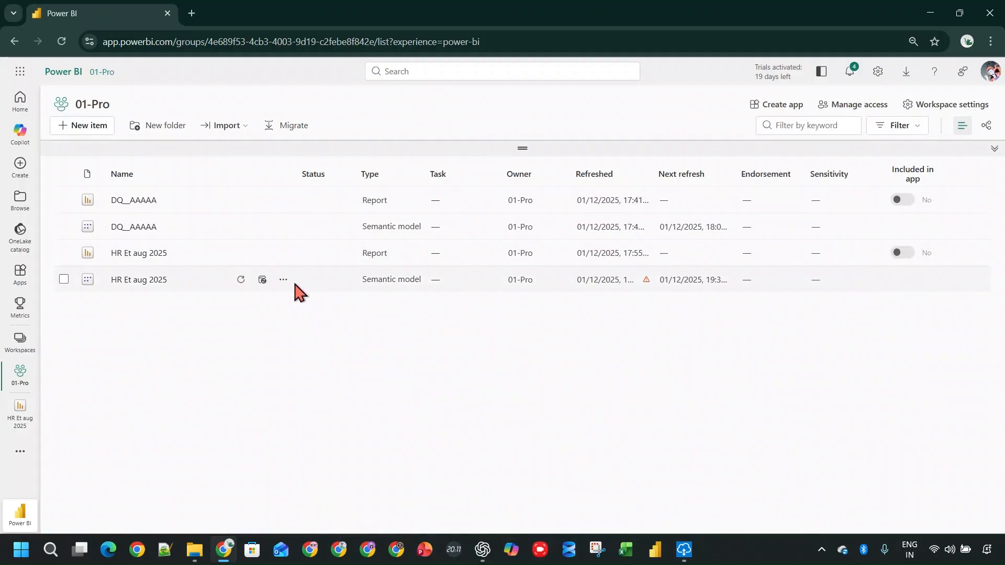
pyautogui.click(284, 280)
pyautogui.click(319, 281)
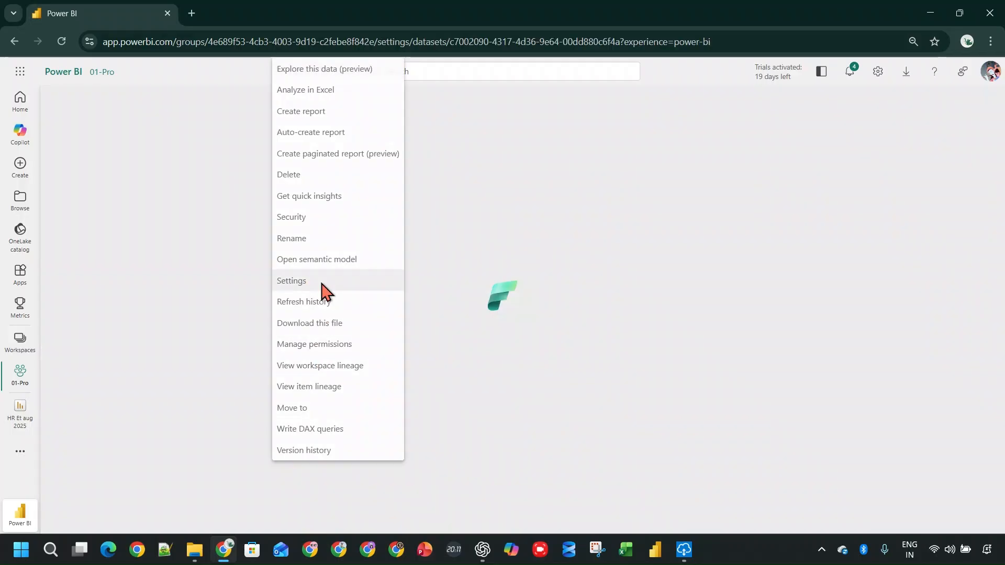
# Examine the semantic model's gateway connections and which RKT2026 connection its HR dataset file maps to.
pyautogui.scroll(-3, 411, 278)
pyautogui.scroll(1, 341, 209)
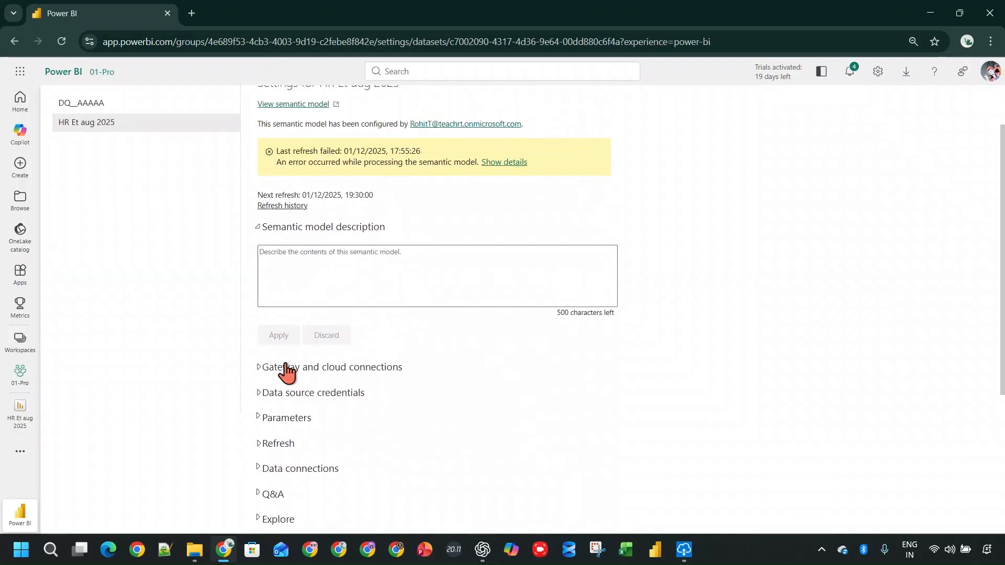
pyautogui.click(314, 368)
pyautogui.scroll(-5, 435, 320)
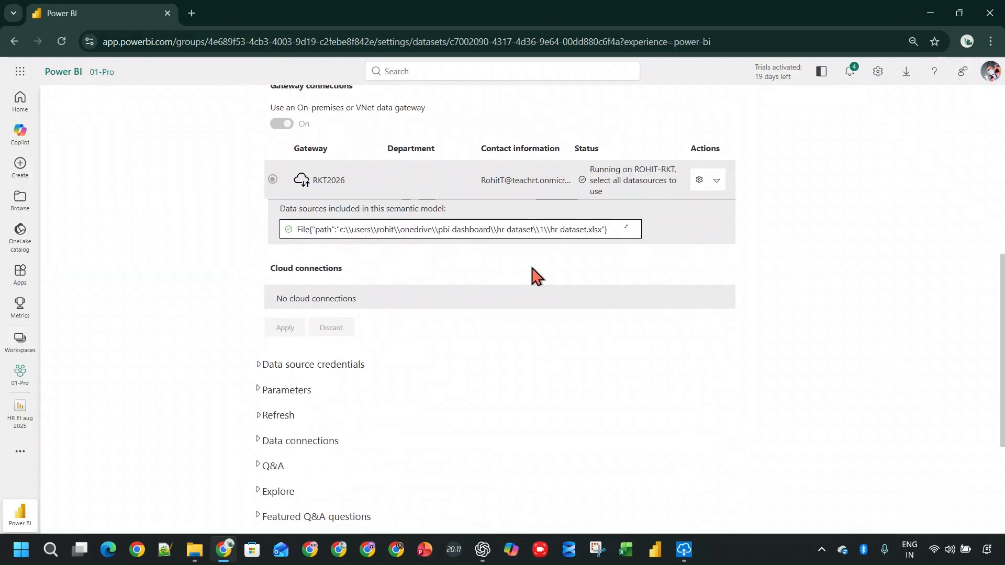
pyautogui.click(713, 181)
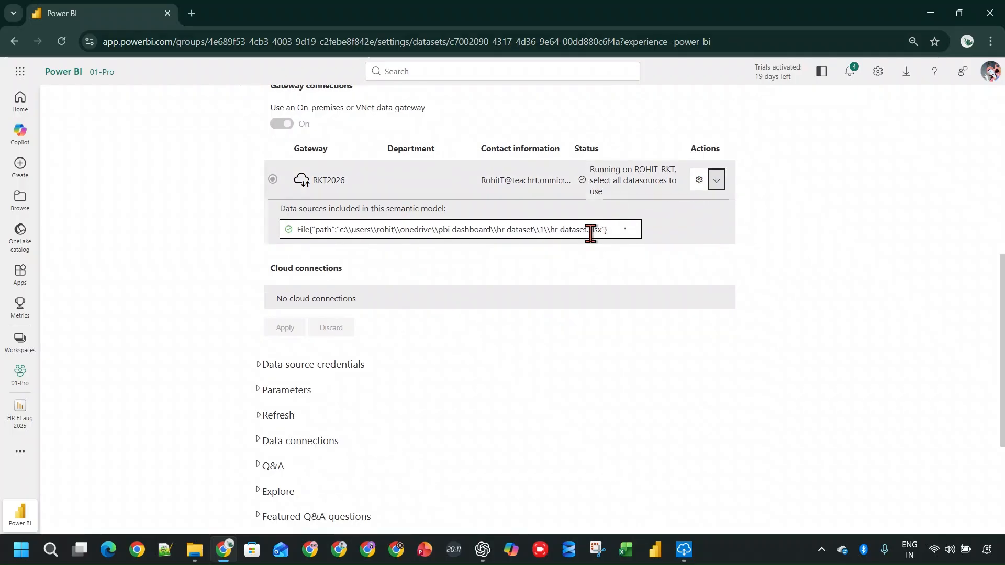
pyautogui.click(619, 231)
pyautogui.click(609, 244)
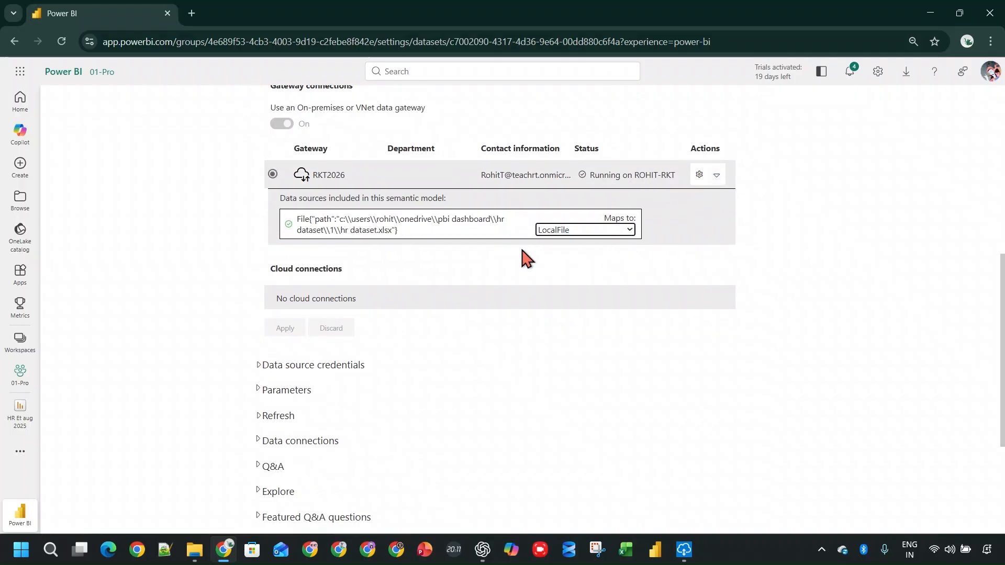
pyautogui.click(580, 229)
pyautogui.click(579, 260)
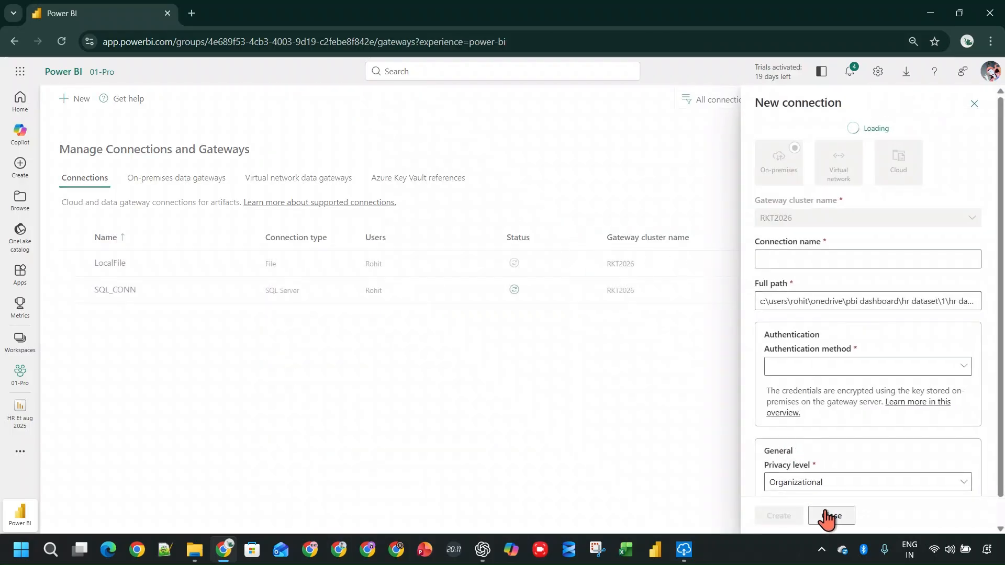
pyautogui.click(827, 514)
pyautogui.click(489, 338)
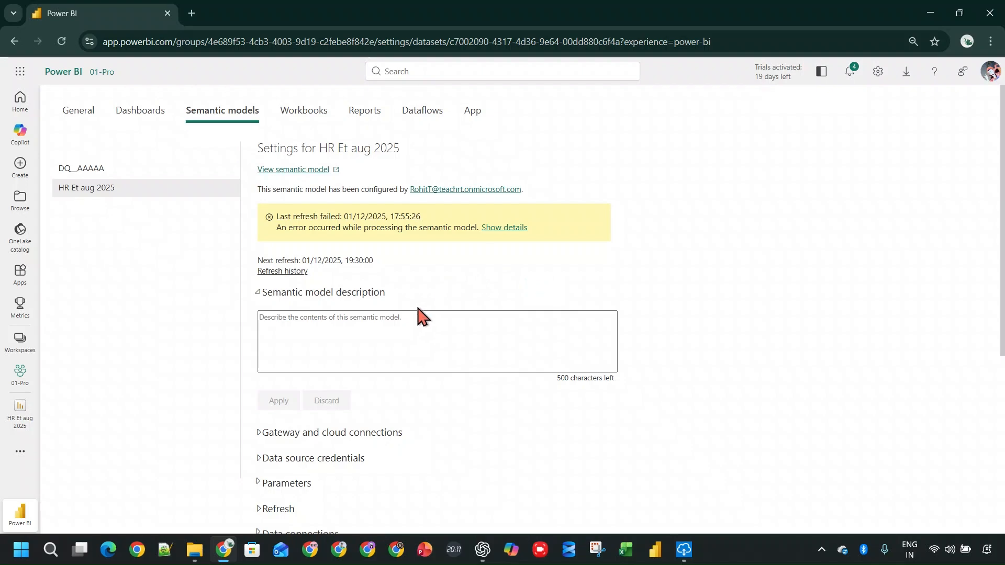
# Show the details of the failed HR Et aug 2025 refresh and copy a Snipping Tool capture of the error message.
pyautogui.scroll(-1, 434, 240)
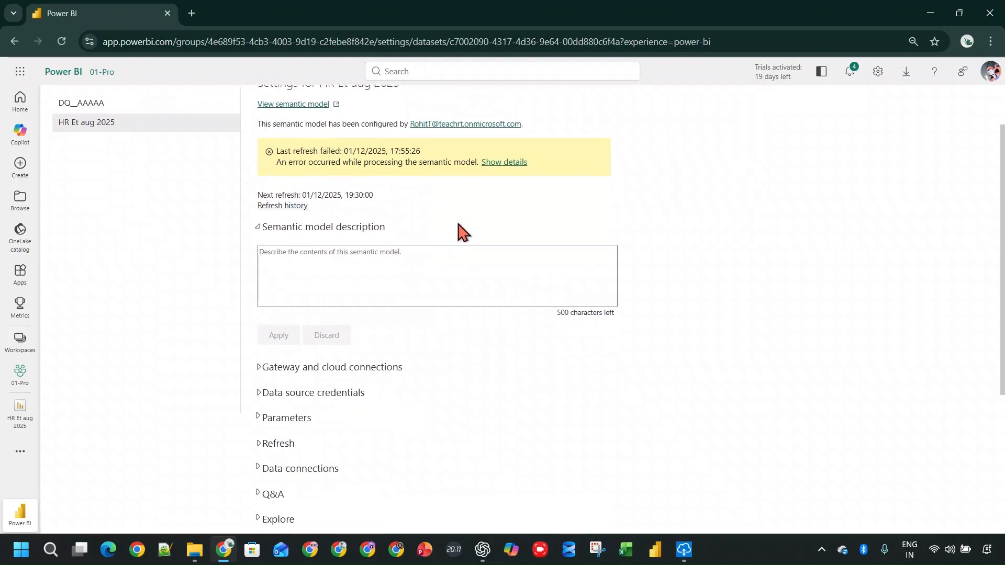
pyautogui.click(501, 162)
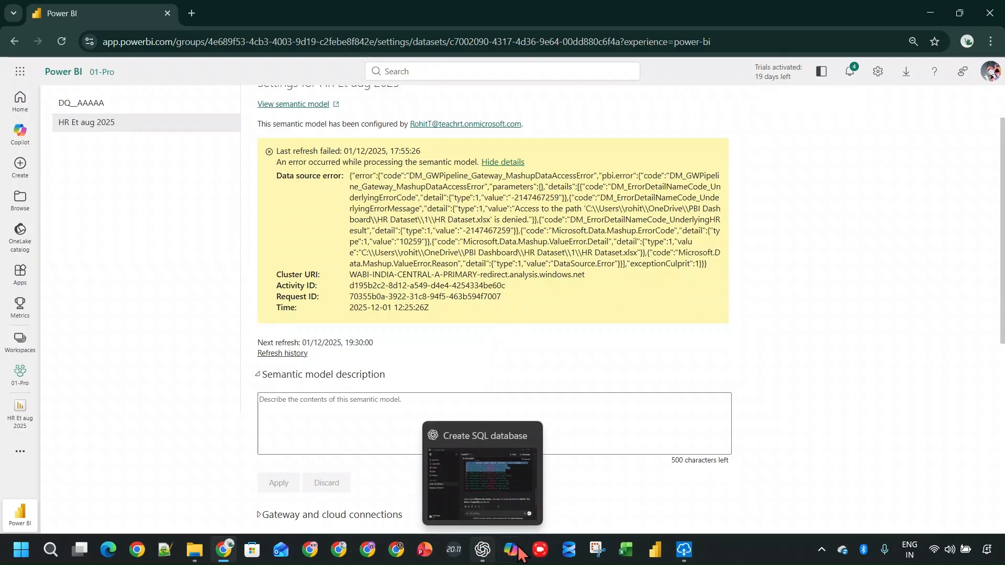
pyautogui.click(594, 551)
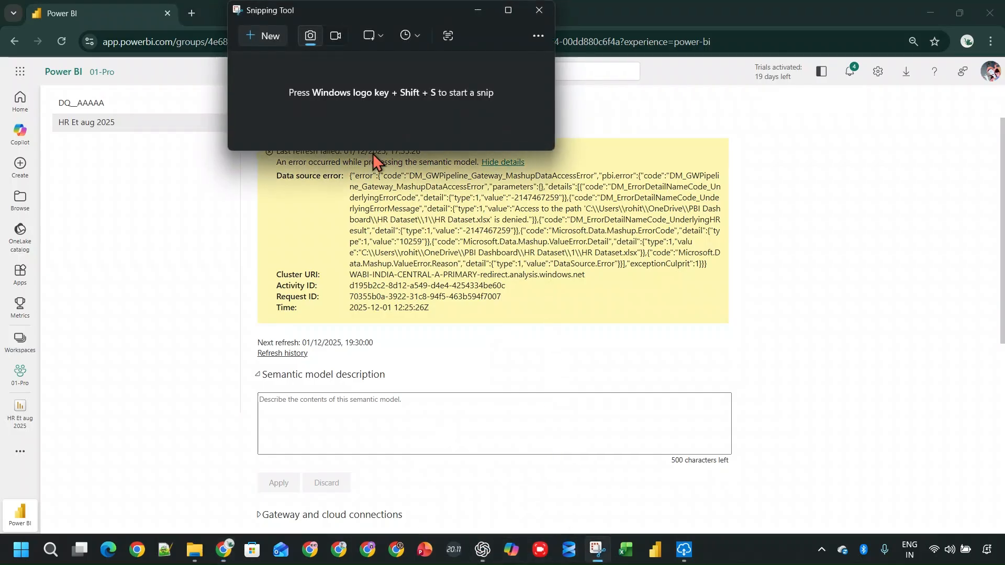
pyautogui.click(264, 36)
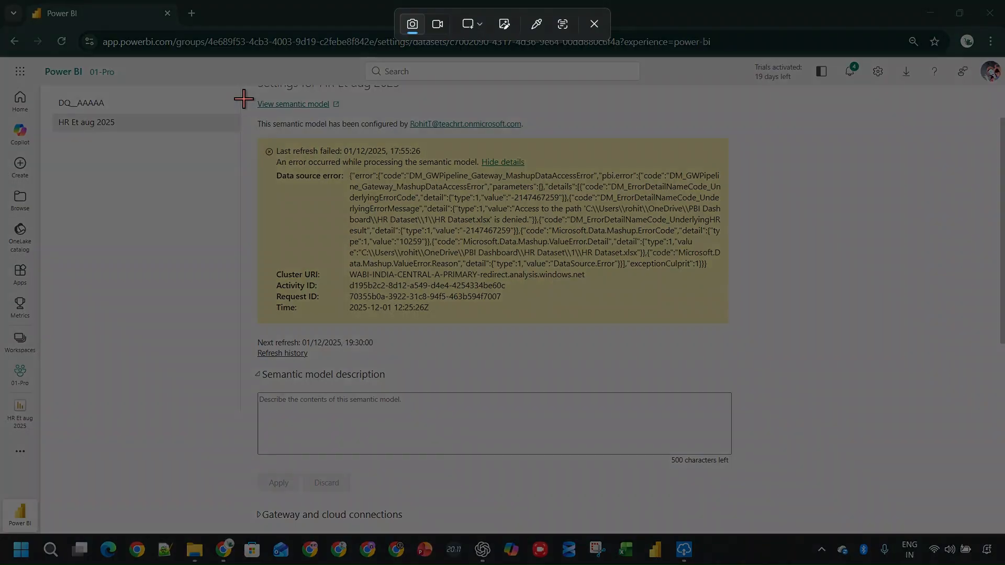
pyautogui.moveTo(242, 94); pyautogui.dragTo(768, 363)
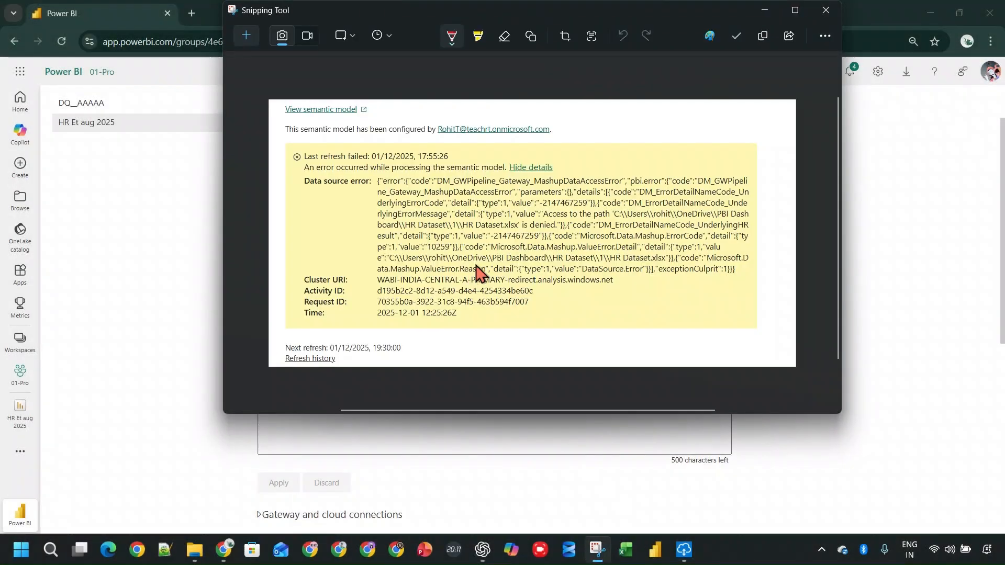
pyautogui.rightClick(476, 266)
pyautogui.click(502, 305)
# Switch to ChatGPT and send the captured error screenshot in the Gateways in Power BI chat.
pyautogui.click(483, 549)
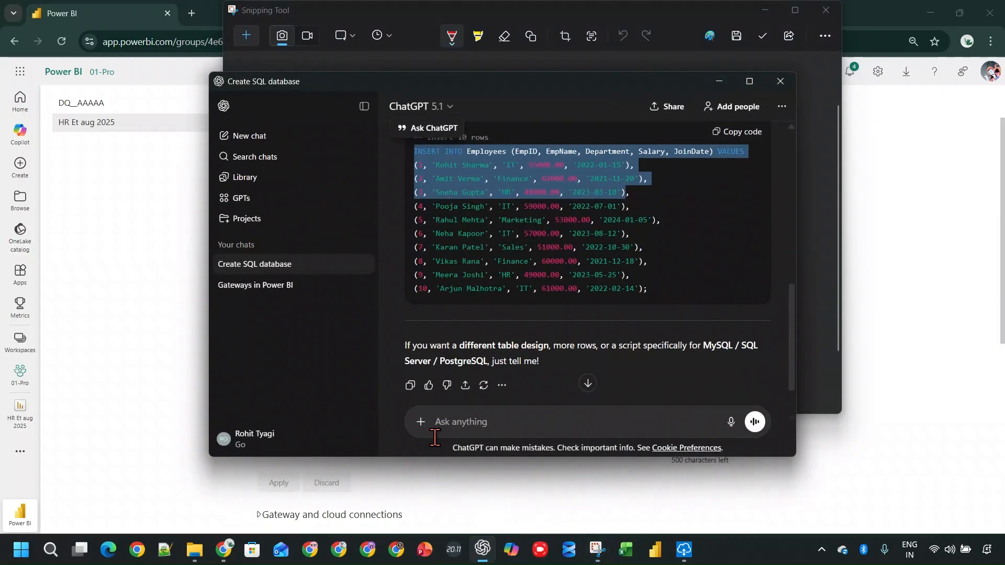
pyautogui.click(439, 425)
pyautogui.click(255, 285)
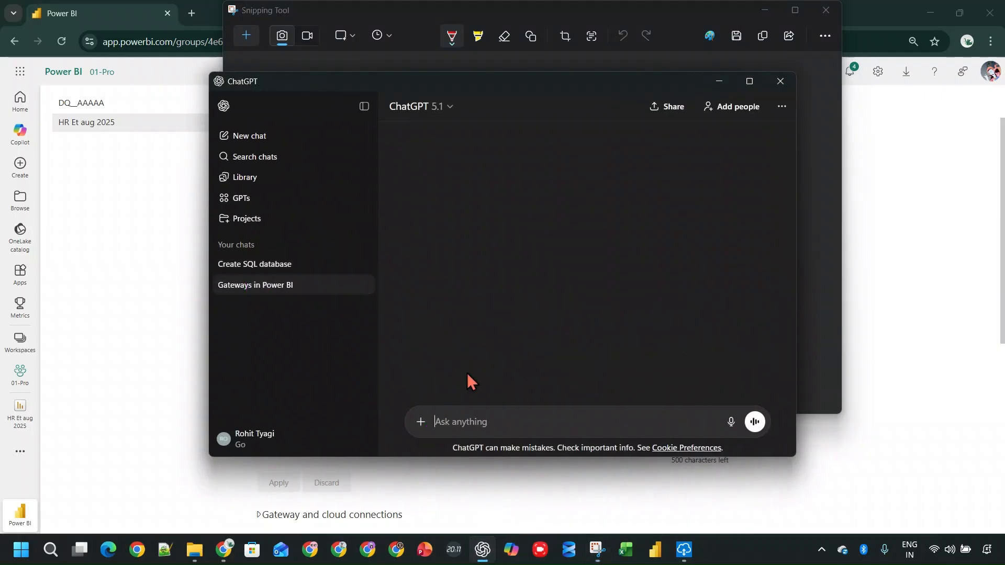
pyautogui.hotkey('ctrl', 'v')
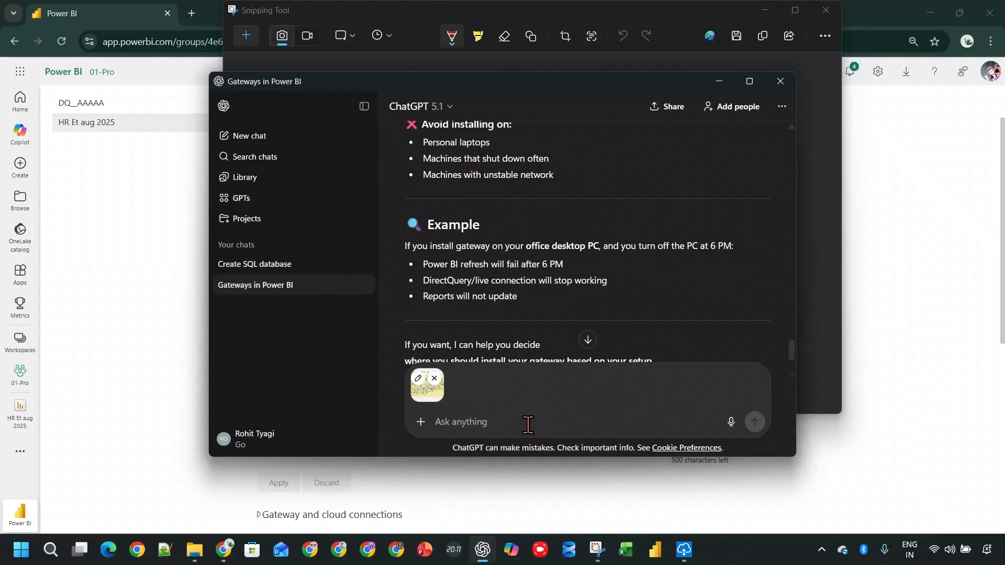
pyautogui.click(750, 421)
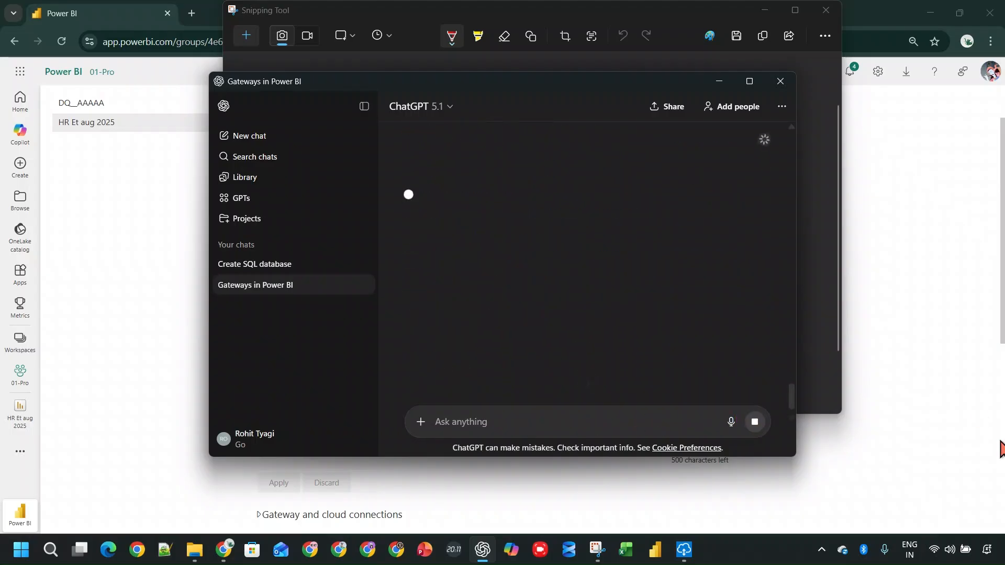
# Enlarge the ChatGPT window and read its explanation of the refresh error and the first suggested fix.
pyautogui.click(749, 81)
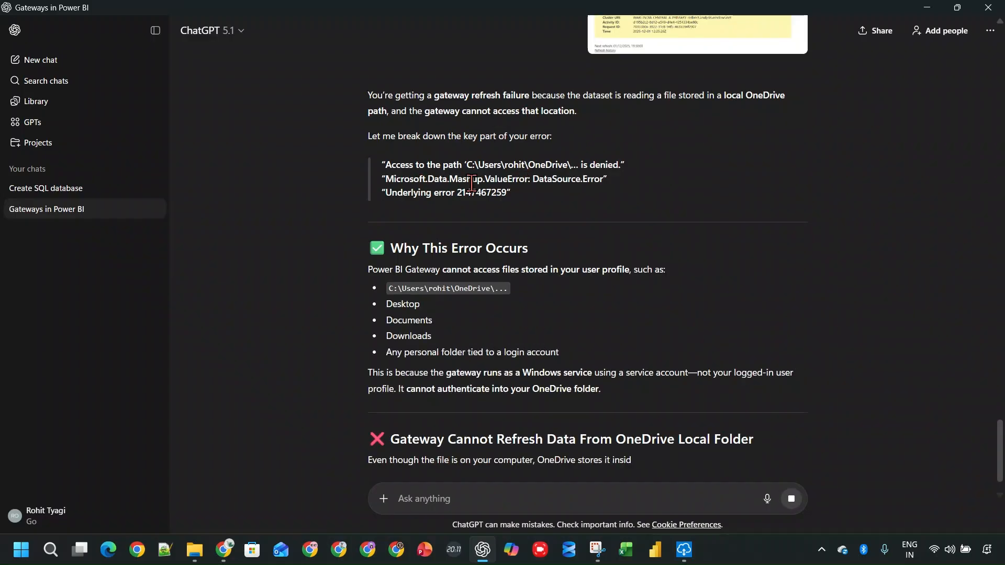
pyautogui.scroll(-1, 545, 219)
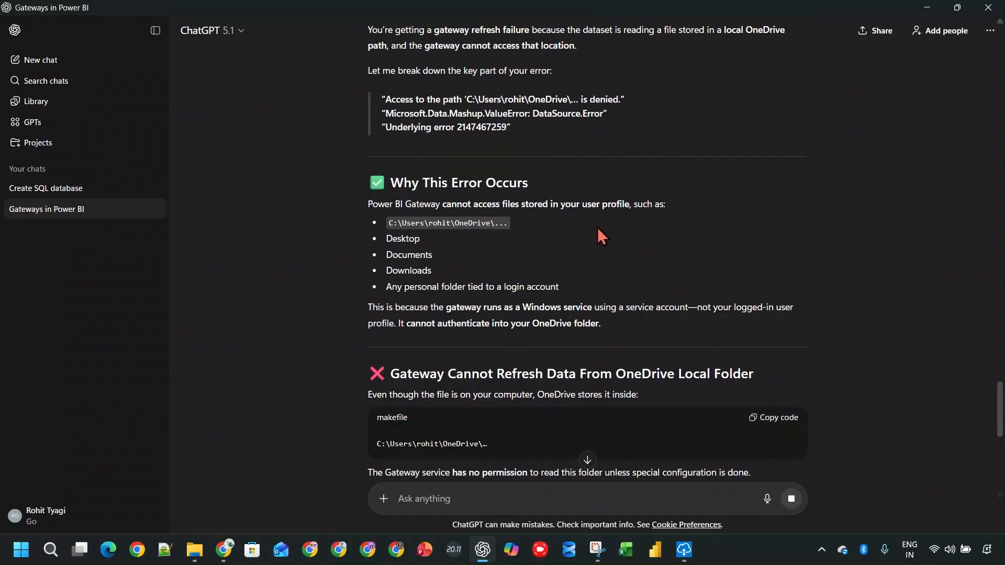
pyautogui.scroll(-1, 438, 294)
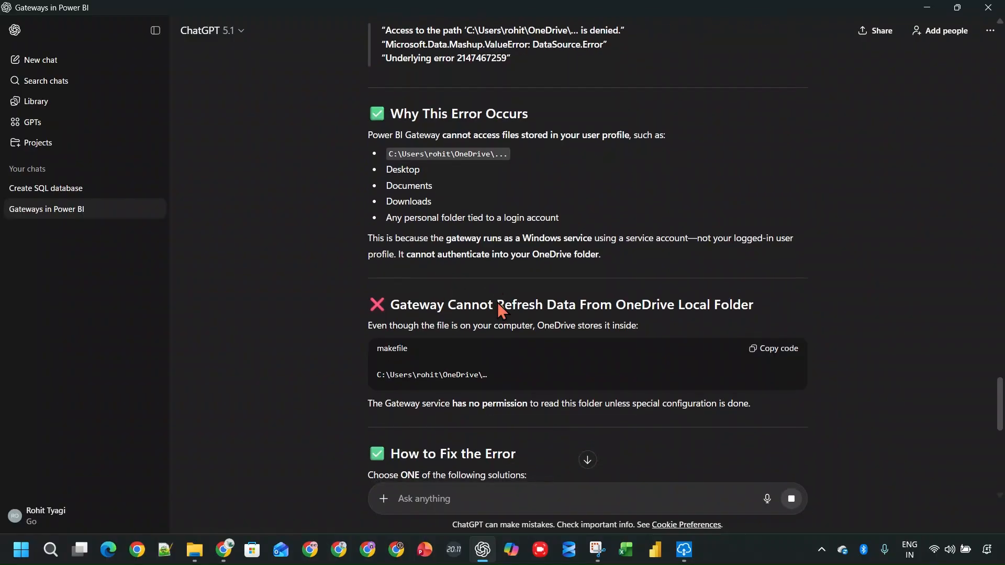
pyautogui.scroll(-1, 529, 295)
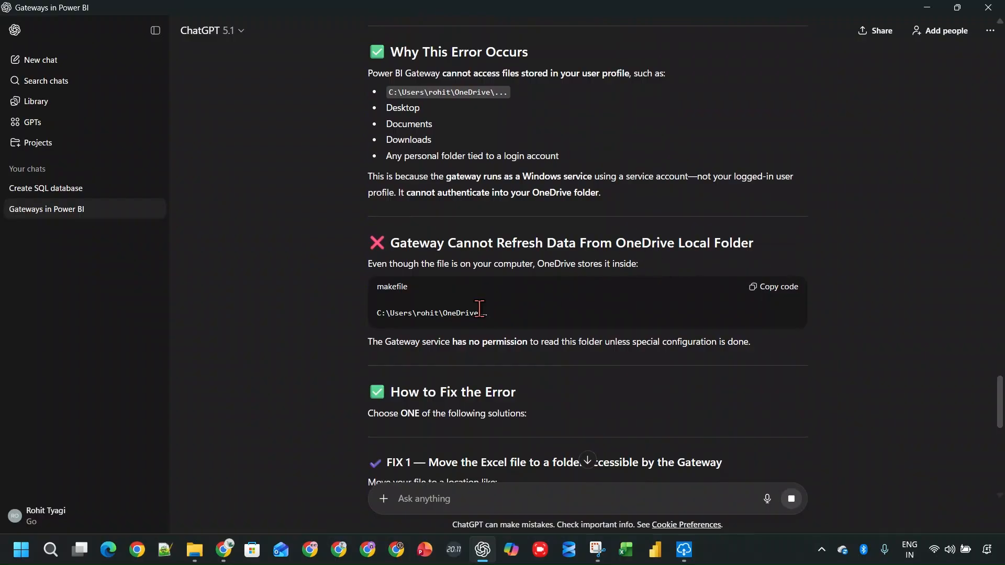
pyautogui.scroll(-1, 459, 325)
pyautogui.scroll(-2, 490, 339)
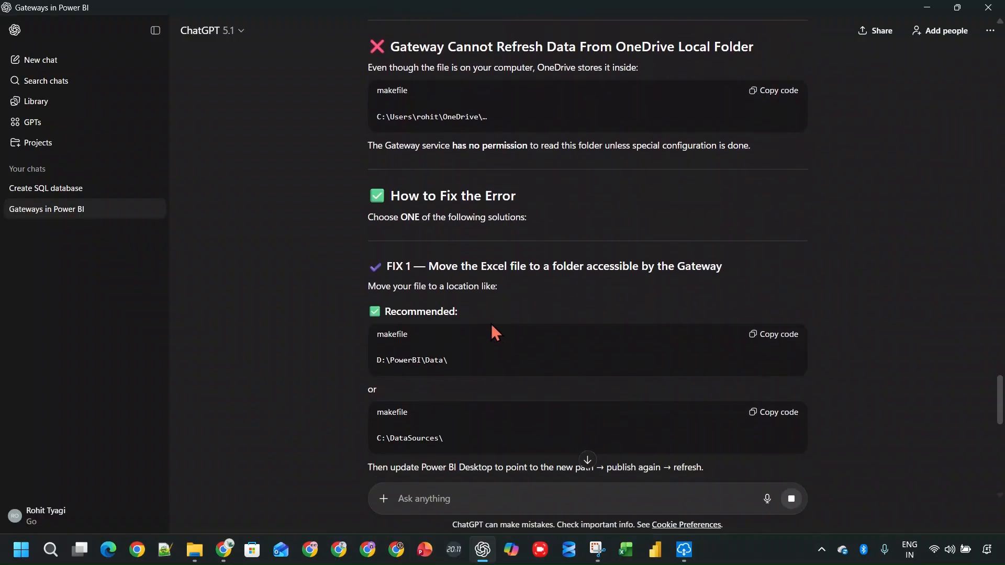
pyautogui.scroll(-2, 490, 323)
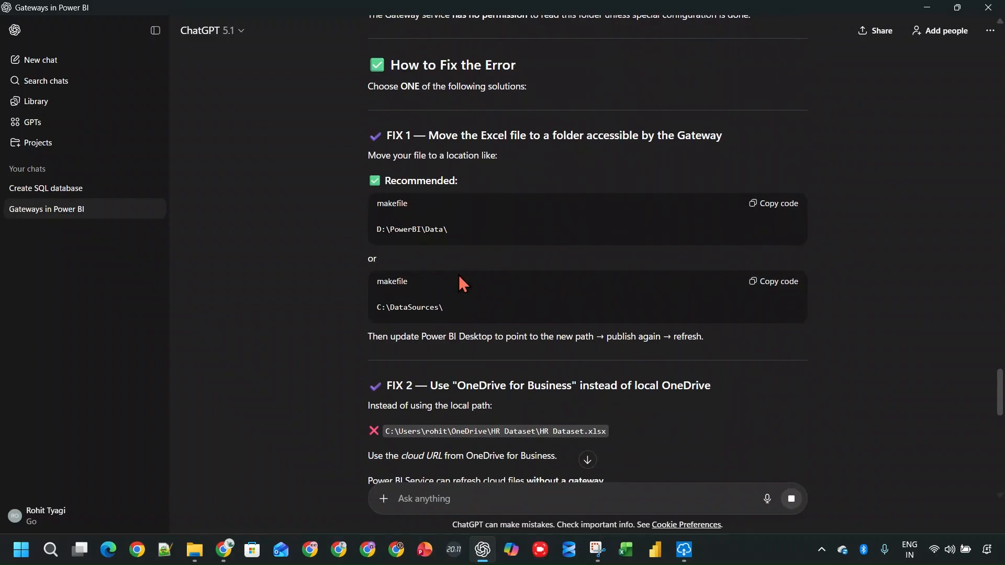
pyautogui.scroll(-2, 484, 331)
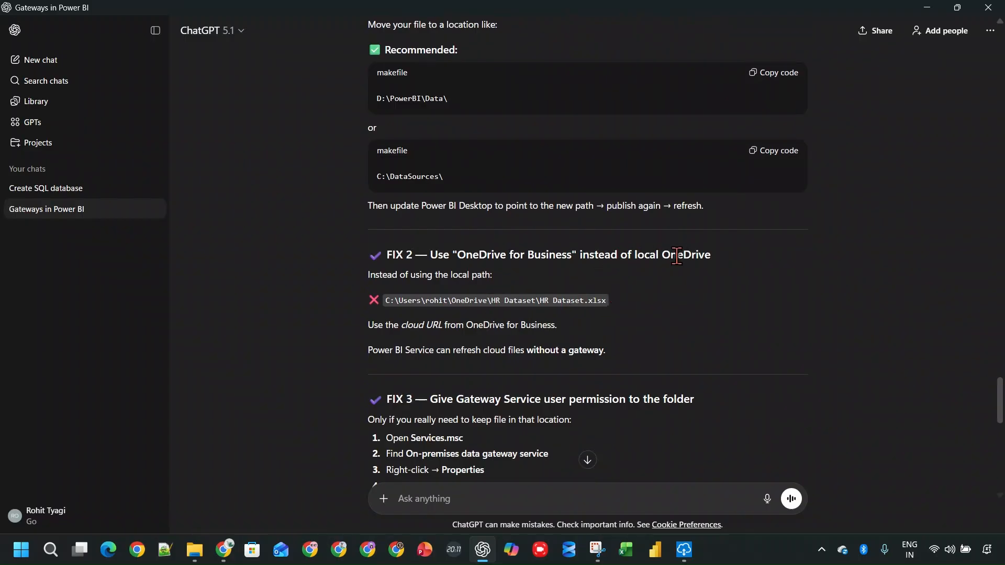
# Highlight the FIX 2 heading about OneDrive for Business and review the remaining fixes and best-practice advice.
pyautogui.moveTo(723, 256); pyautogui.dragTo(385, 255)
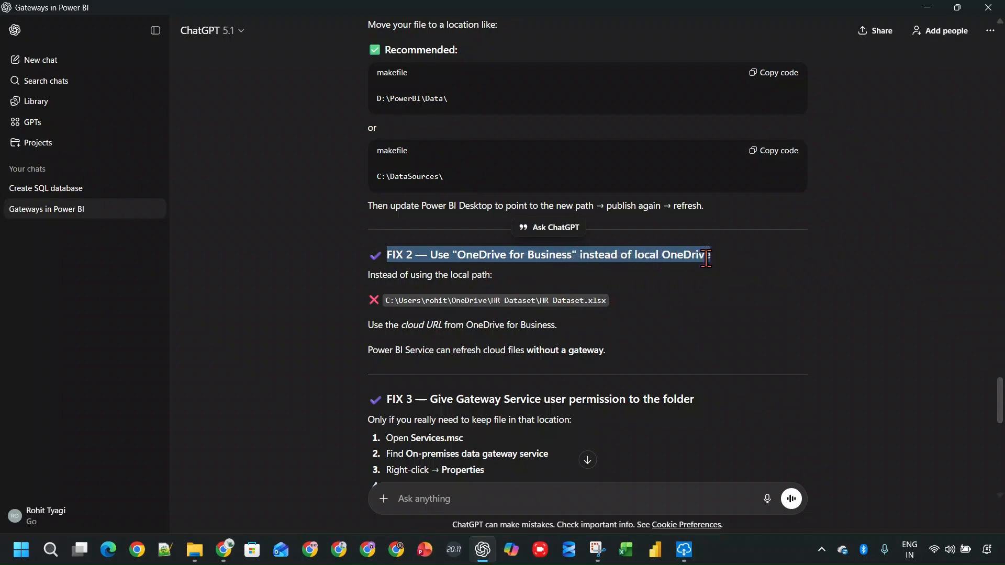
pyautogui.scroll(-3, 699, 314)
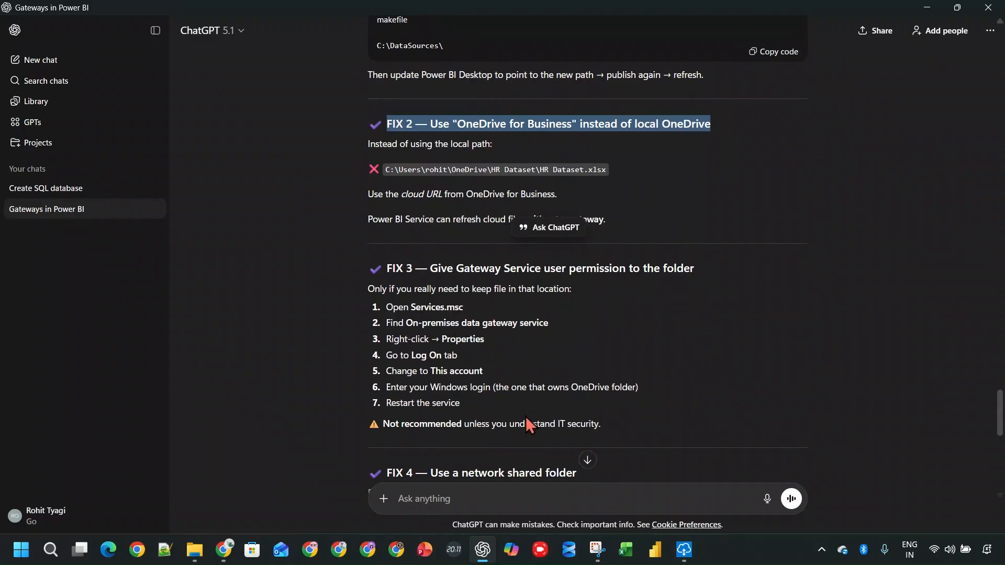
pyautogui.scroll(-3, 531, 393)
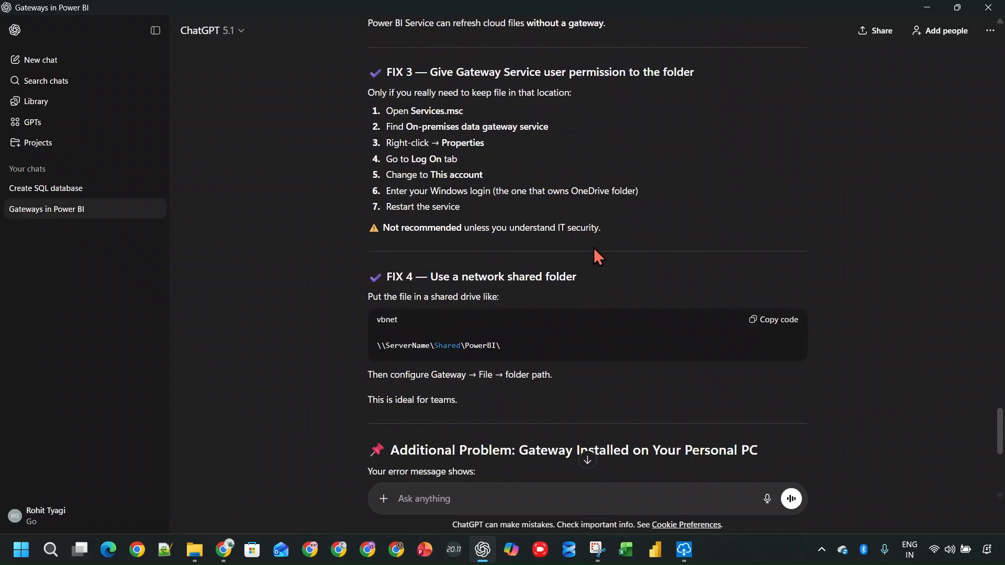
pyautogui.scroll(-1, 565, 281)
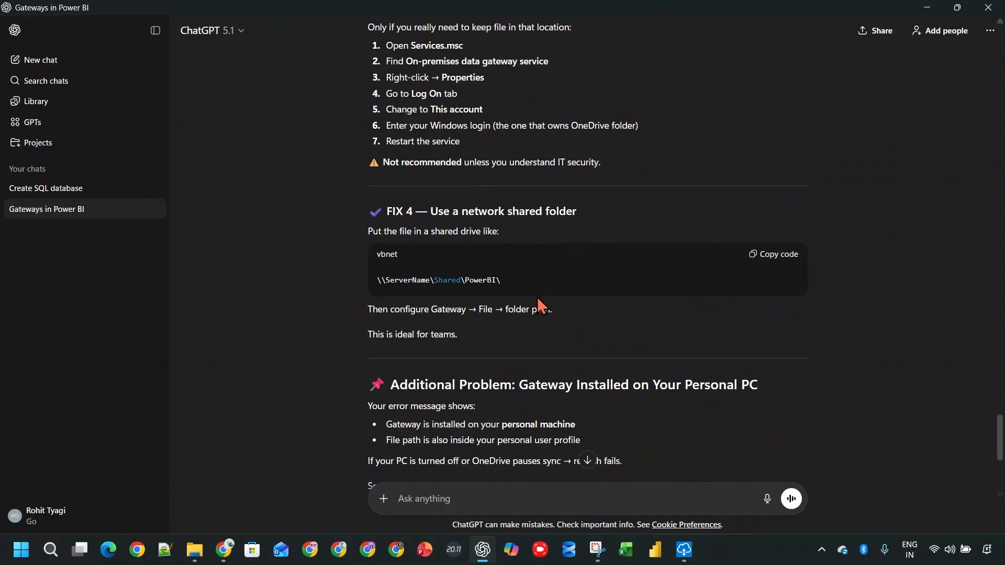
pyautogui.scroll(-4, 537, 297)
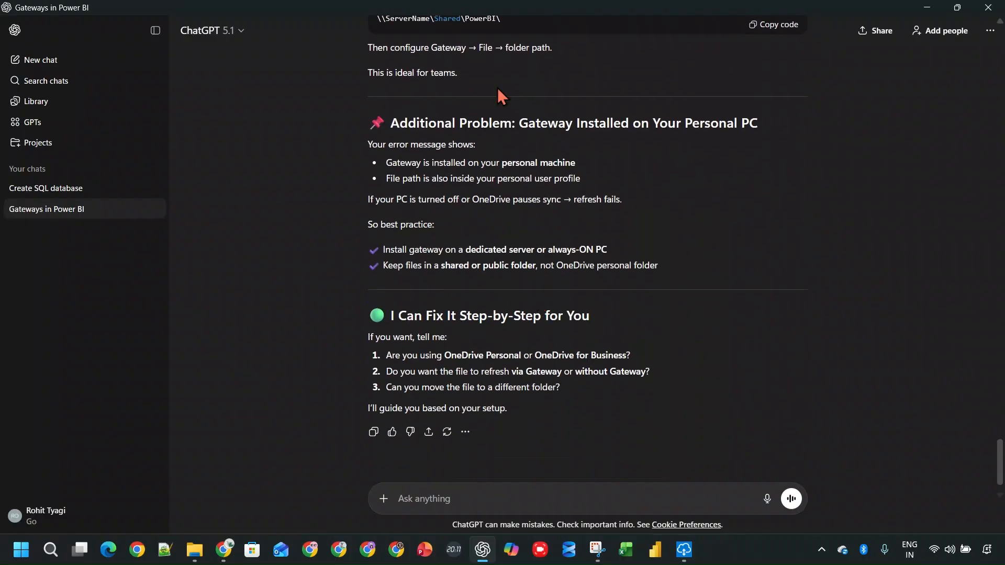
pyautogui.scroll(6, 634, 252)
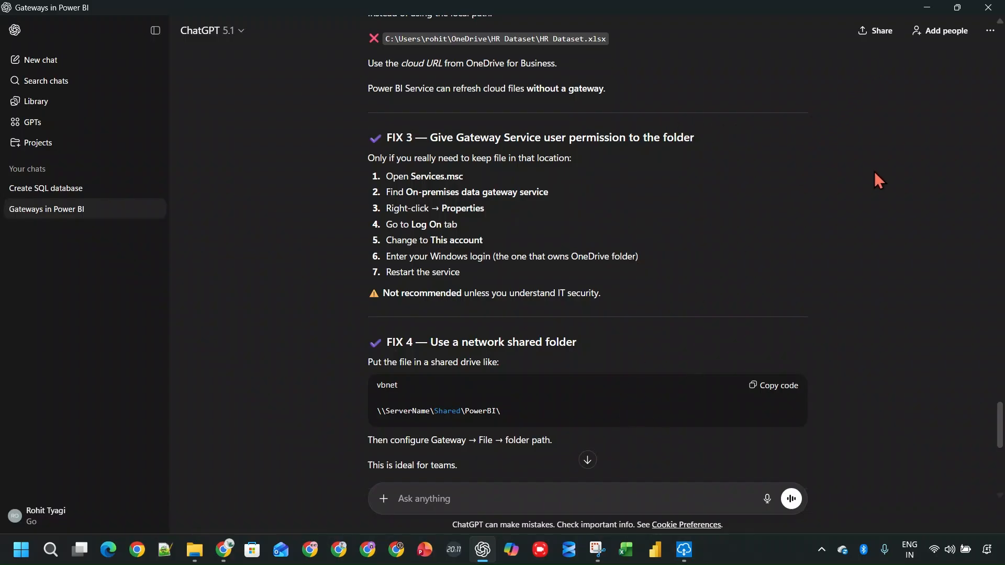
# Close ChatGPT and the Snipping Tool capture, and return to the 01-Pro workspace's item list in Power BI.
pyautogui.click(992, 7)
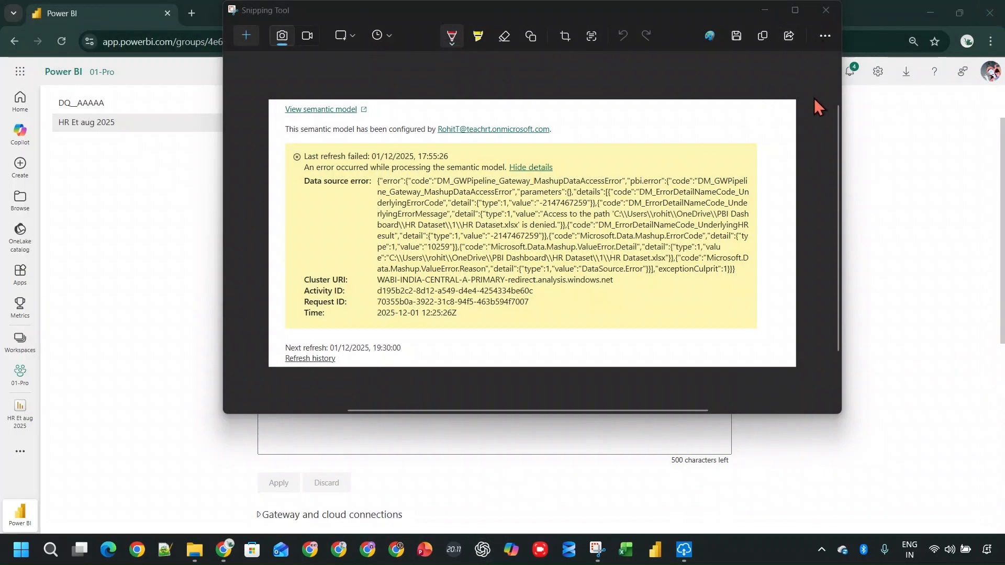
pyautogui.click(827, 11)
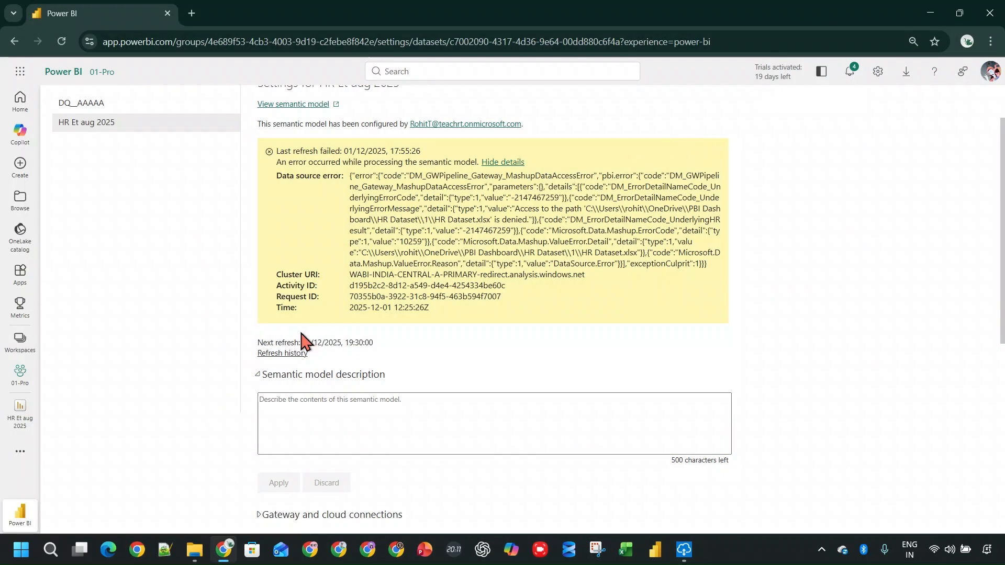
pyautogui.click(21, 341)
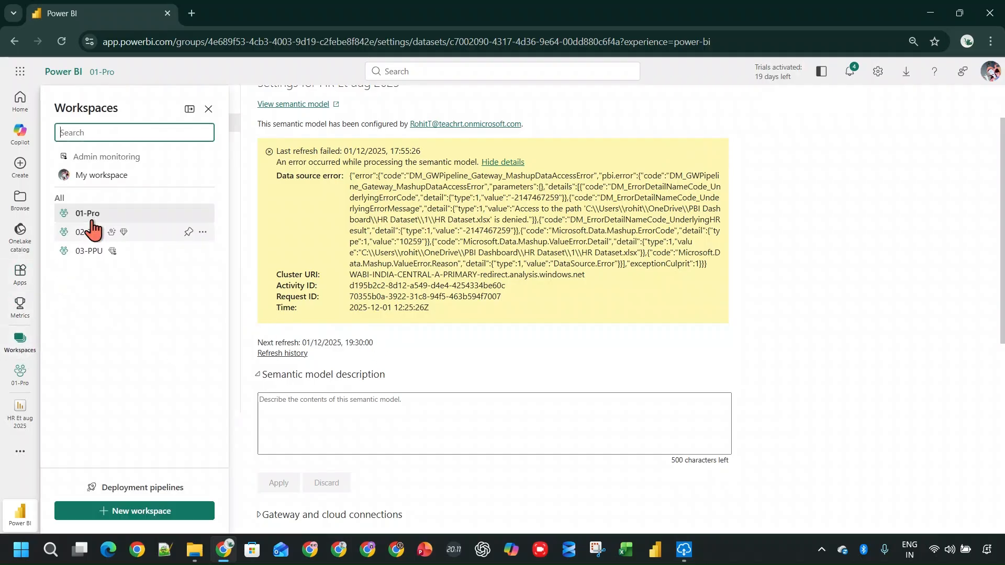
pyautogui.click(97, 215)
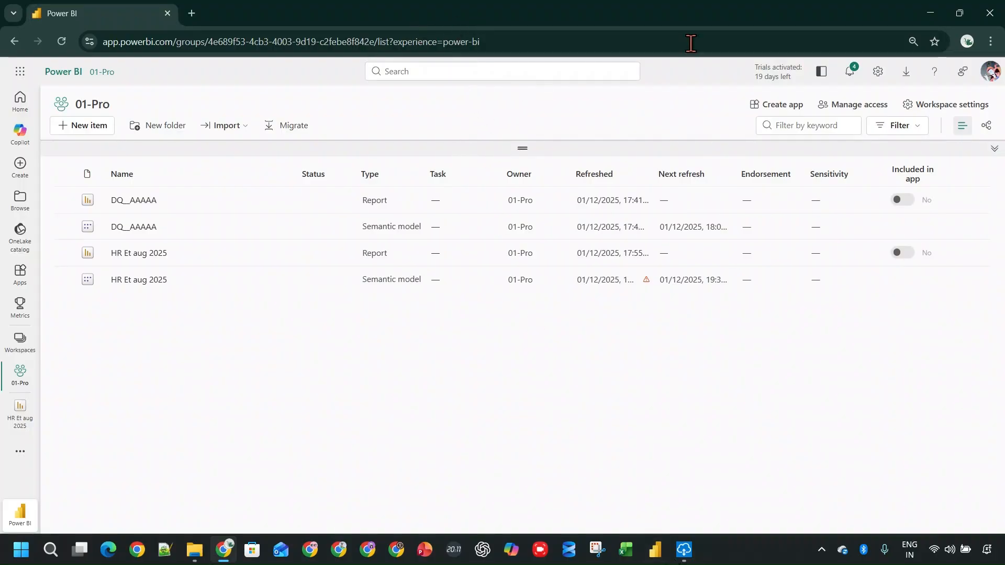
# Switch to File Explorer, open the Target workbook from the Users_November_2025 folder and maximize it in Excel.
pyautogui.click(193, 547)
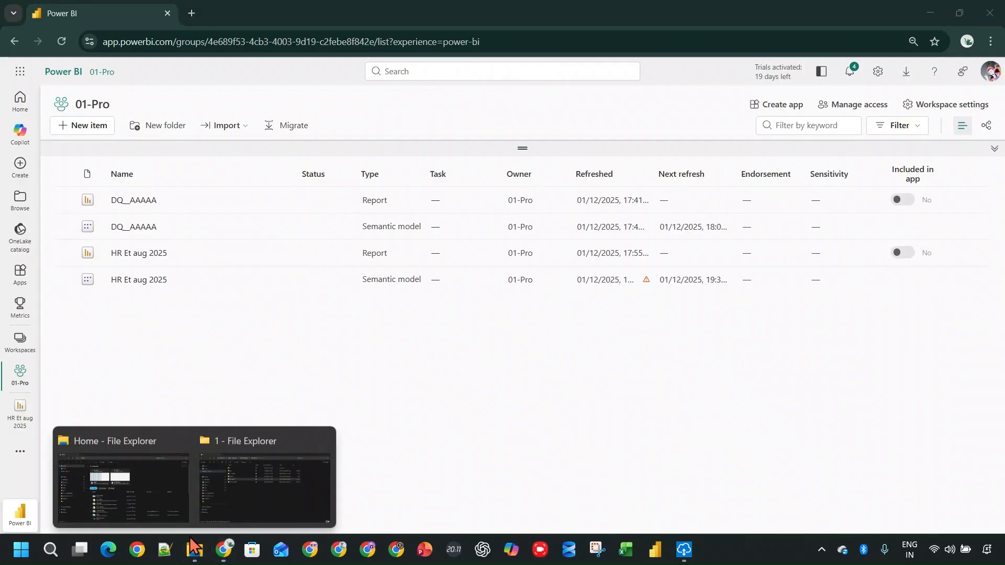
pyautogui.click(218, 466)
pyautogui.click(112, 309)
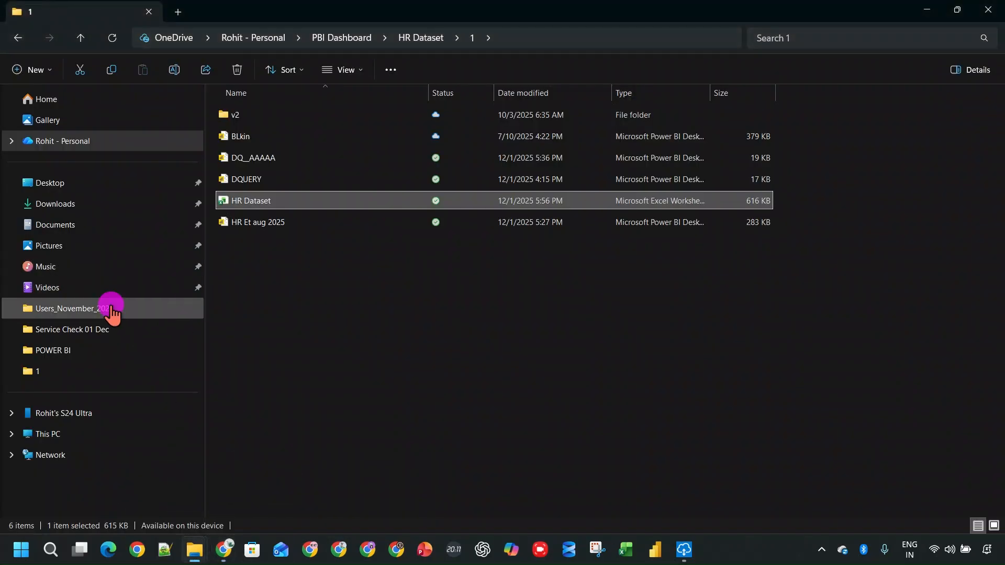
pyautogui.doubleClick(281, 112)
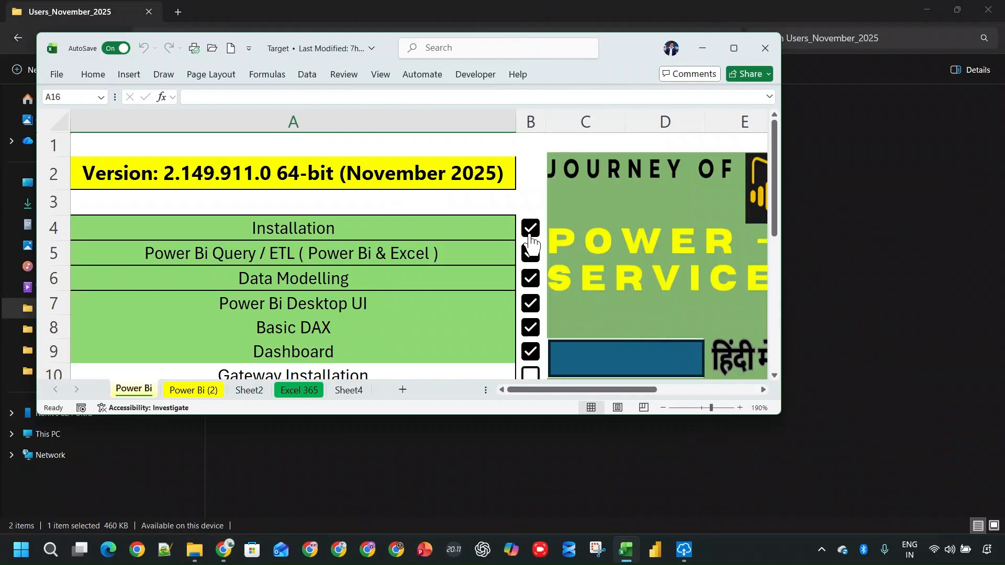
pyautogui.click(734, 48)
# Fill the Gateway Installation cell A10 with the same light green as the other topics and tick its checkbox in B10.
pyautogui.click(391, 345)
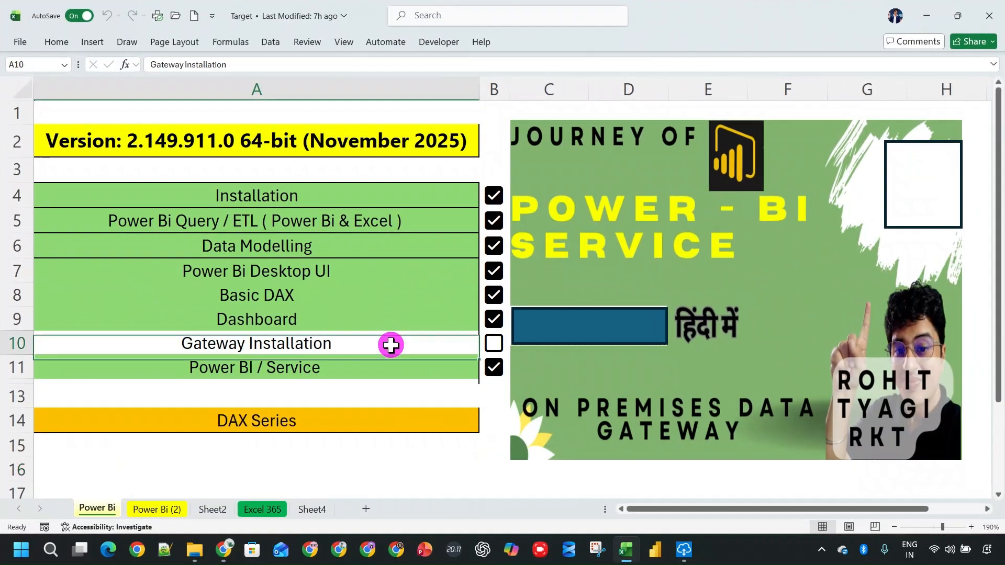
pyautogui.click(69, 43)
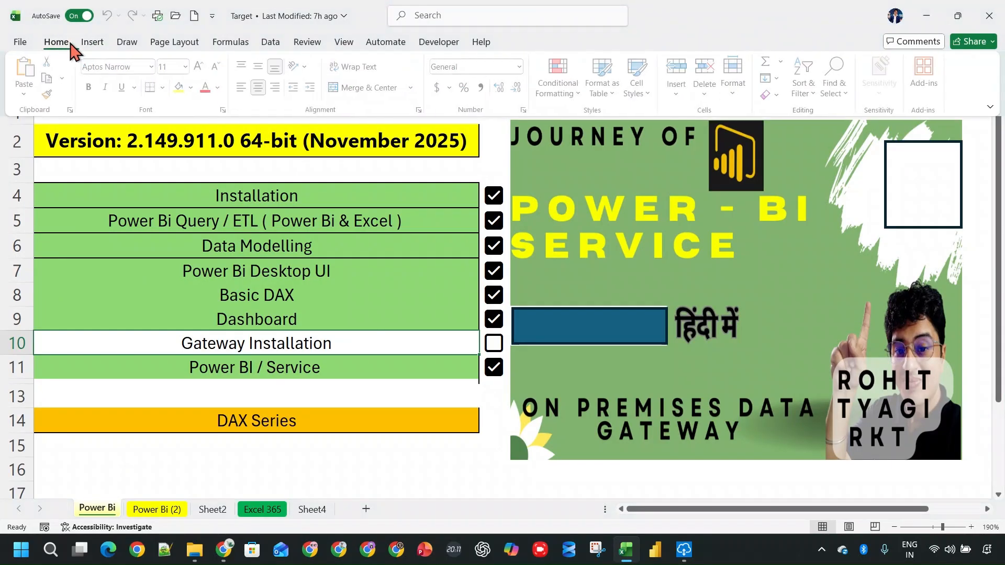
pyautogui.click(193, 87)
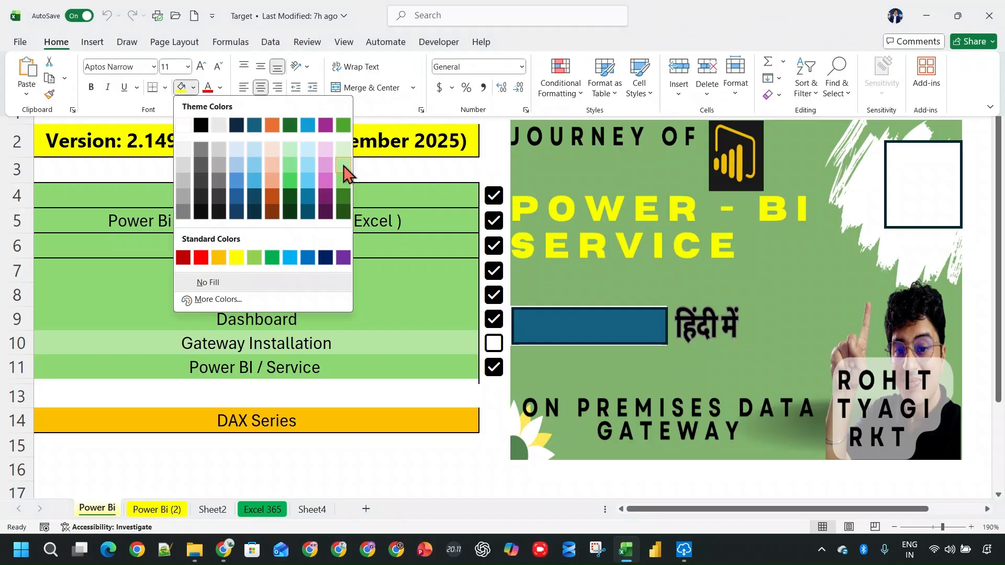
pyautogui.click(343, 180)
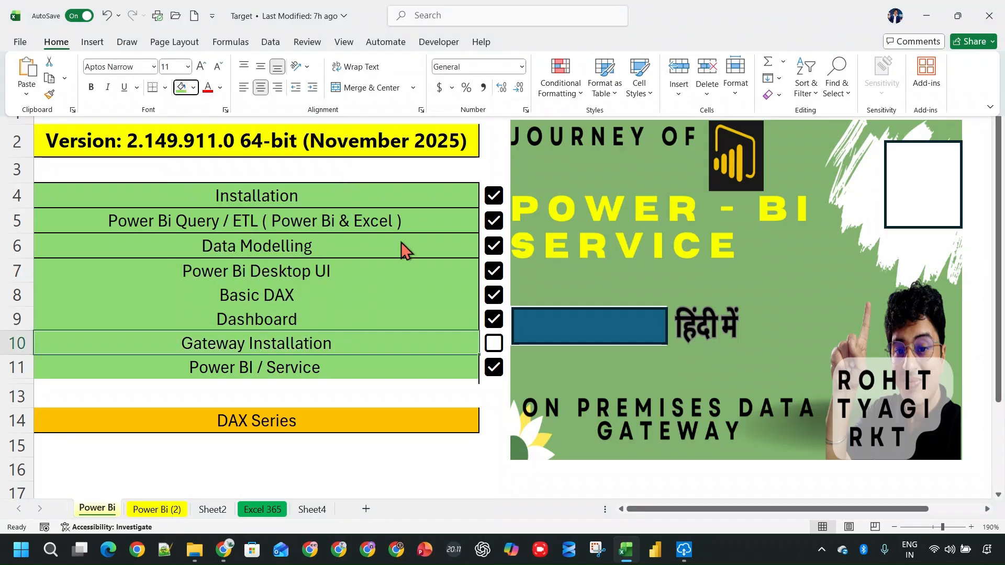
pyautogui.click(493, 347)
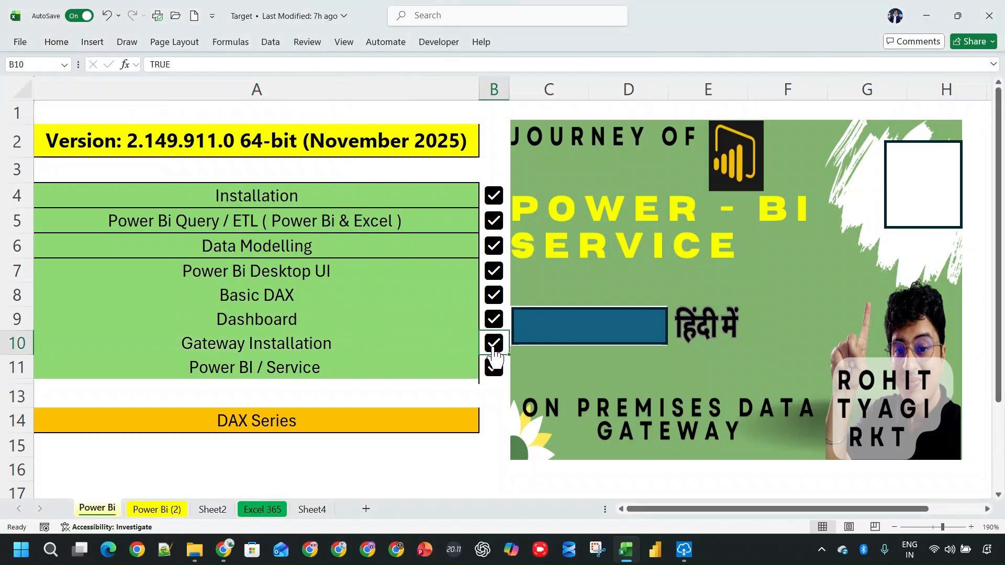
pyautogui.click(327, 466)
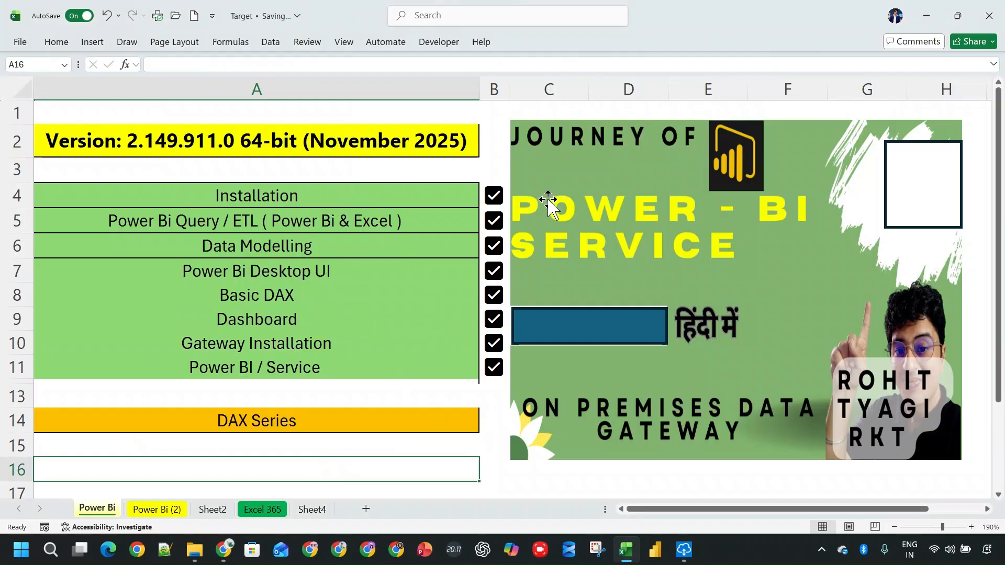
# Close the Target workbook, File Explorer, the Power BI browser window and the On-premises data gateway window.
pyautogui.click(989, 20)
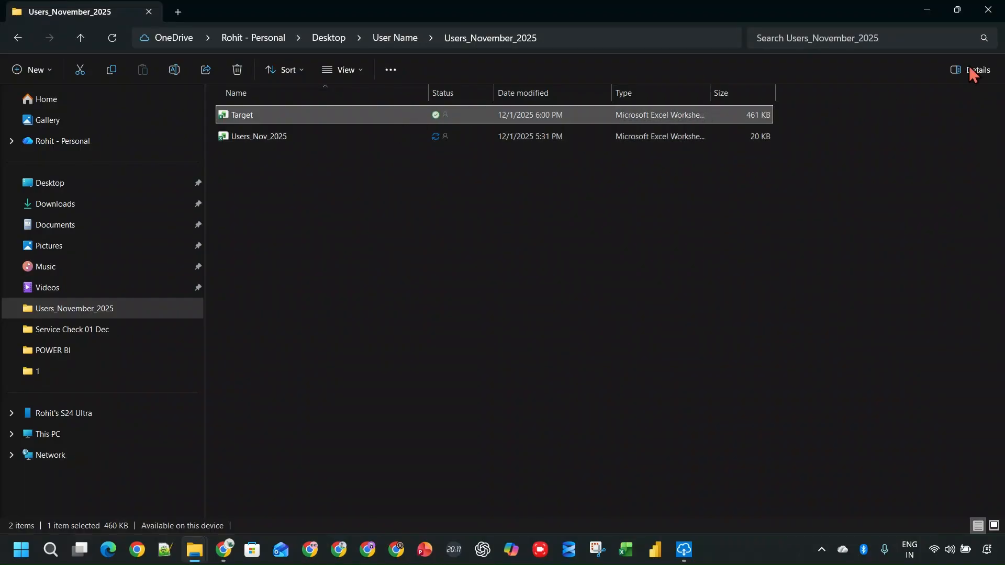
pyautogui.click(987, 10)
pyautogui.click(989, 12)
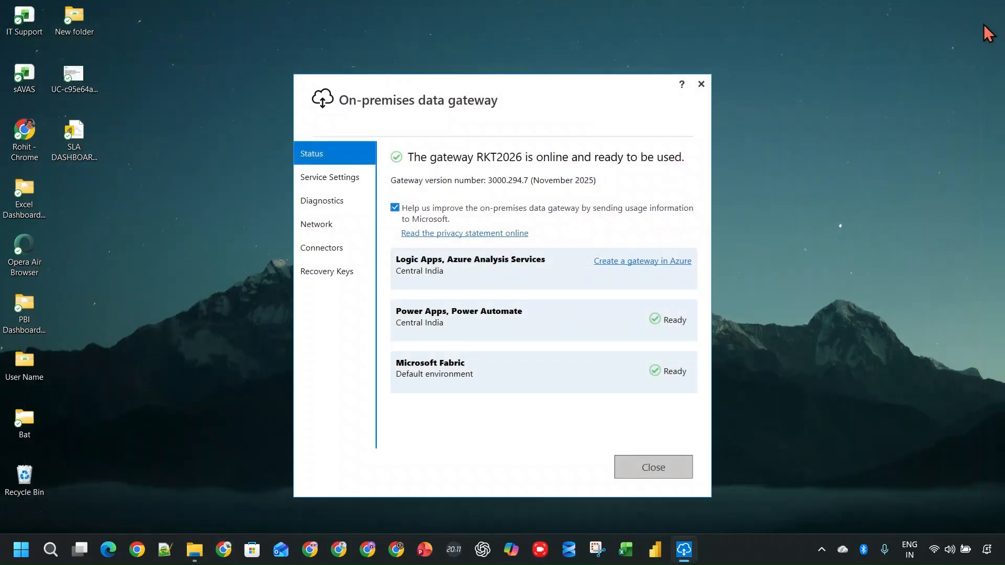
pyautogui.click(701, 84)
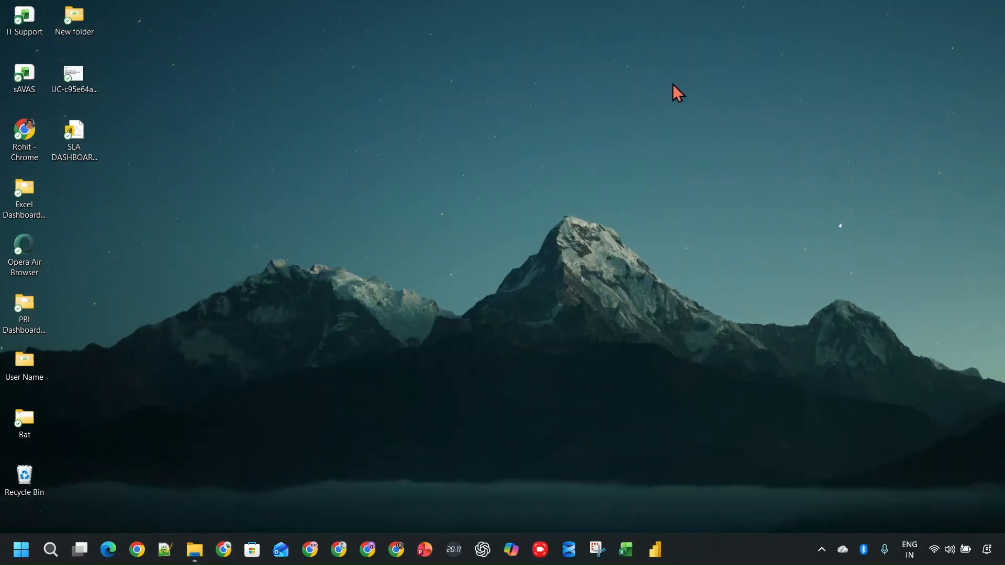